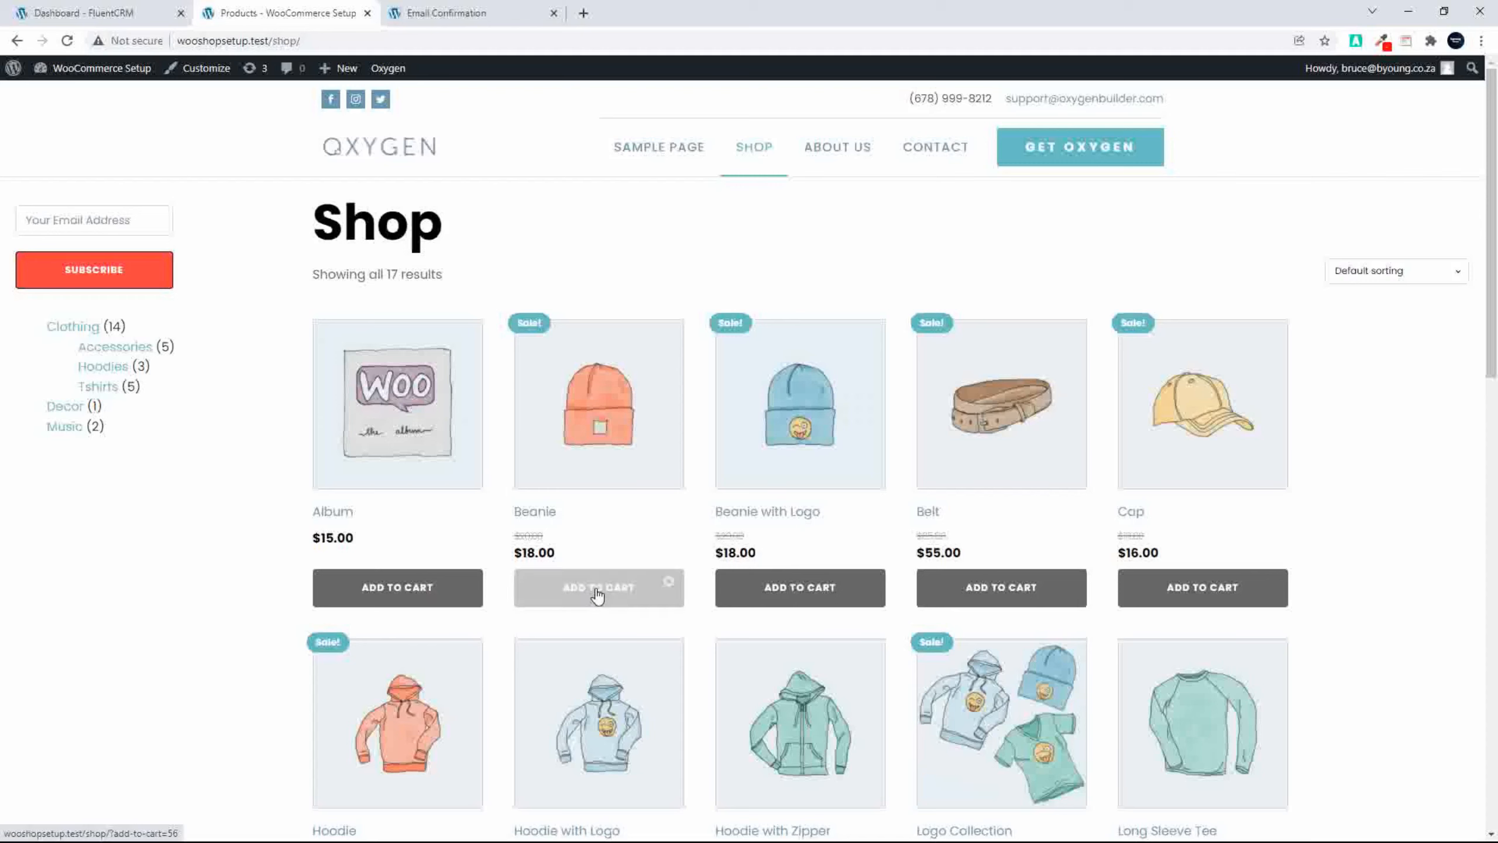
Step: Review the cart containing the Beanie and return to the shop's product page
{"action": "left_click", "coordinate": [597, 649]}
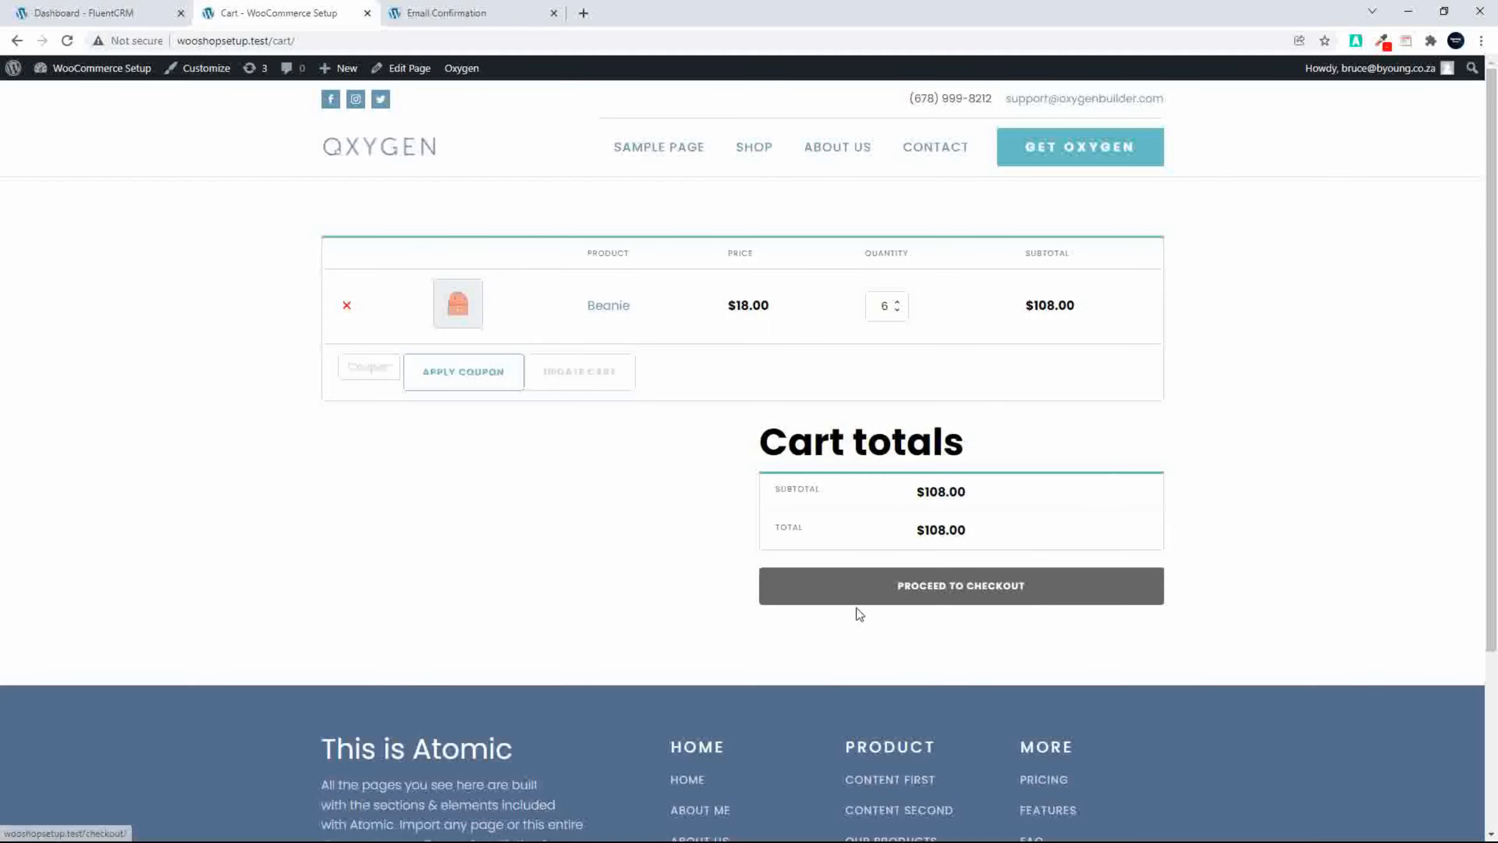
{"action": "left_click", "coordinate": [770, 153]}
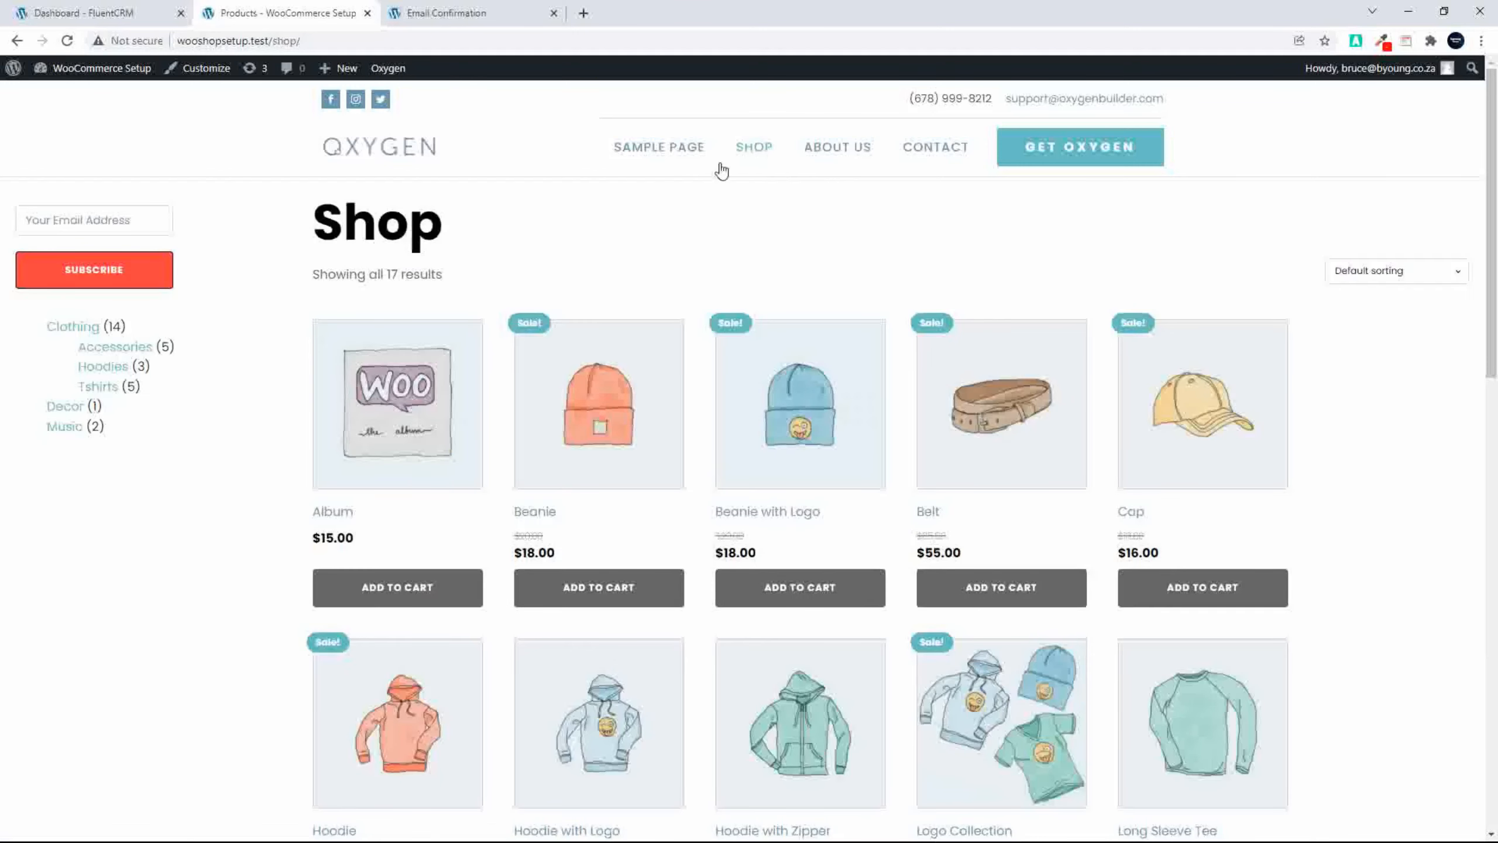
Step: Subscribe to the shop's mailing list with a saved e-mail address and confirm the subscription through the Big Retail confirmation e-mail
{"action": "left_click", "coordinate": [82, 209]}
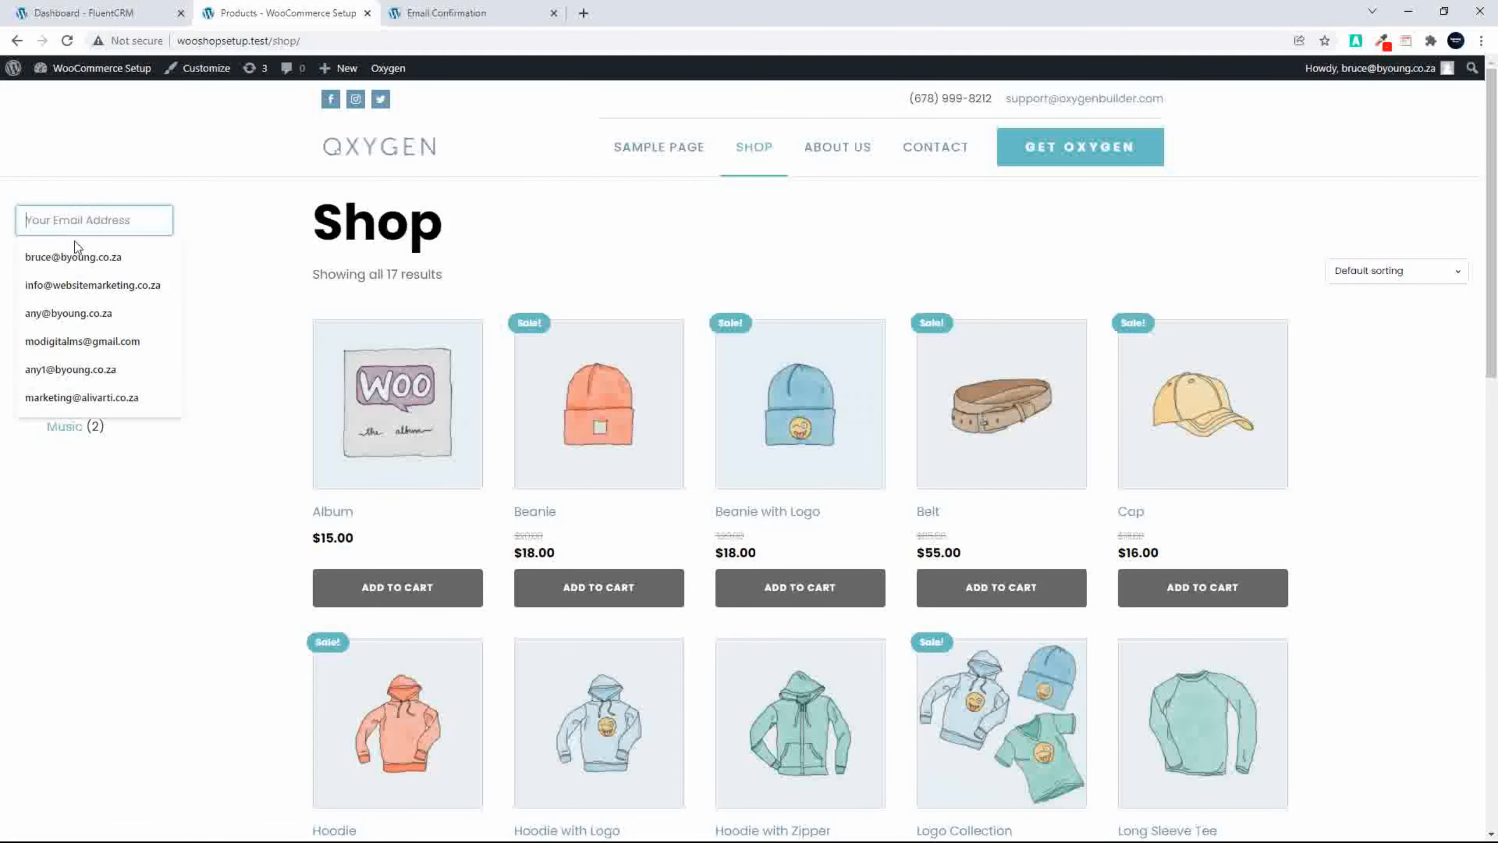
{"action": "left_click", "coordinate": [74, 287]}
{"action": "left_click", "coordinate": [66, 272]}
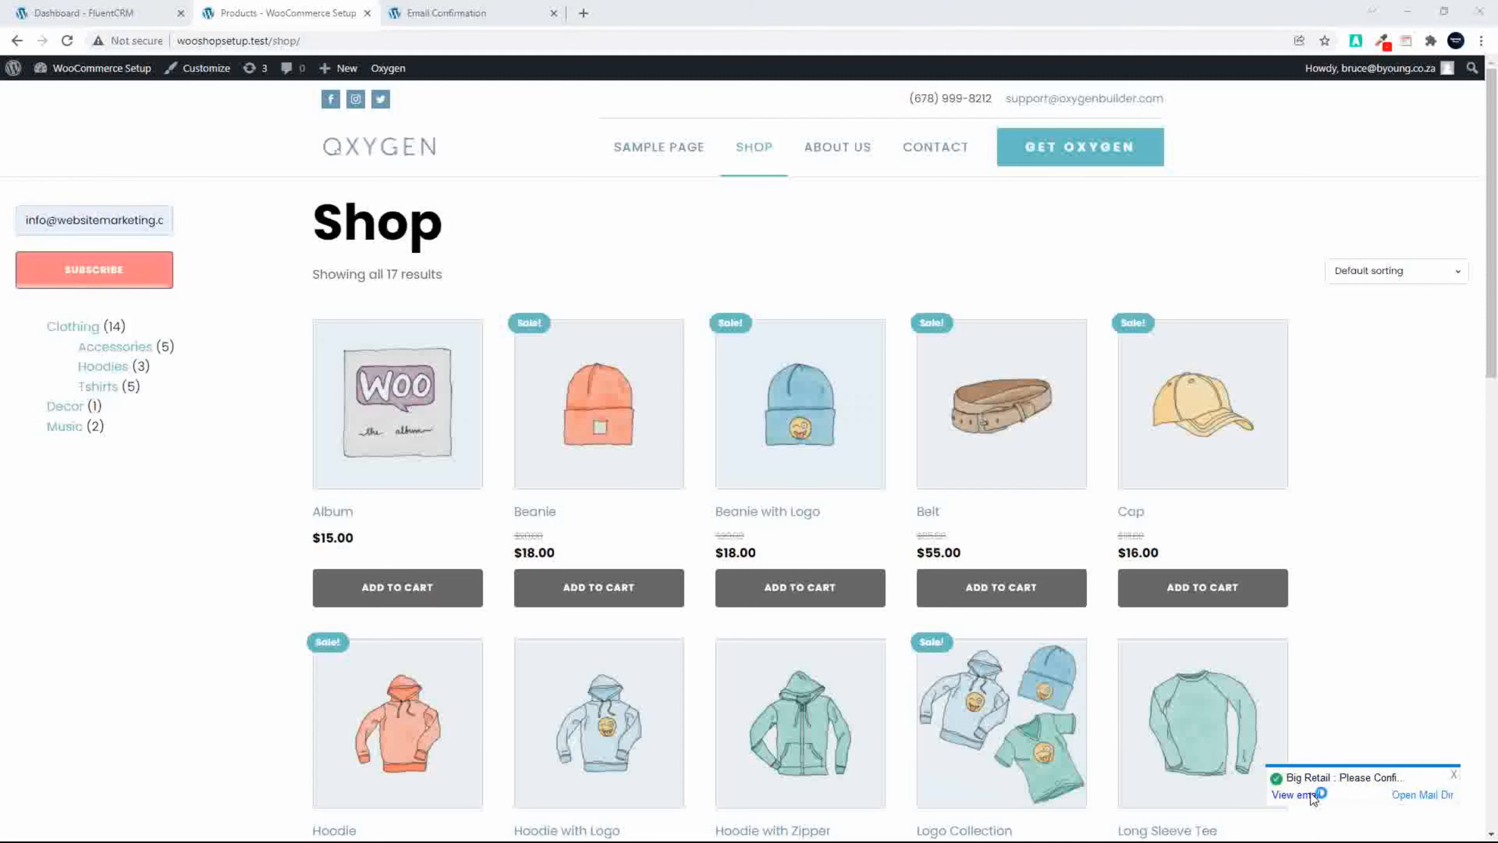
{"action": "left_click", "coordinate": [1311, 792]}
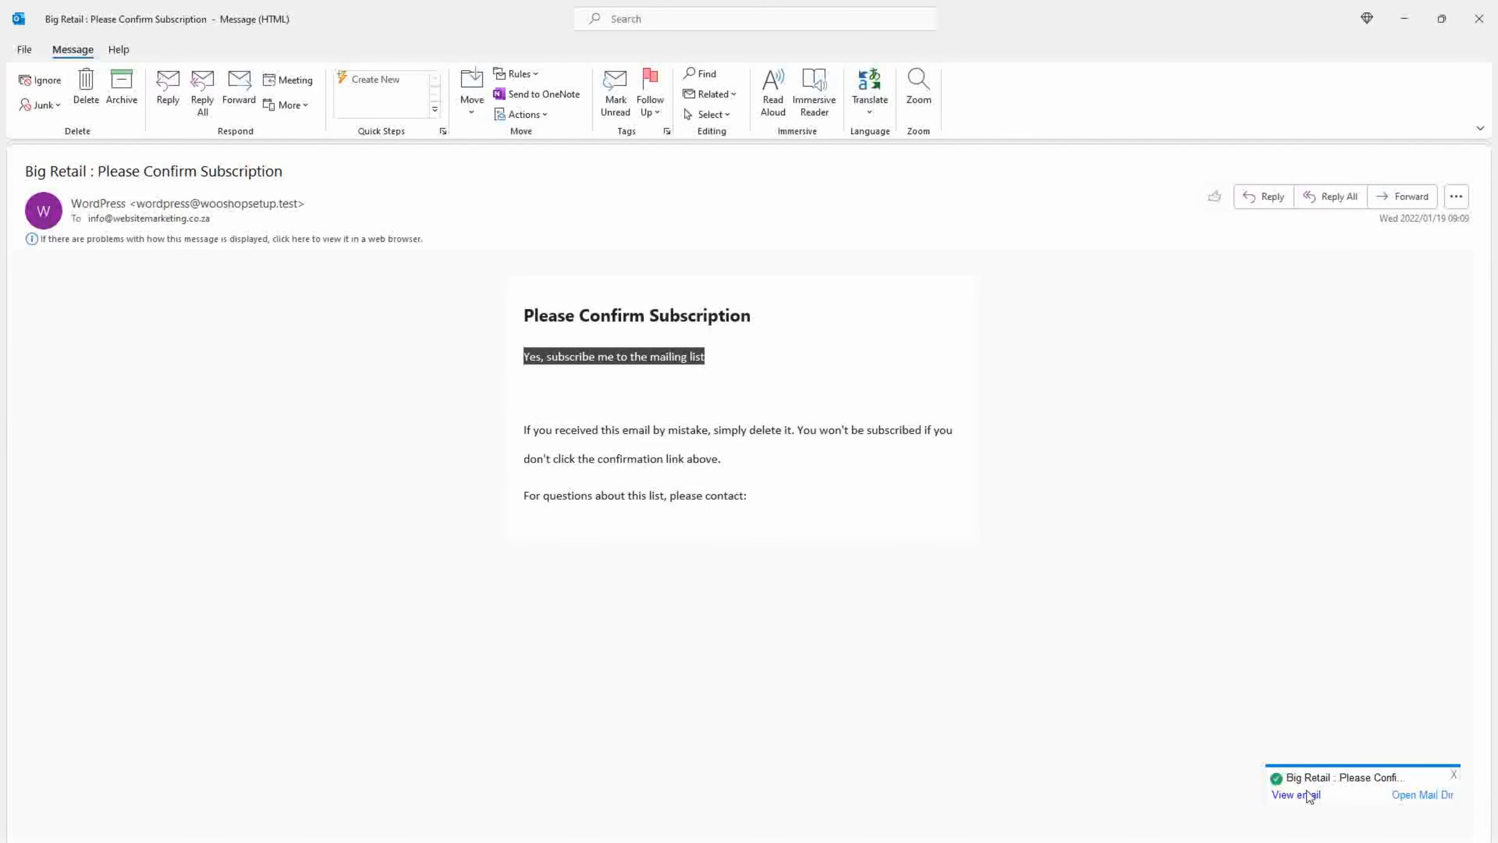
{"action": "left_click", "coordinate": [652, 357]}
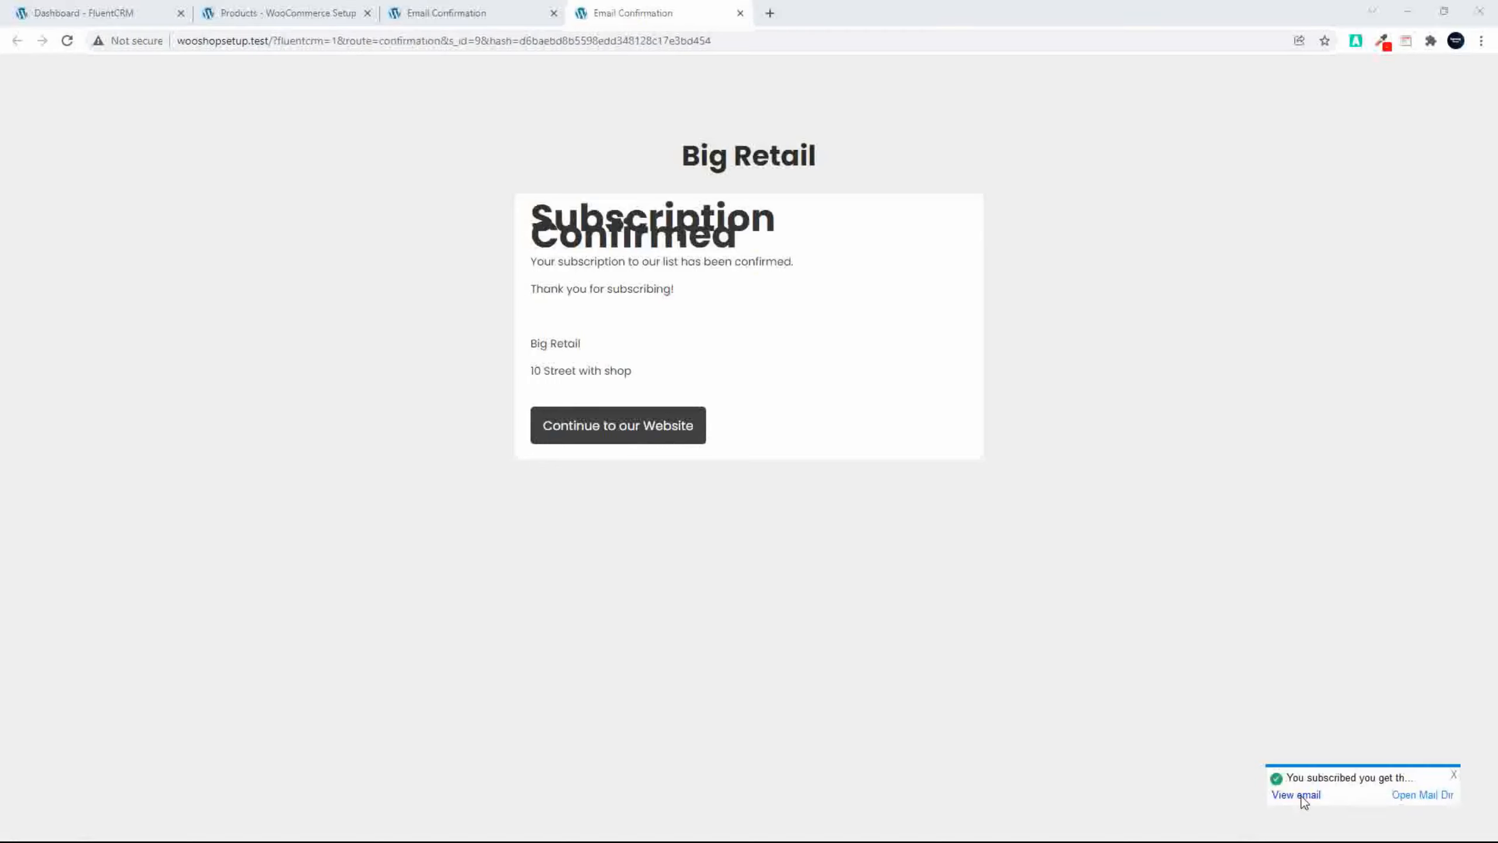
Step: Open the subscription discount e-mail and follow its 20% off offer through the promo page to the shop
{"action": "left_click", "coordinate": [1301, 796]}
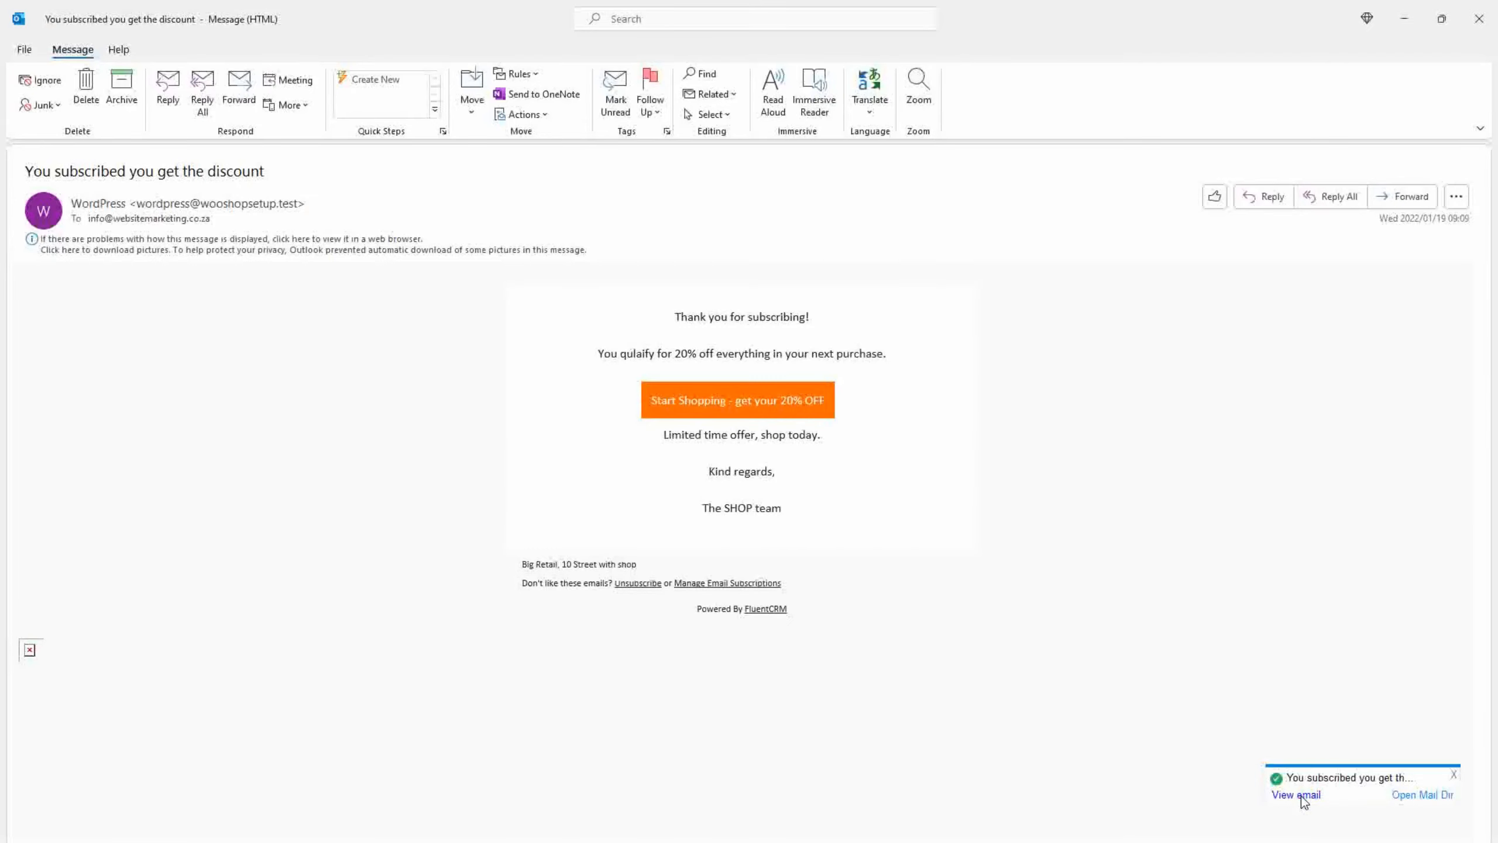
{"action": "left_click", "coordinate": [743, 406]}
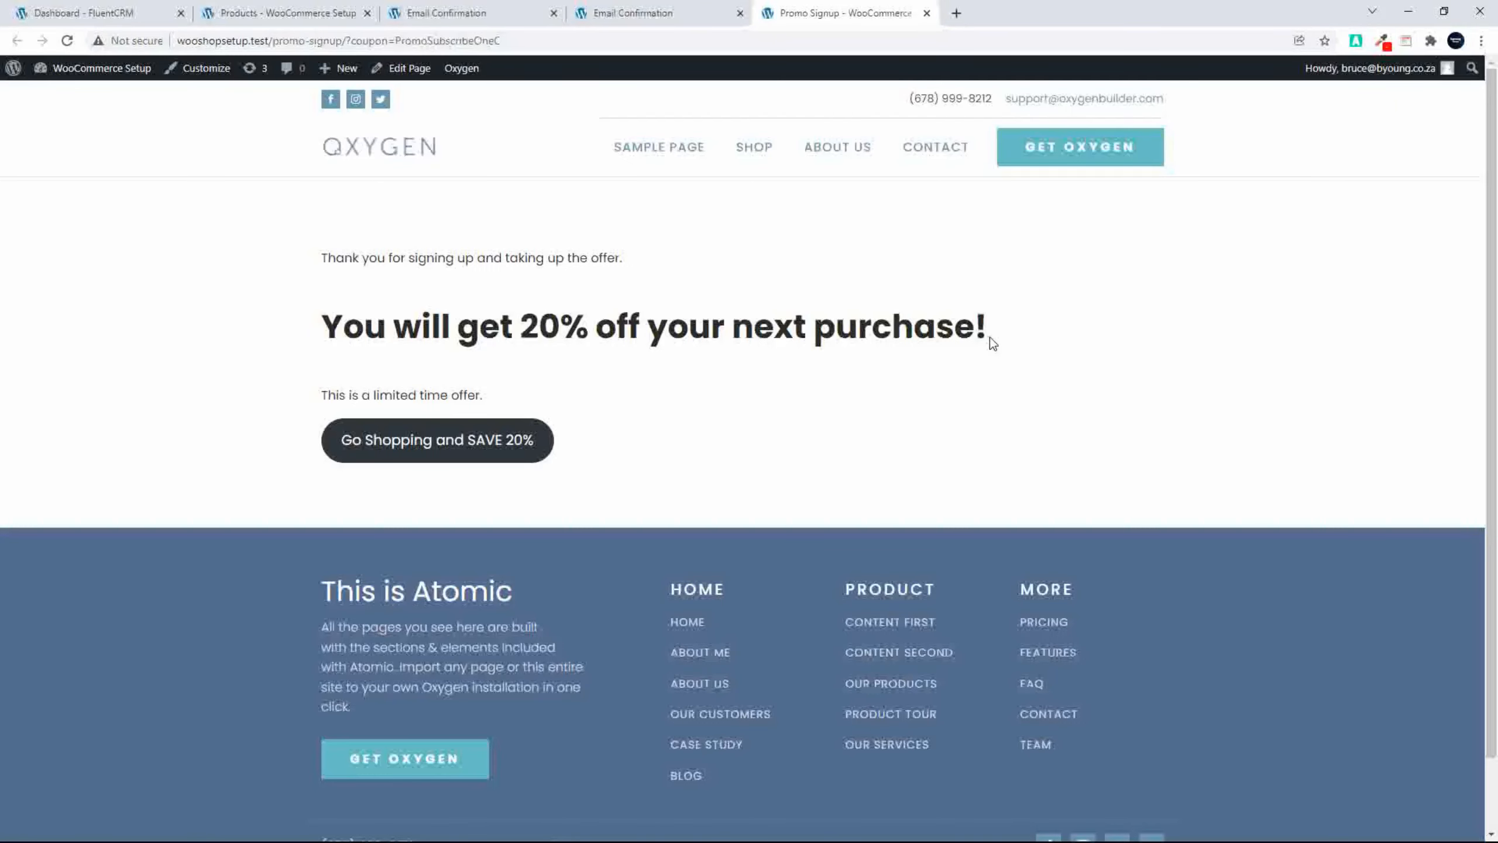
{"action": "left_click", "coordinate": [492, 455]}
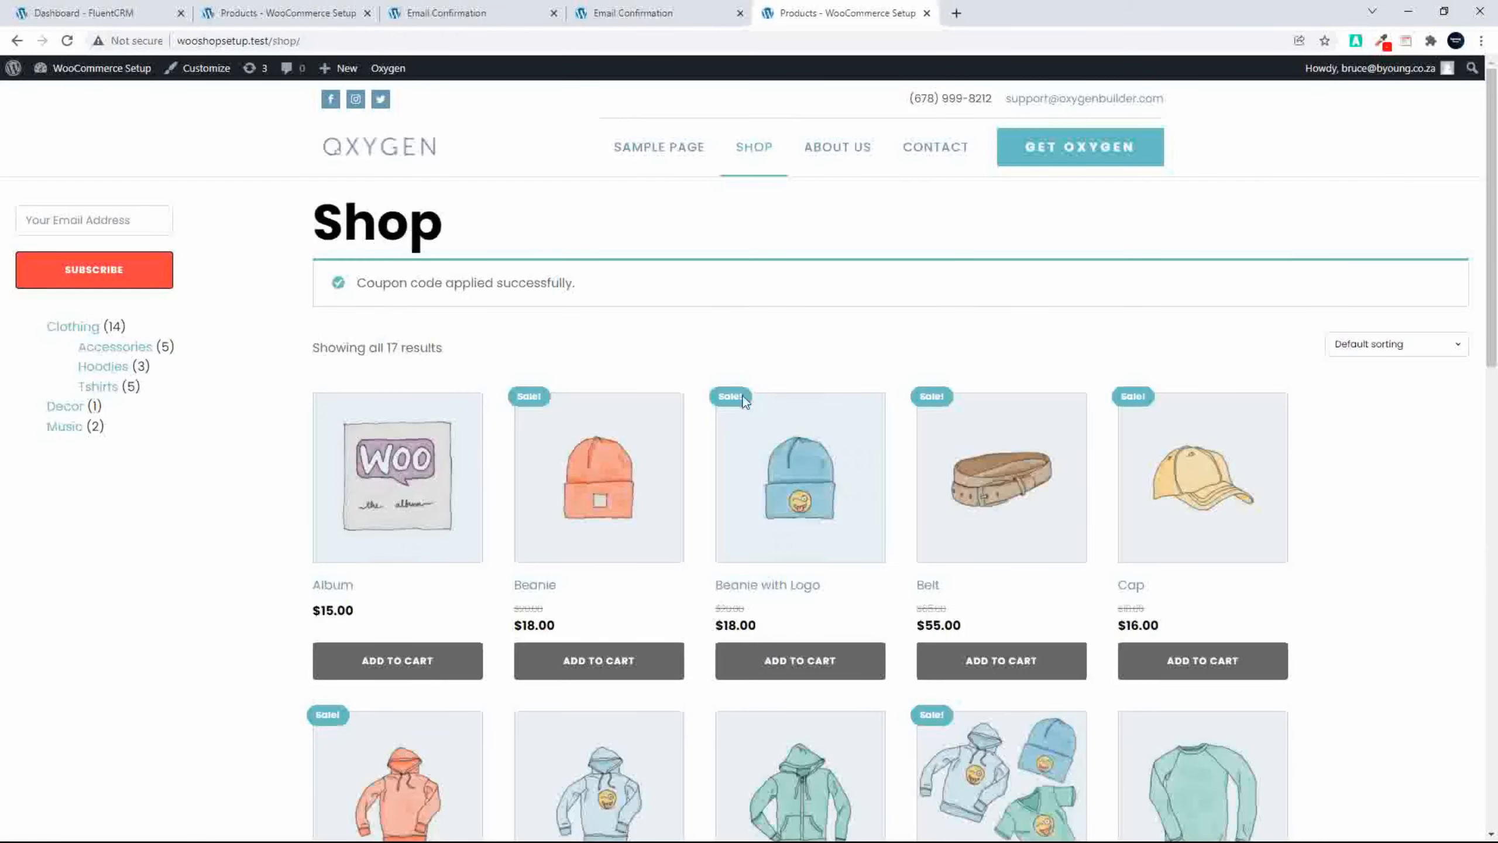
Step: Add the Cap to the cart and open the cart to check the discounted order
{"action": "left_click", "coordinate": [1191, 664]}
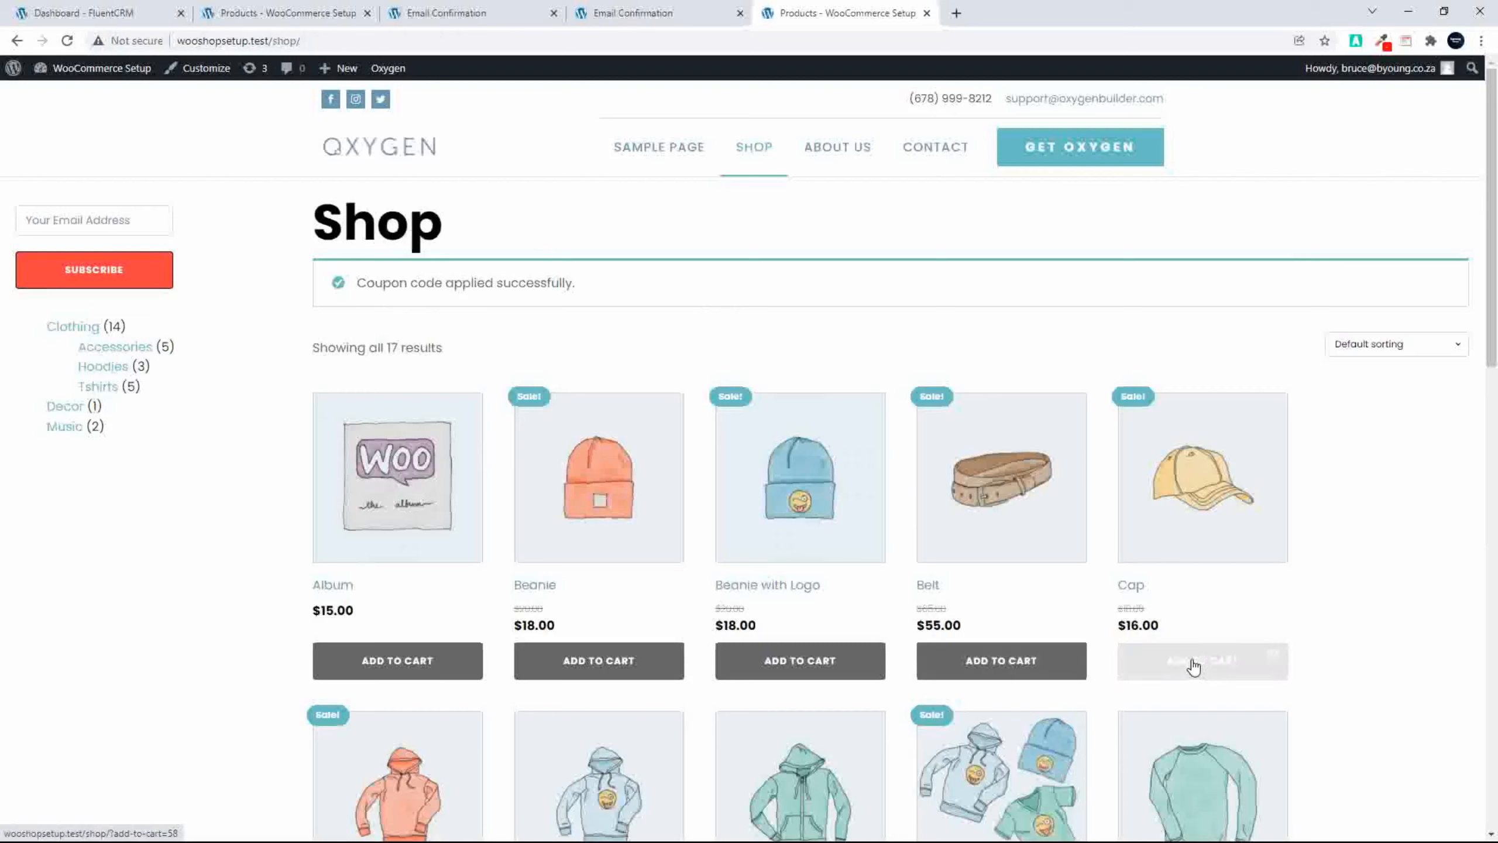
{"action": "left_click", "coordinate": [1184, 708]}
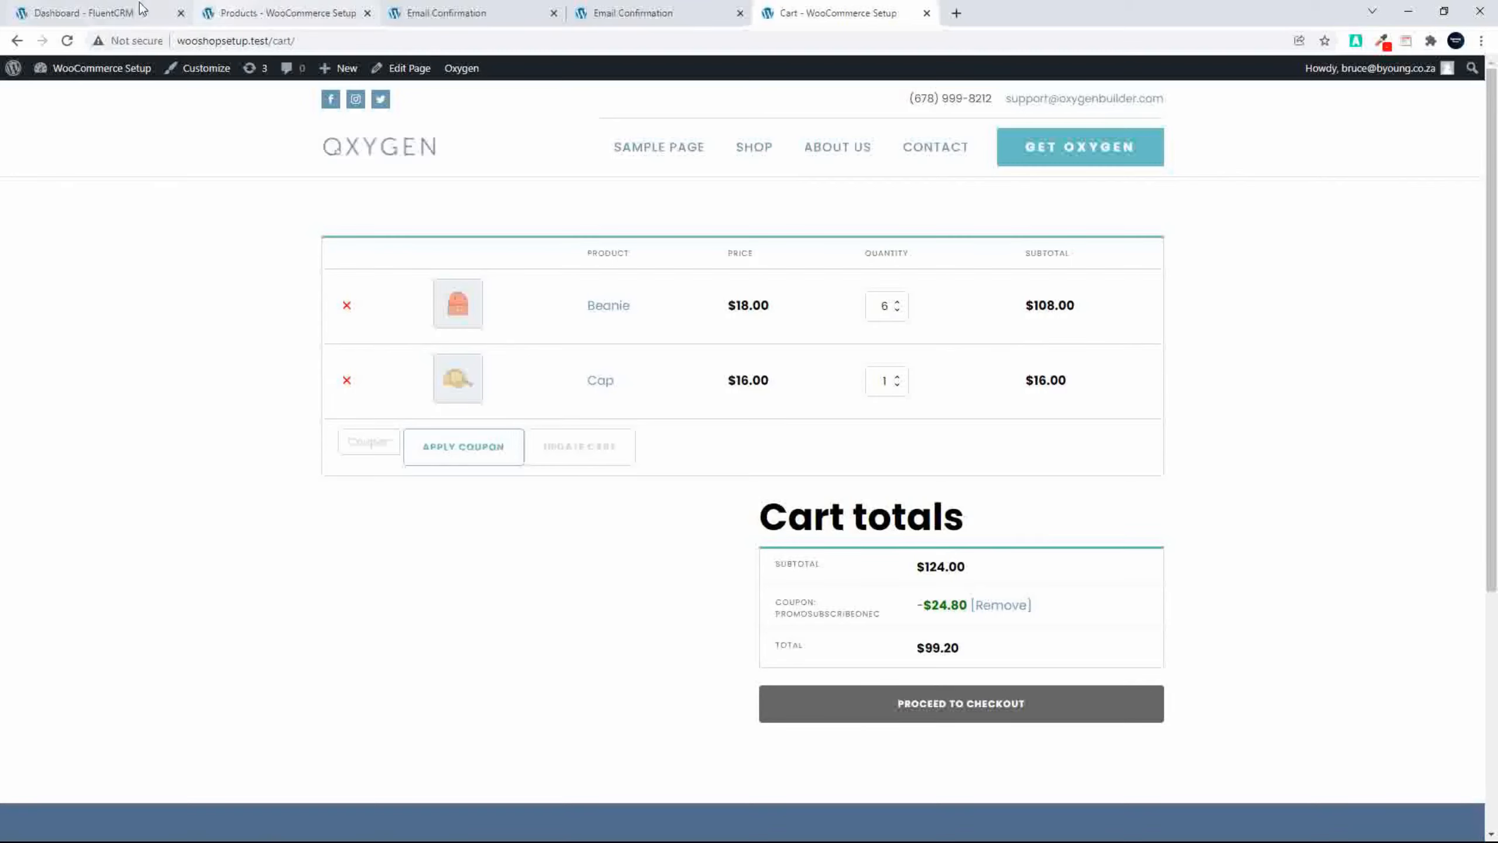
Step: Refresh the FluentCRM dashboard and review the chart, step and e-mail reports of the Promo Subscribe Automation
{"action": "left_click", "coordinate": [99, 13]}
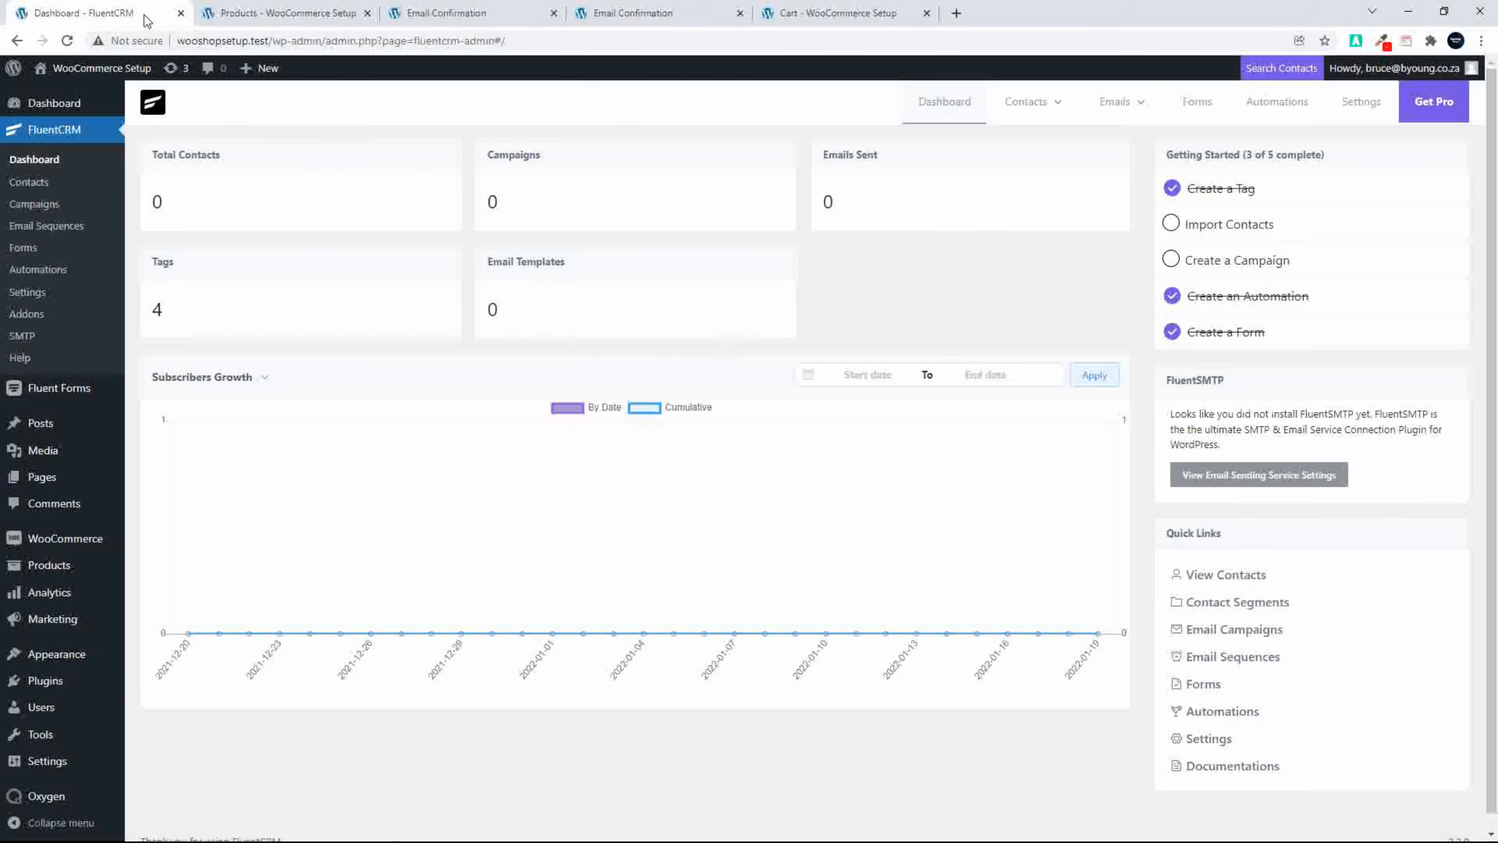
{"action": "left_click", "coordinate": [38, 165]}
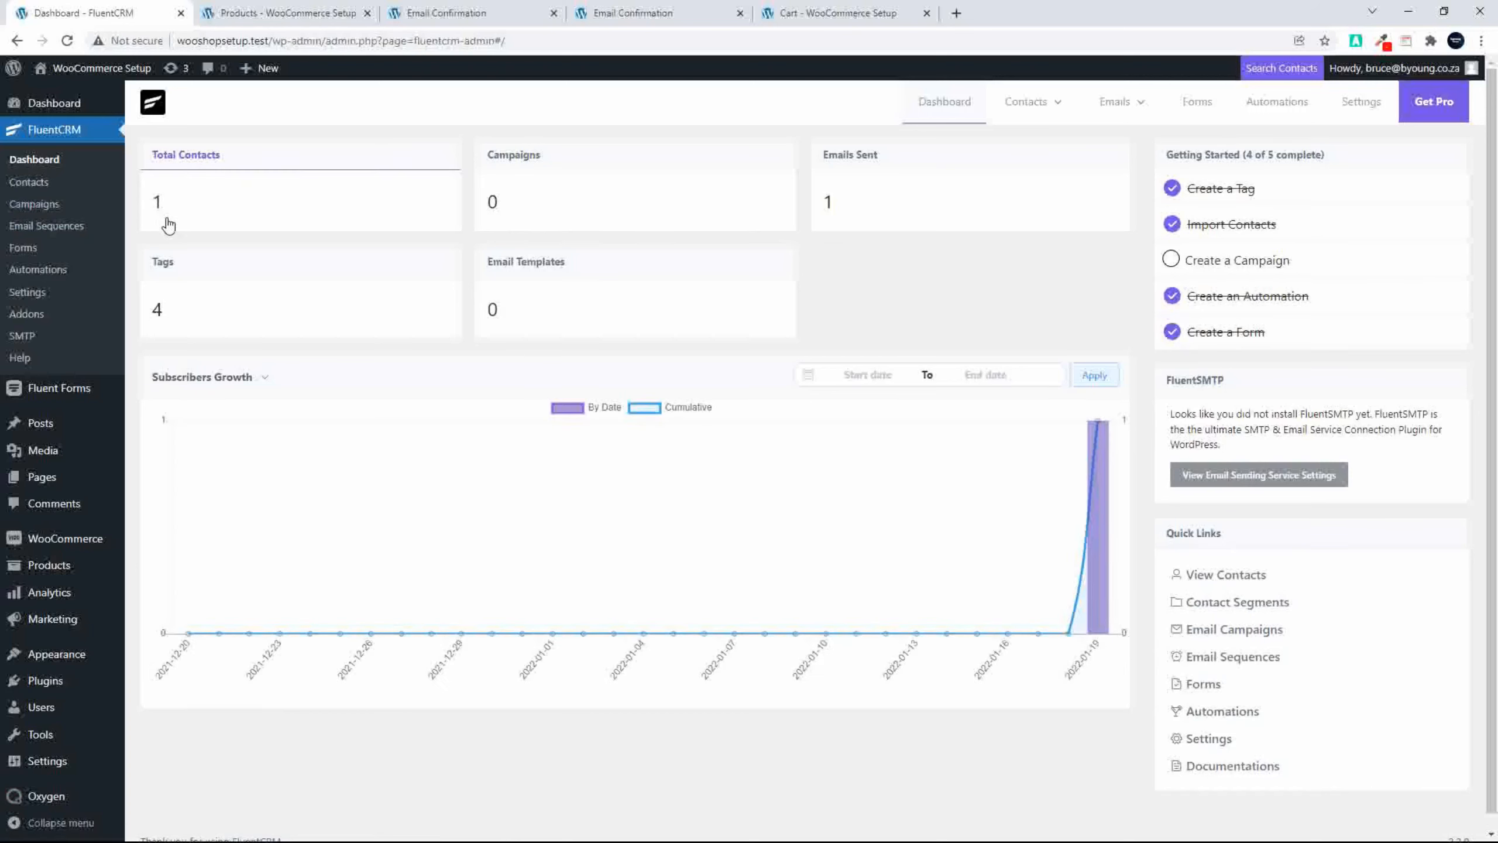
{"action": "left_click", "coordinate": [39, 273]}
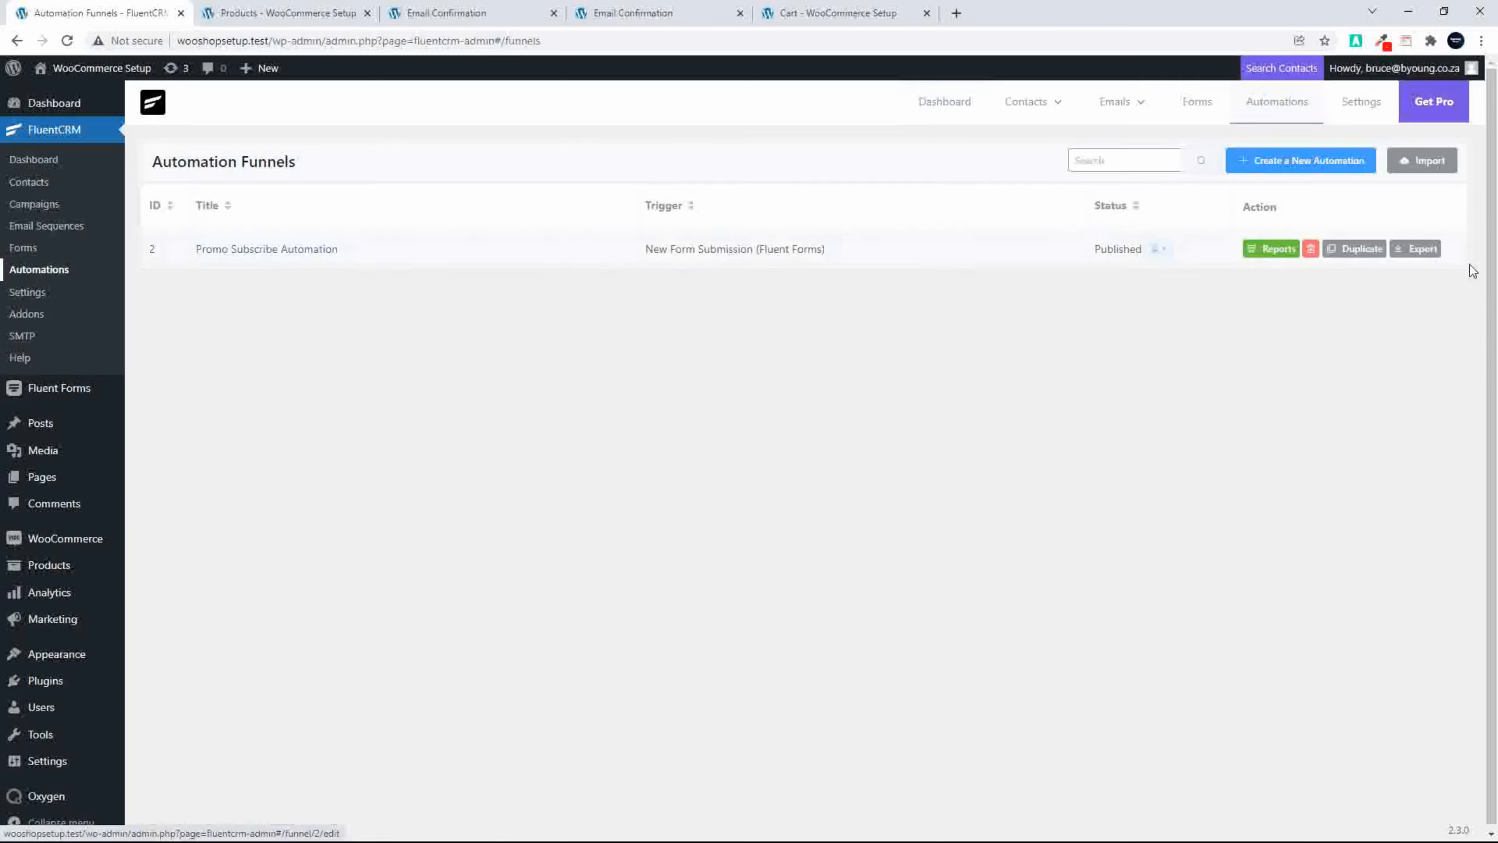
{"action": "left_click", "coordinate": [1276, 249]}
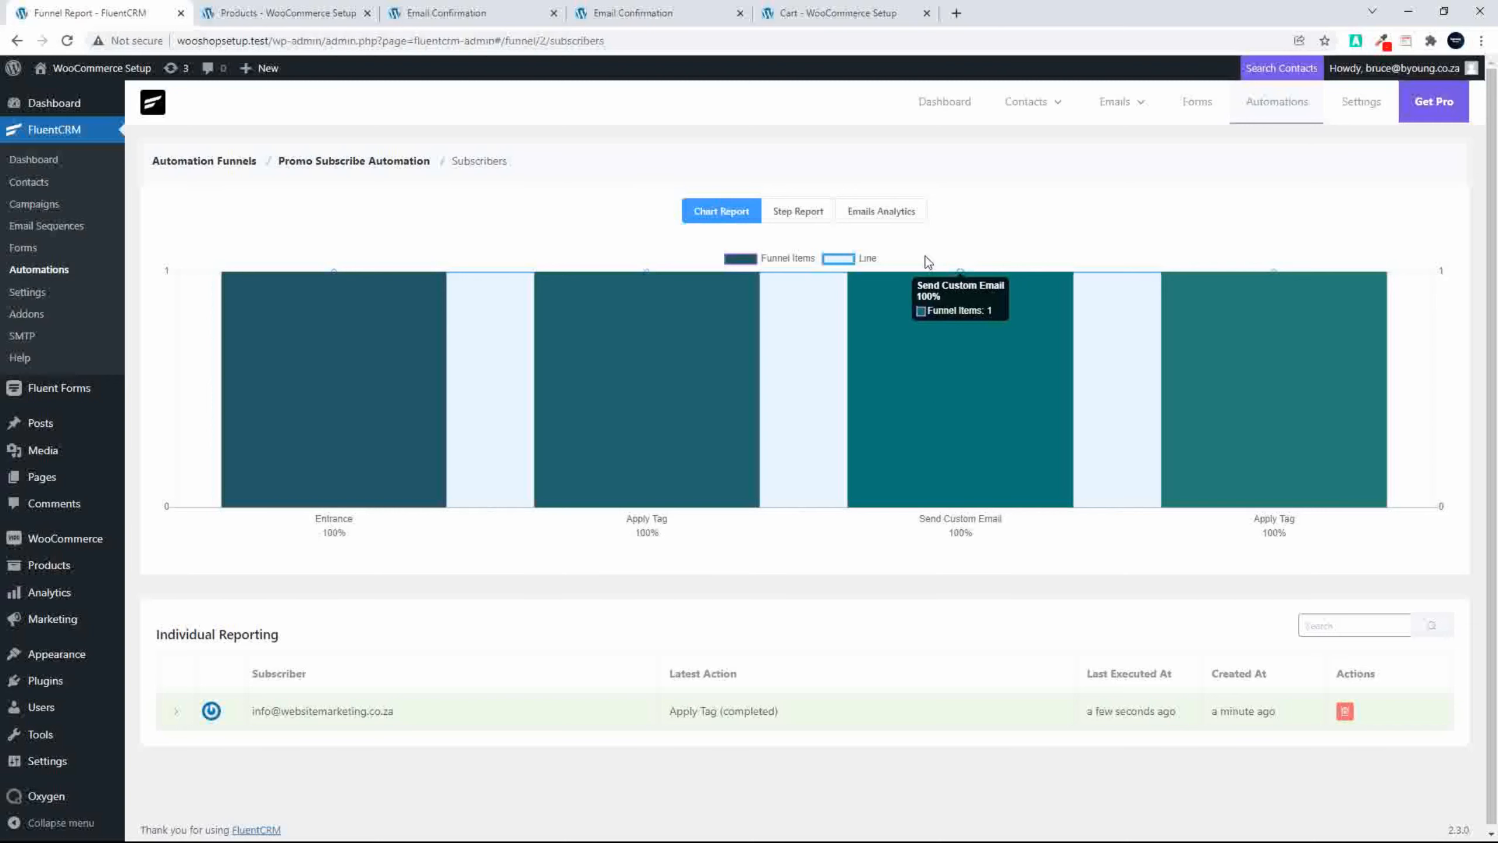
{"action": "left_click", "coordinate": [817, 210]}
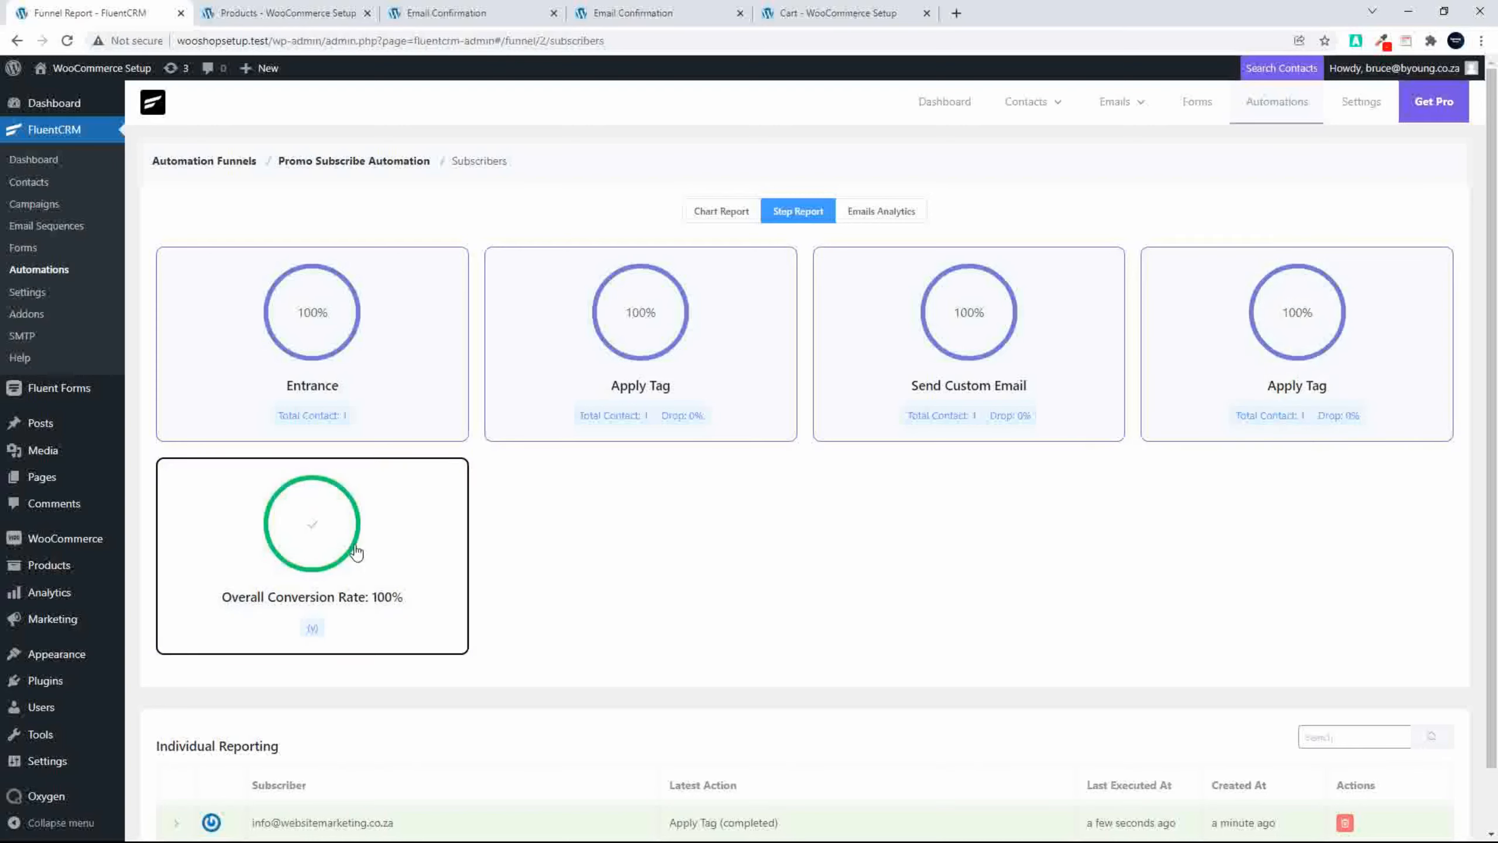
{"action": "left_click", "coordinate": [889, 213]}
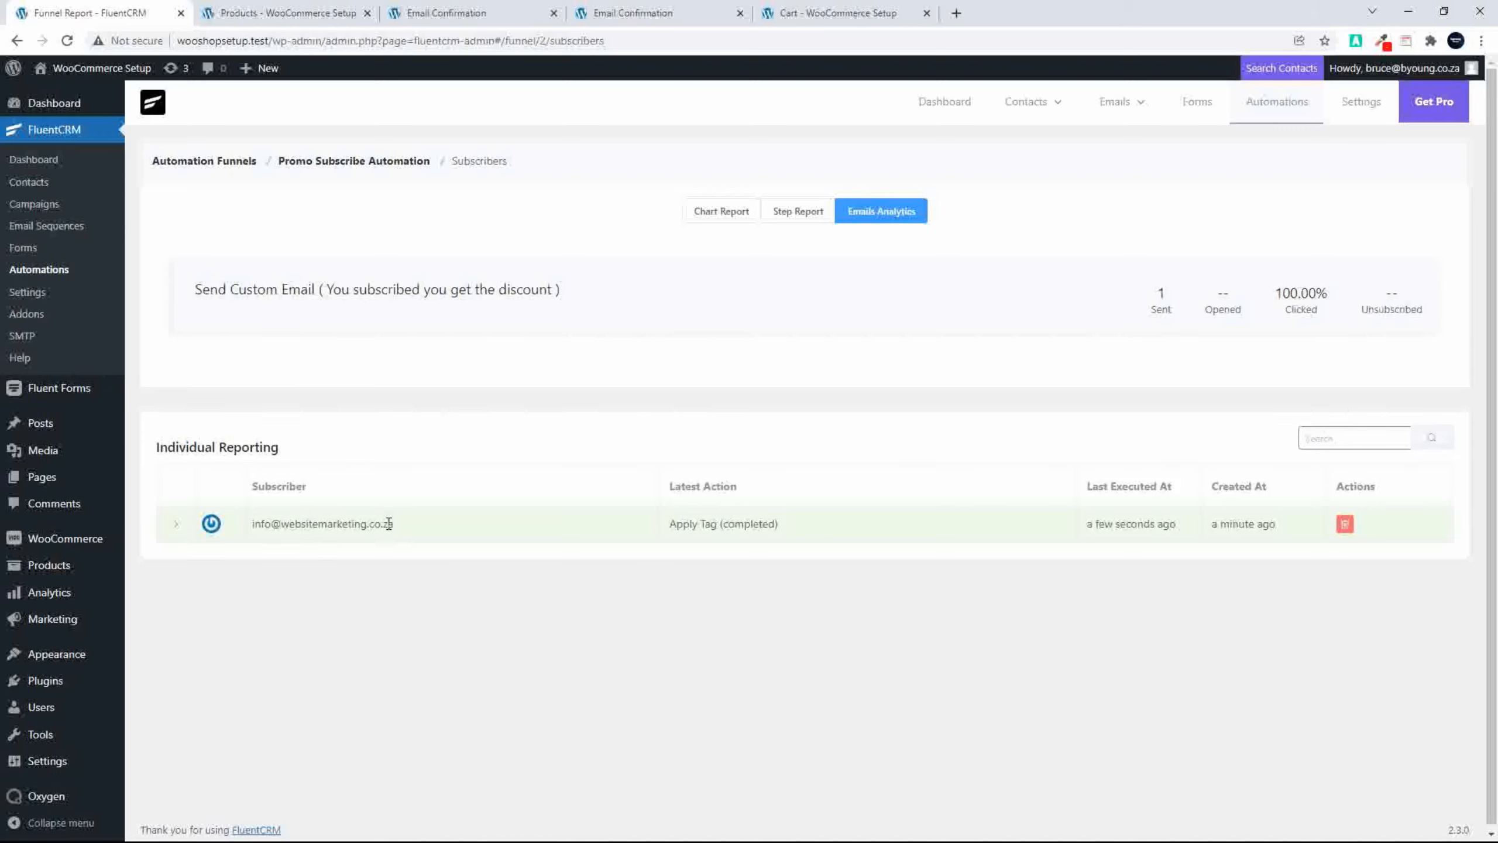
Step: Open the new subscriber's contact profile and examine its assigned lists and tags
{"action": "left_click", "coordinate": [29, 183]}
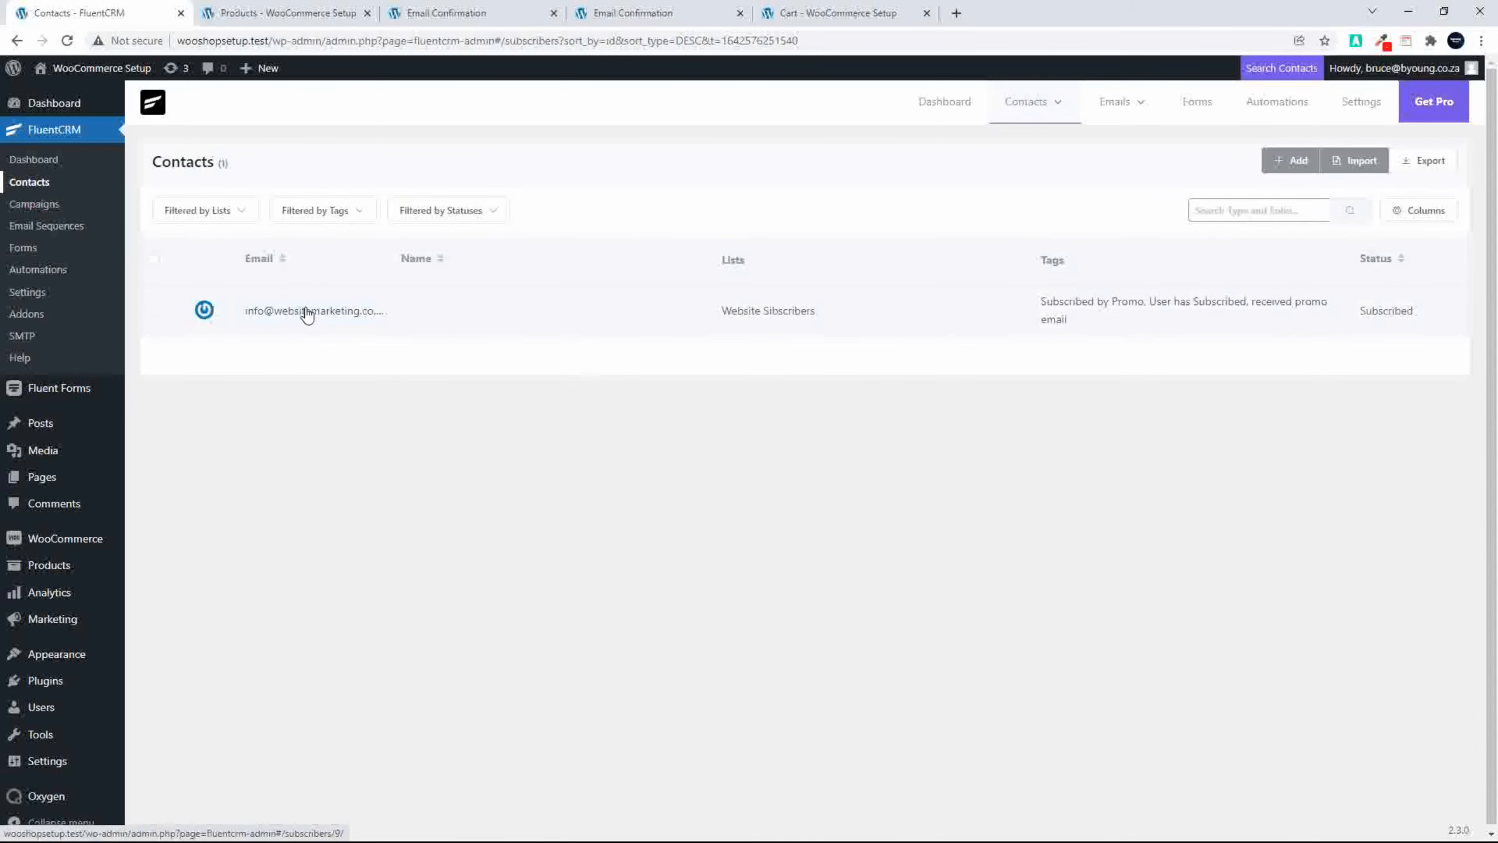
{"action": "left_click", "coordinate": [305, 311]}
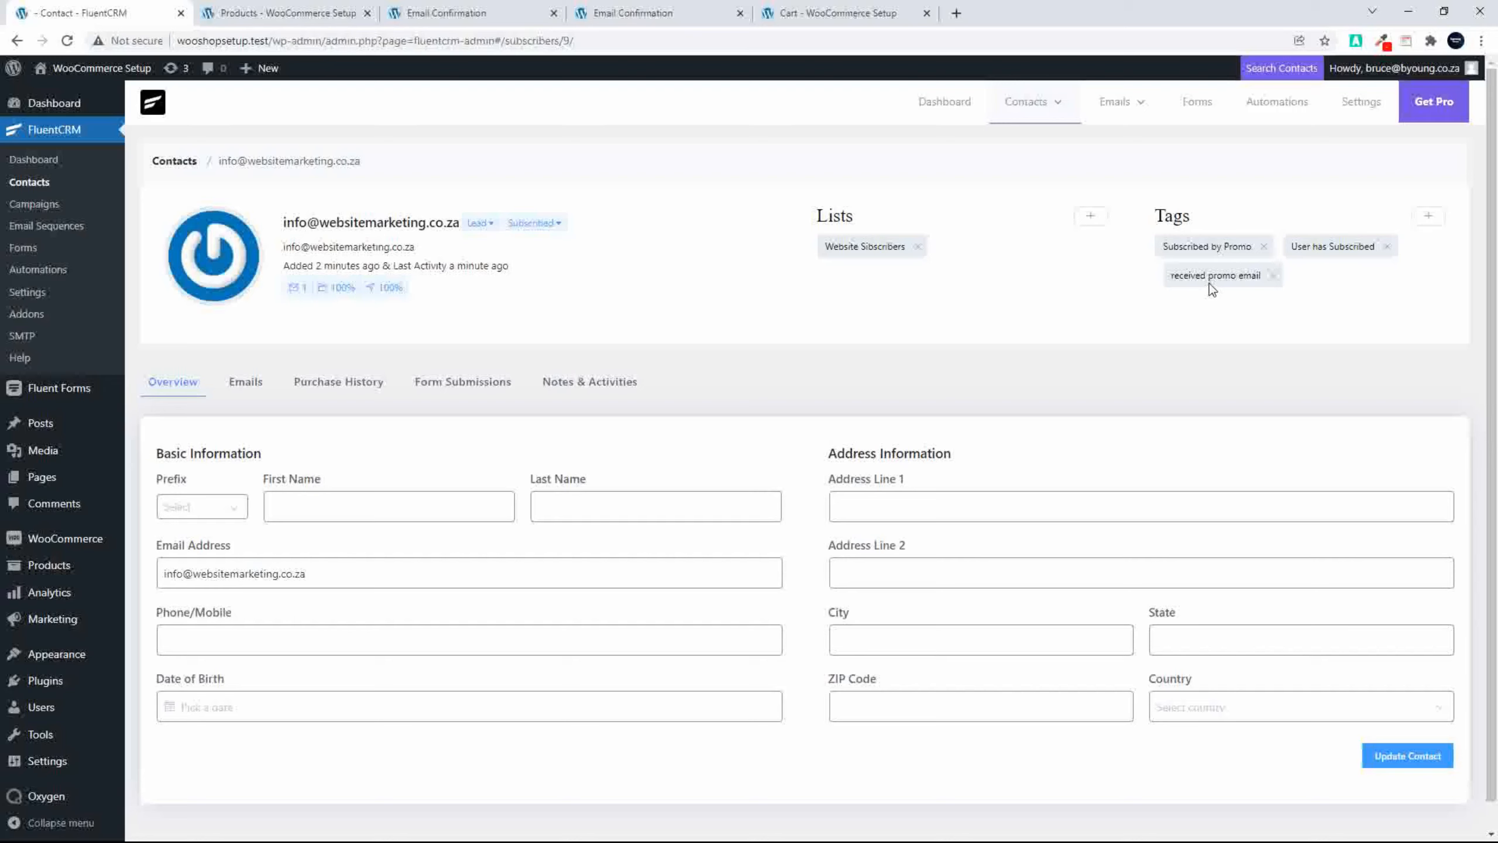
Step: Delete the "Website Sibscribers" contact list
{"action": "left_click", "coordinate": [61, 160]}
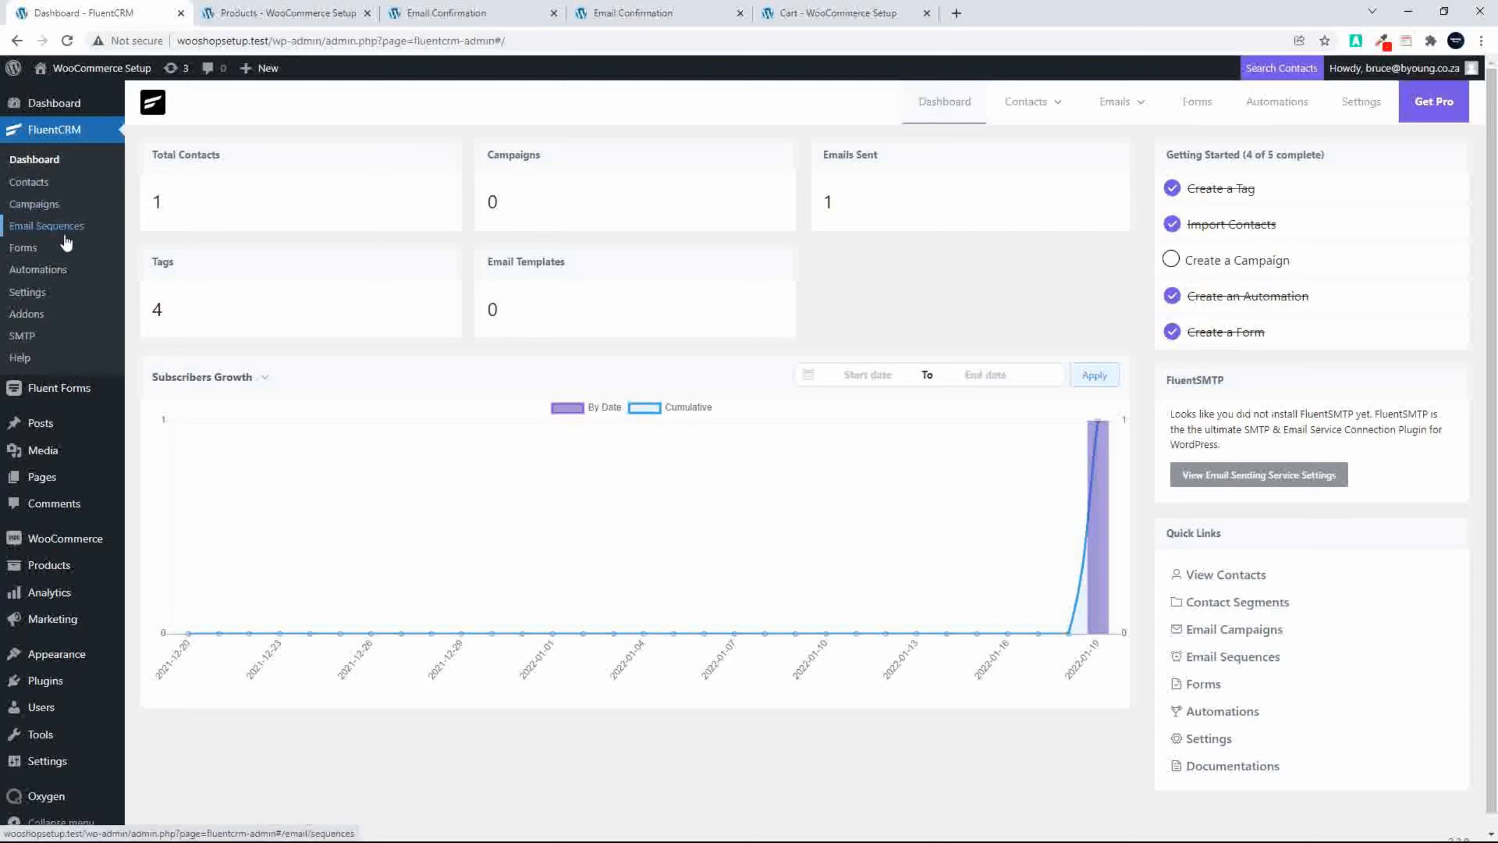
{"action": "mouse_move", "coordinate": [1037, 117]}
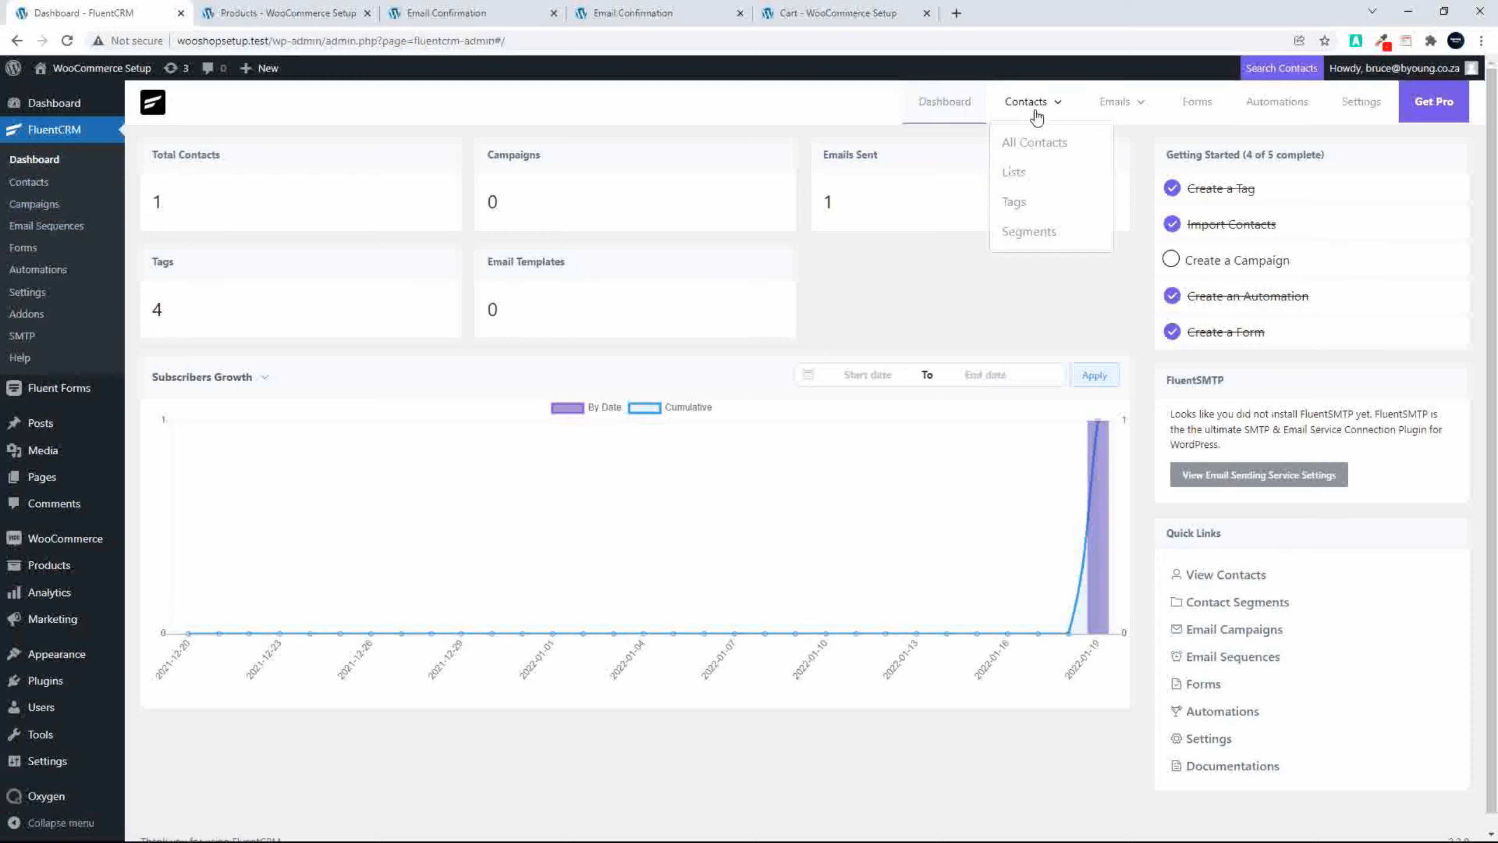
{"action": "left_click", "coordinate": [1016, 171]}
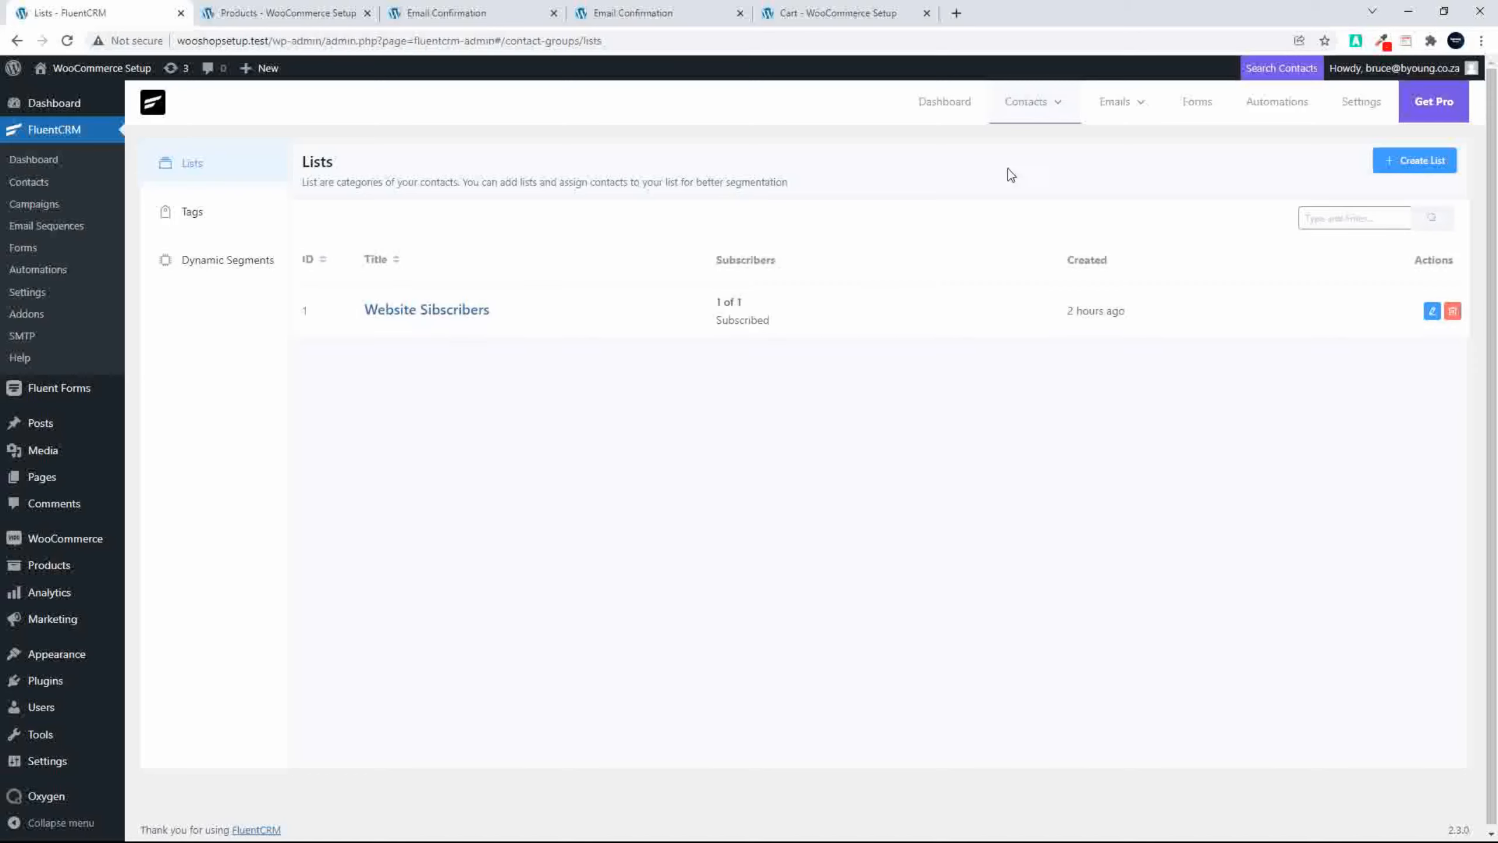
{"action": "left_click", "coordinate": [1452, 312]}
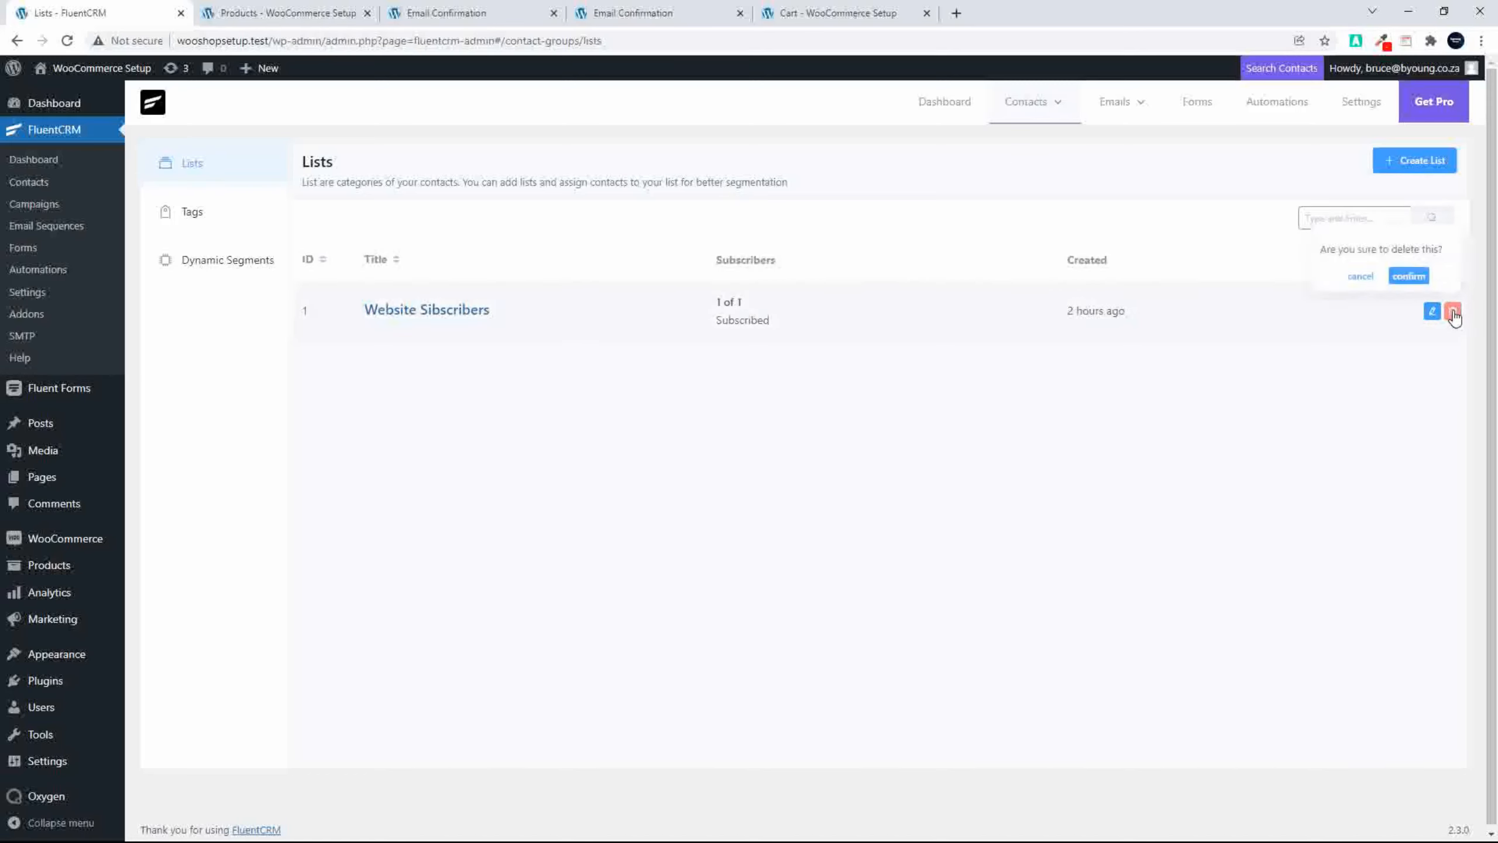
{"action": "left_click", "coordinate": [1405, 277]}
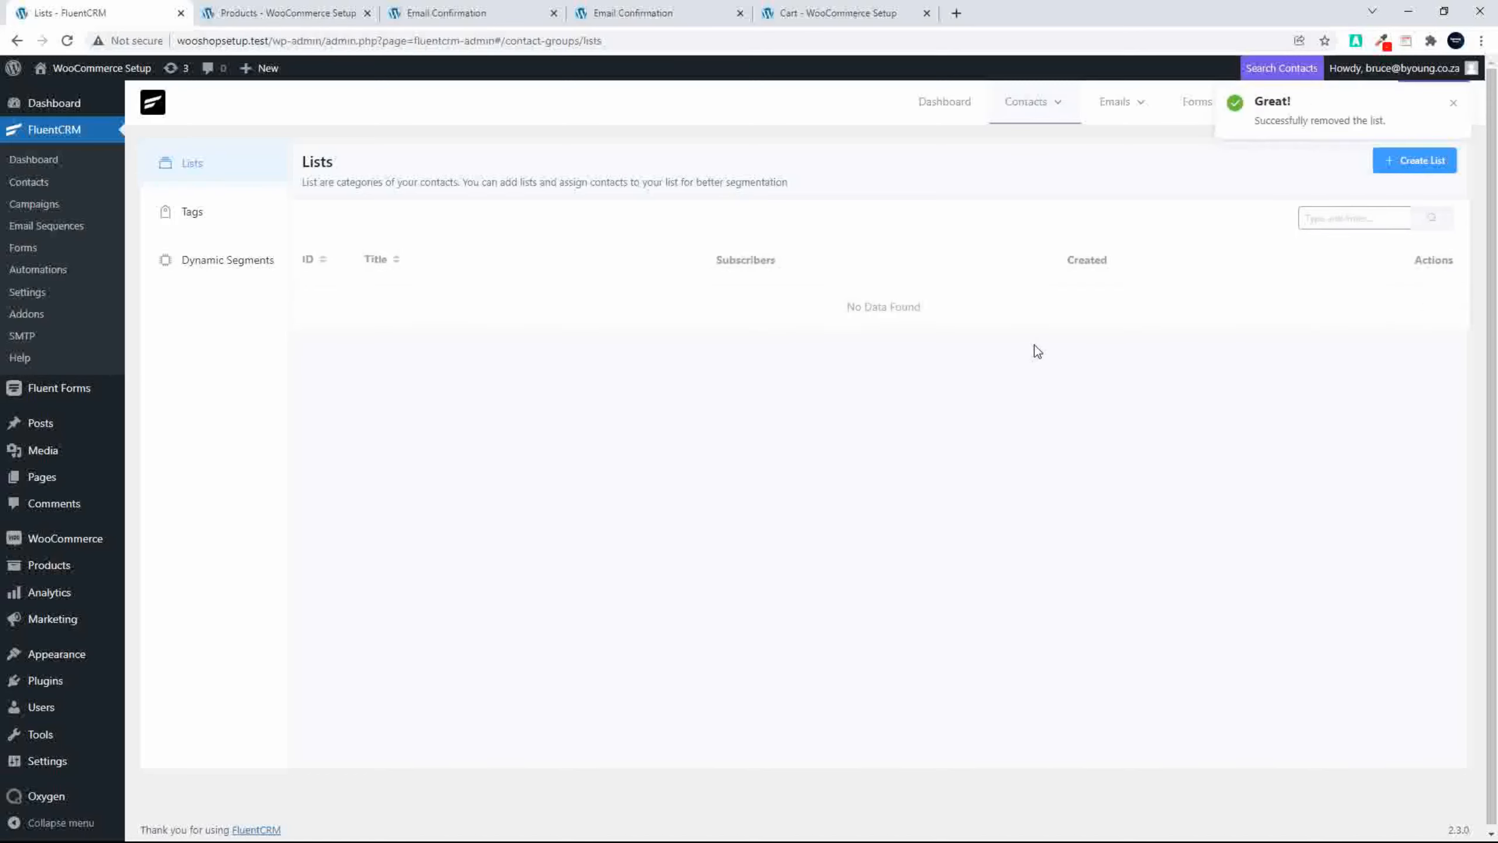
Step: Delete the contact tags "received promo email", "User has Subscribed", "Promo Email" and "Subscribed by Promo"
{"action": "left_click", "coordinate": [190, 212]}
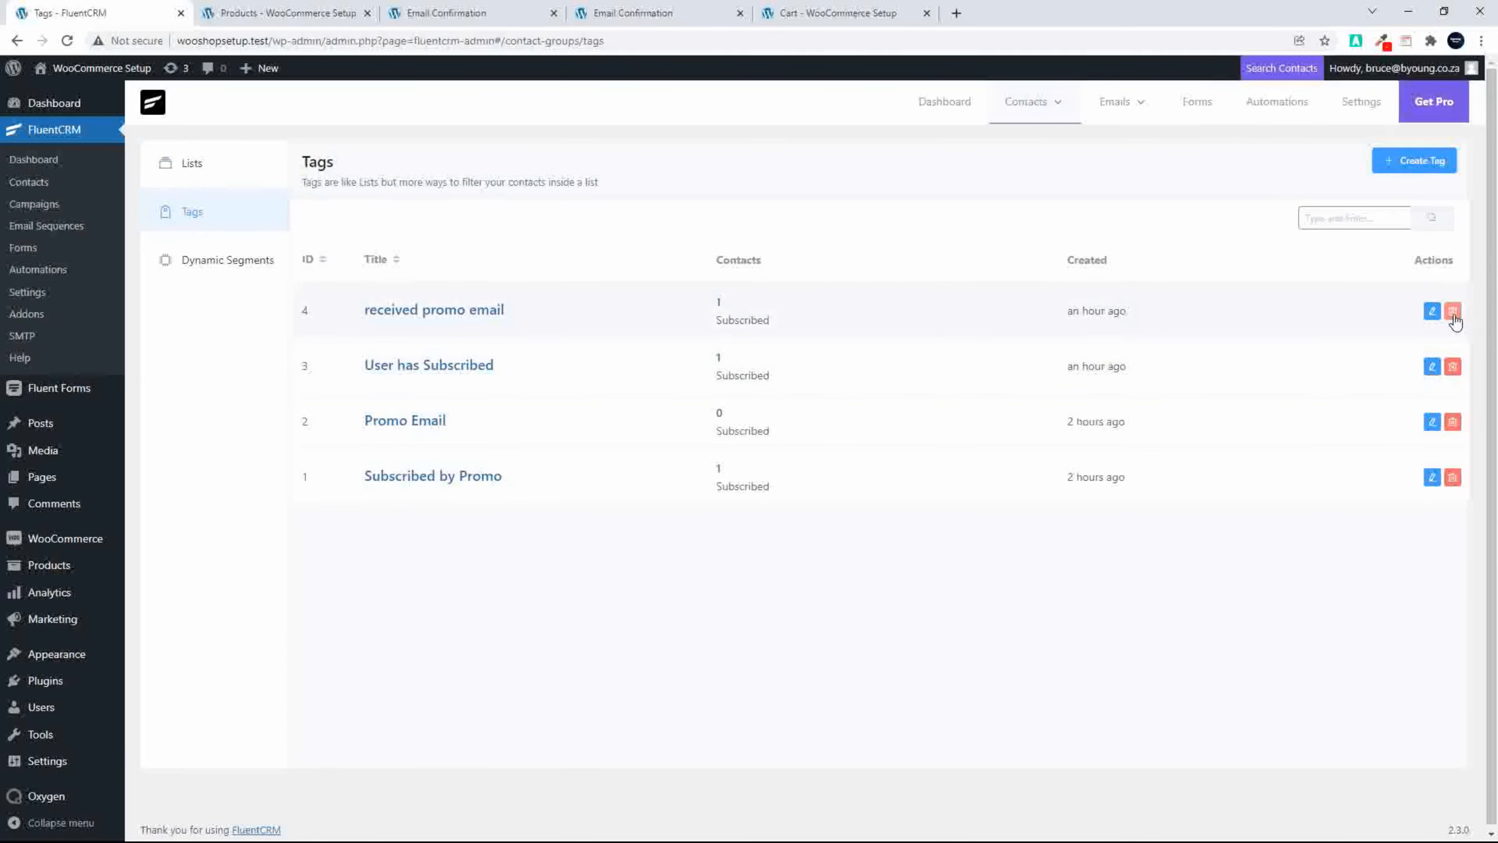
{"action": "left_click", "coordinate": [1454, 314]}
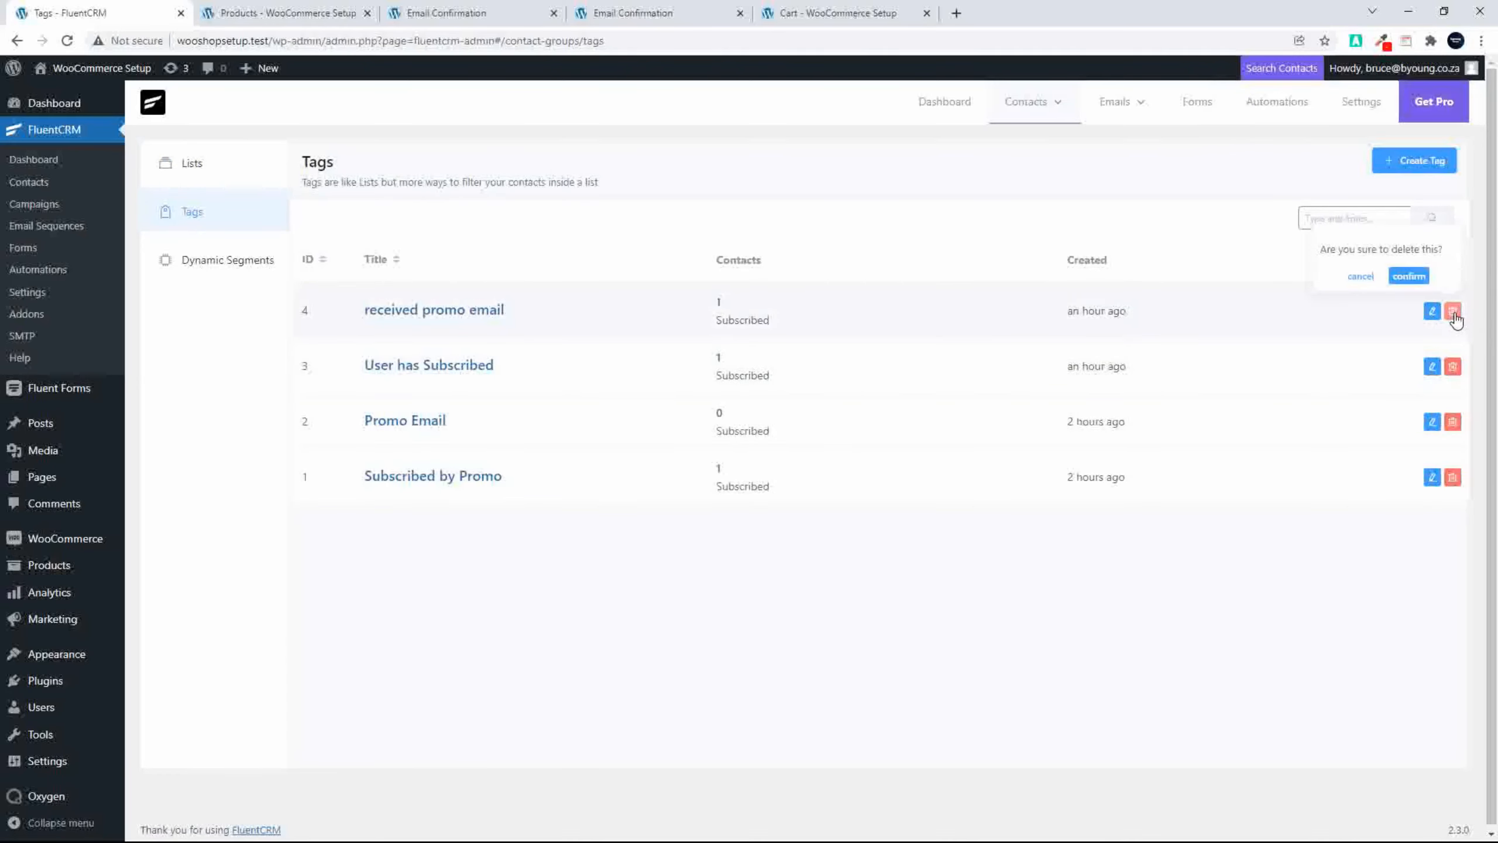
{"action": "left_click", "coordinate": [1408, 276]}
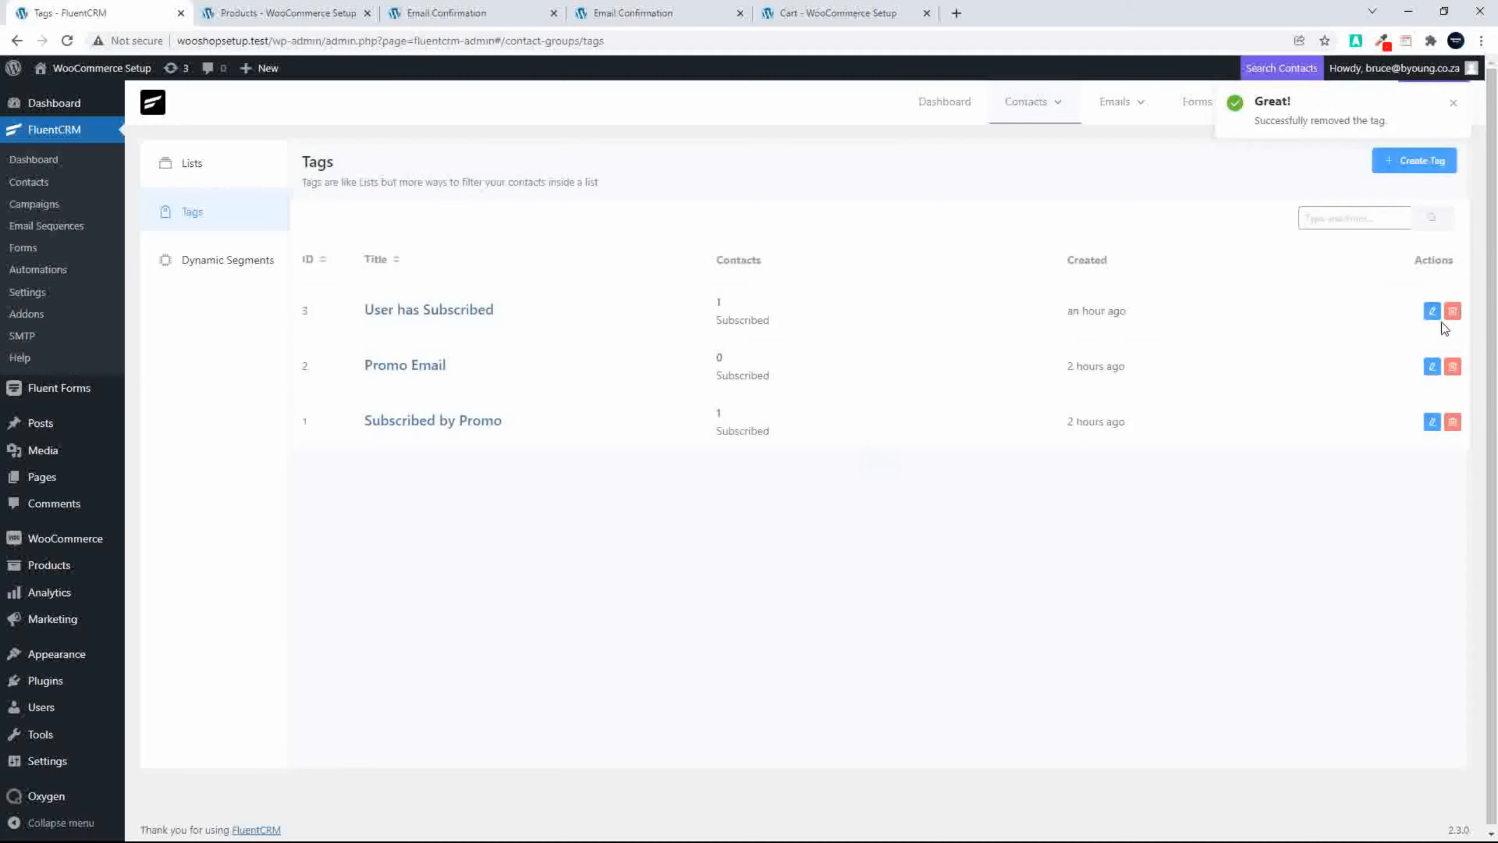
{"action": "left_click", "coordinate": [1452, 311]}
{"action": "left_click", "coordinate": [1409, 276]}
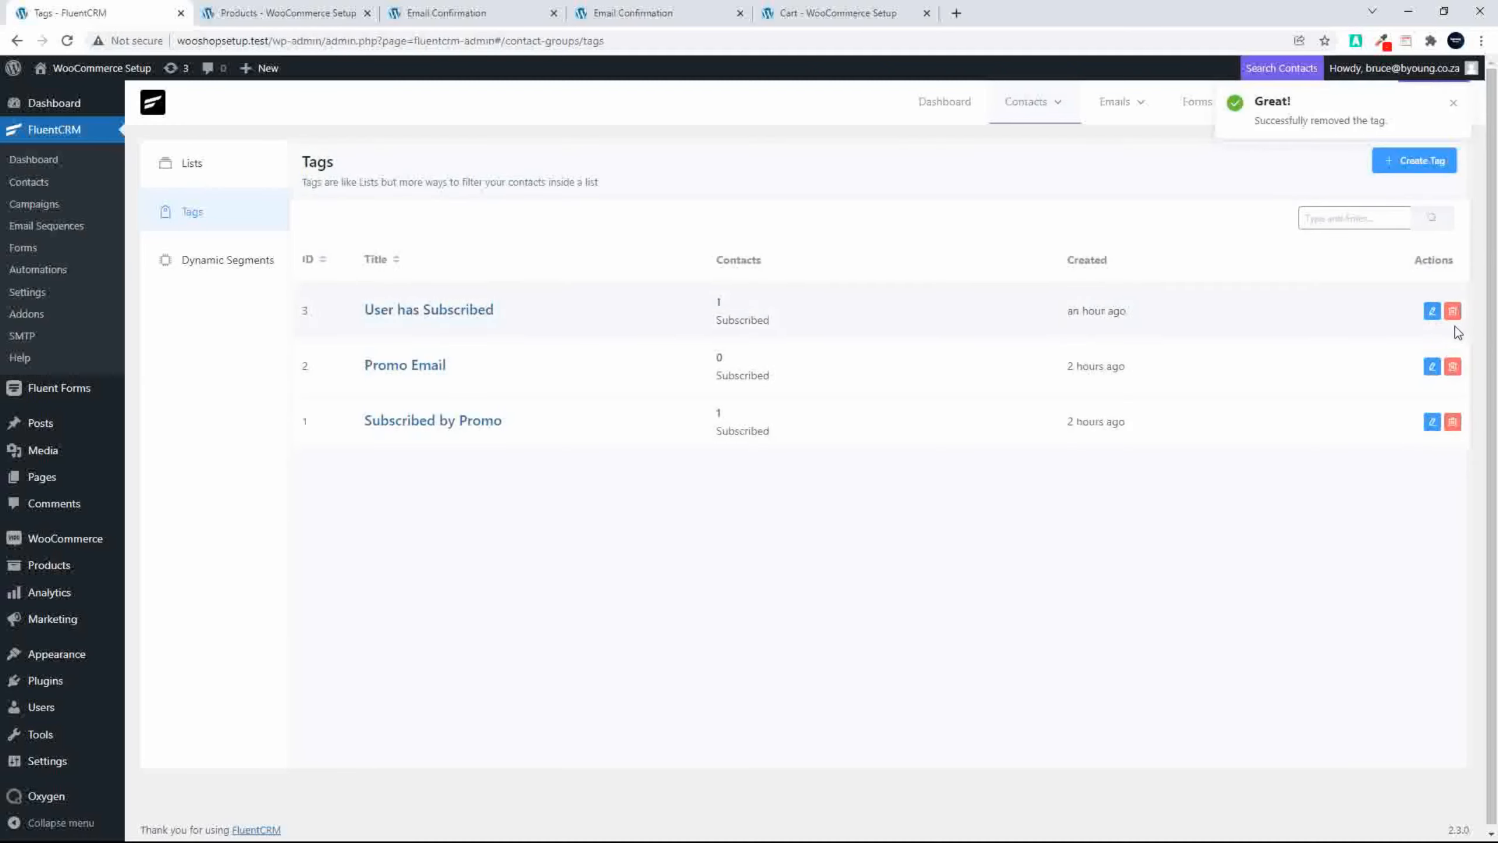
{"action": "left_click", "coordinate": [1453, 312]}
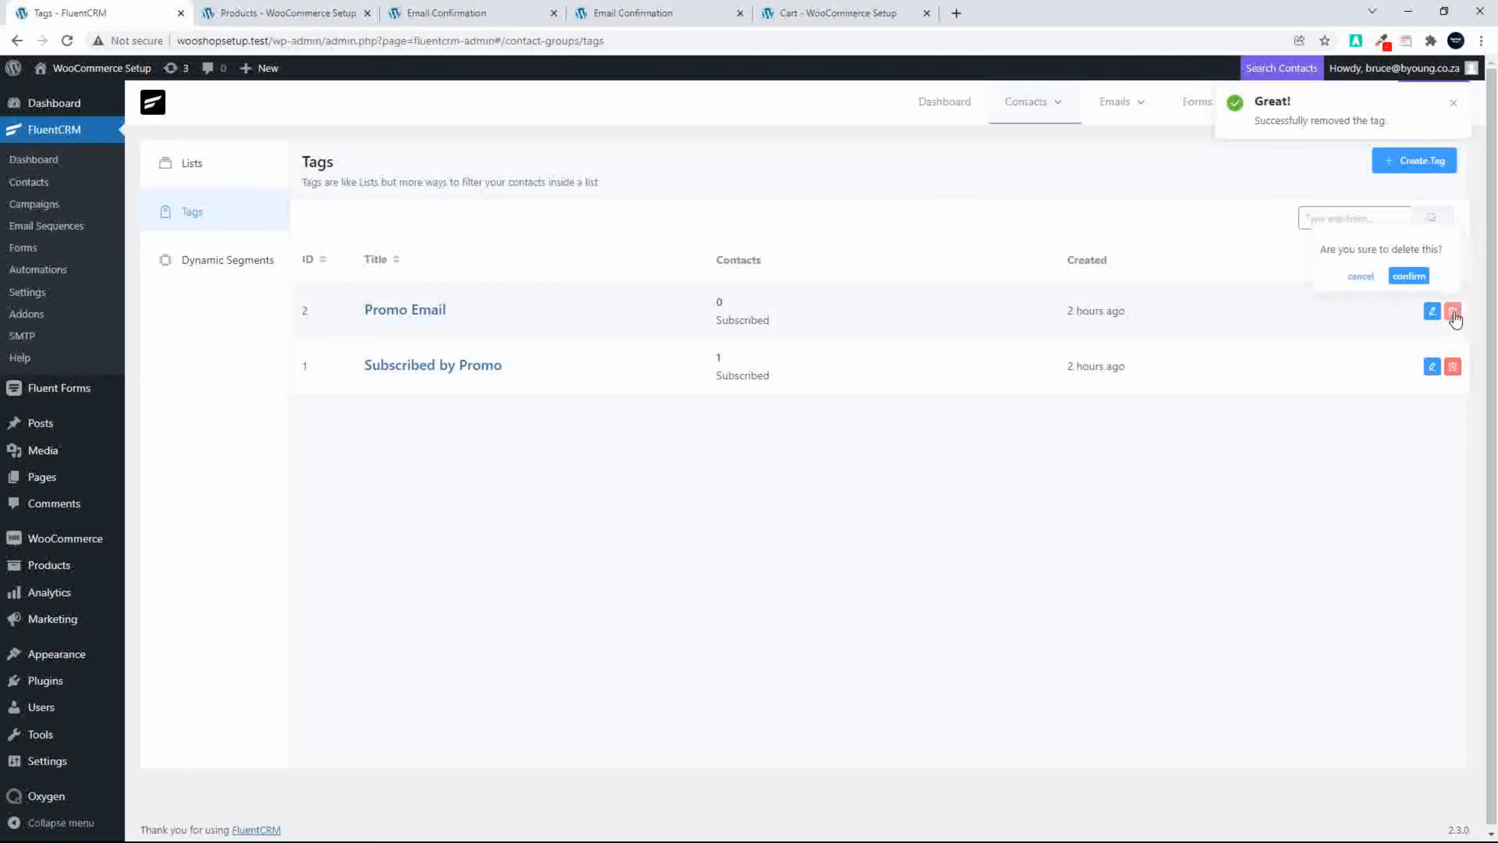
{"action": "left_click", "coordinate": [1409, 276]}
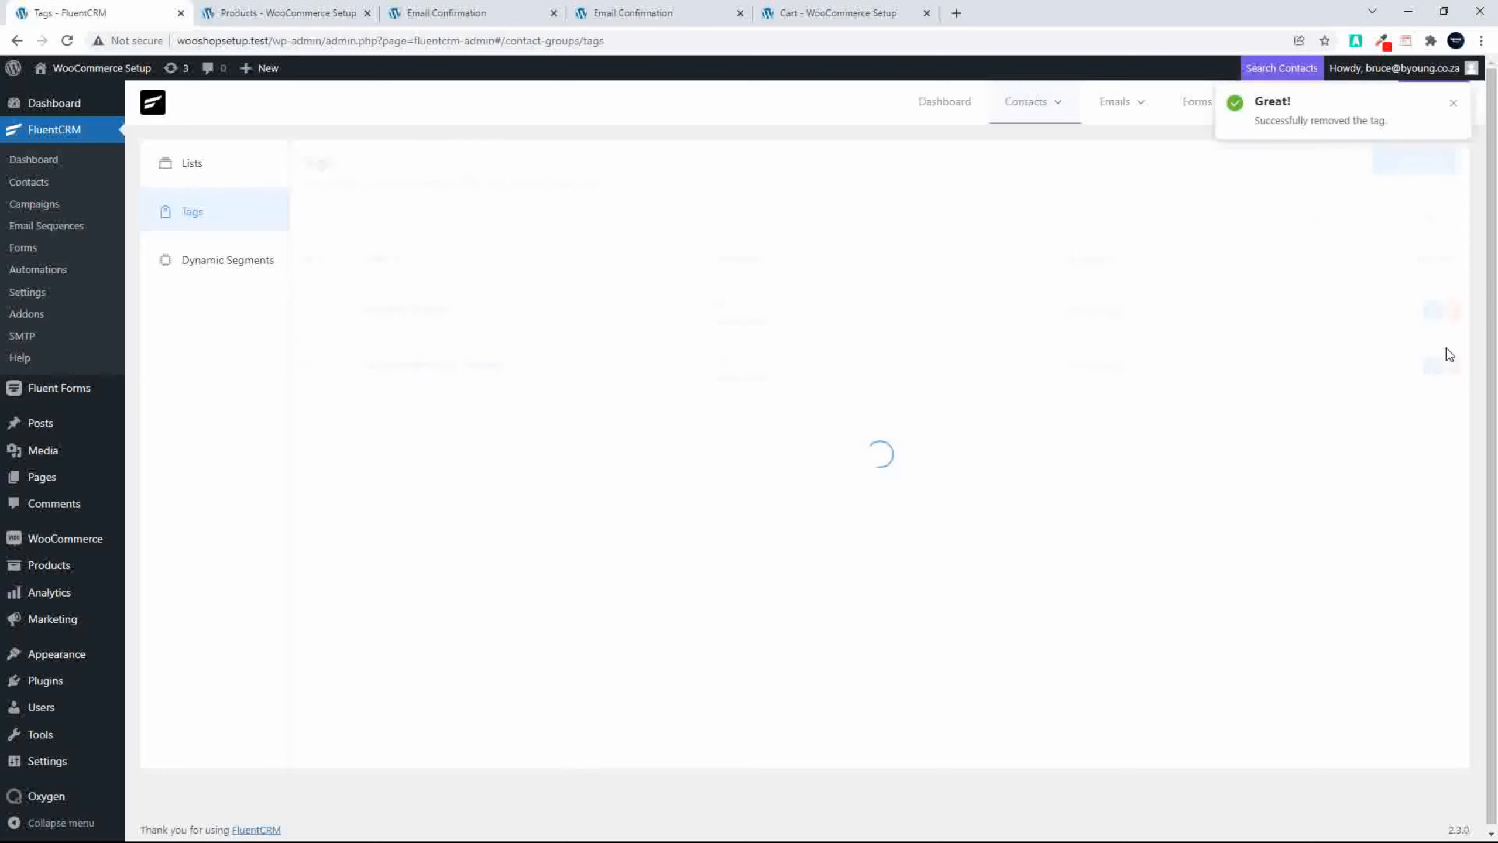
{"action": "left_click", "coordinate": [1453, 311]}
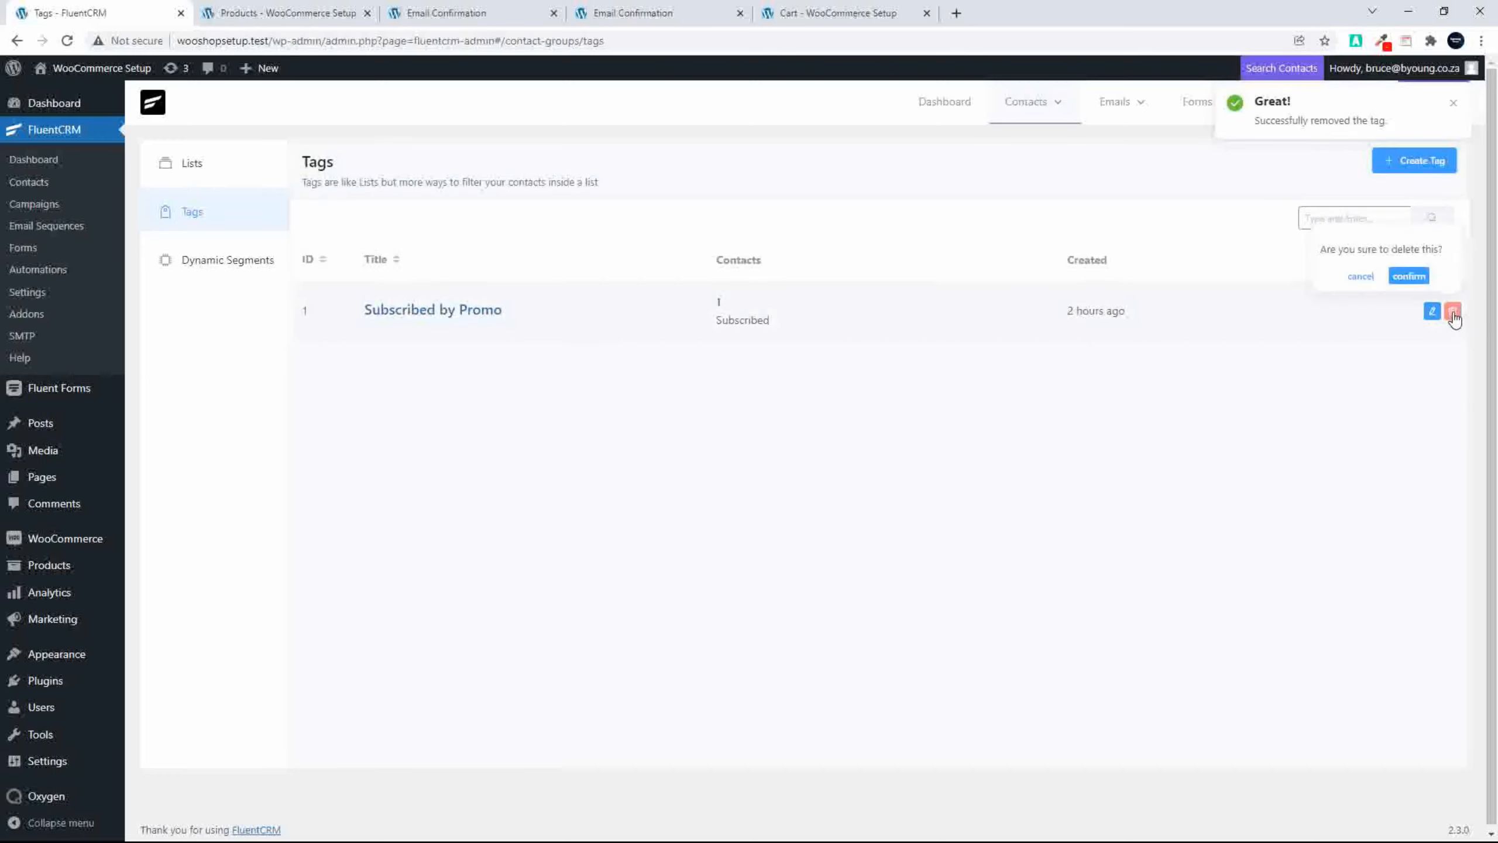
{"action": "left_click", "coordinate": [1415, 278]}
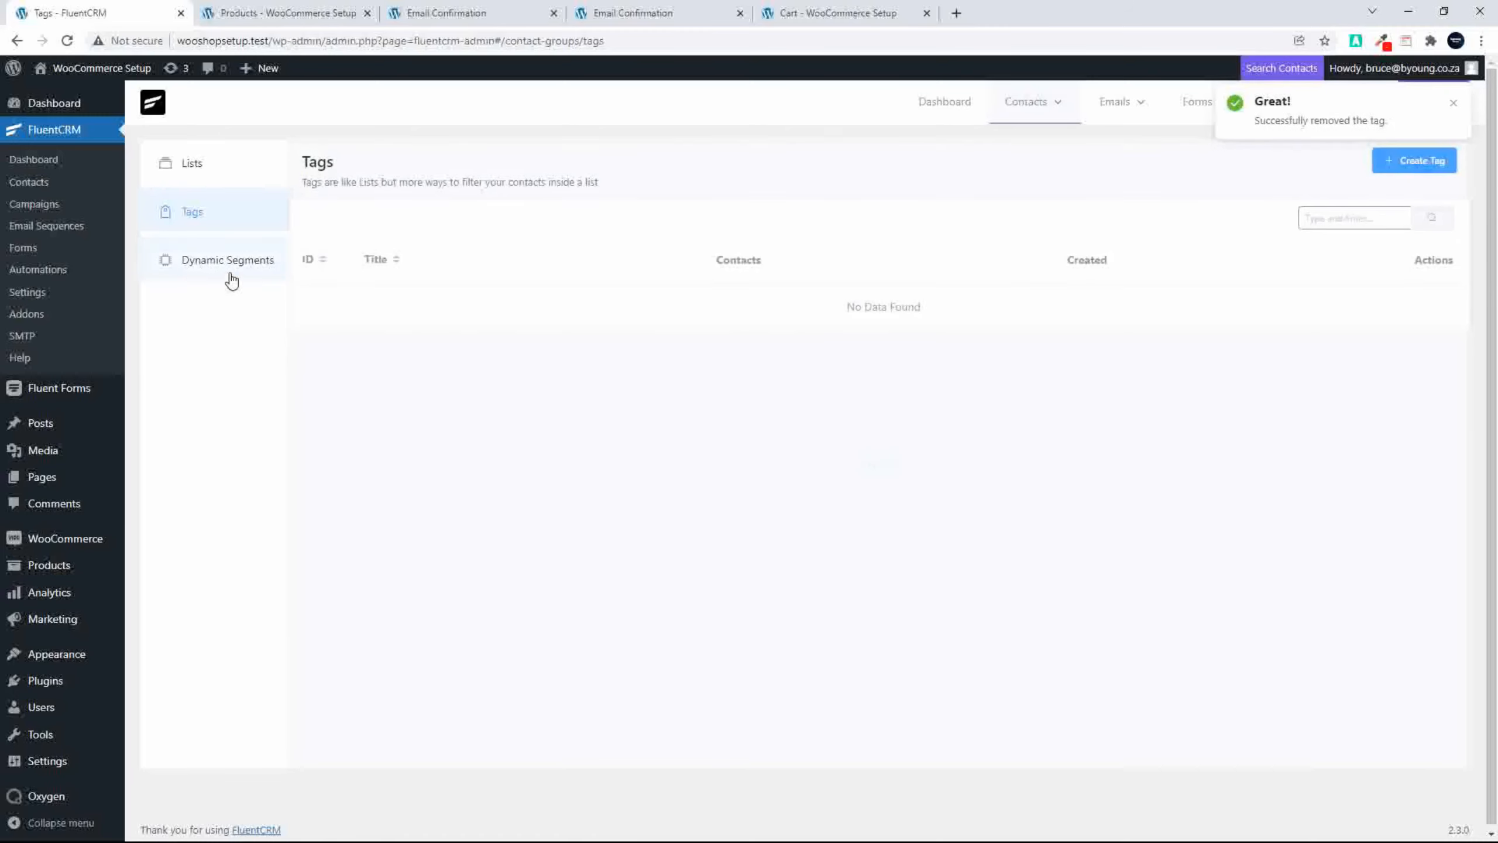
Step: Create a contact list titled "Website Promo Subscribers"
{"action": "left_click", "coordinate": [208, 272]}
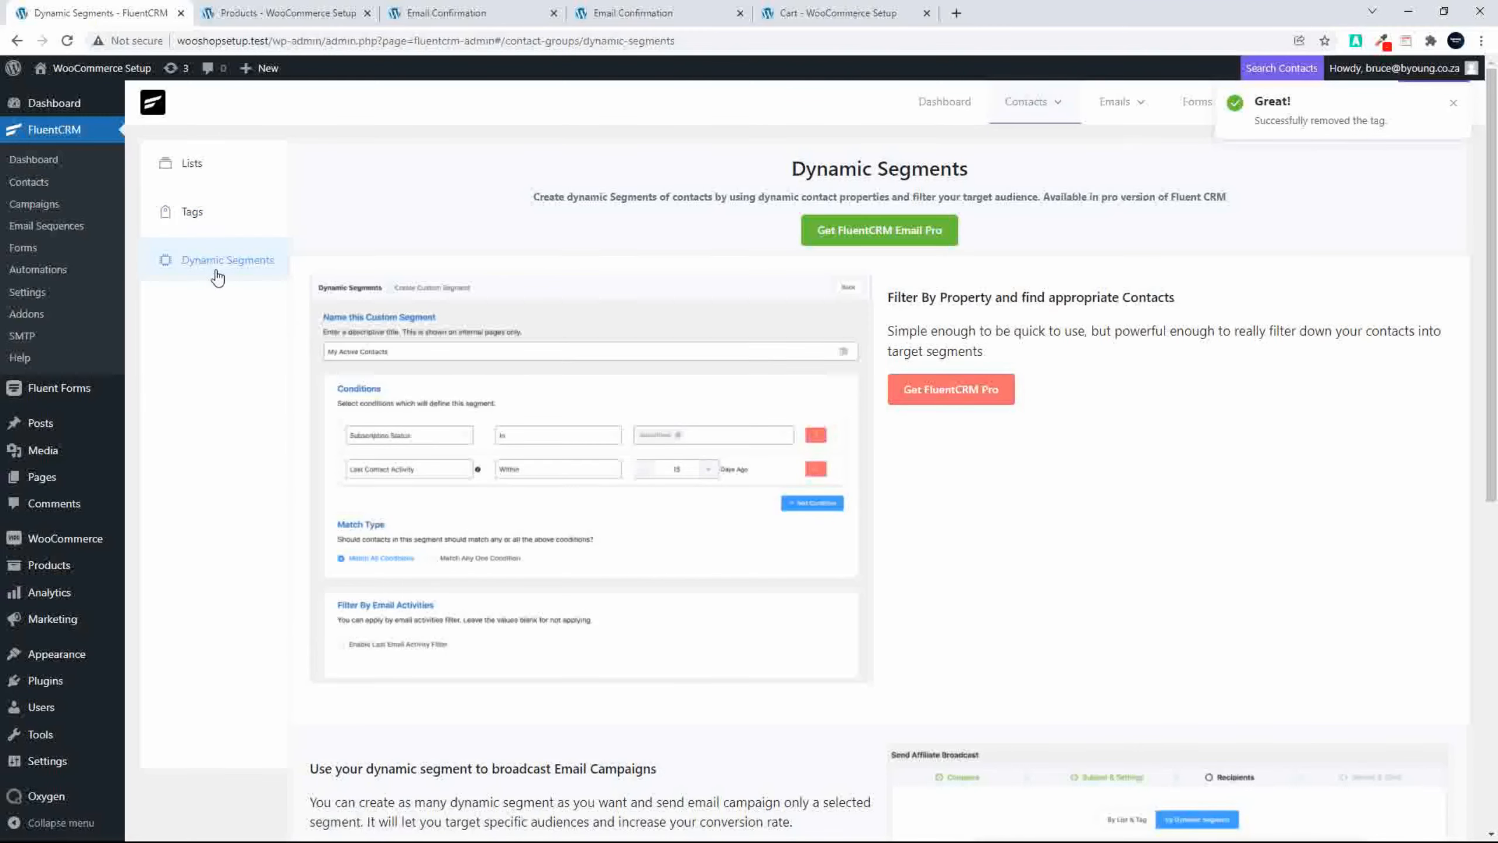
{"action": "left_click", "coordinate": [199, 175]}
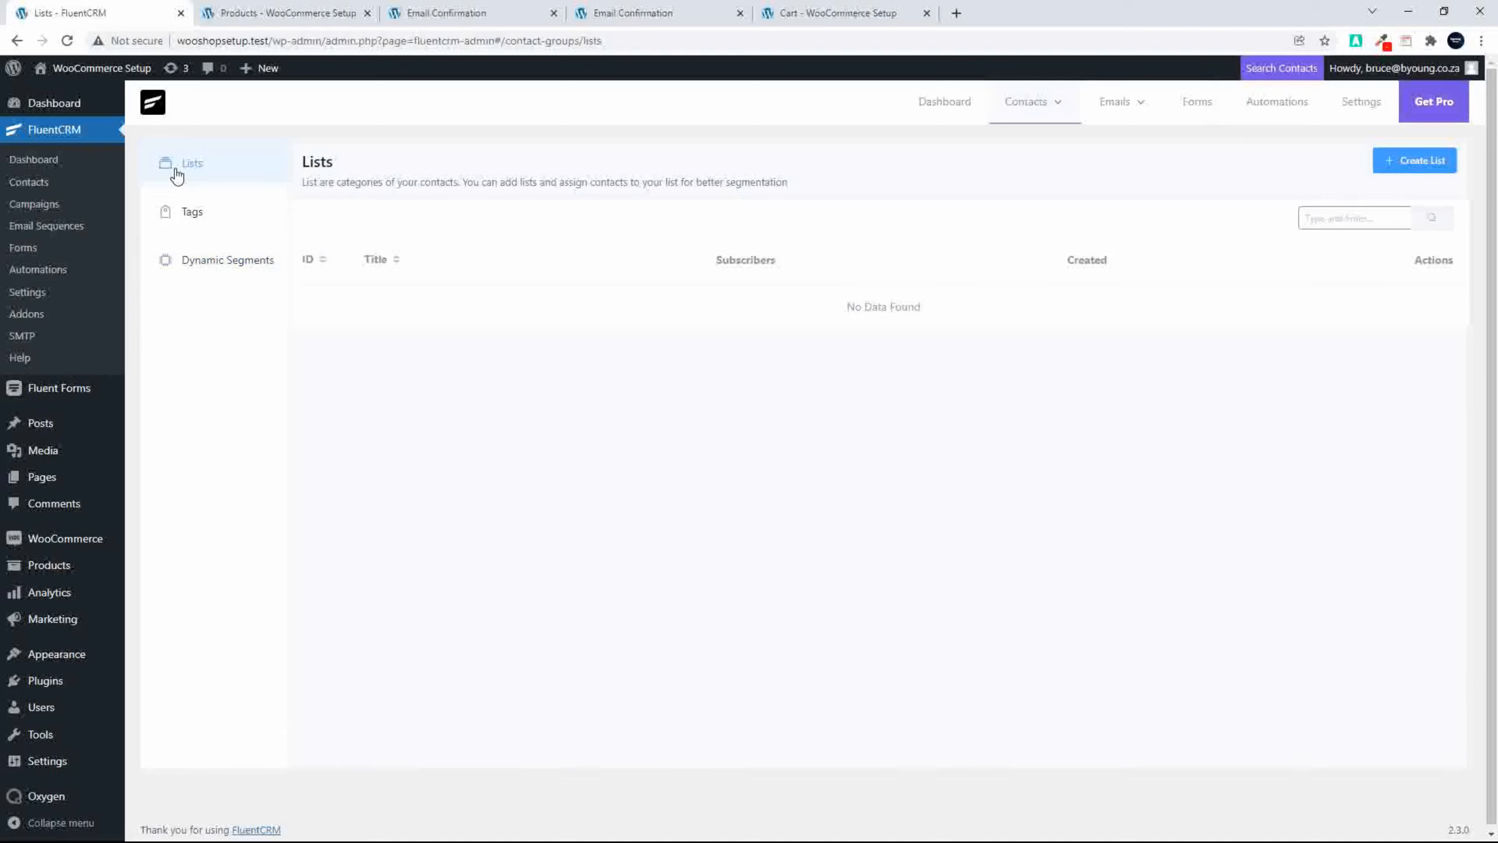
{"action": "left_click", "coordinate": [1395, 159]}
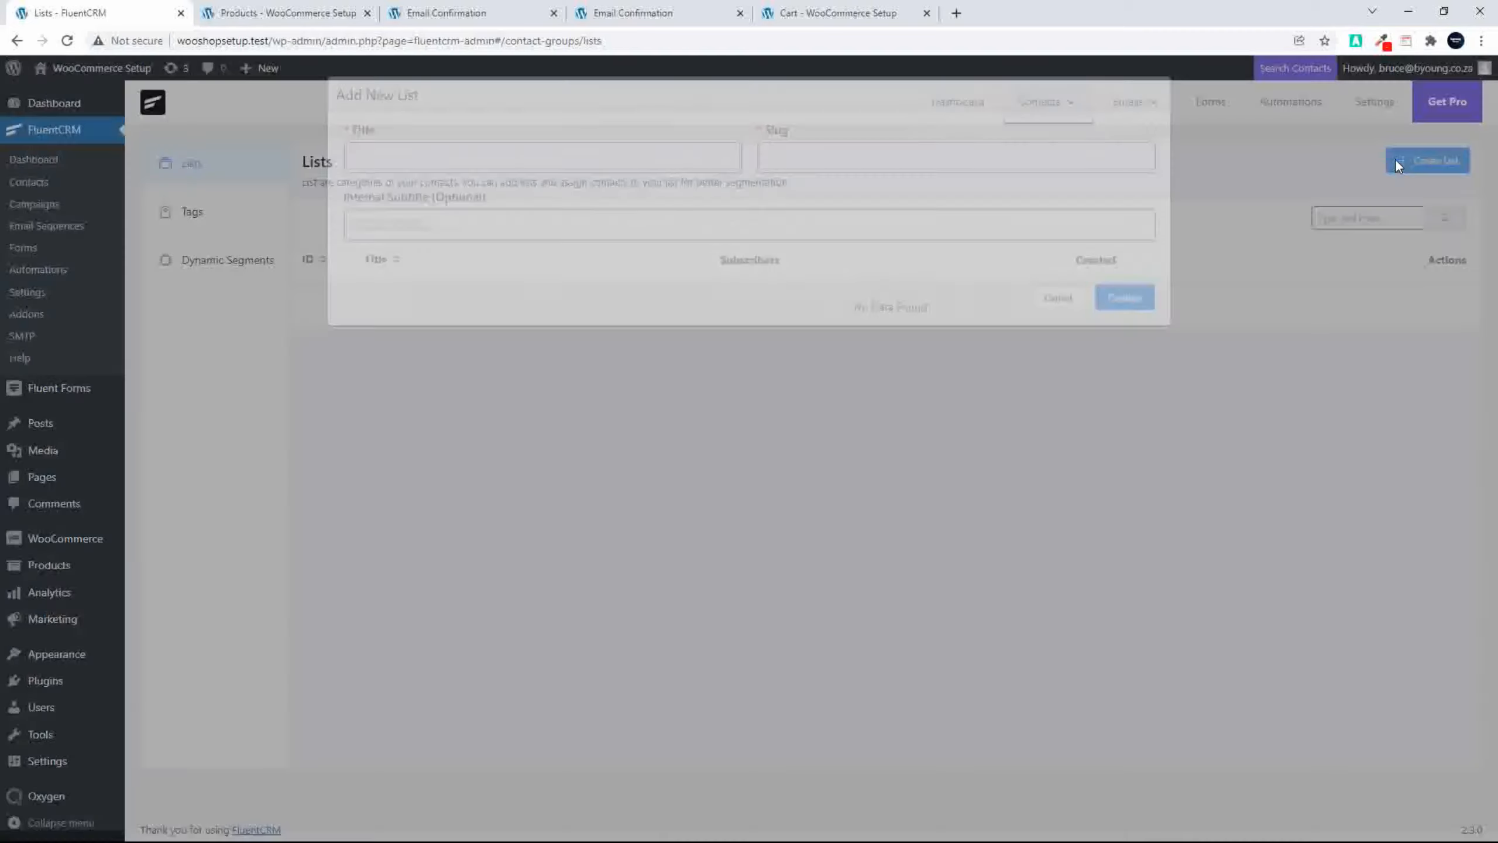
{"action": "left_click", "coordinate": [396, 172]}
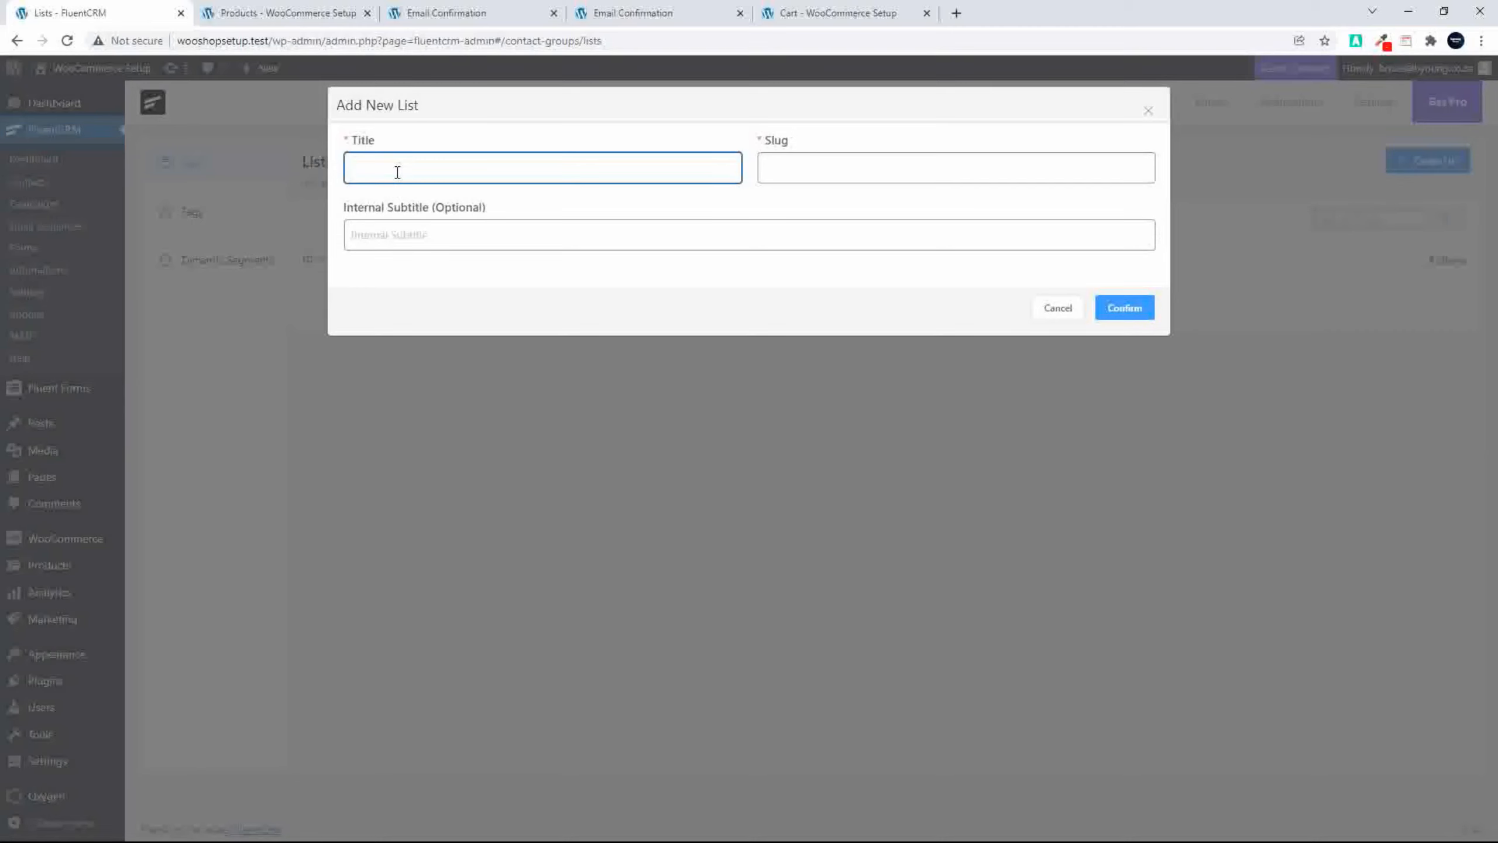
{"action": "type", "text": "Website "}
{"action": "type", "text": "Fromo JS"}
{"action": "key", "text": "BackSpace"}
{"action": "type", "text": "Subscribers"}
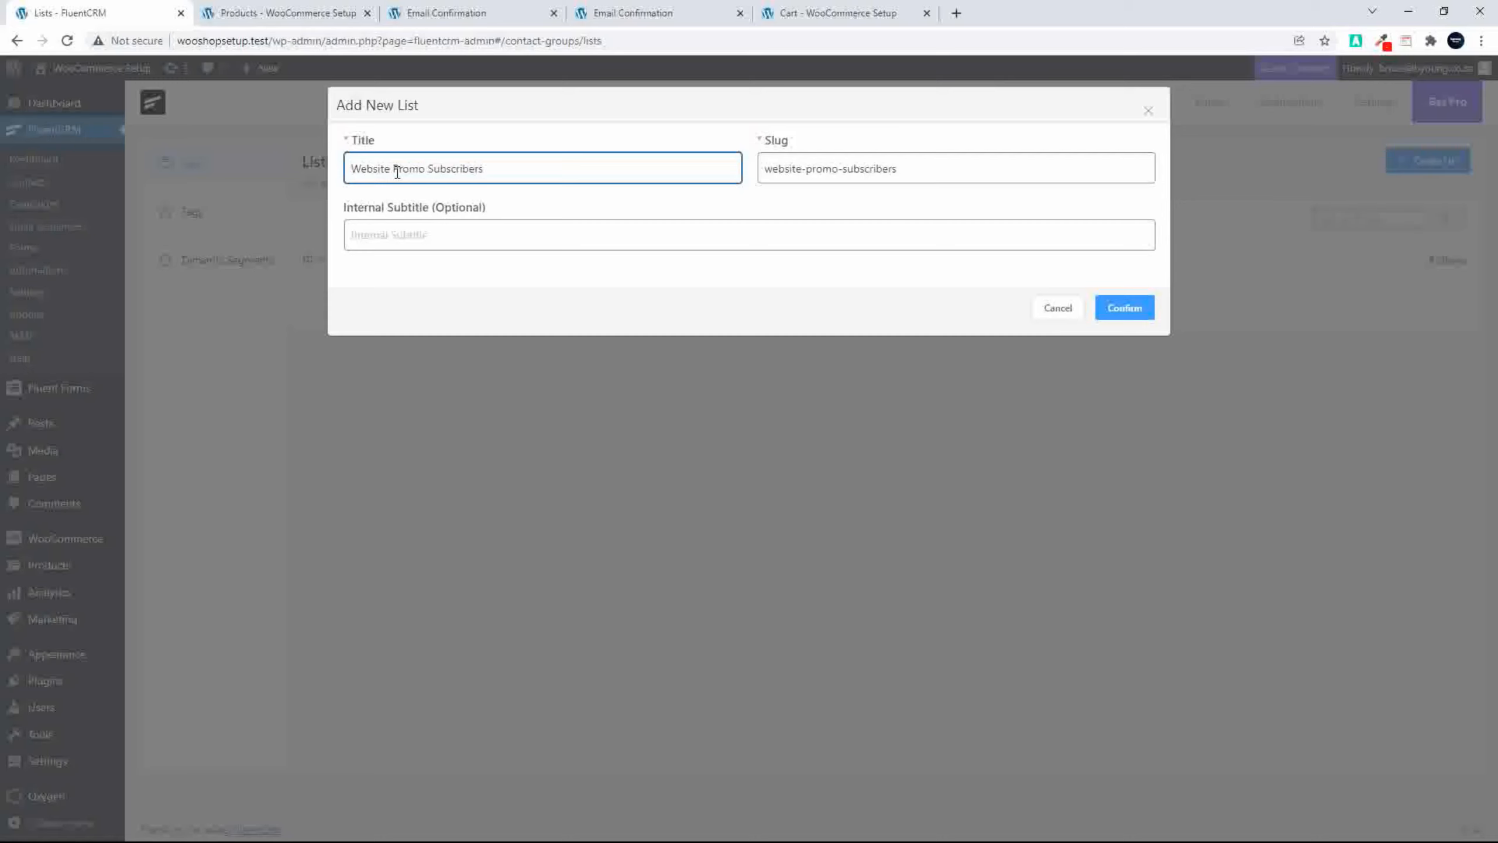
{"action": "left_click", "coordinate": [1129, 313]}
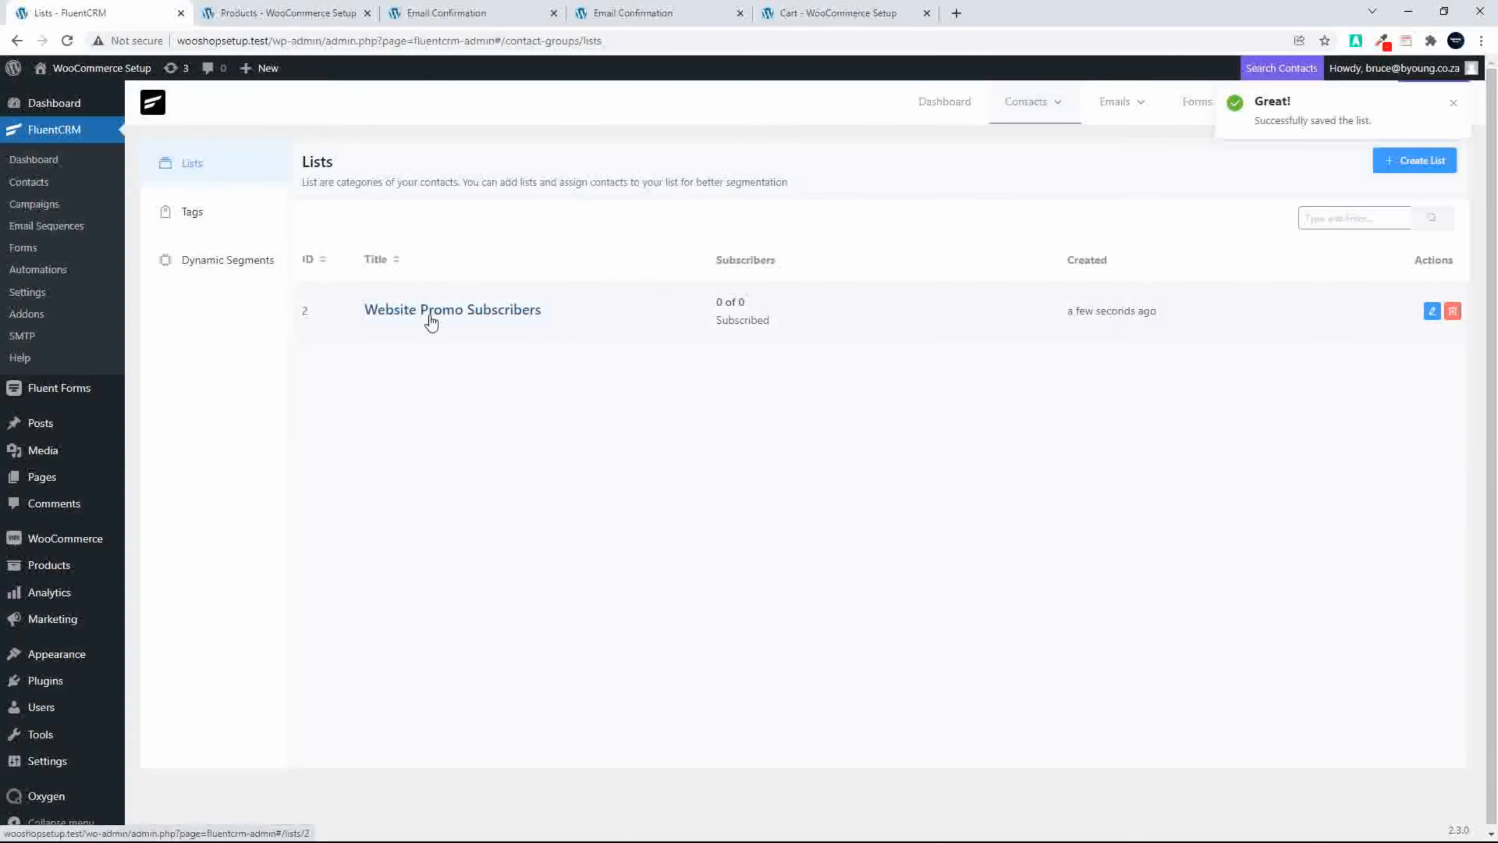
Step: Create a contact tag titled "User Subscribed Promo"
{"action": "left_click", "coordinate": [190, 213]}
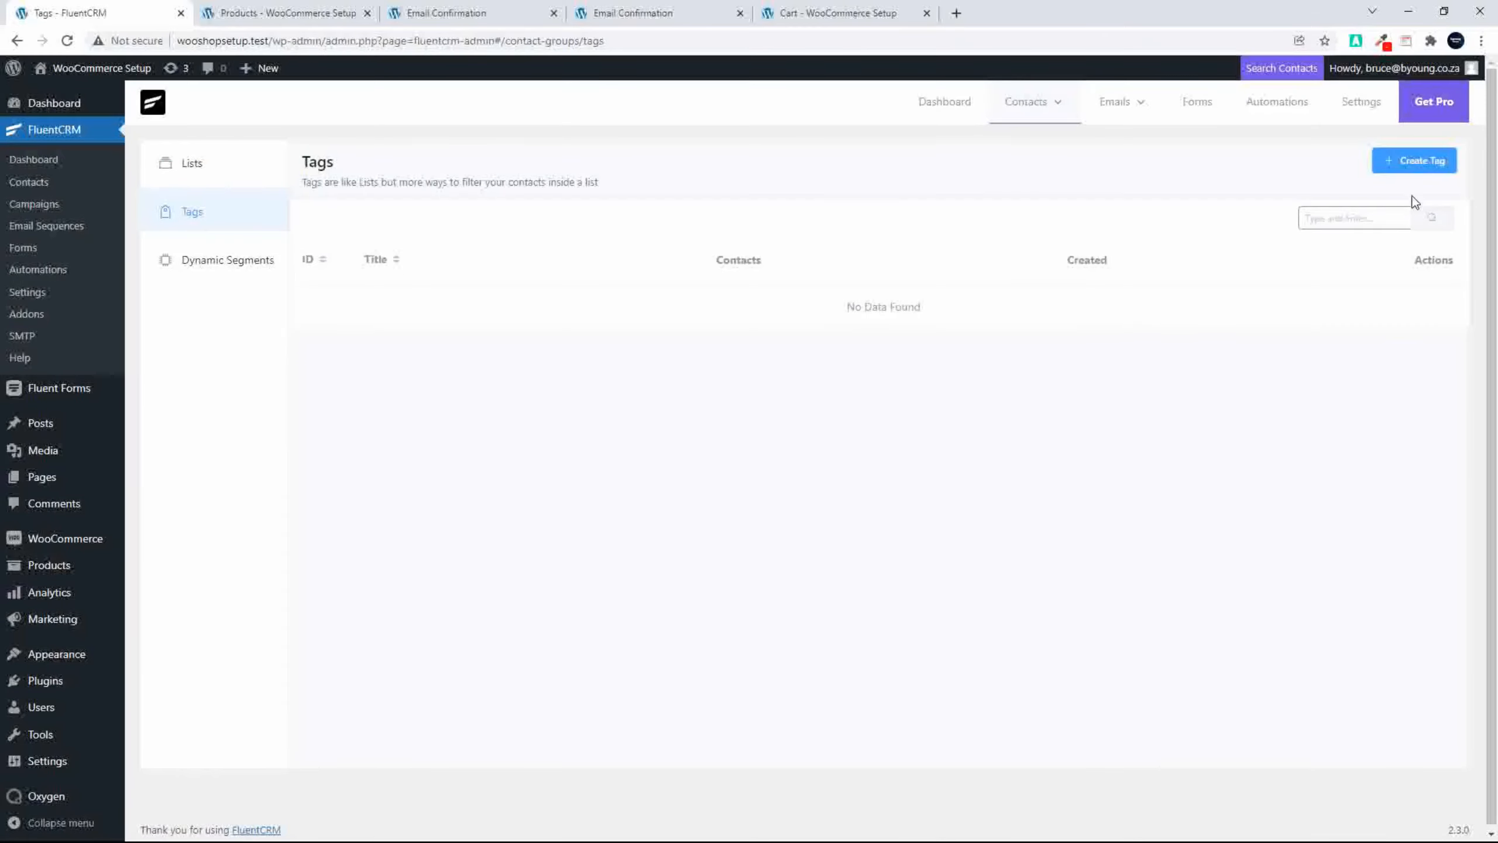
{"action": "left_click", "coordinate": [1416, 160]}
{"action": "left_click", "coordinate": [502, 173]}
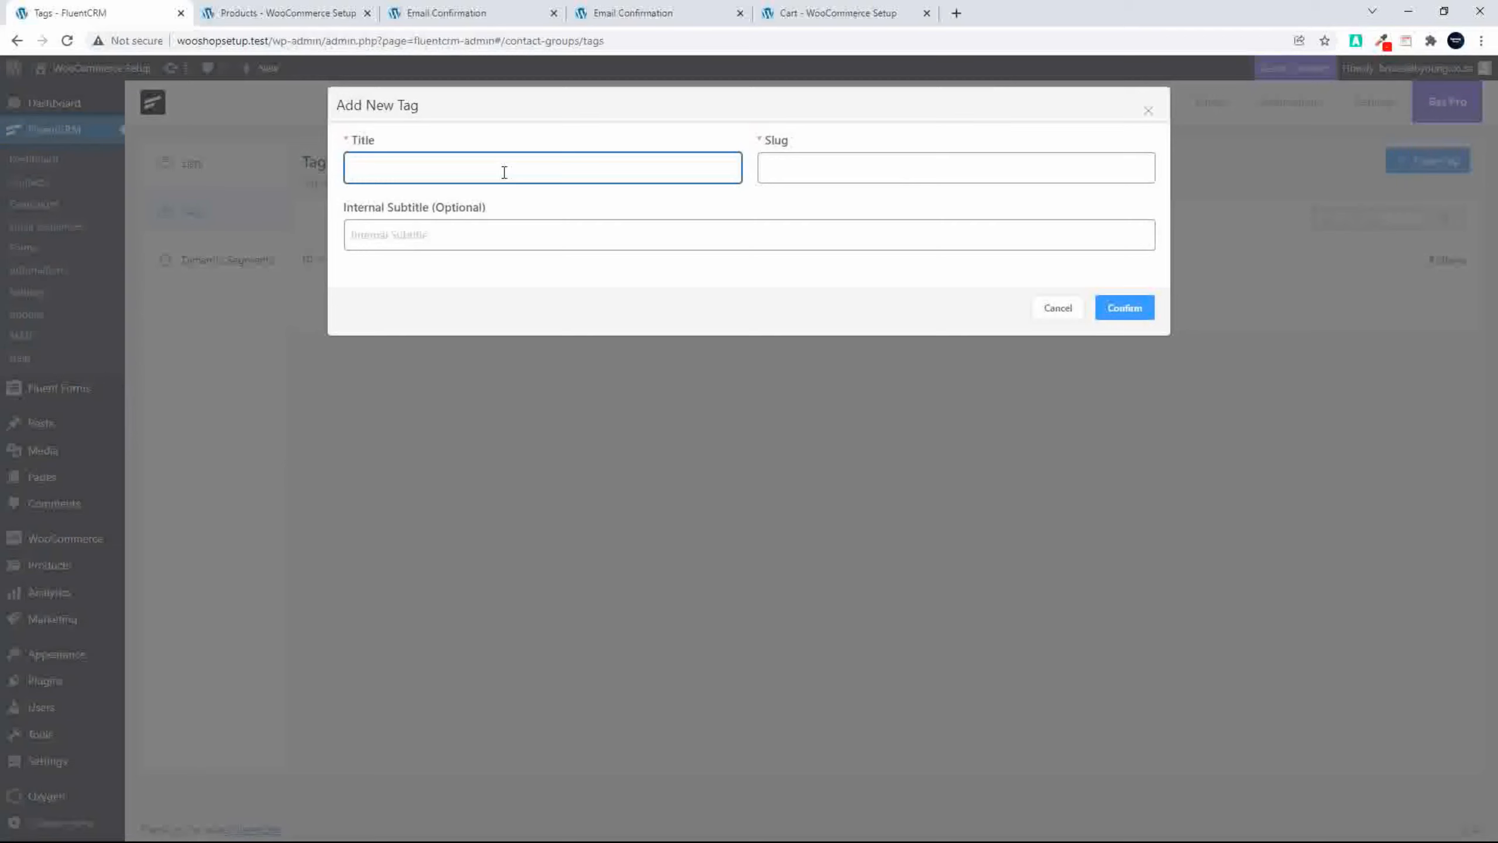
{"action": "type", "text": "user Siub"}
{"action": "type", "text": "User "}
{"action": "type", "text": "Subscribed Promo"}
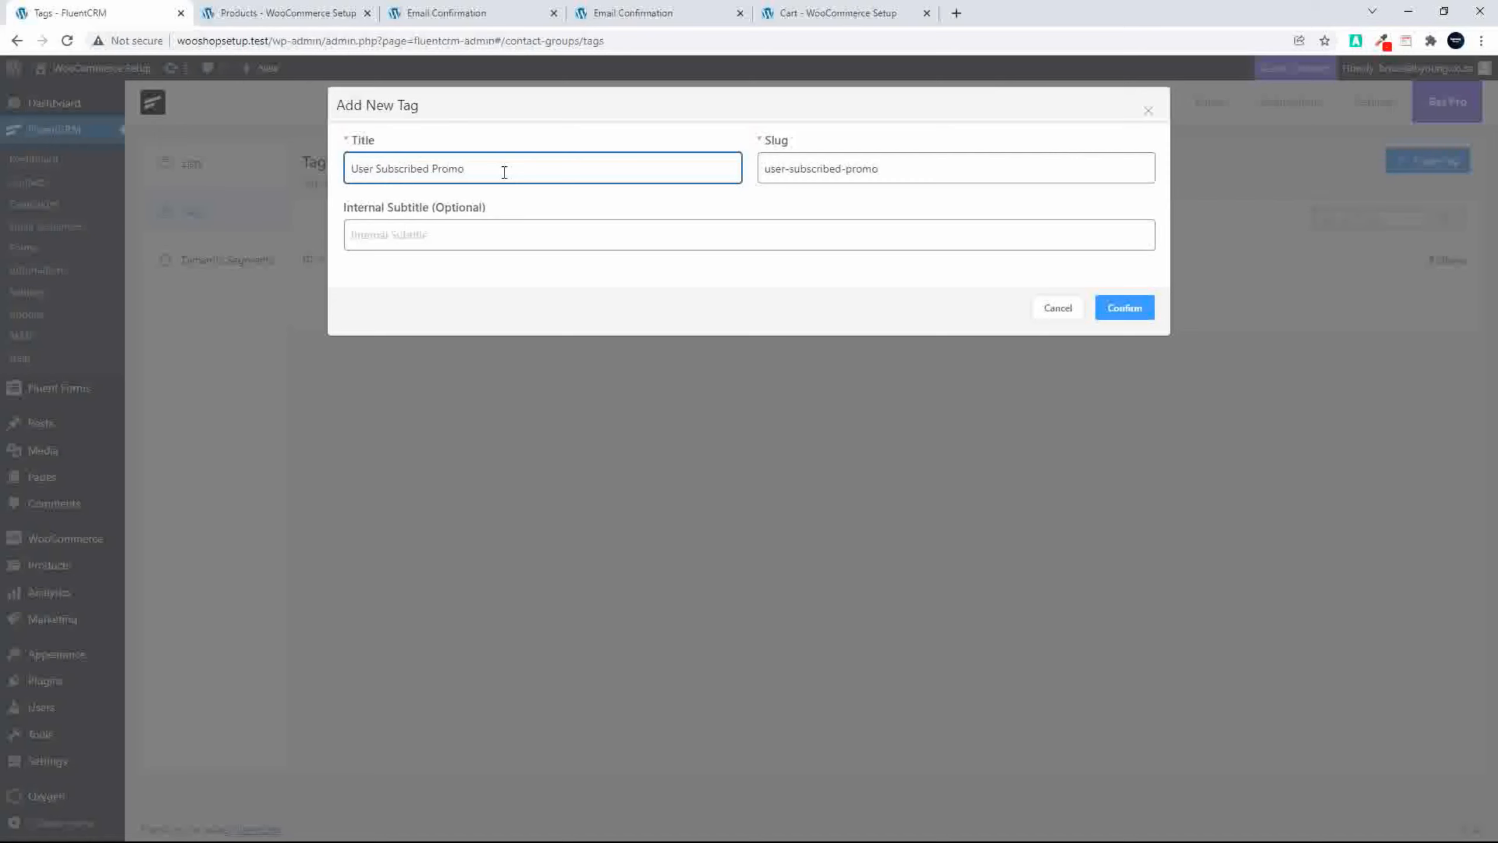
{"action": "left_click", "coordinate": [1130, 312]}
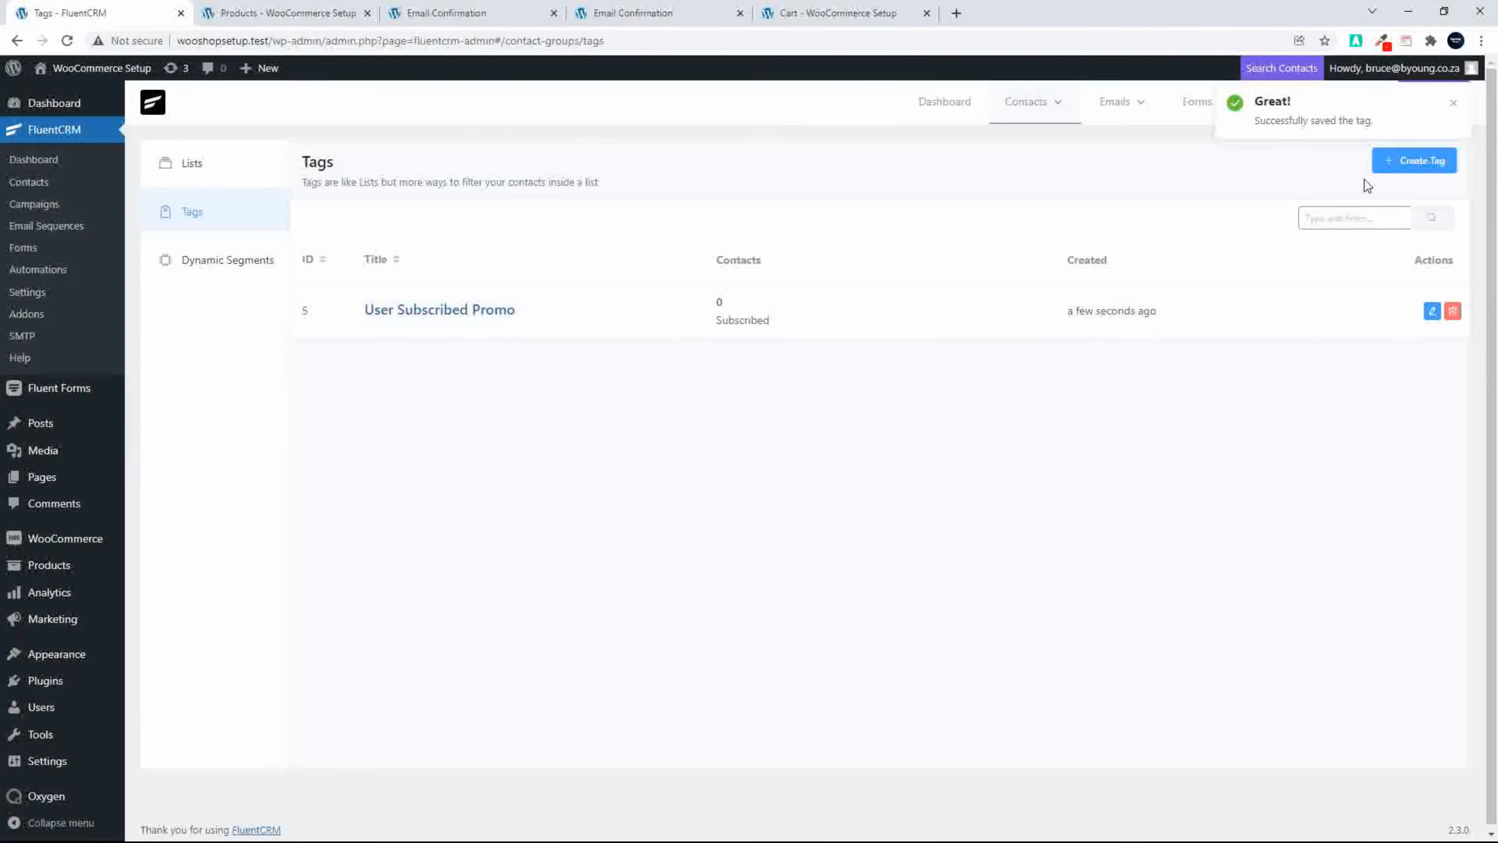
Step: Create a second contact tag titled "User Promo Email"
{"action": "left_click", "coordinate": [1419, 160]}
{"action": "left_click", "coordinate": [442, 170]}
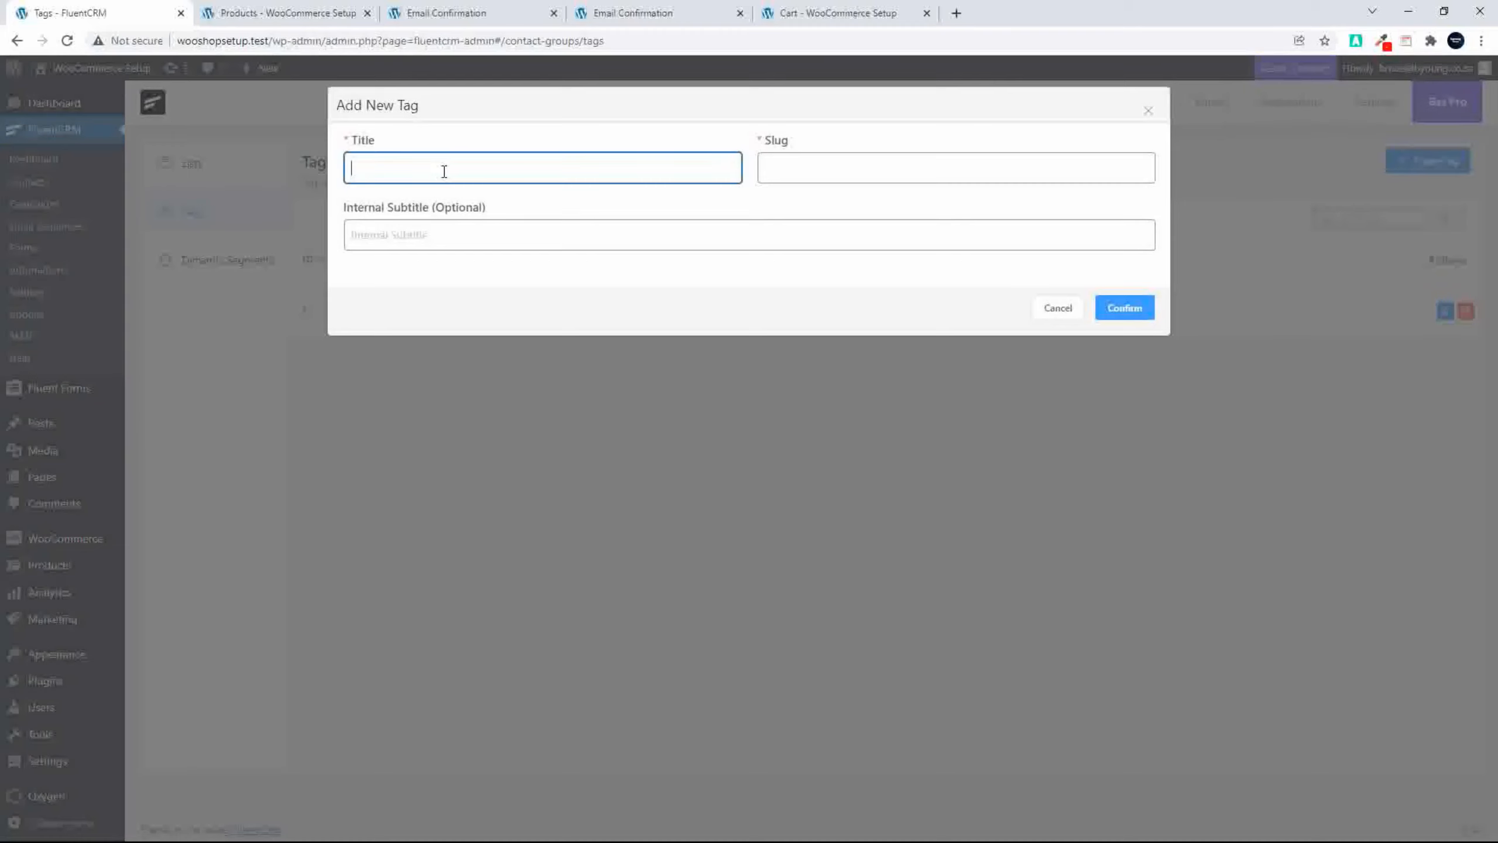
{"action": "type", "text": "User Promo Email"}
{"action": "left_click", "coordinate": [1127, 309]}
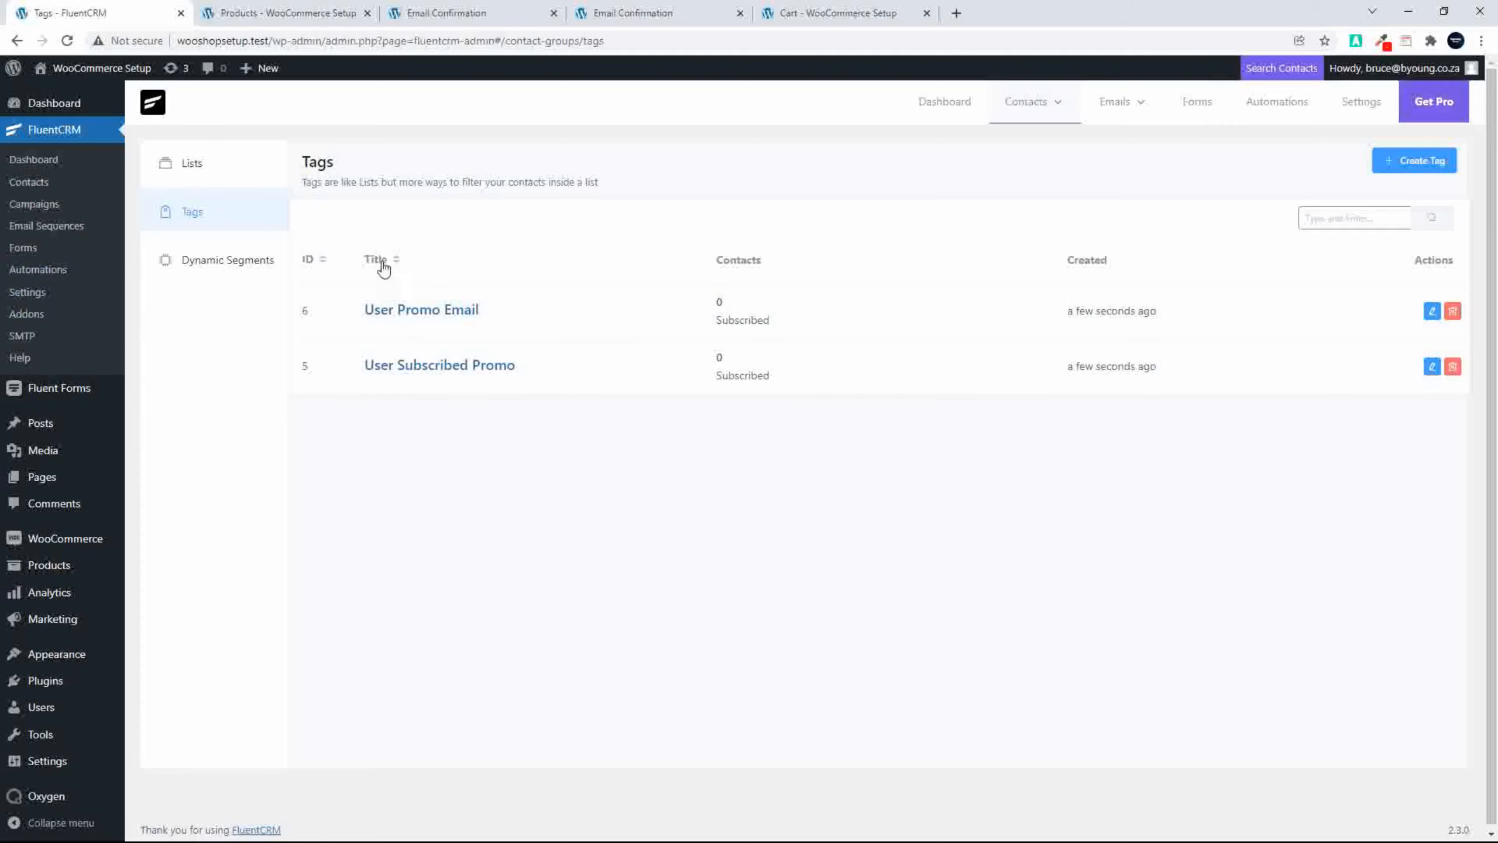
Step: Review the steps of the Promo Subscribe Automation funnel and delete that automation
{"action": "left_click", "coordinate": [41, 272]}
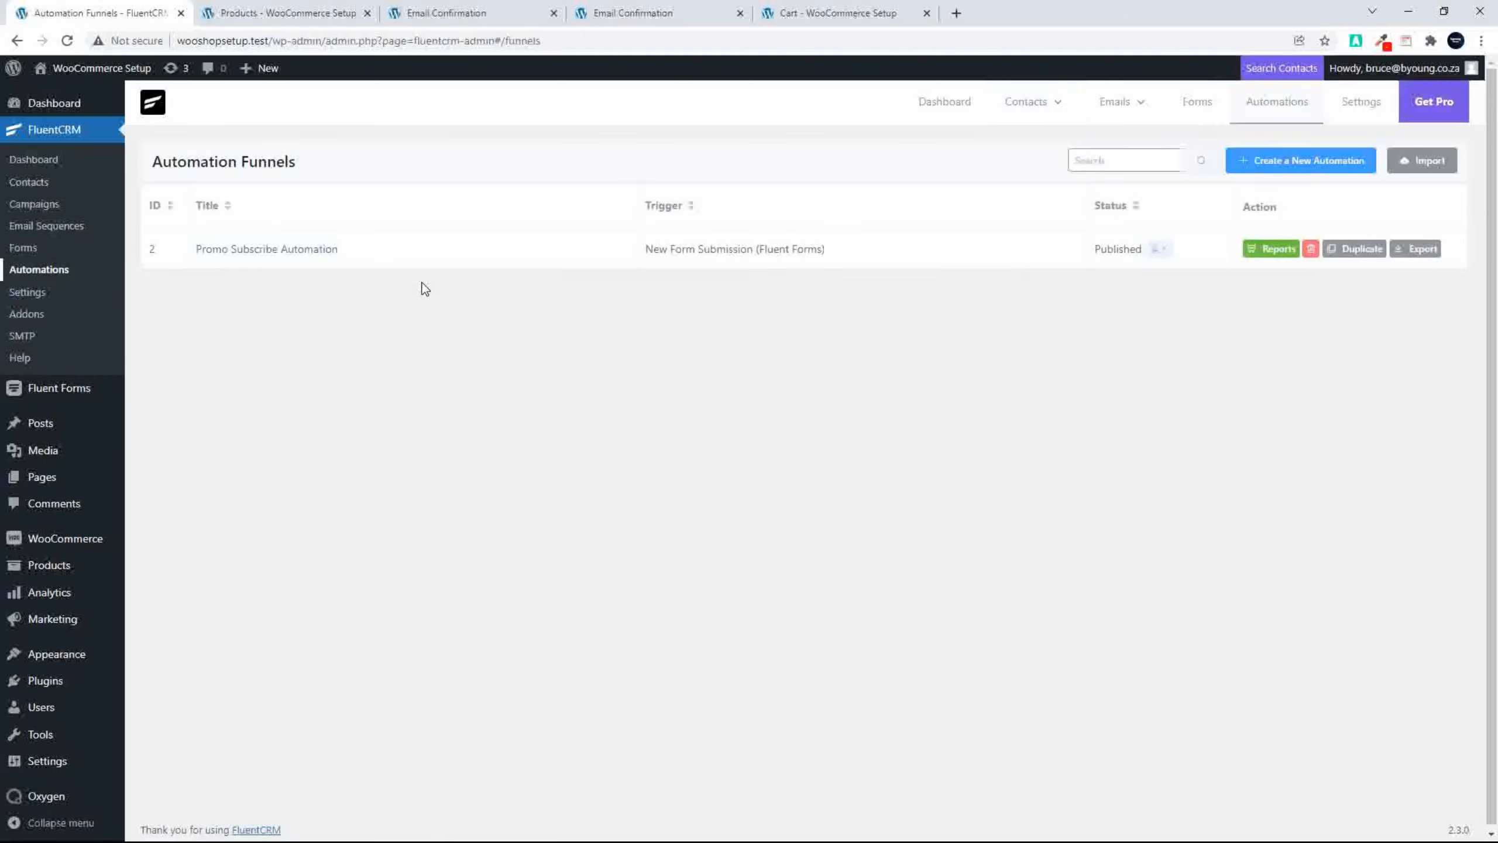
{"action": "left_click", "coordinate": [278, 254]}
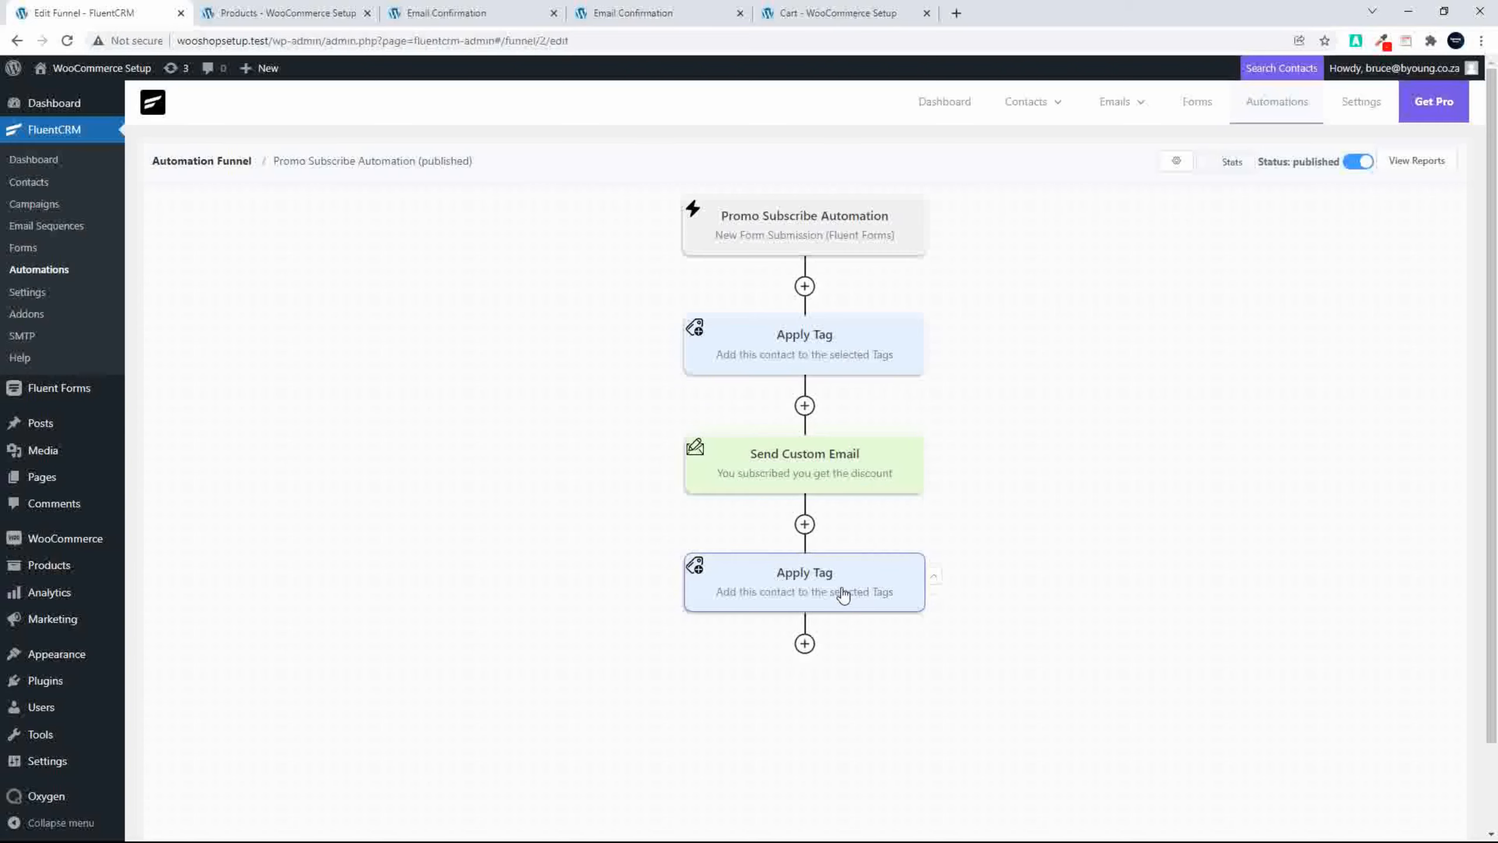
{"action": "left_click", "coordinate": [42, 273]}
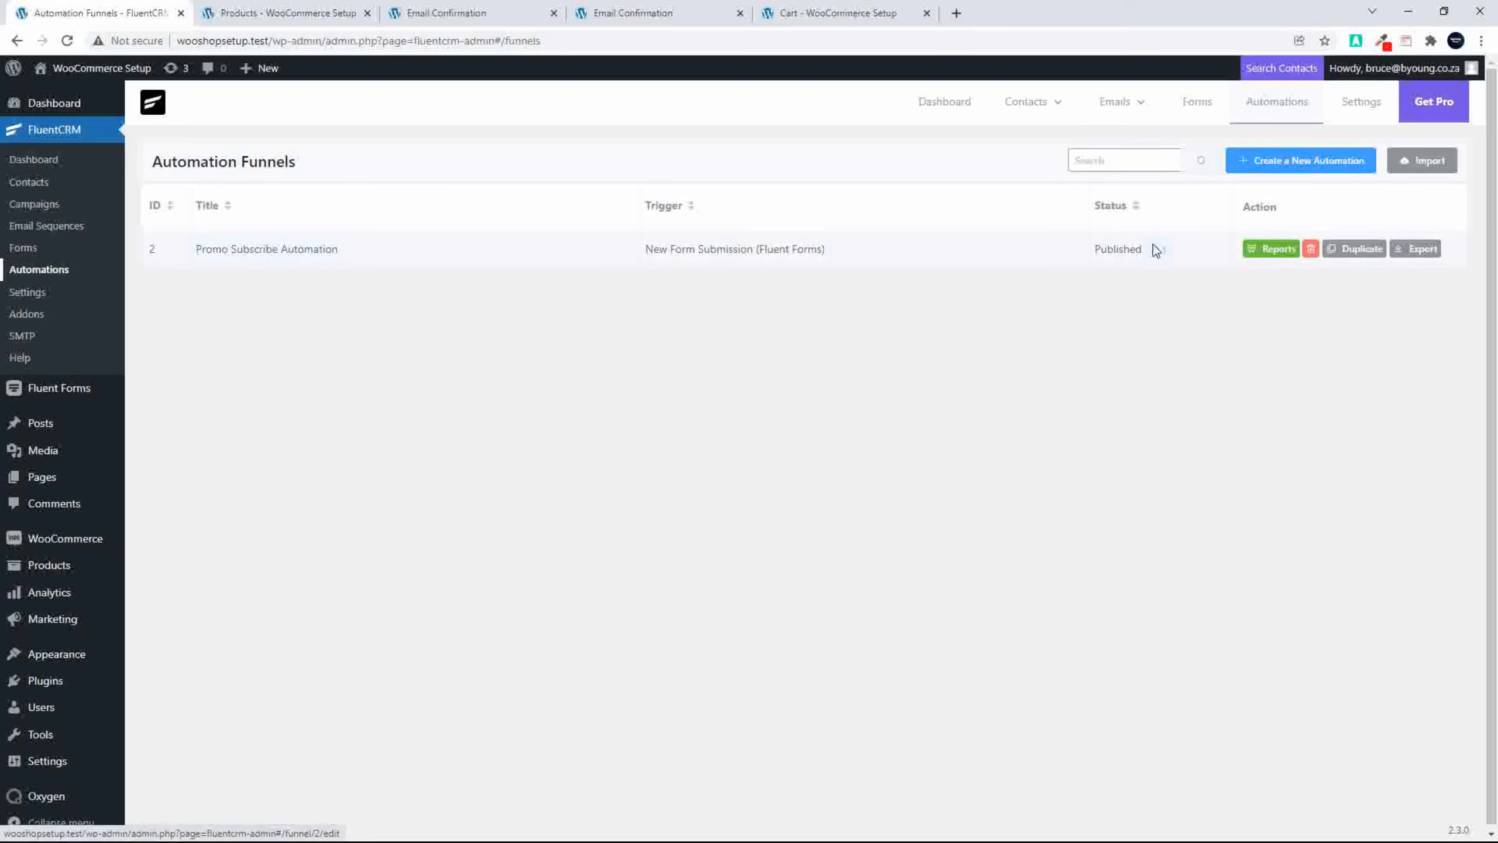
{"action": "left_click", "coordinate": [1310, 251]}
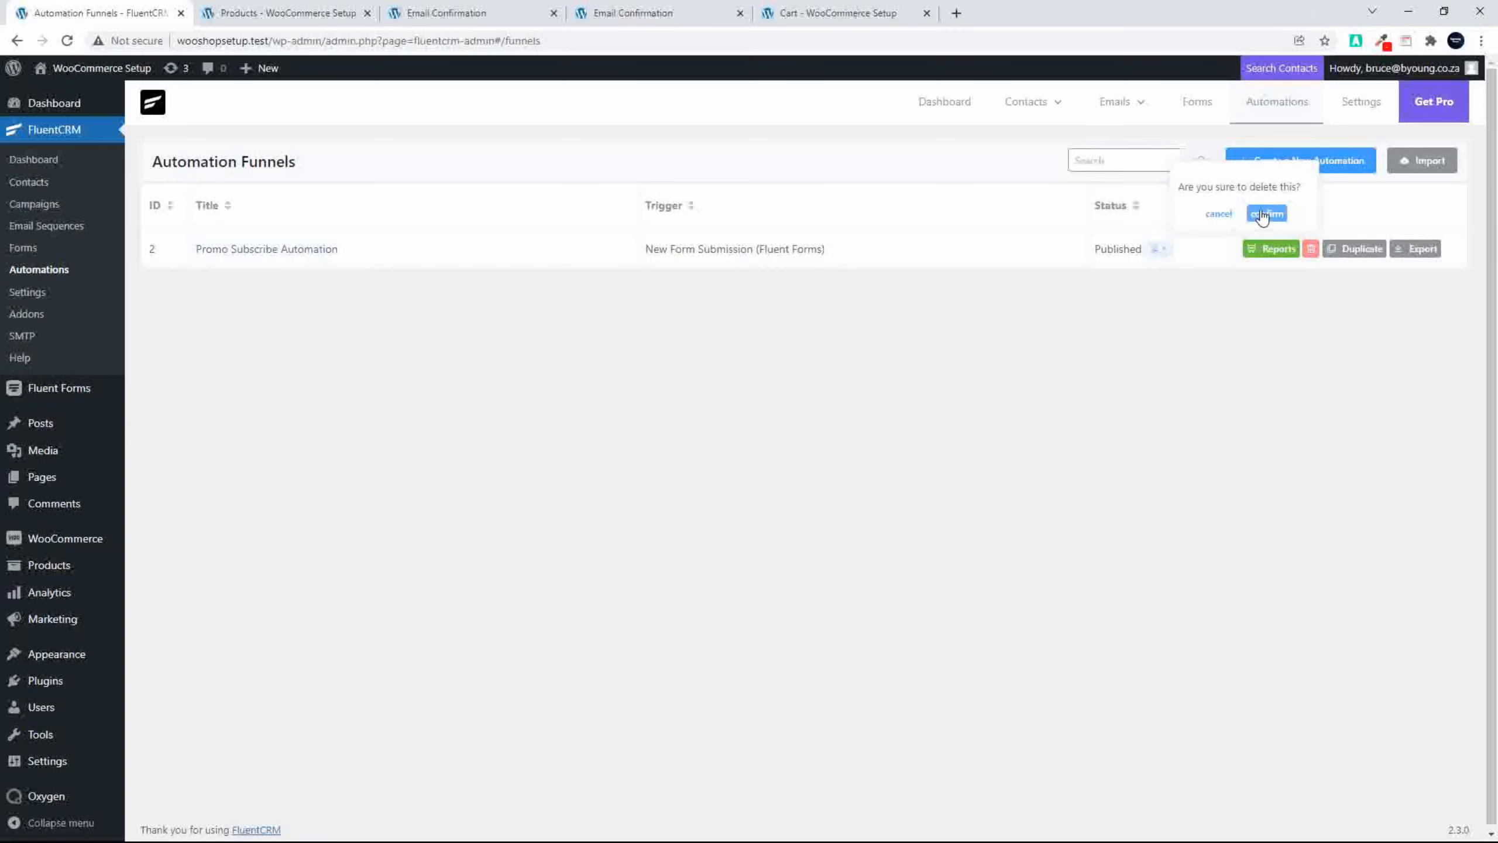
{"action": "left_click", "coordinate": [1264, 215]}
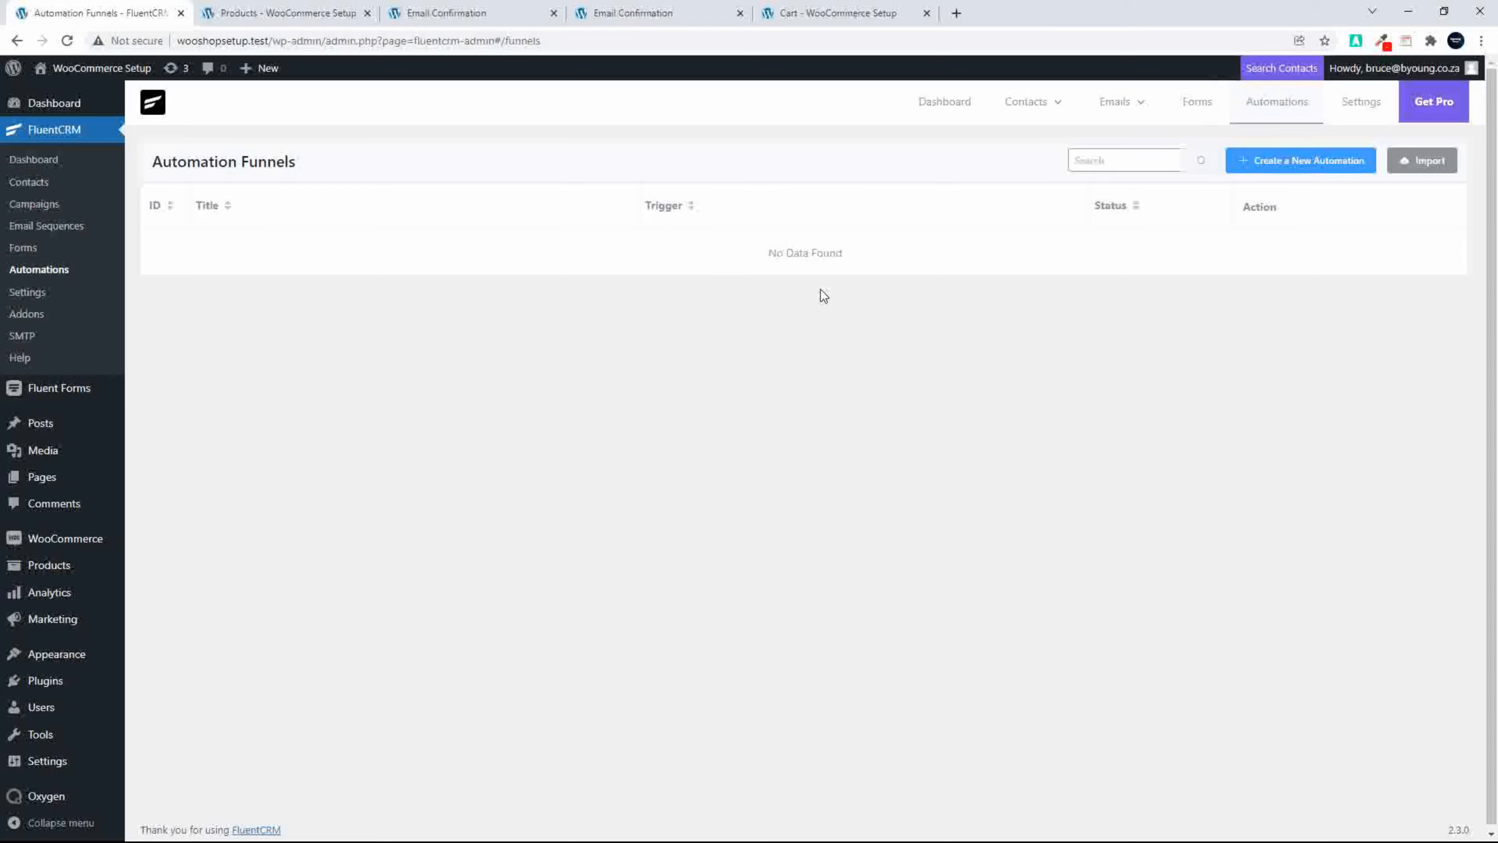
Step: Delete the Subscription Promo Form and the Subscription Form from Fluent Forms
{"action": "left_click", "coordinate": [69, 402]}
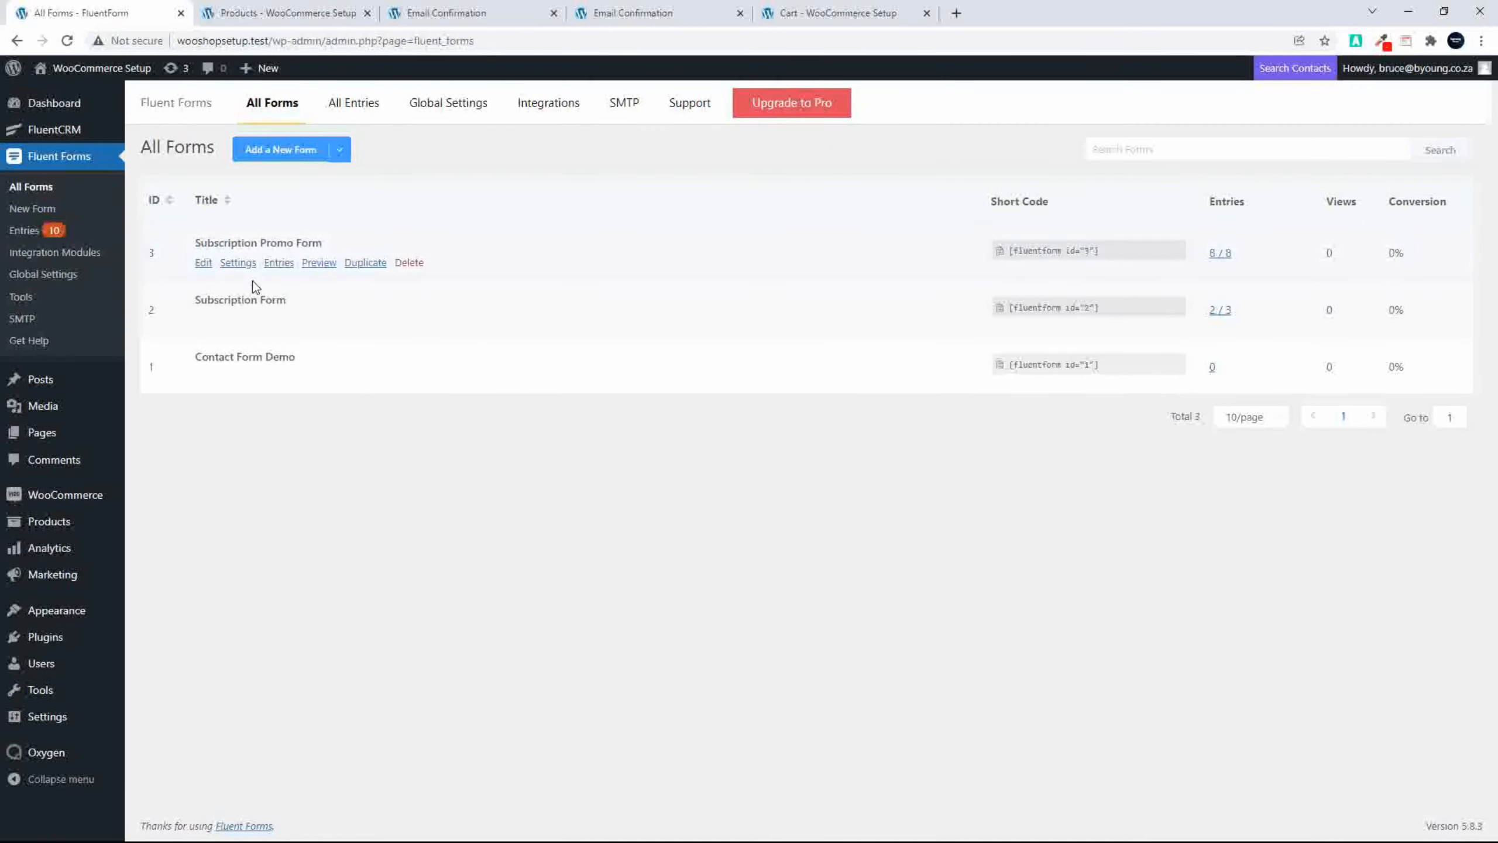
{"action": "left_click", "coordinate": [413, 263]}
{"action": "left_click", "coordinate": [457, 231]}
{"action": "left_click", "coordinate": [421, 264]}
{"action": "left_click", "coordinate": [449, 226]}
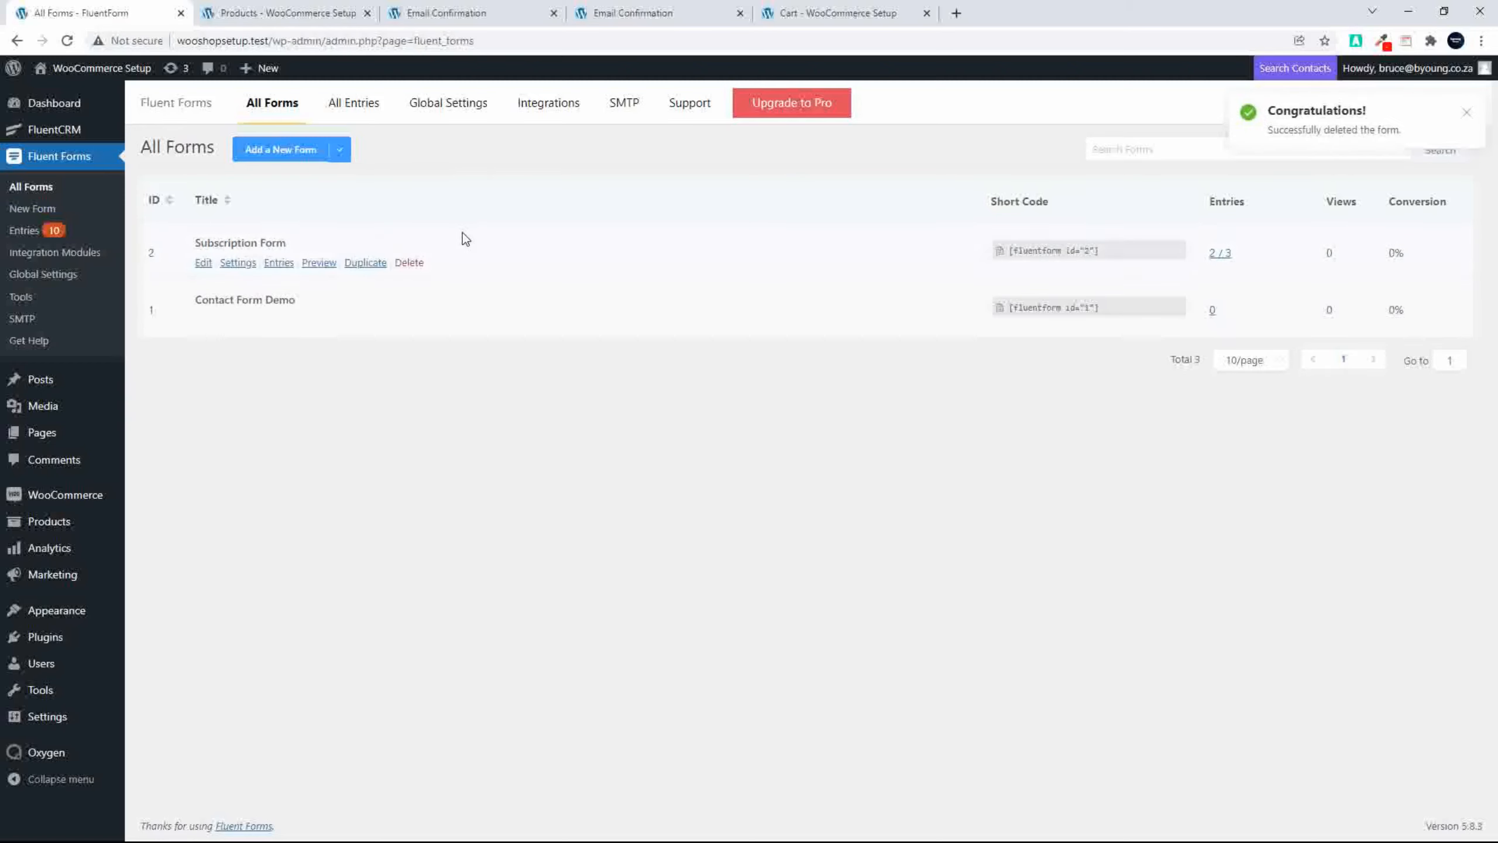
{"action": "left_click", "coordinate": [407, 263]}
{"action": "left_click", "coordinate": [444, 227]}
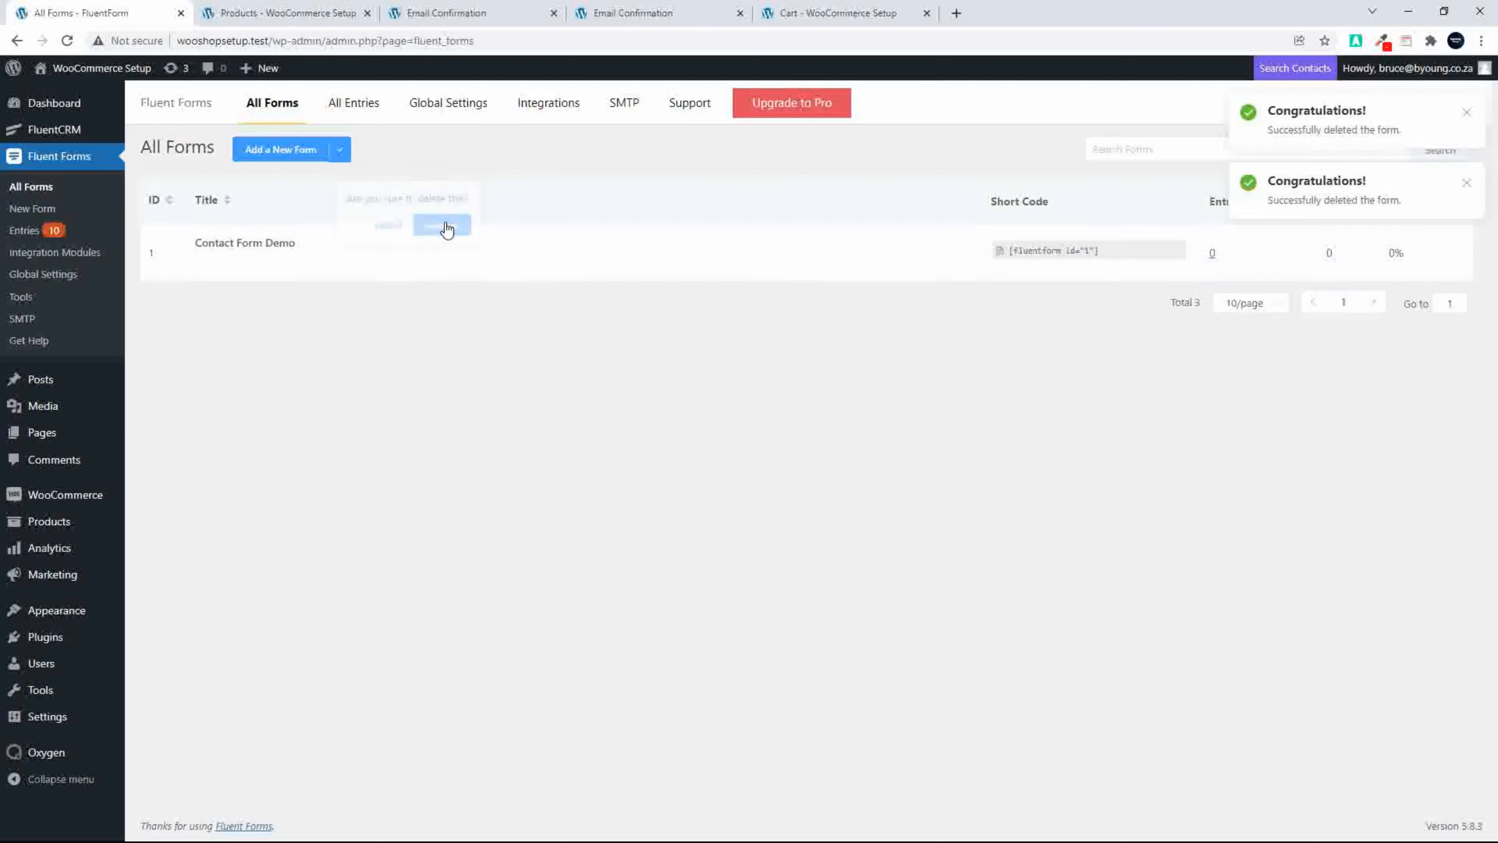
Step: Create a new form from the inline optin template and check the sidebar of the reloaded shop page
{"action": "left_click", "coordinate": [277, 152]}
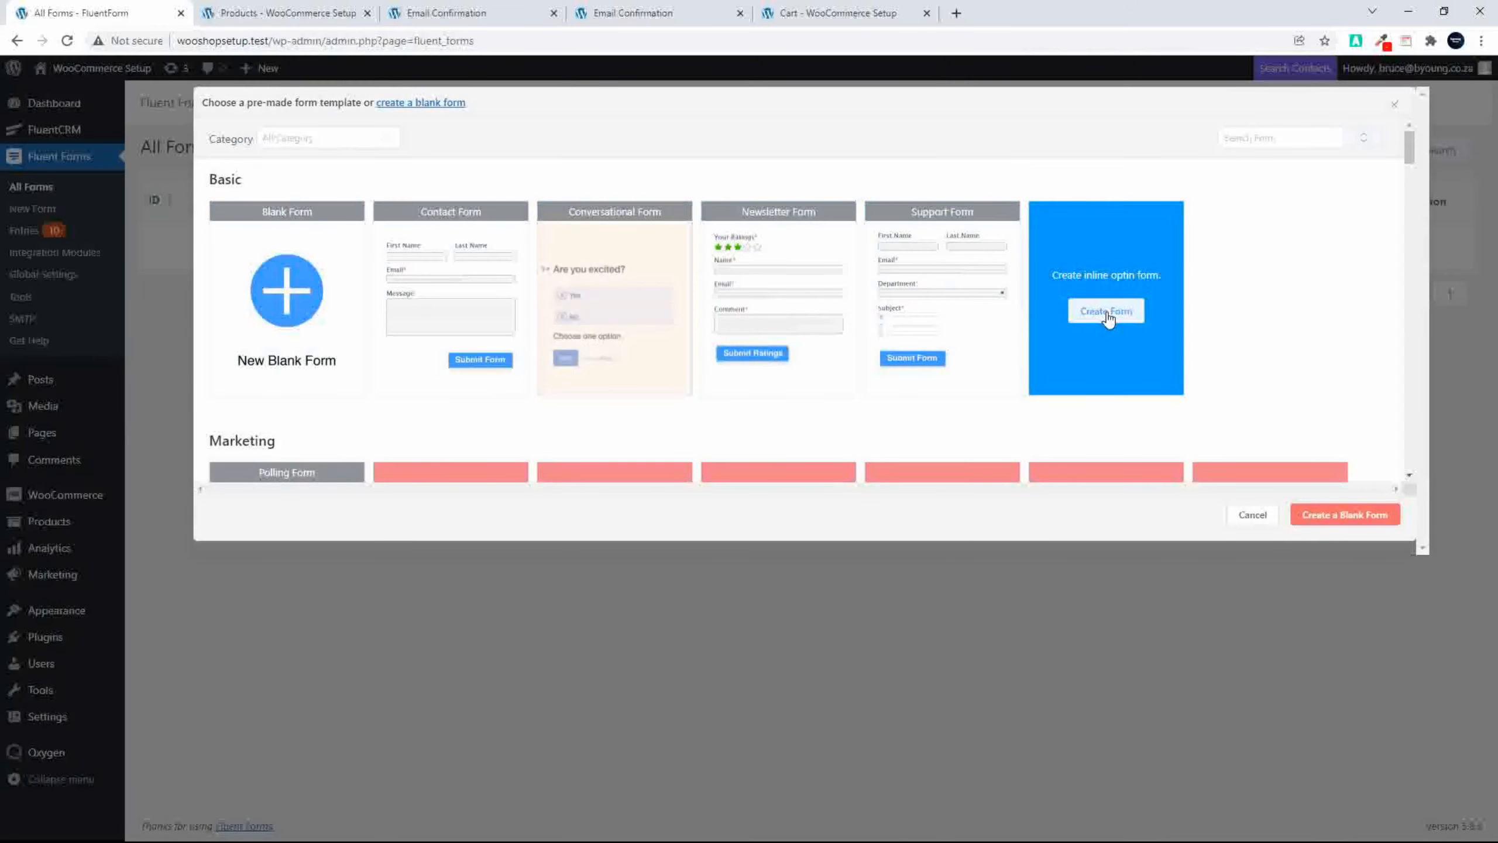
{"action": "left_click", "coordinate": [1107, 311]}
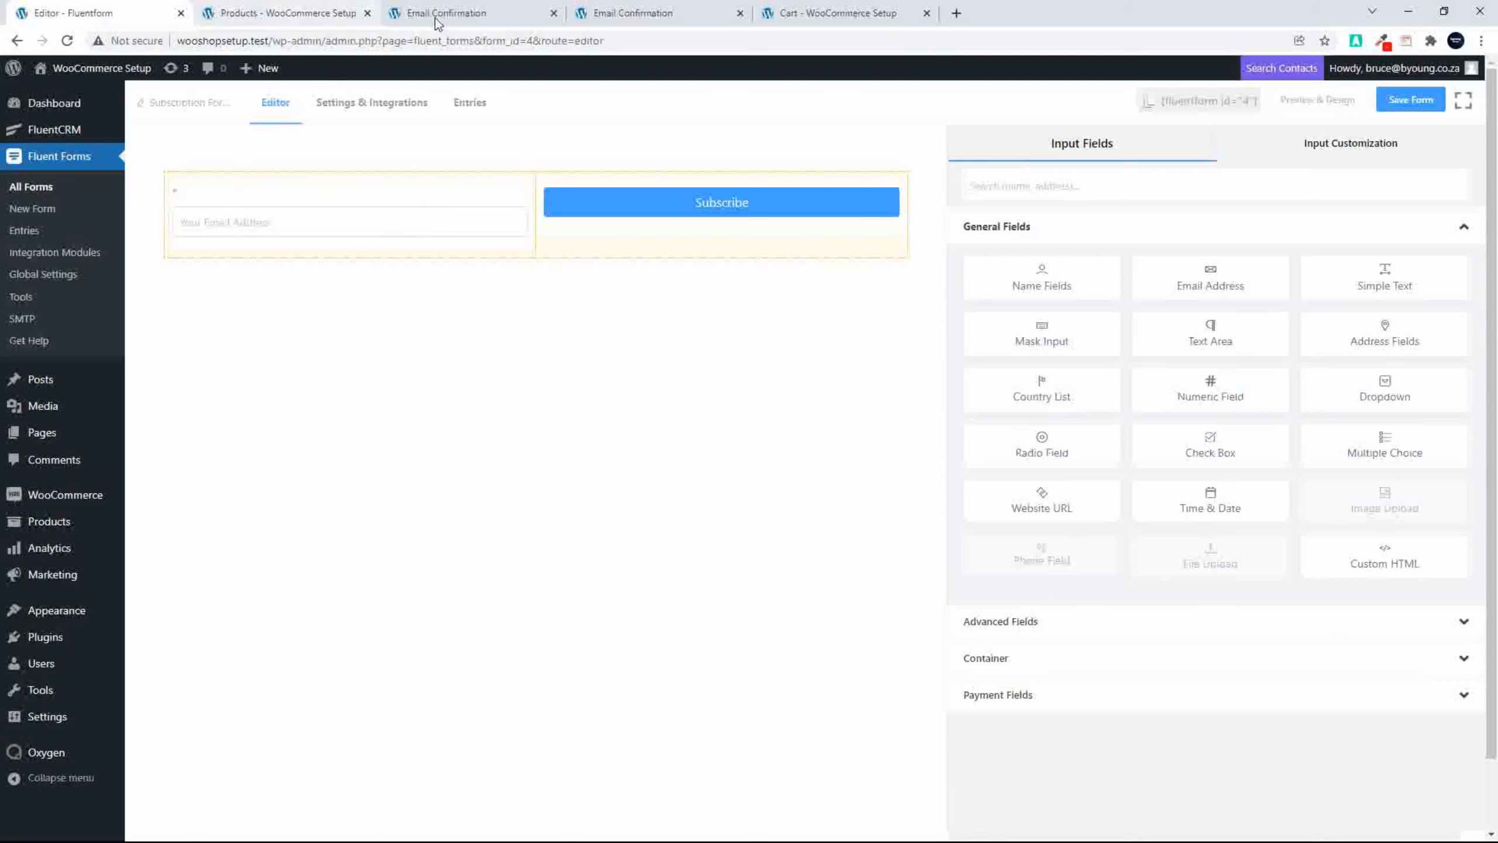
{"action": "left_click", "coordinate": [272, 13]}
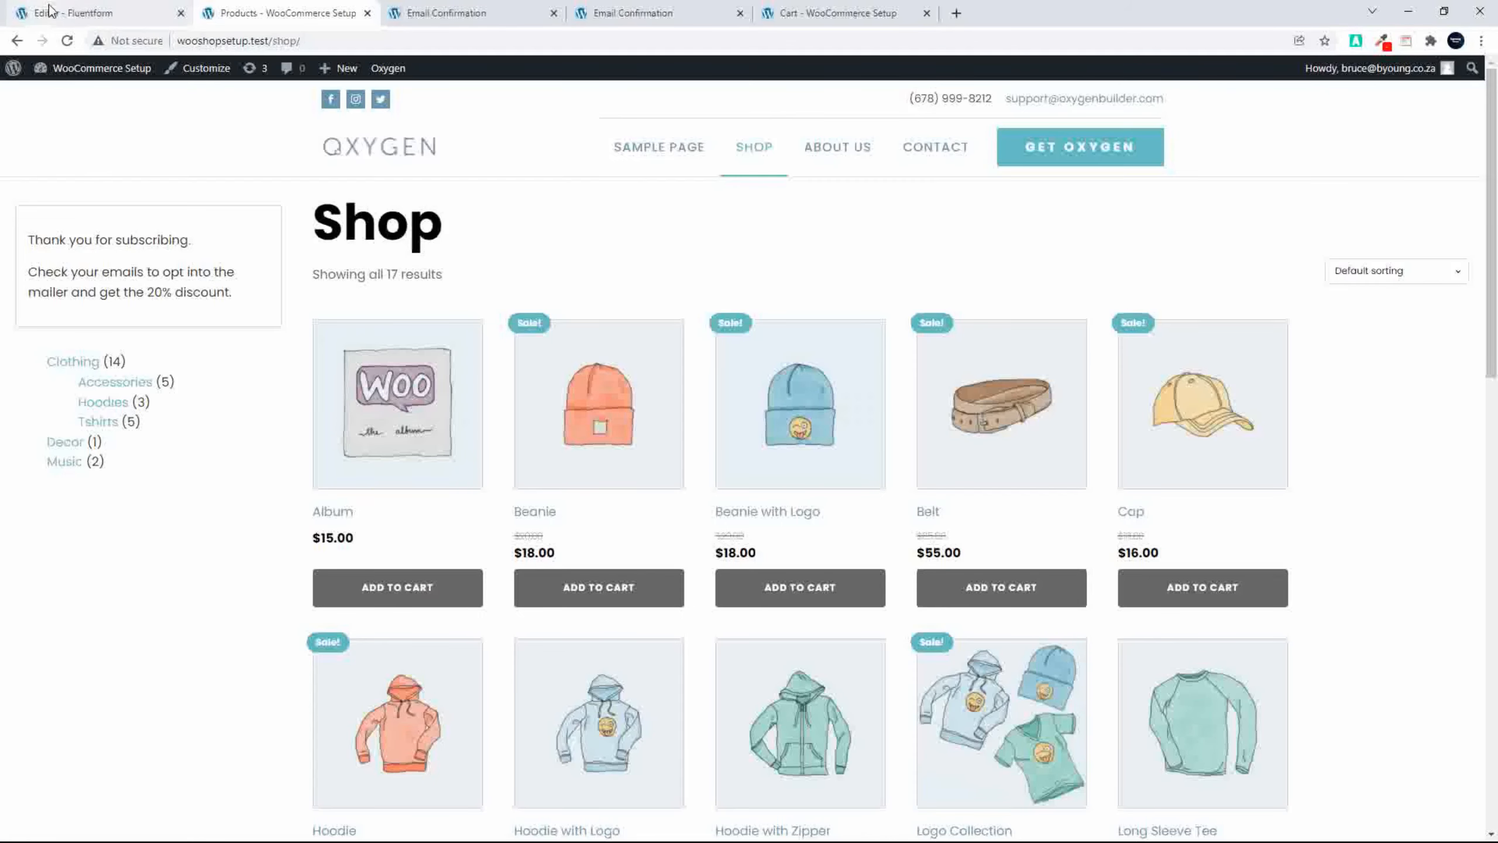
{"action": "left_click", "coordinate": [66, 40]}
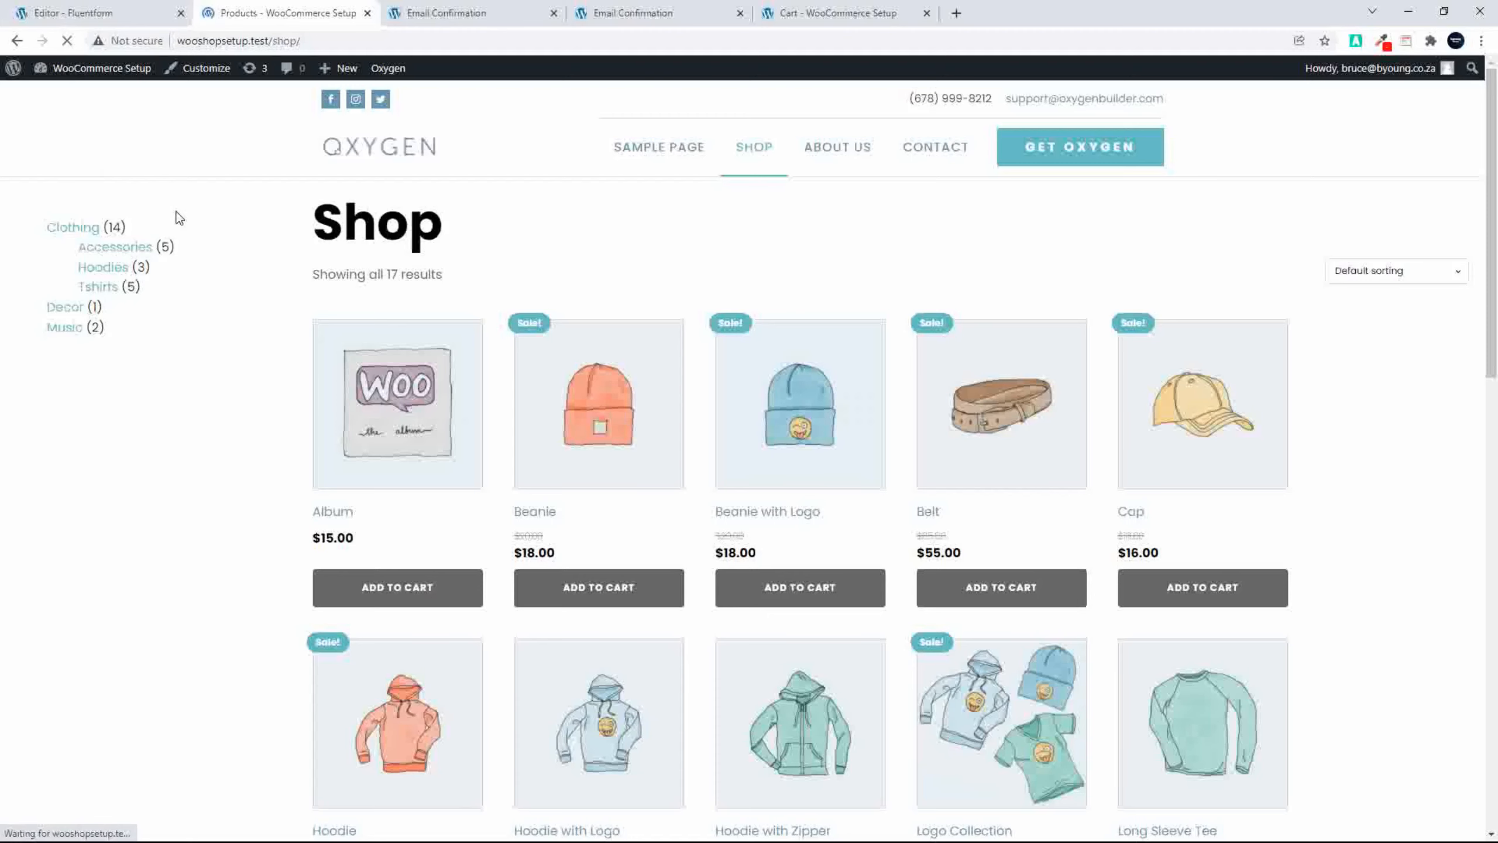
{"action": "left_click", "coordinate": [143, 22]}
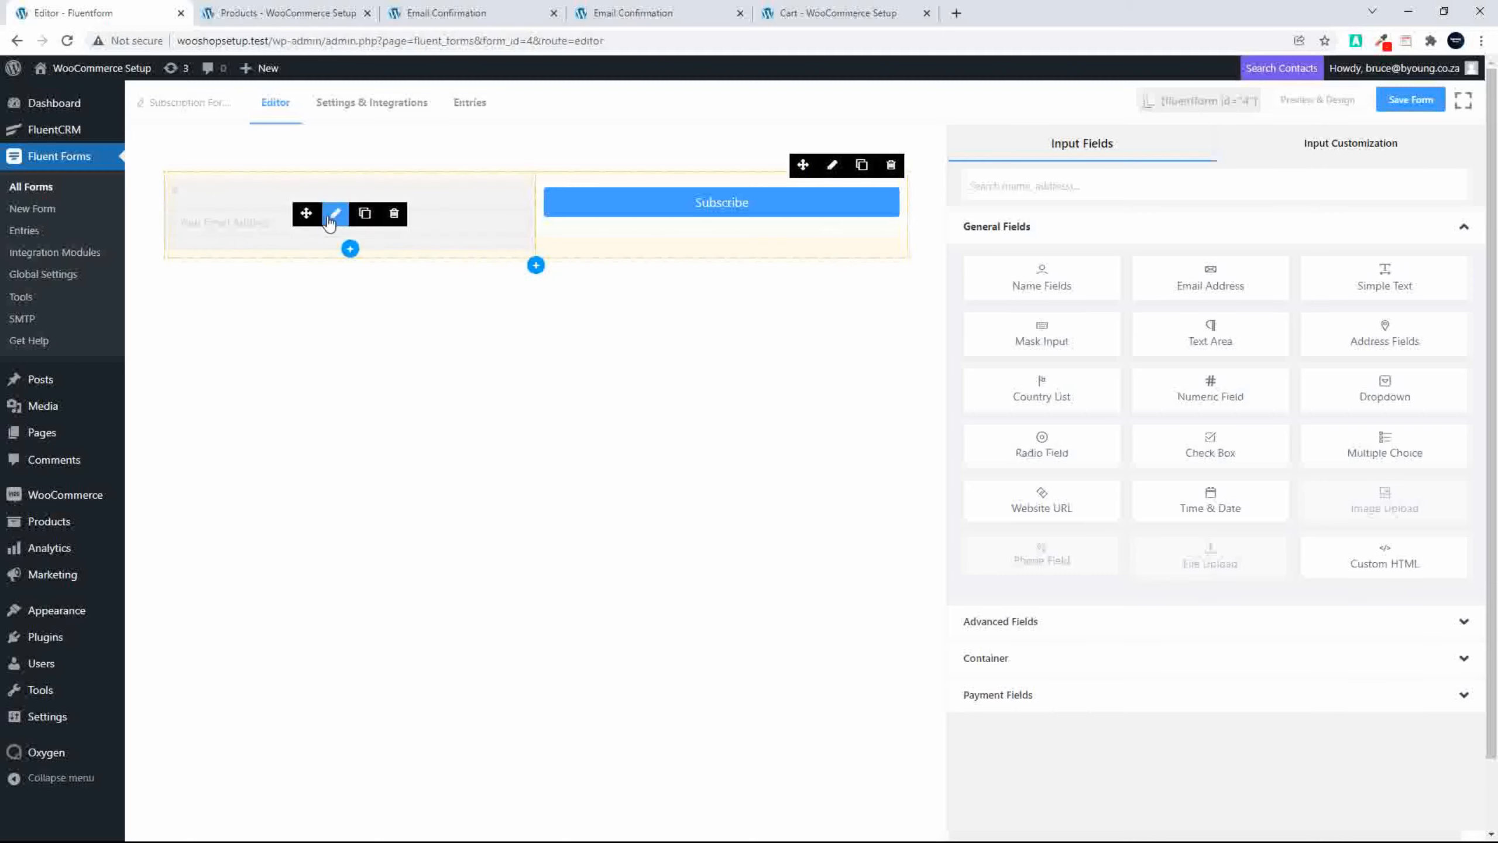
Step: Move the email field and the Subscribe button out of the two-column container, stacking them below it
{"action": "left_click_drag", "start_coordinate": [306, 213], "coordinate": [324, 258]}
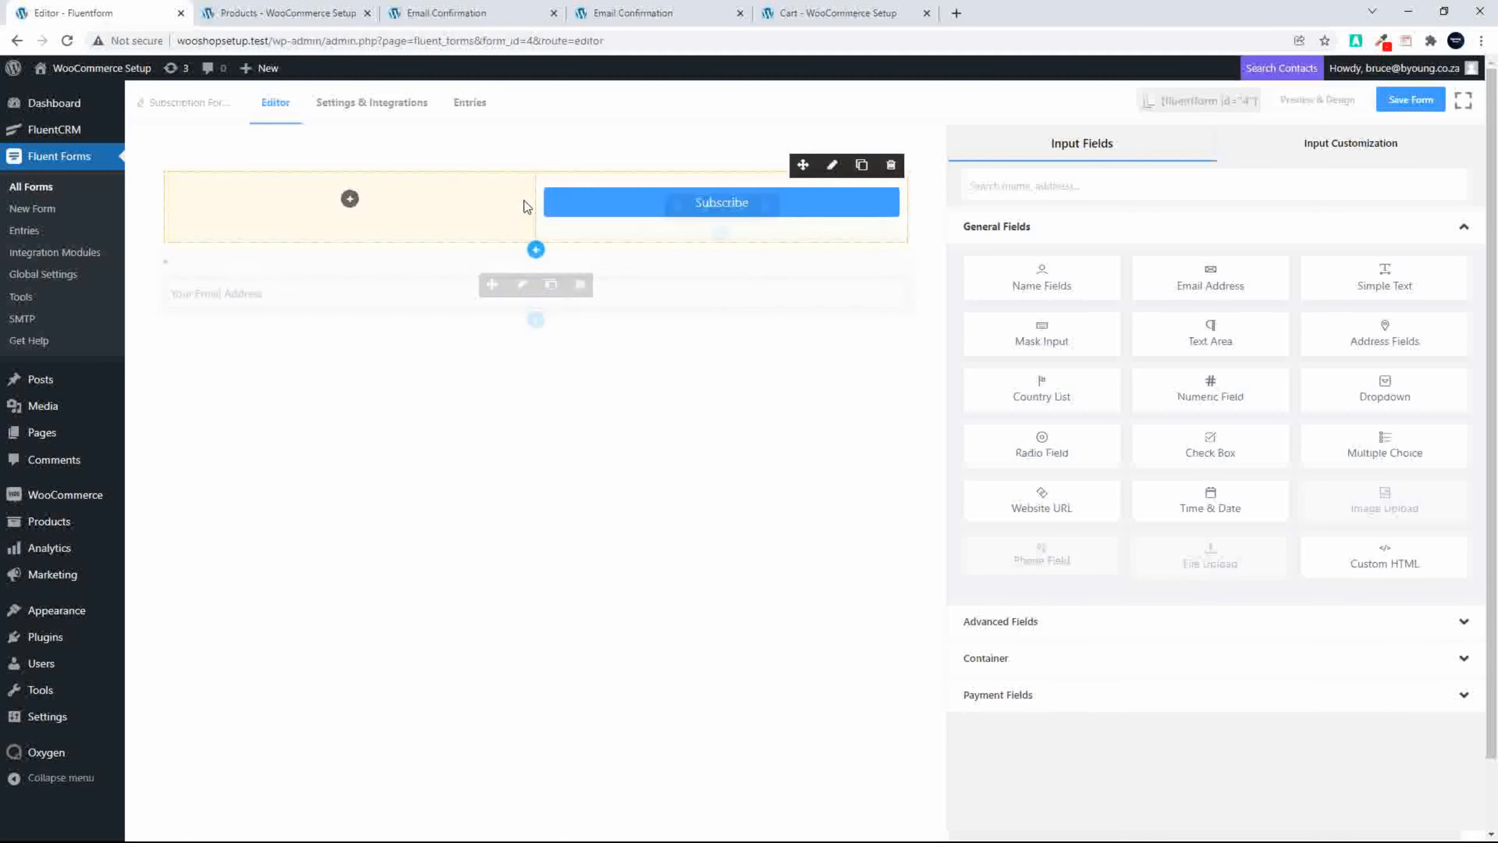
{"action": "left_click", "coordinate": [656, 201]}
{"action": "left_click_drag", "start_coordinate": [679, 204], "coordinate": [391, 317]}
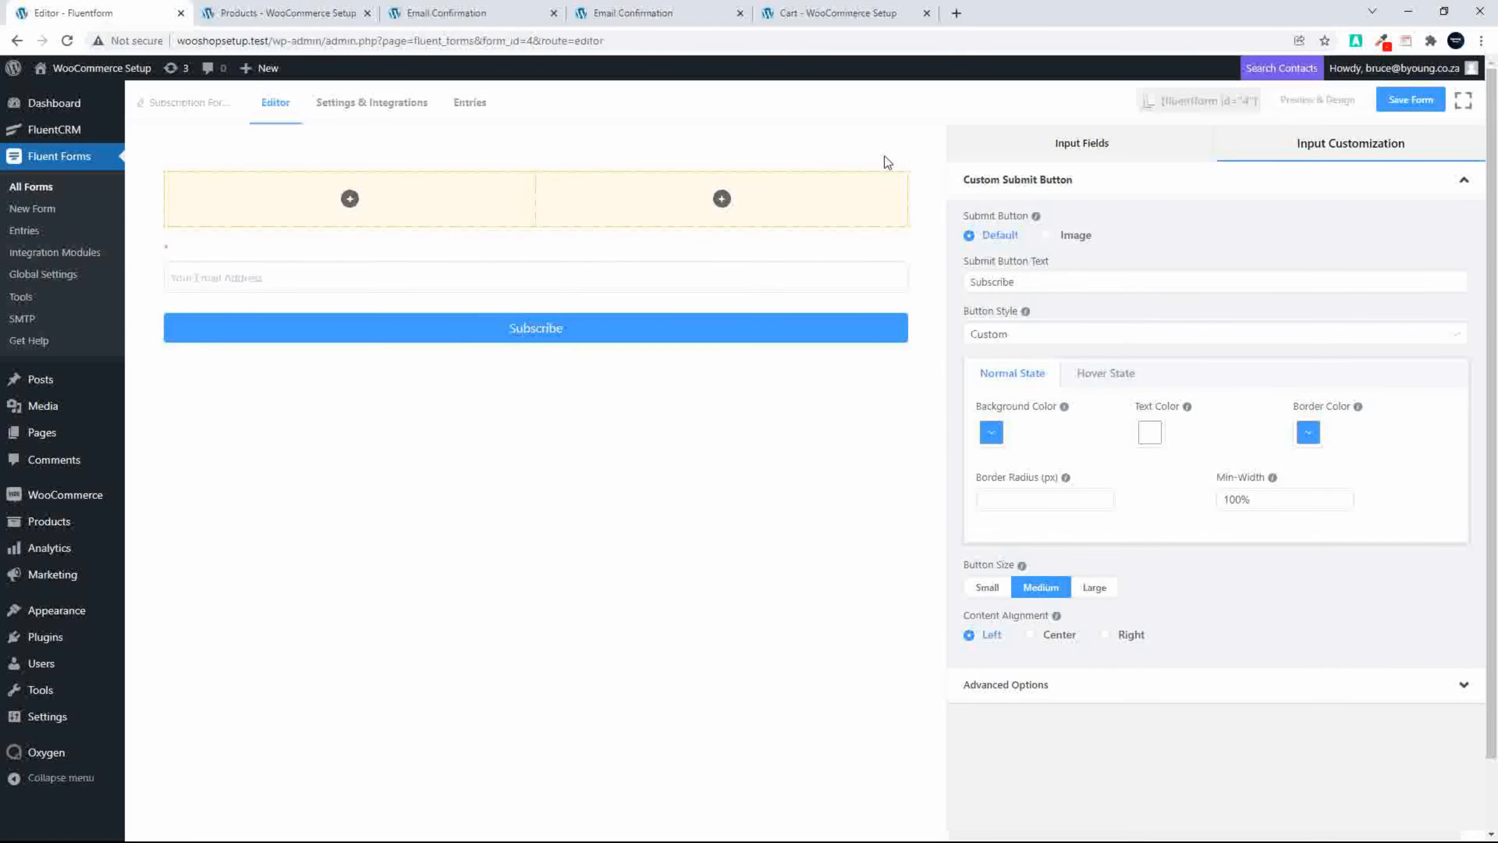
Step: Delete the empty two-column container and save the form
{"action": "left_click", "coordinate": [895, 165]}
{"action": "left_click", "coordinate": [853, 277]}
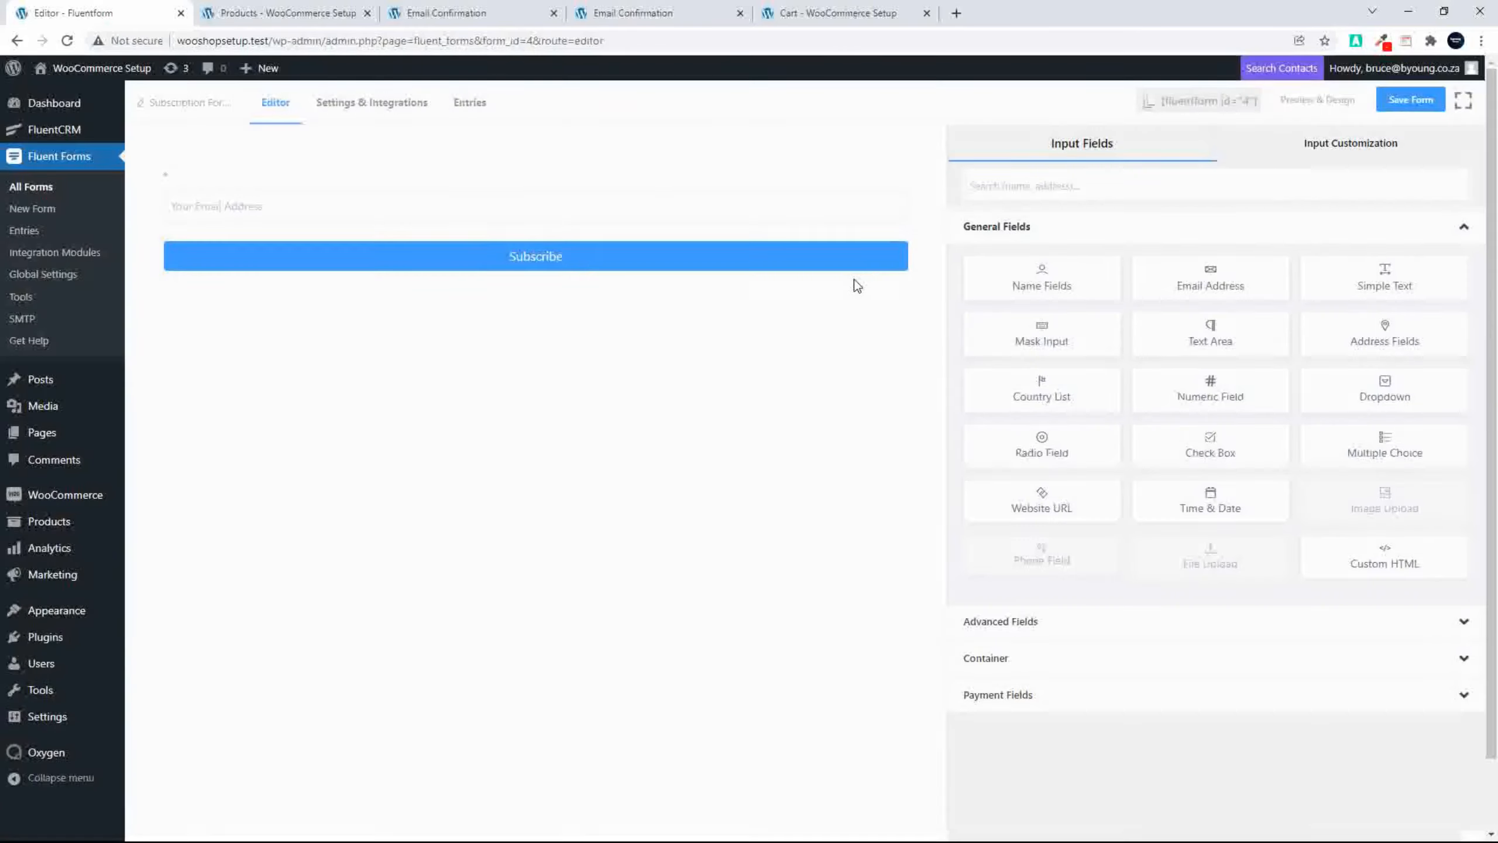
{"action": "mouse_move", "coordinate": [483, 287]}
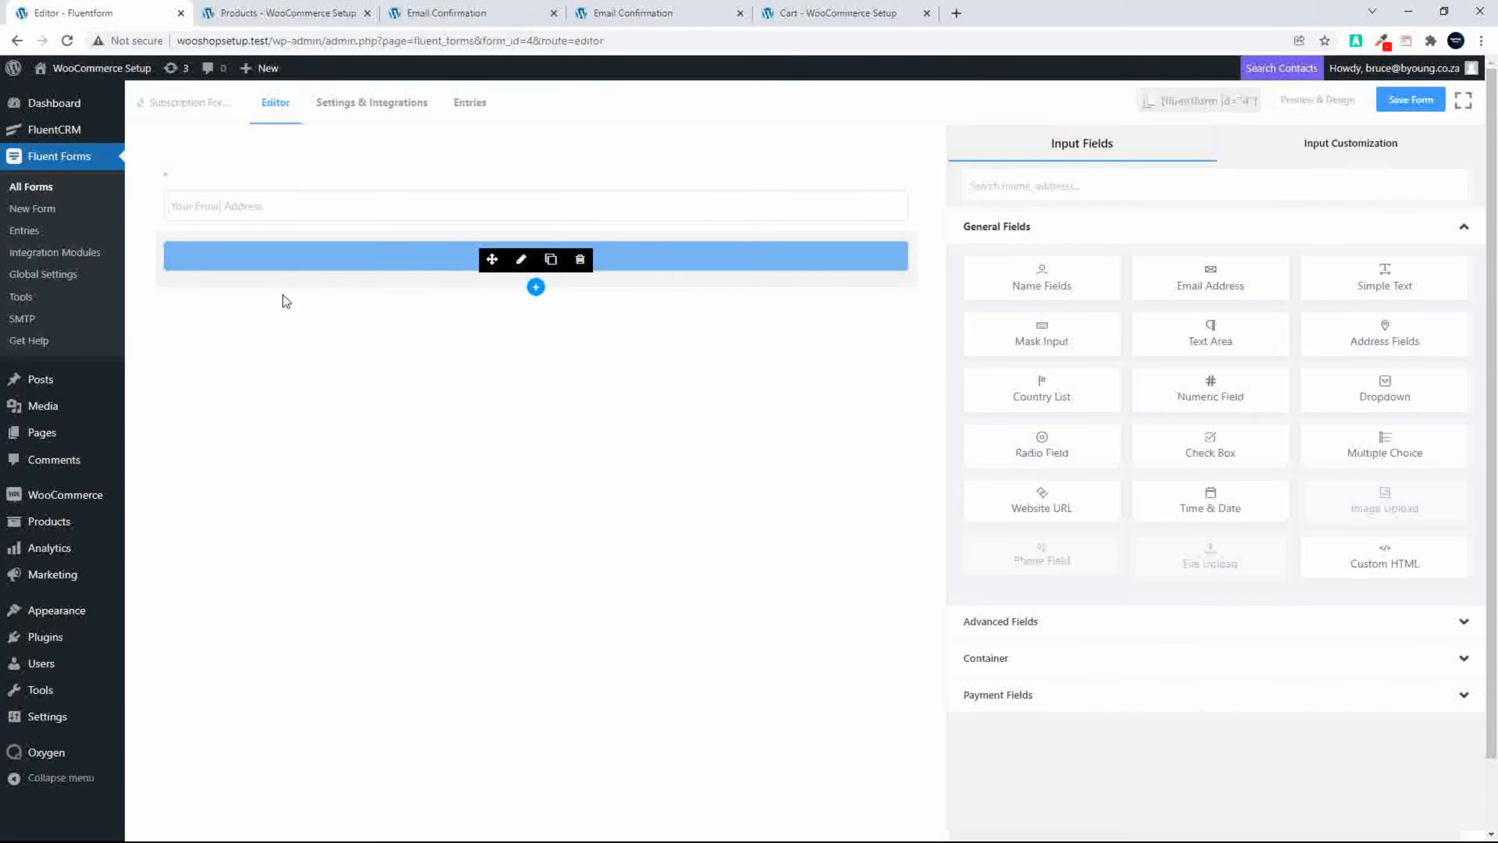
{"action": "left_click", "coordinate": [1416, 99]}
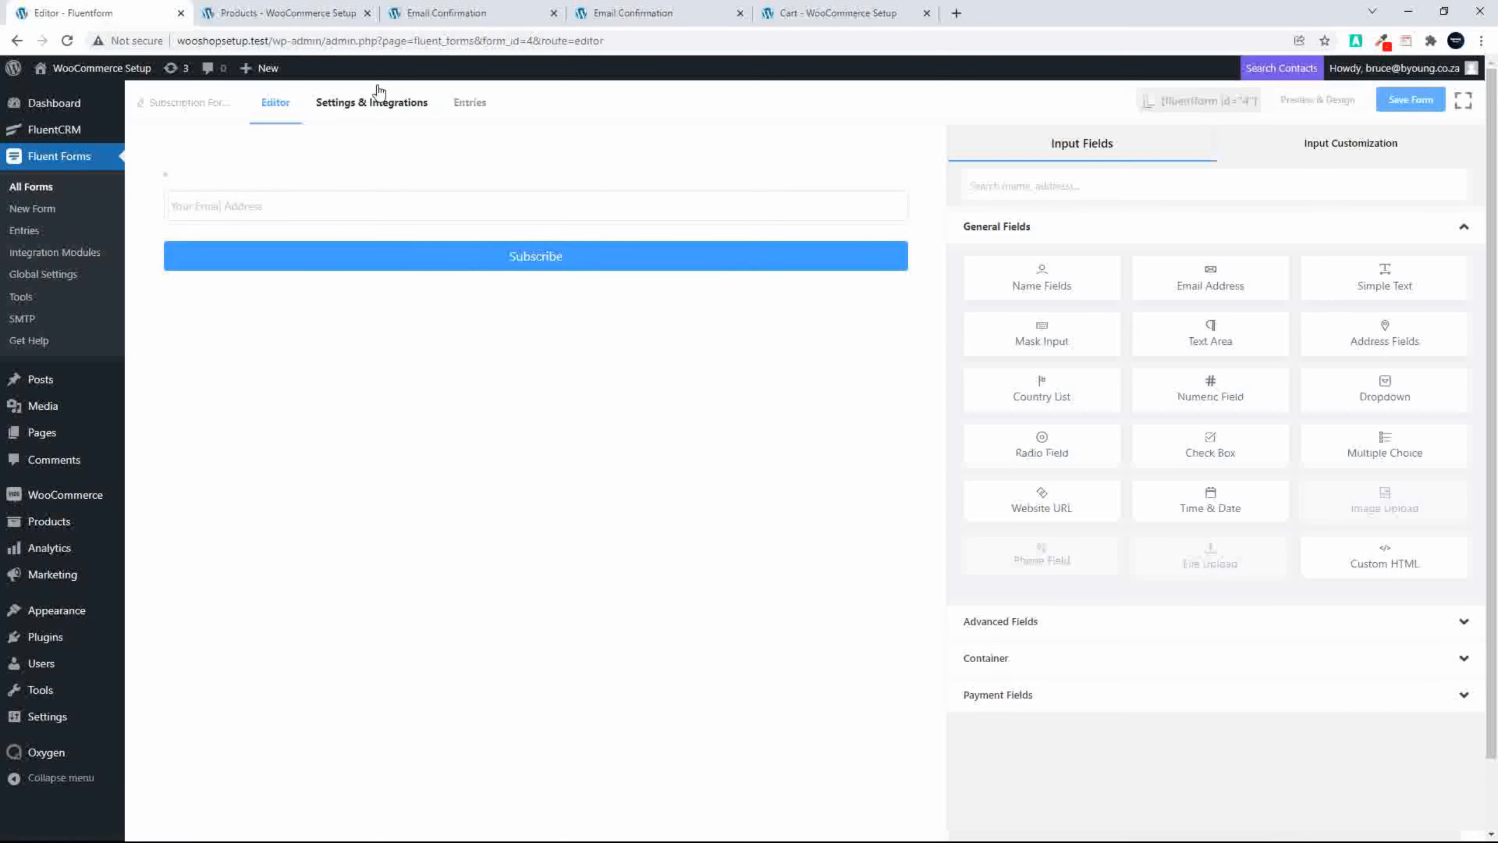
Step: Replace the form's confirmation message with "Thank you for subscribing." and a second paragraph "Check your inbox for the link to 20% off your next purchase!"
{"action": "left_click", "coordinate": [369, 110]}
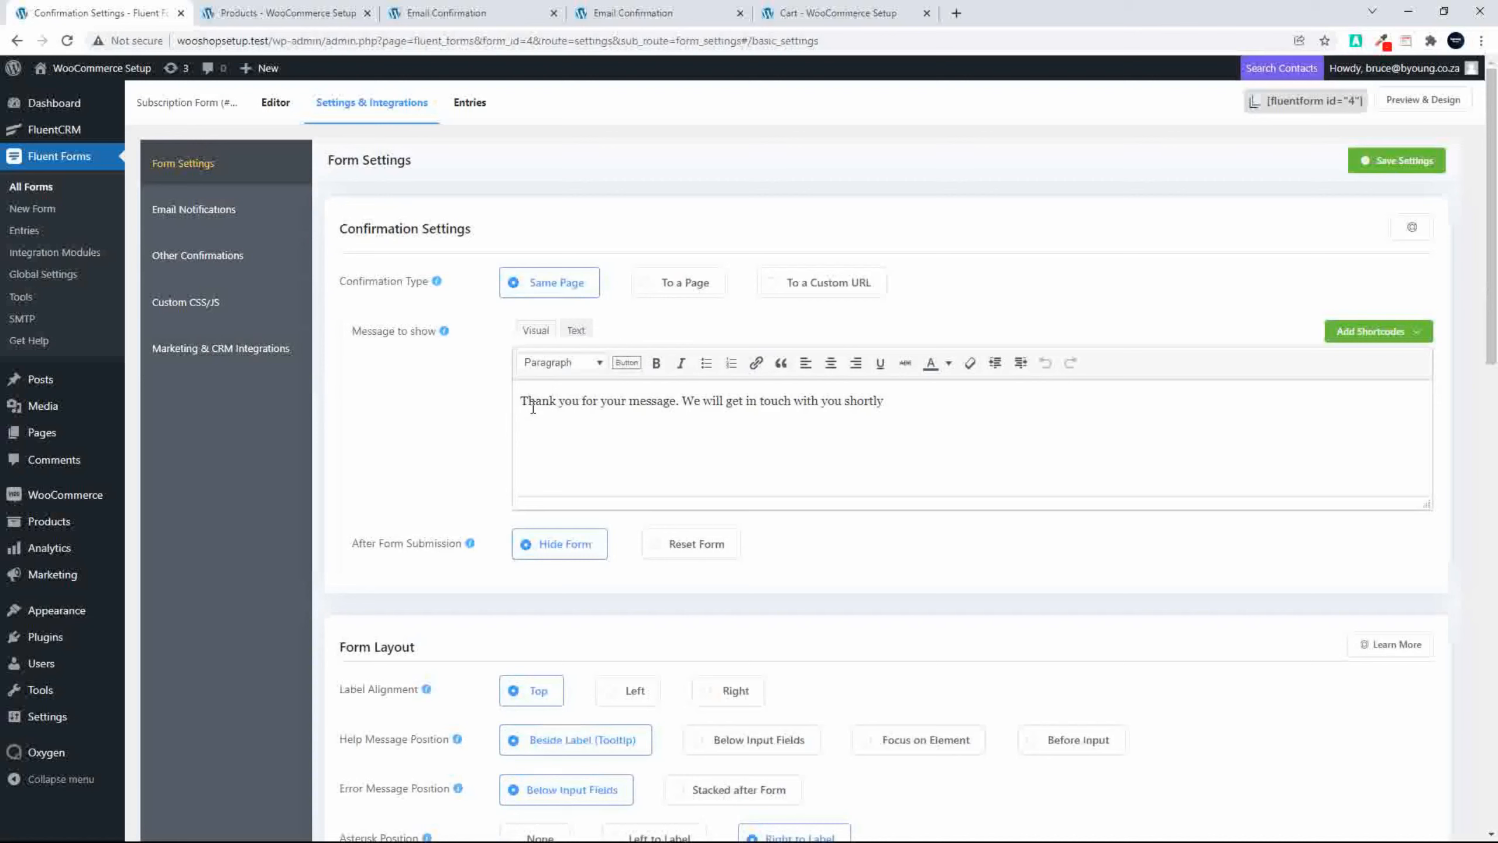
{"action": "left_click_drag", "start_coordinate": [628, 402], "coordinate": [906, 401]}
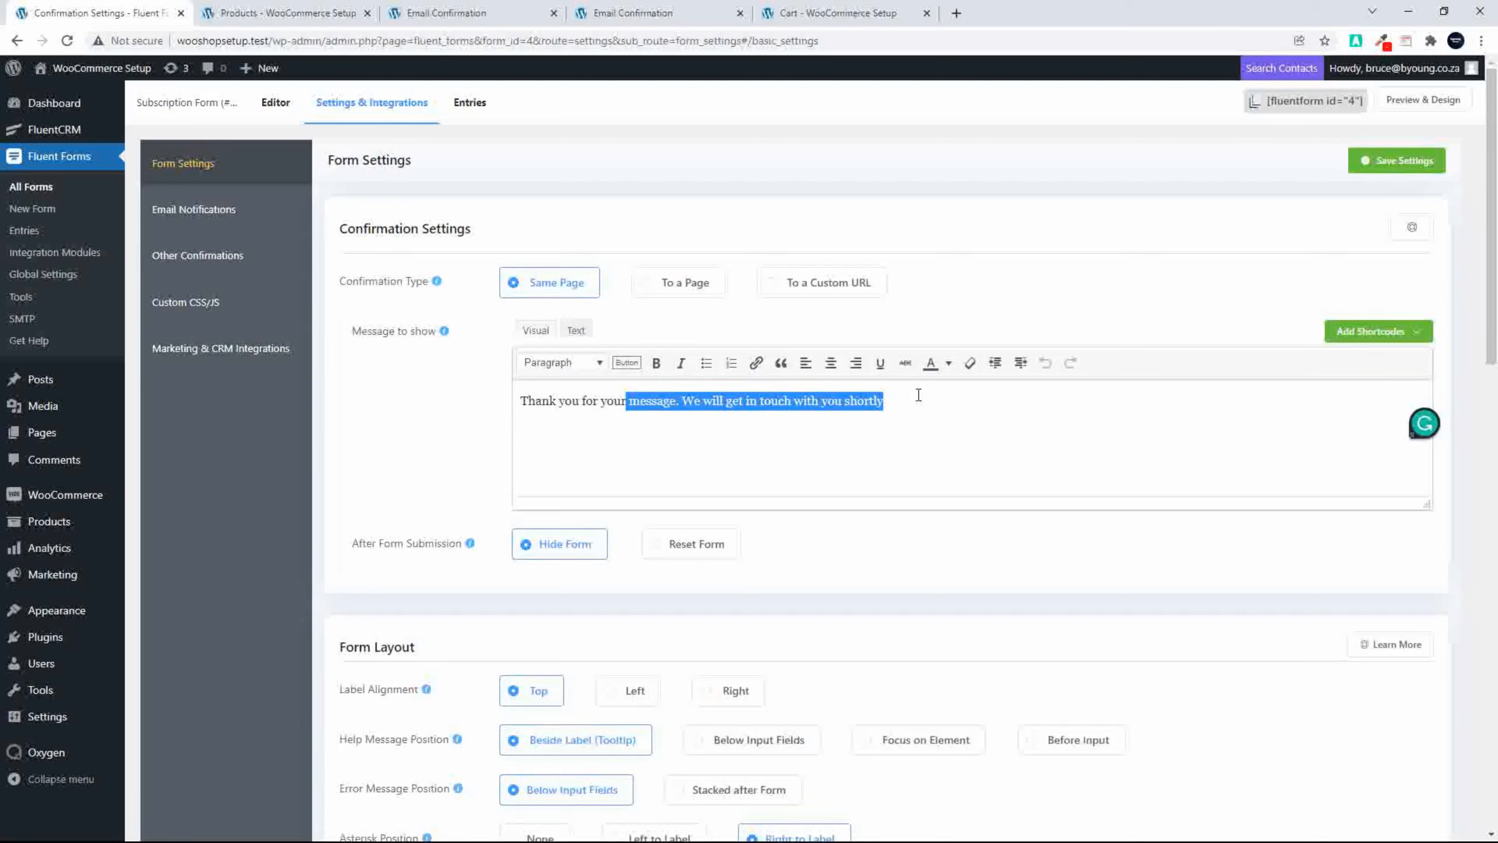
{"action": "key", "text": "BackSpace"}
{"action": "key", "text": "BackSpace"}
{"action": "key", "text": "BackSpace"}
{"action": "key", "text": "BackSpace"}
{"action": "type", "text": "sun"}
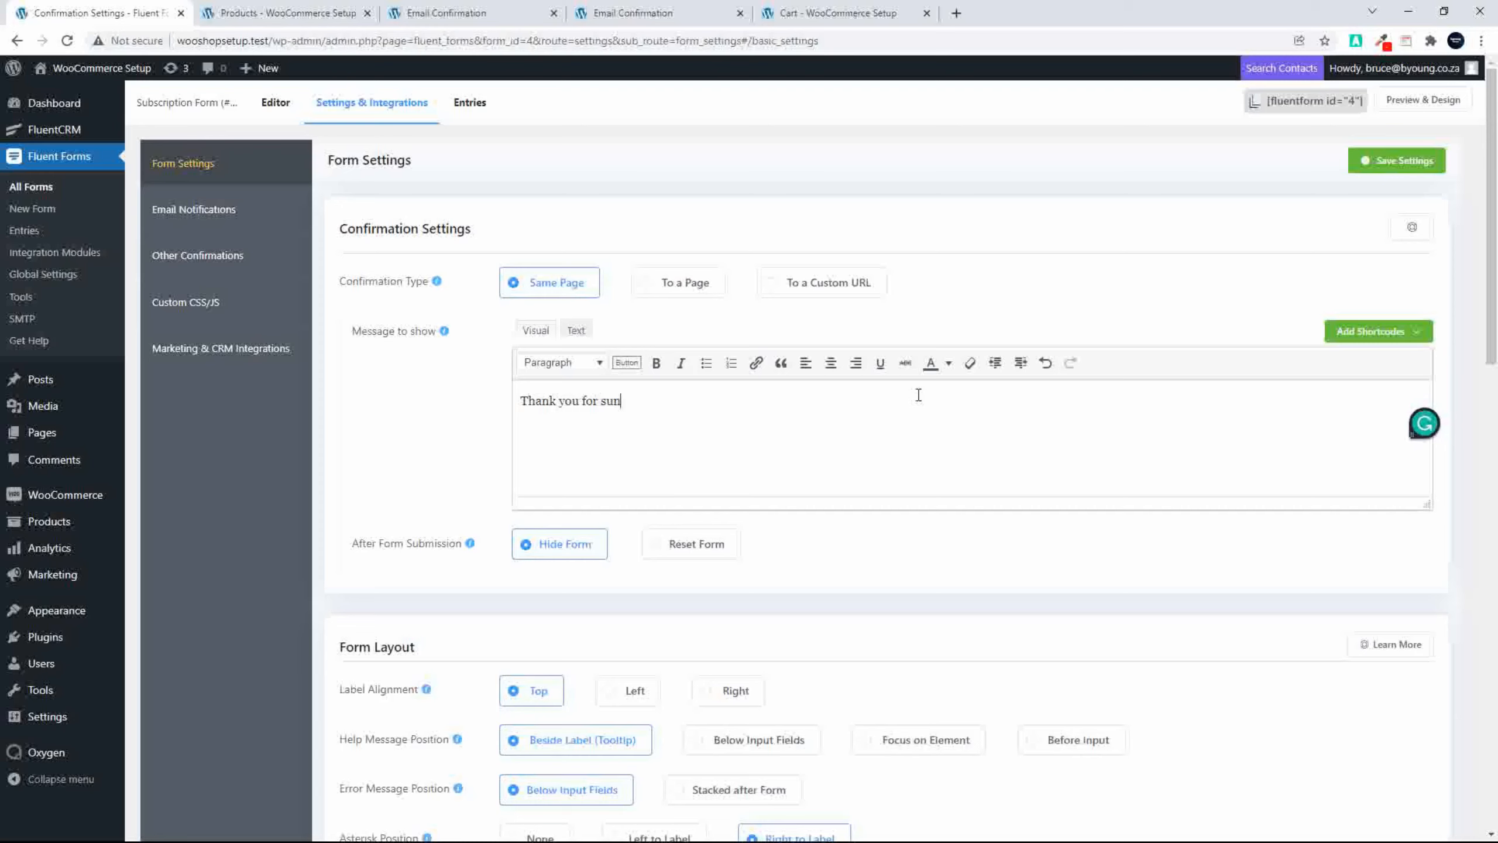
{"action": "type", "text": "scri"}
{"action": "type", "text": "your"}
{"action": "type", "text": " inbox for the link to 2"}
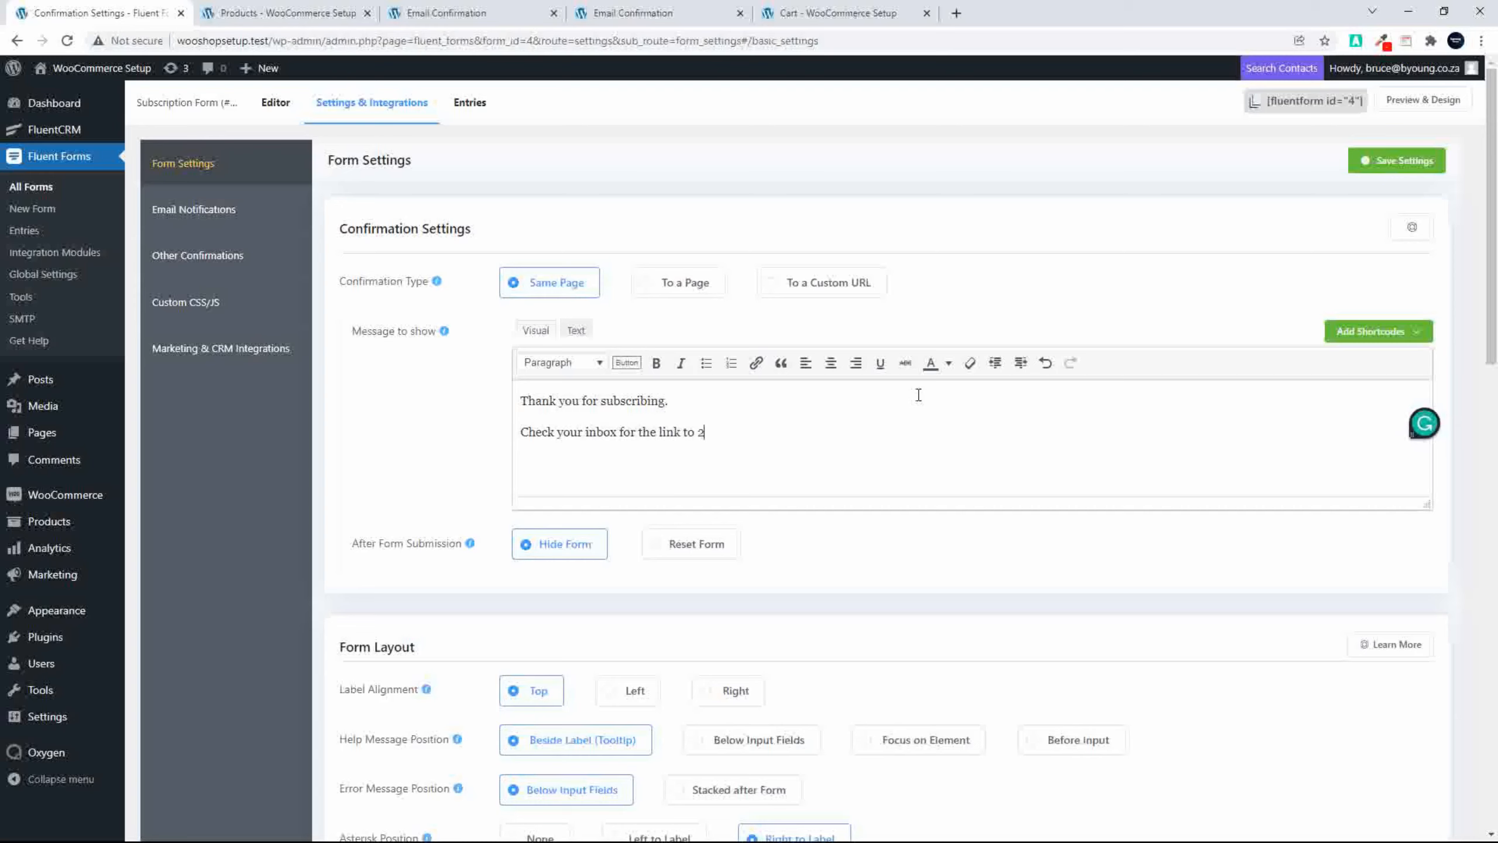
{"action": "type", "text": "0% off your next purchase!"}
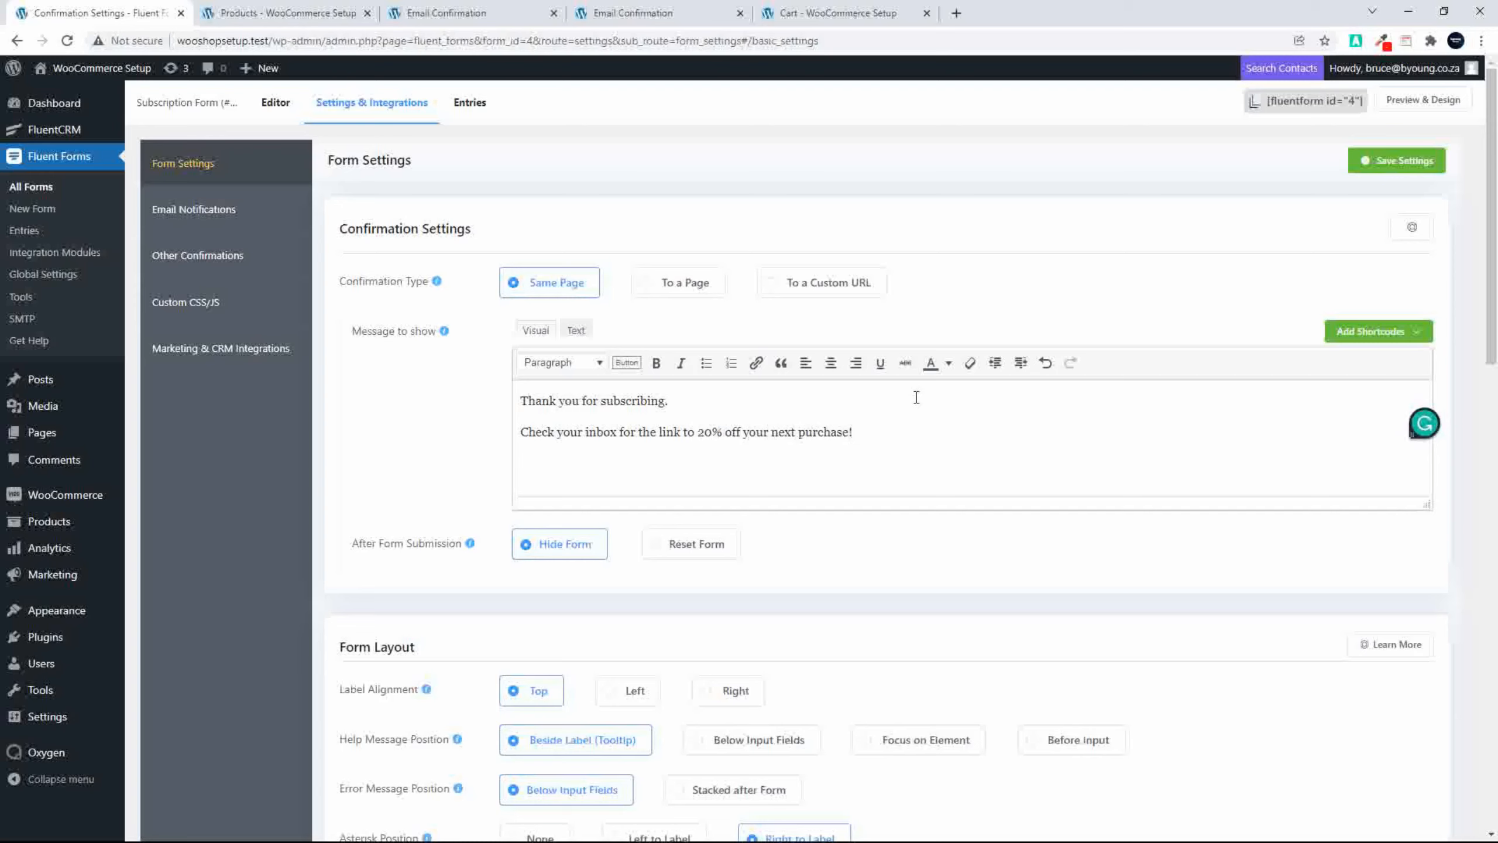
Step: Save the form's confirmation settings and start a new FluentCRM integration feed for the form
{"action": "key", "text": "Return"}
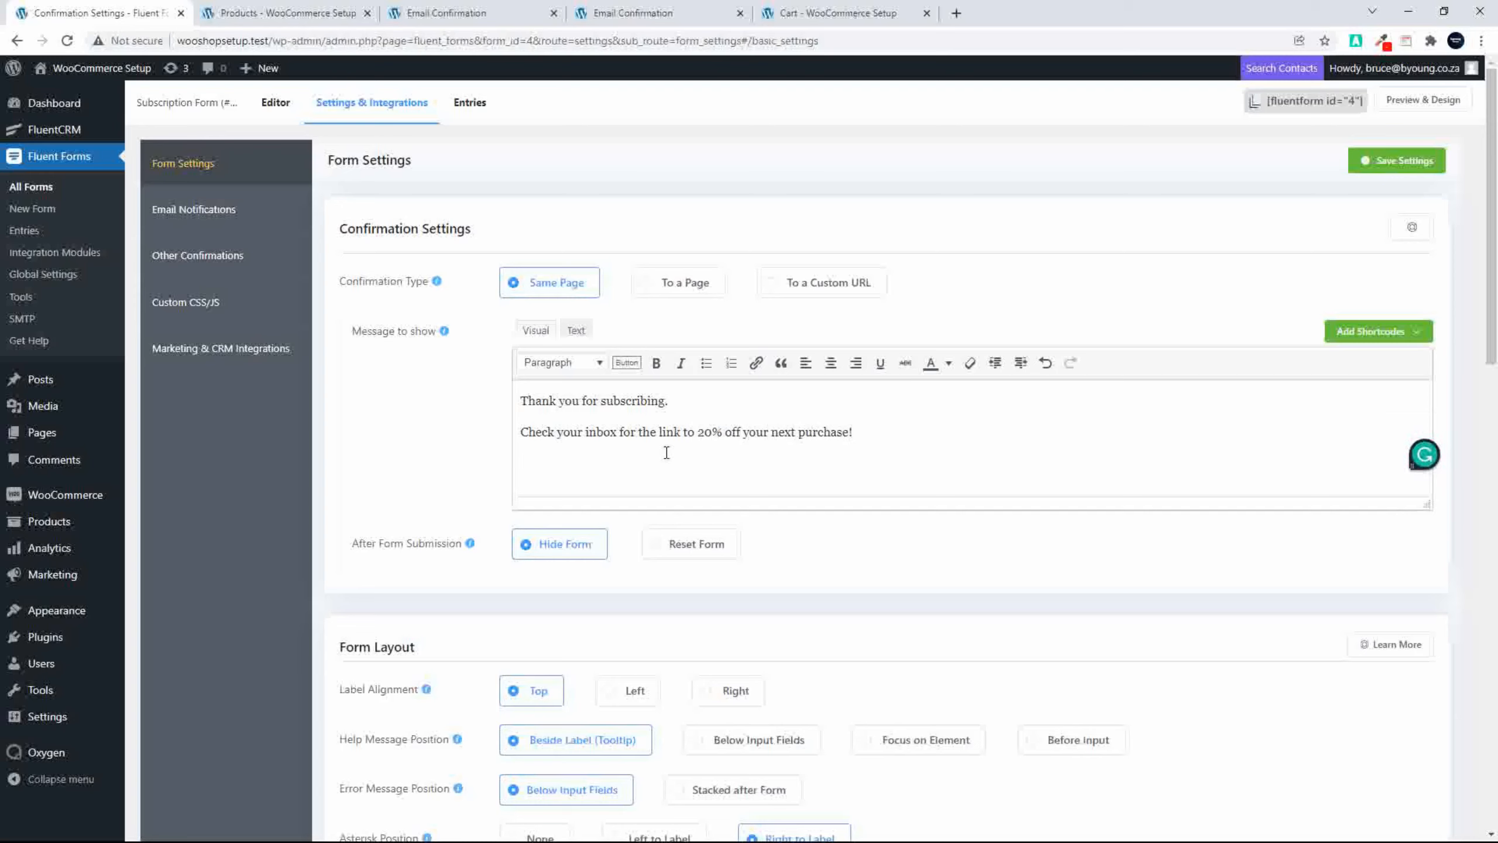
{"action": "left_click", "coordinate": [1394, 161]}
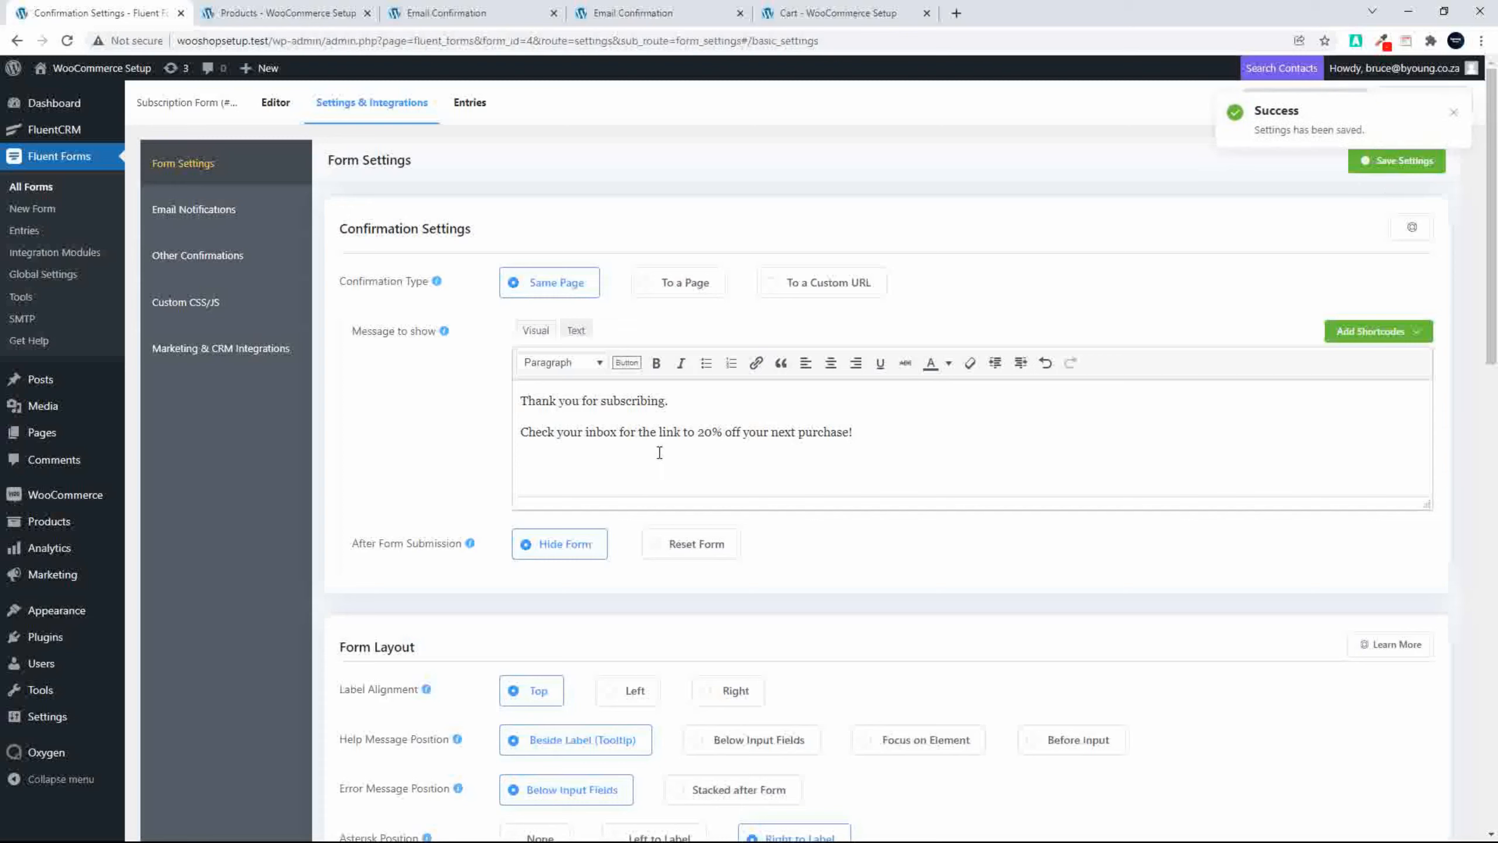
{"action": "left_click", "coordinate": [212, 352]}
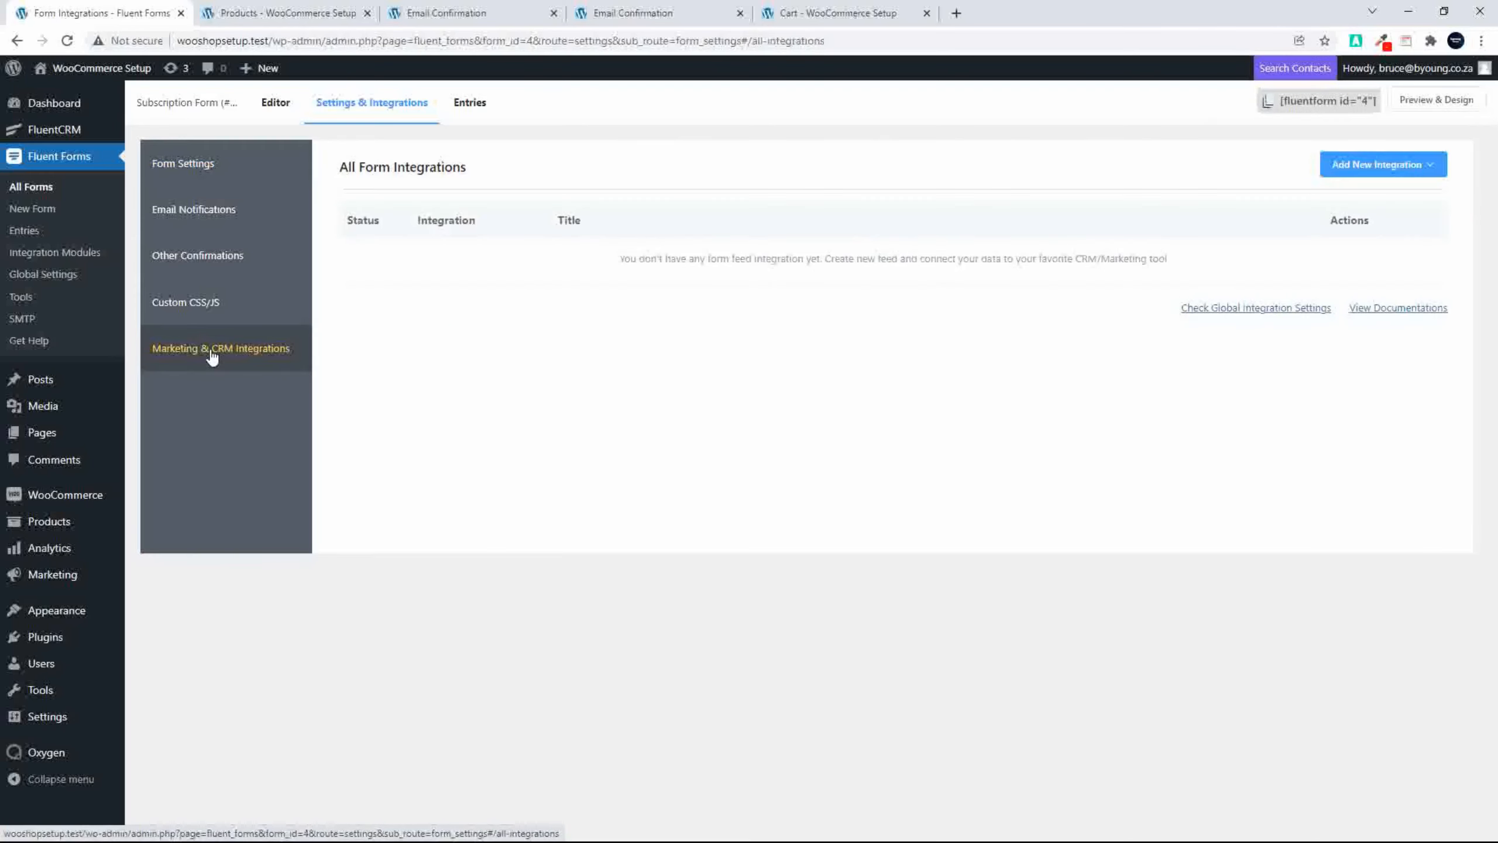
{"action": "left_click", "coordinate": [1418, 165]}
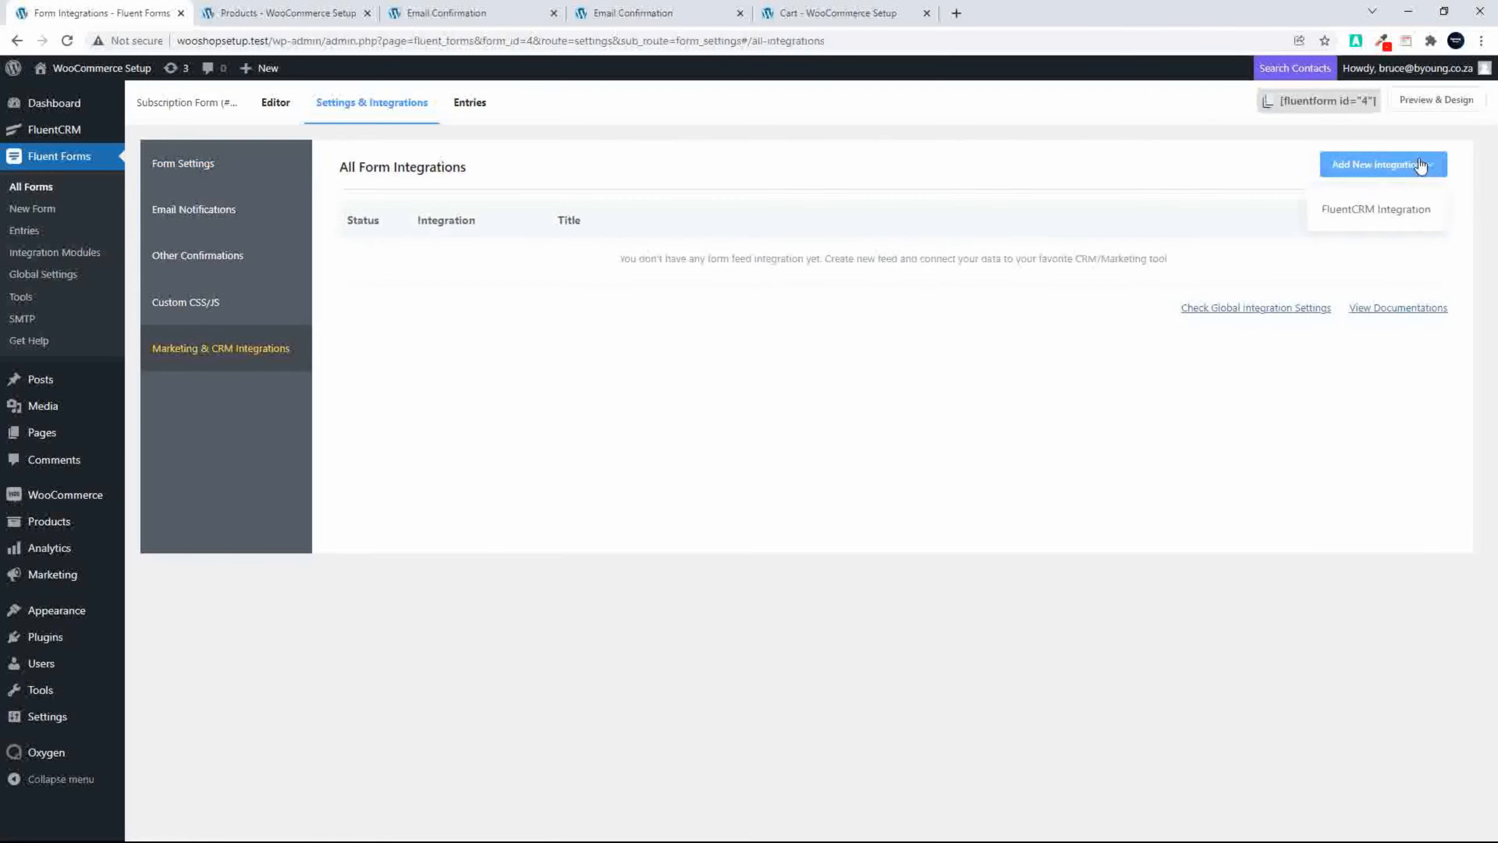
{"action": "left_click", "coordinate": [1365, 213]}
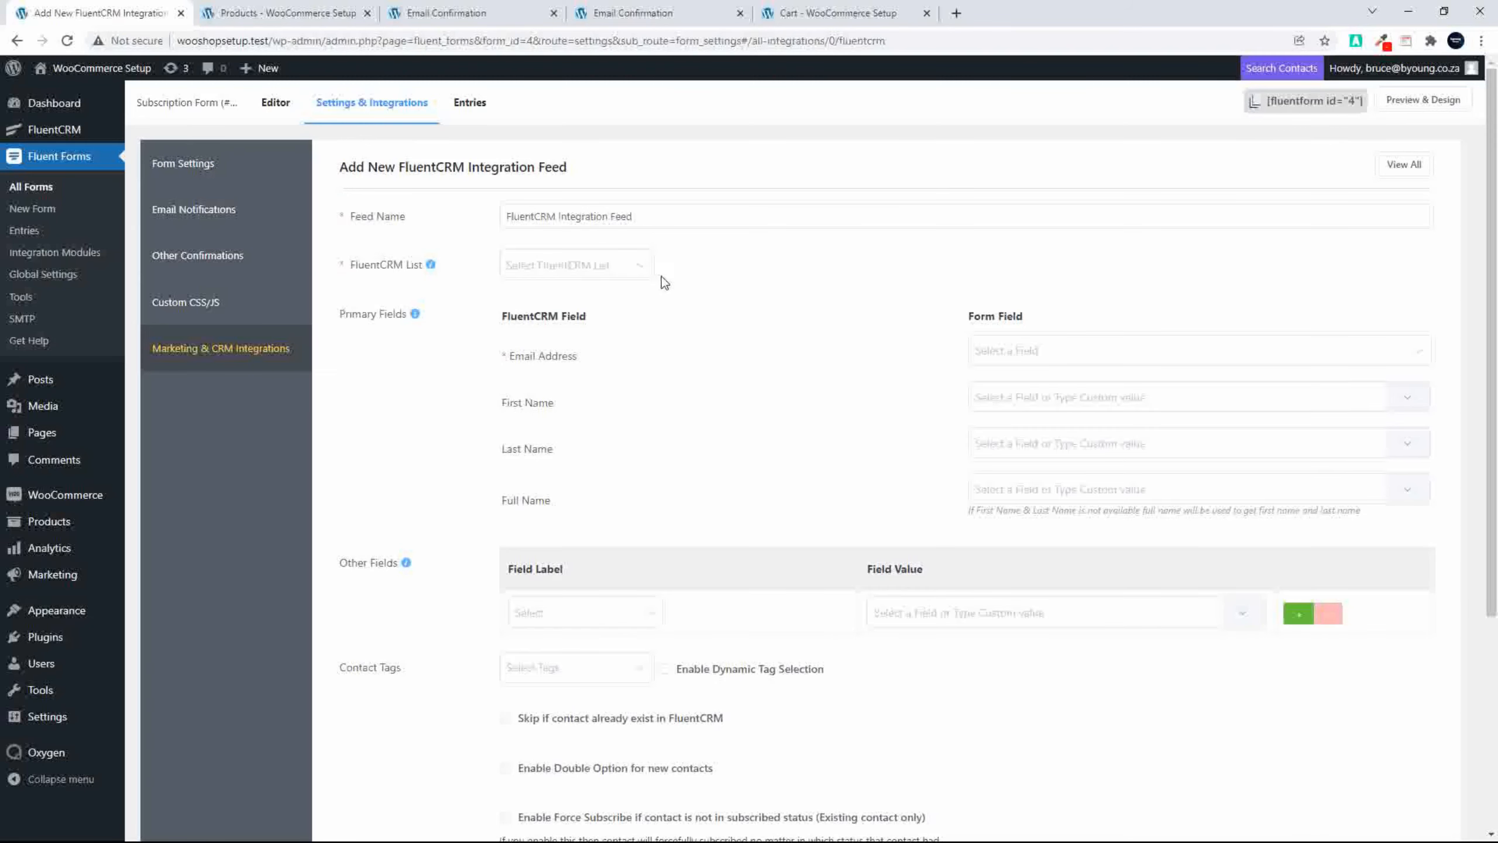
Step: Set the feed's FluentCRM list to Website Promo Subscribers and map Email Address to the form's Email field
{"action": "left_click", "coordinate": [640, 275]}
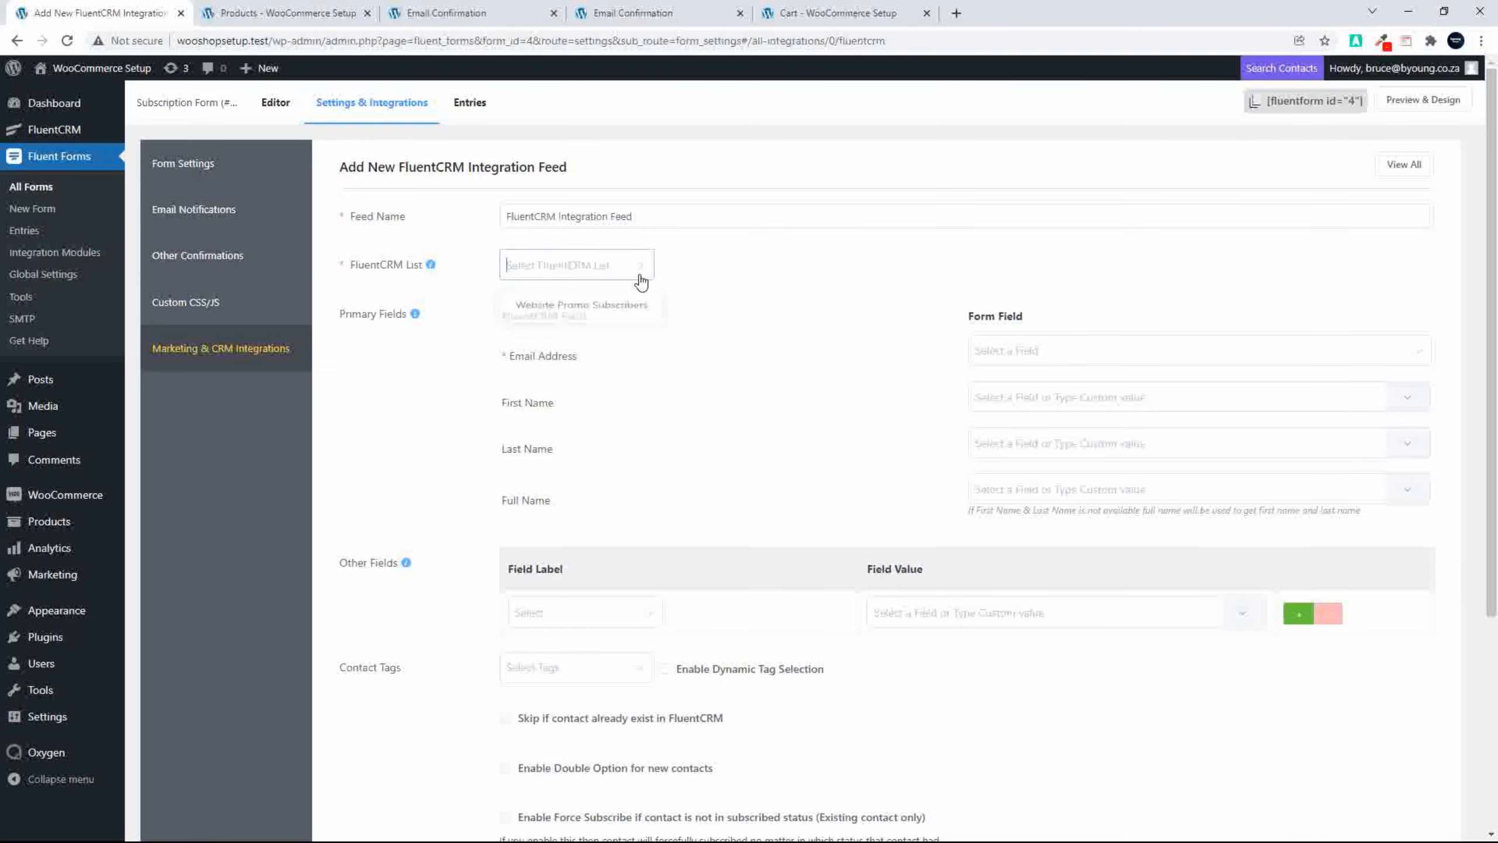
{"action": "left_click", "coordinate": [559, 312]}
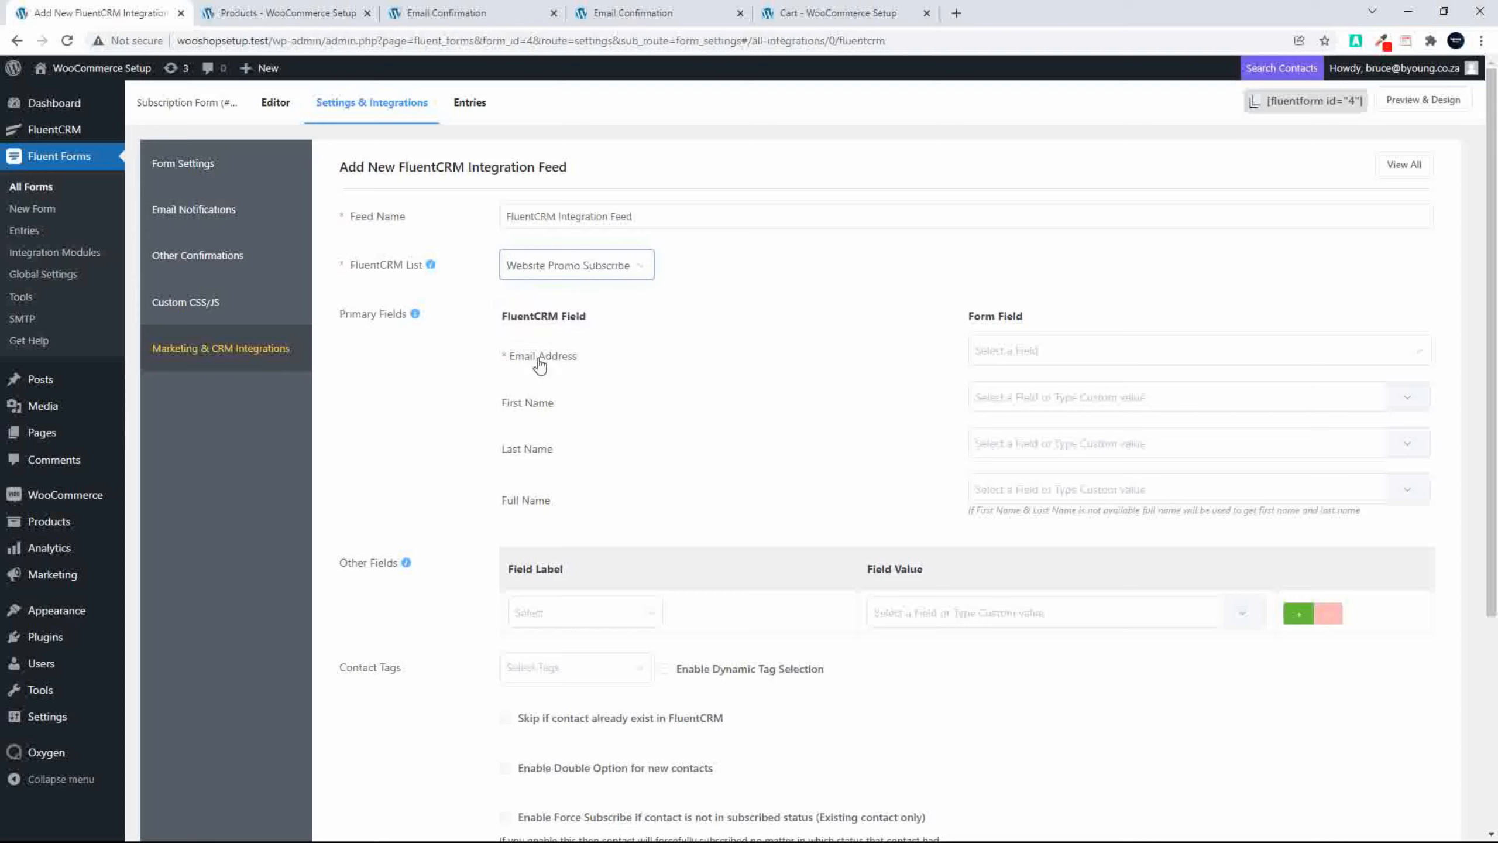
{"action": "left_click", "coordinate": [1125, 356]}
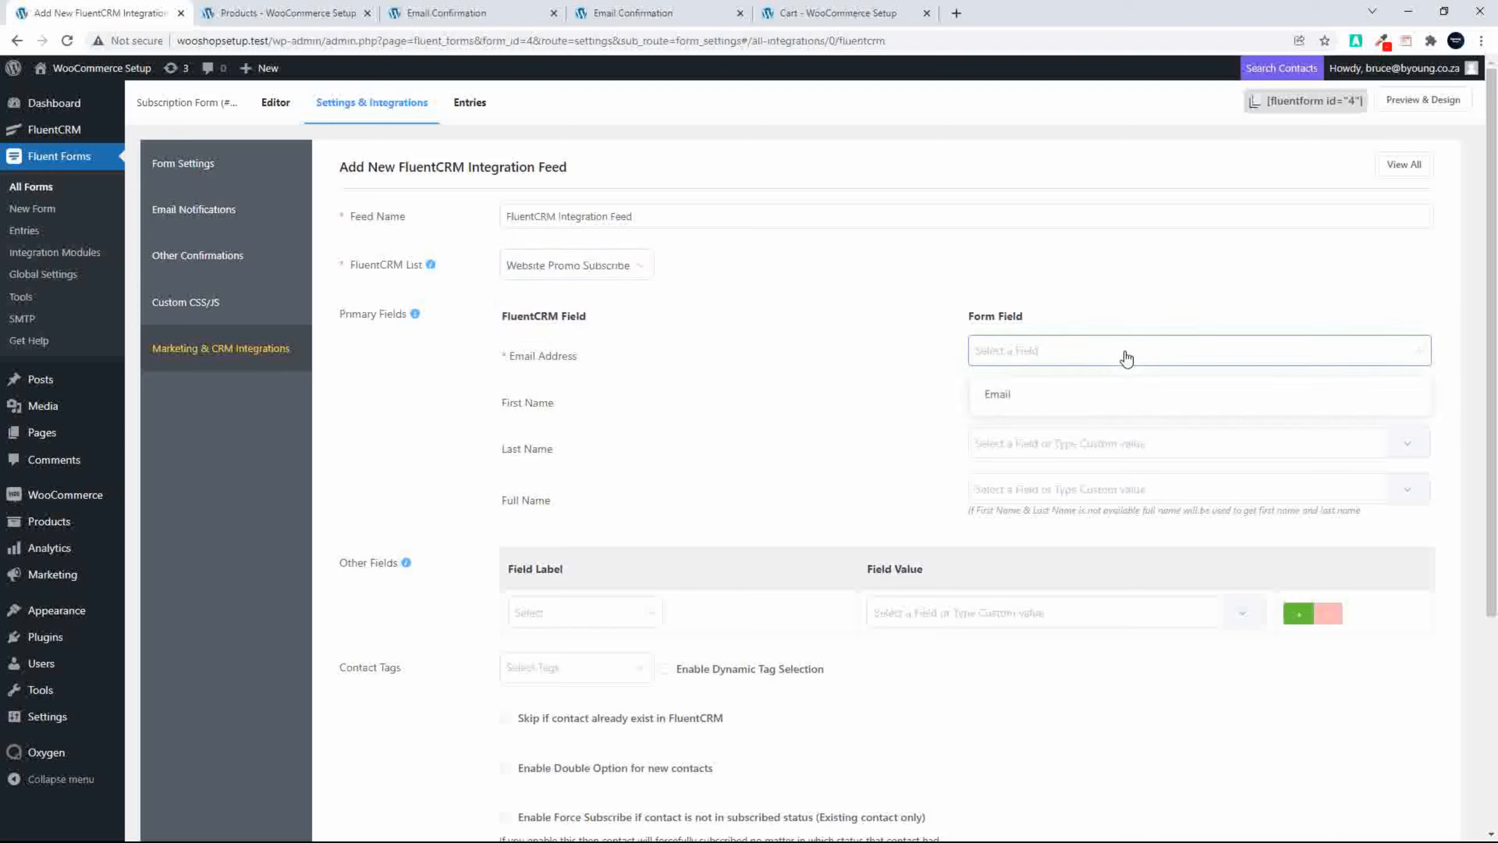
{"action": "left_click", "coordinate": [1003, 397]}
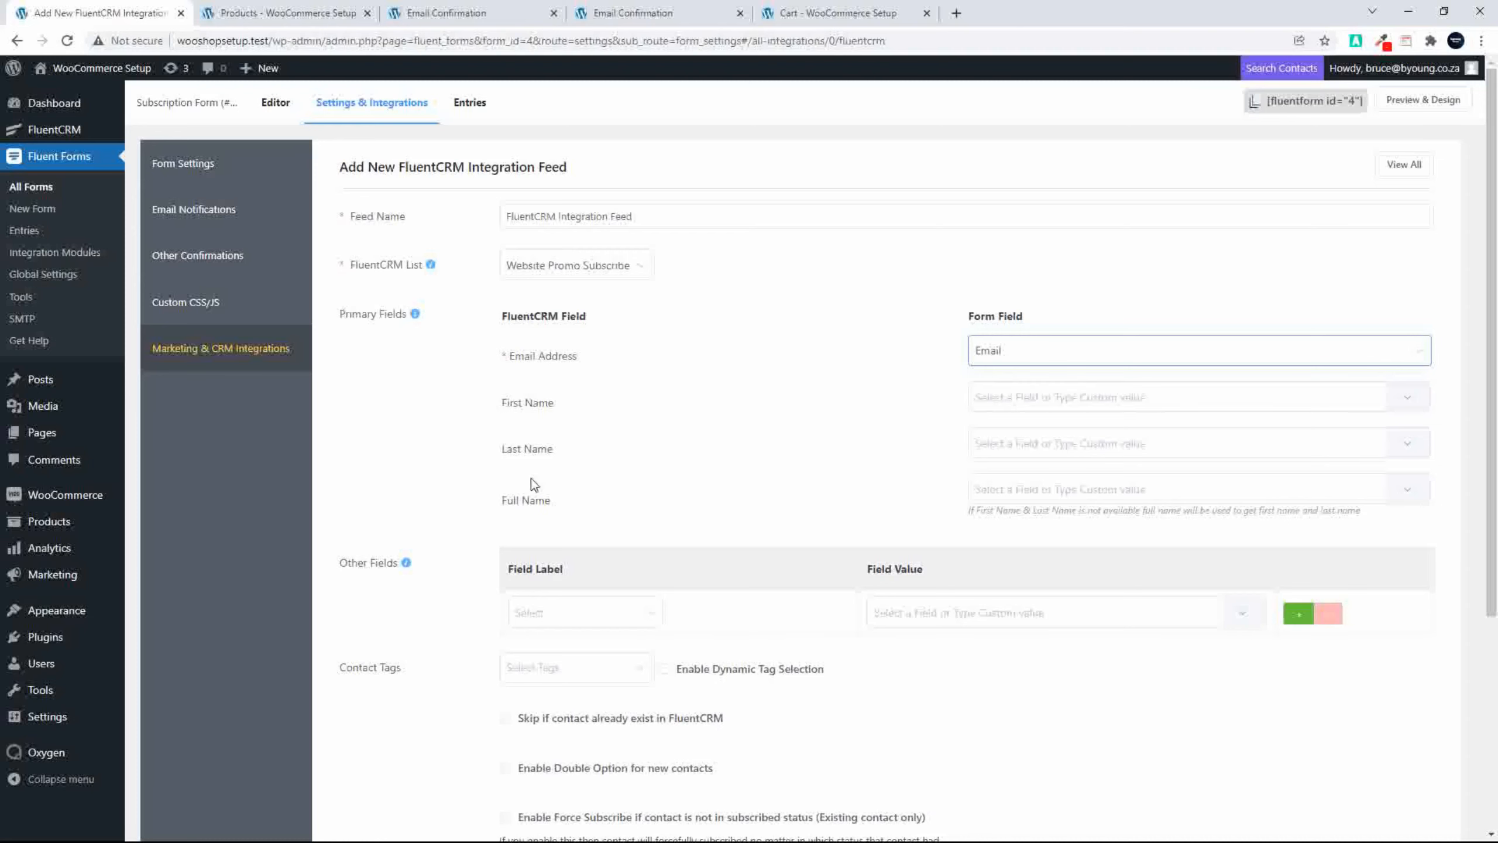
Step: Enable skipping contacts that already exist and double opt-in for new contacts, and create the FluentCRM feed
{"action": "scroll", "coordinate": [652, 495], "scroll_direction": "down", "scroll_amount": 3}
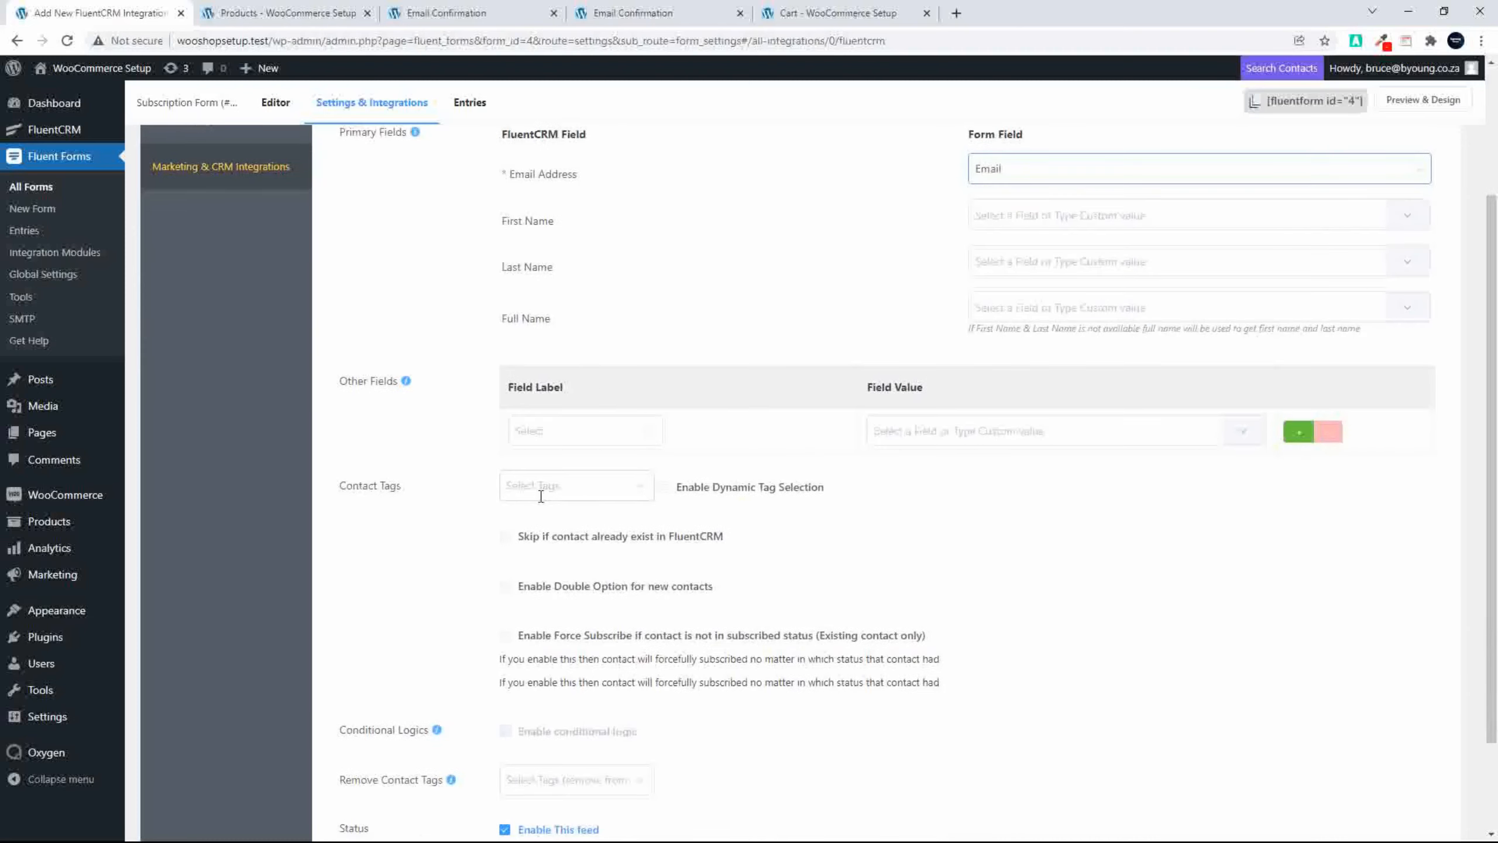
{"action": "scroll", "coordinate": [413, 499], "scroll_direction": "down", "scroll_amount": 2}
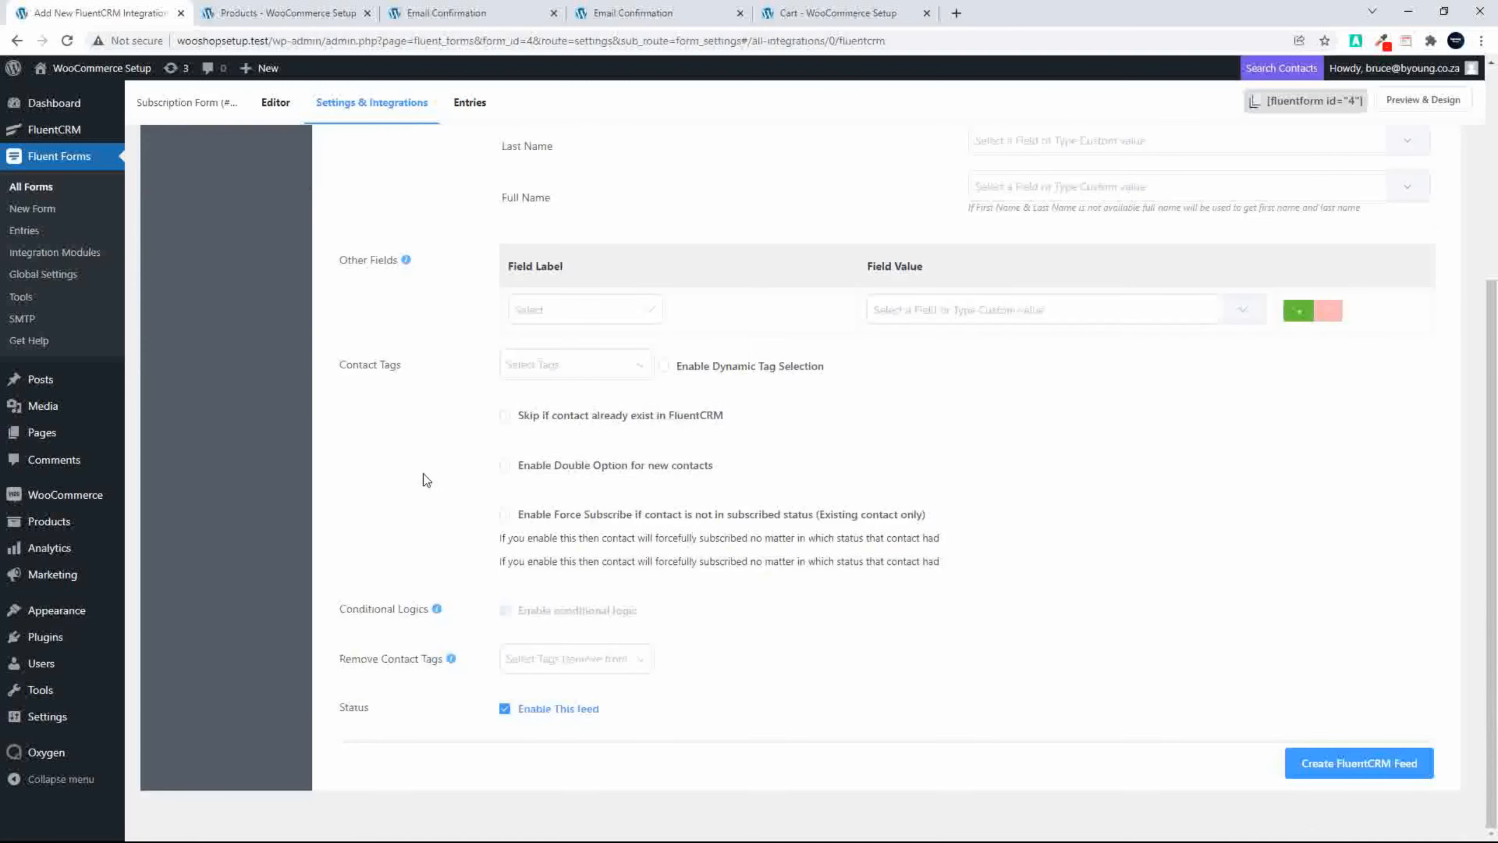
{"action": "left_click", "coordinate": [506, 418]}
{"action": "left_click", "coordinate": [505, 469]}
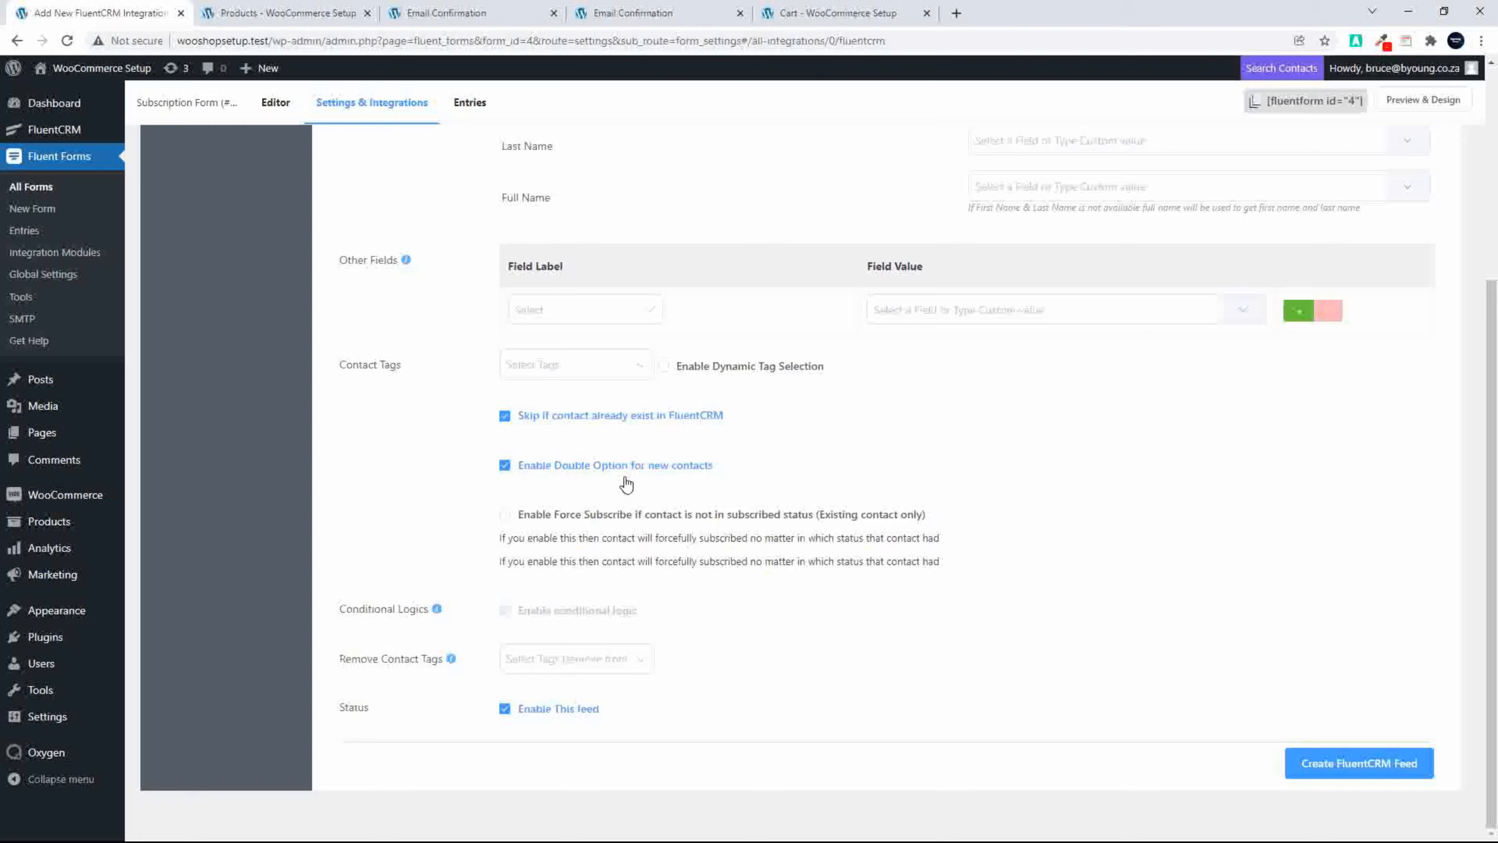
{"action": "left_click", "coordinate": [1349, 770]}
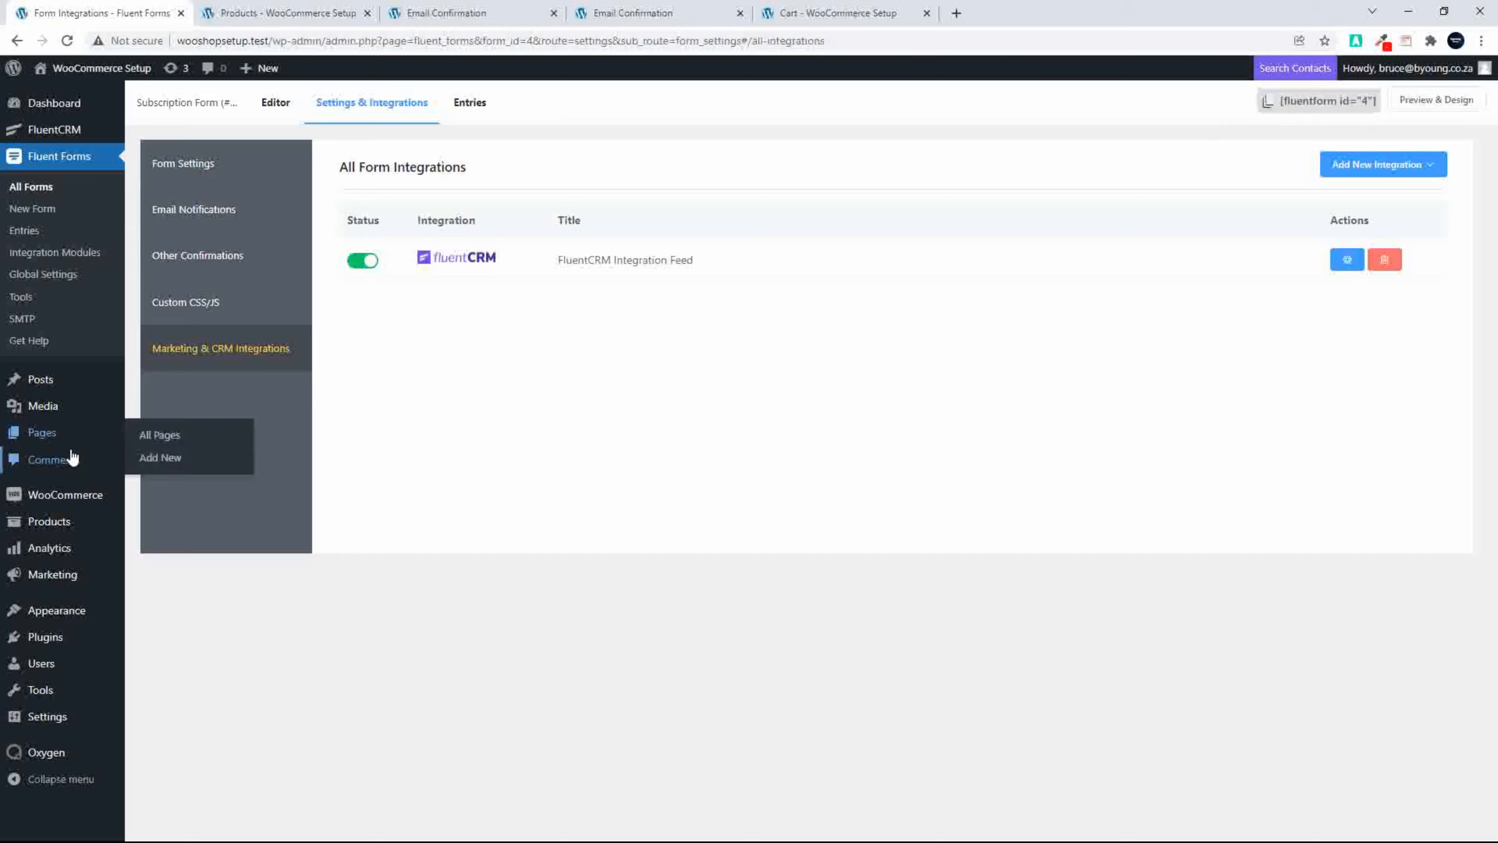
Step: Open the WooCommerce coupons in a separate browser tab and move the existing percentage discount coupon to the trash
{"action": "mouse_move", "coordinate": [53, 573]}
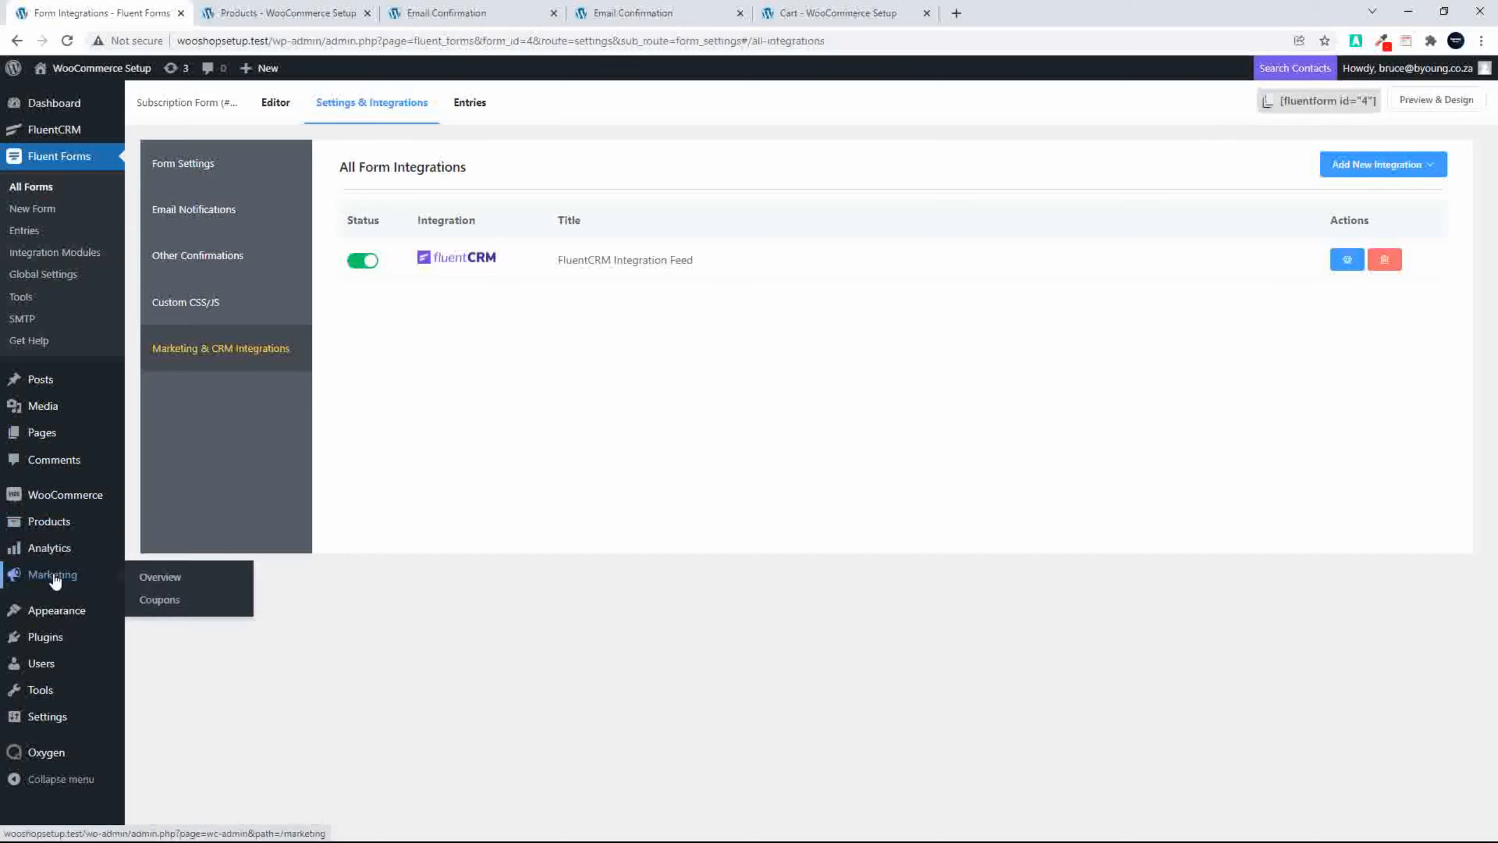
{"action": "right_click", "coordinate": [158, 600]}
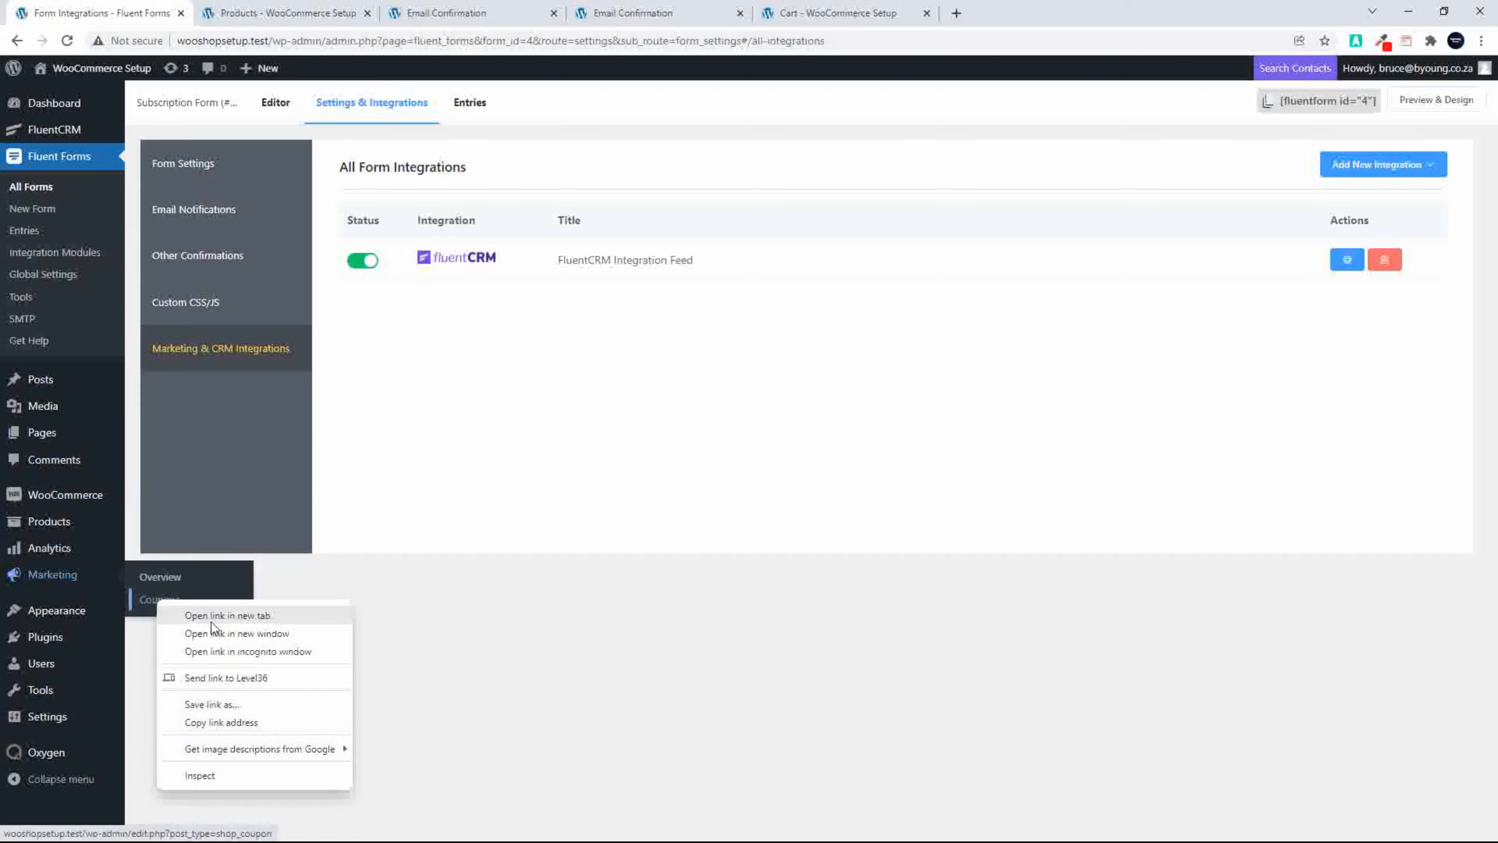
{"action": "left_click", "coordinate": [212, 619]}
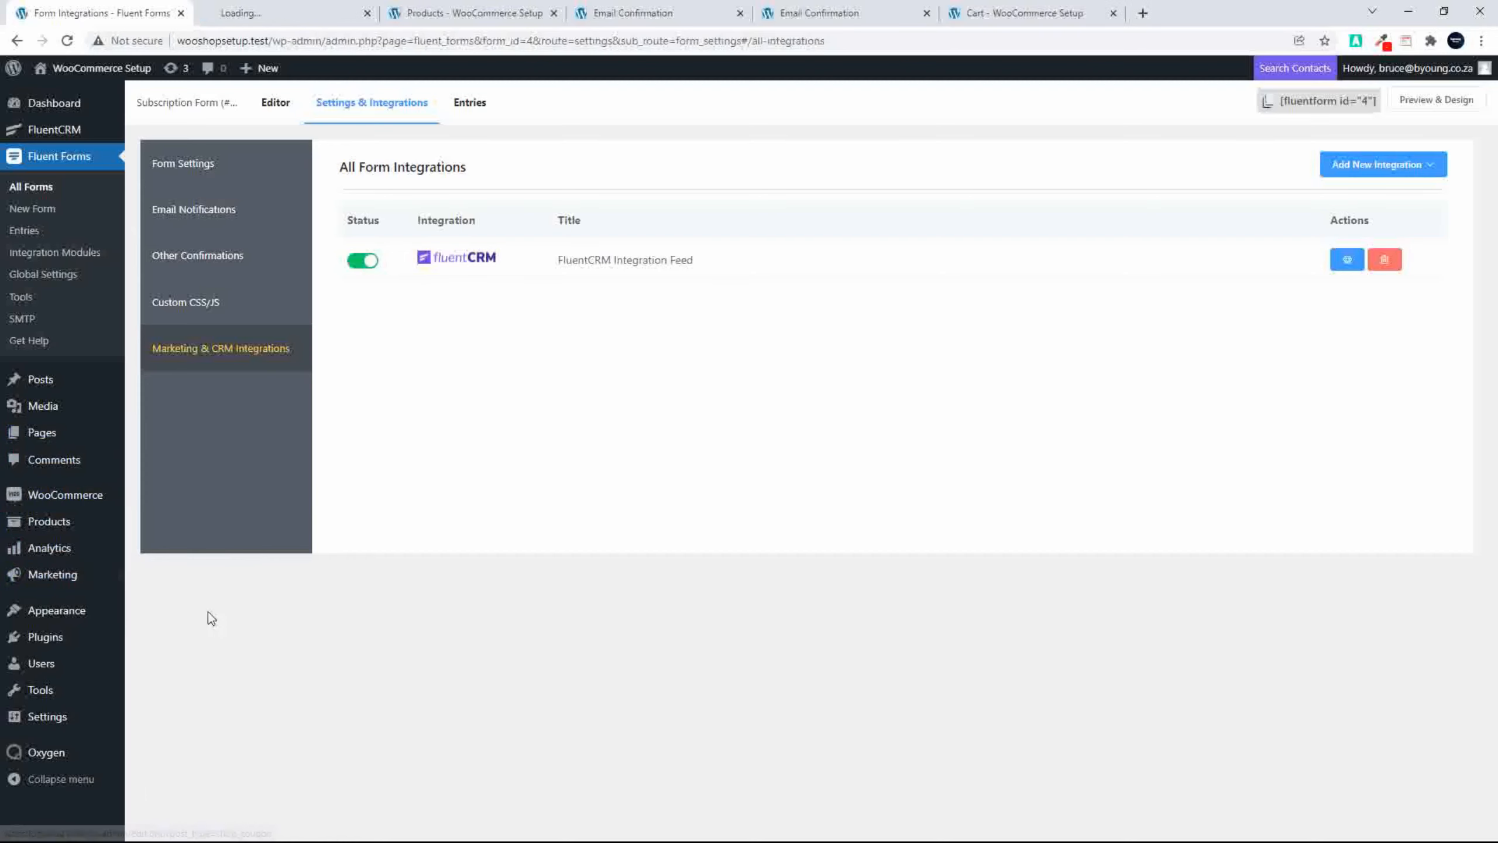
{"action": "left_click", "coordinate": [218, 18]}
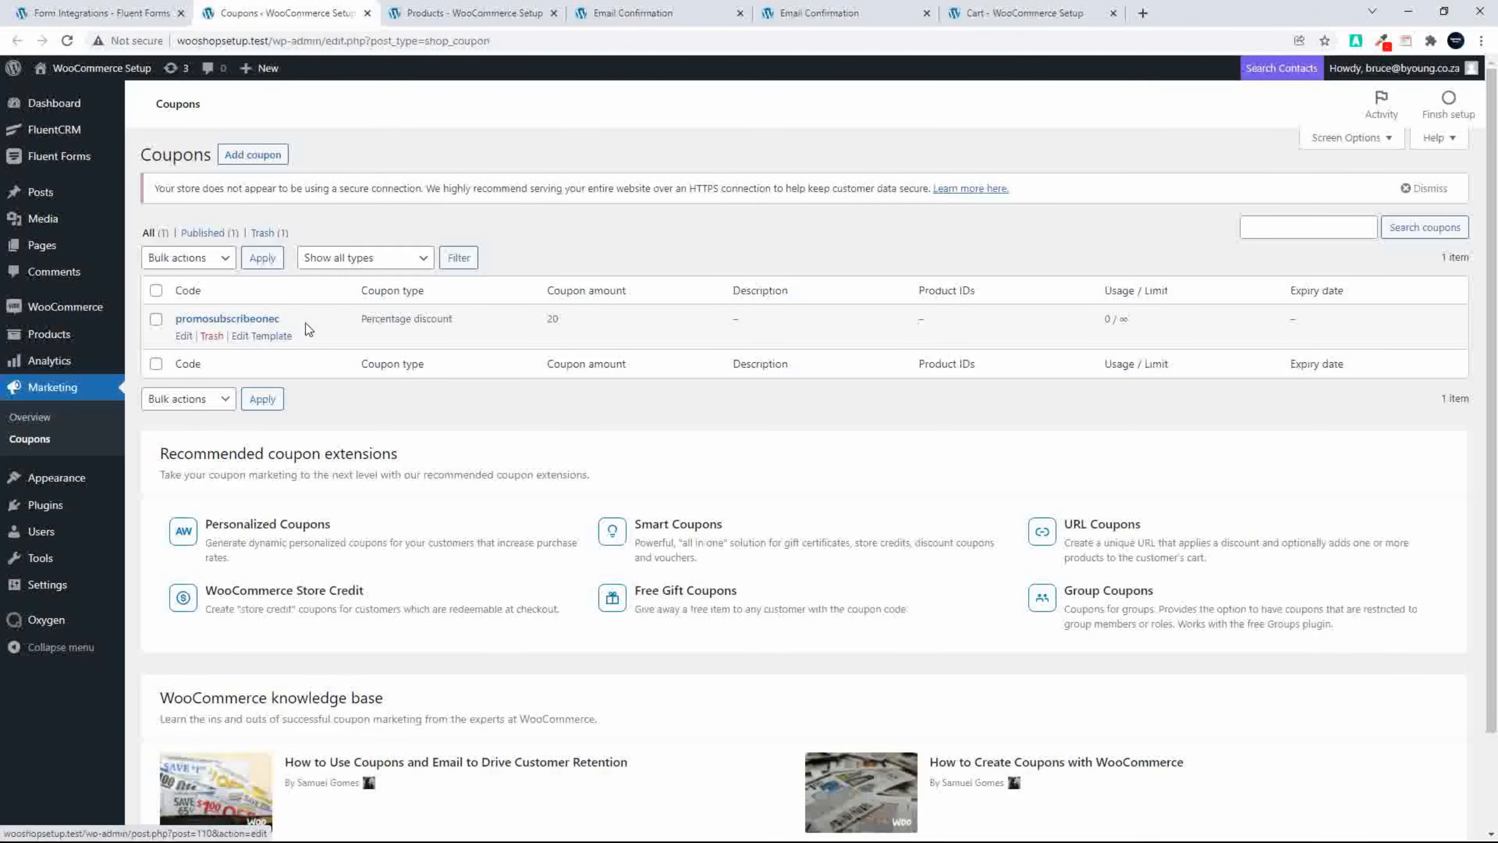
{"action": "left_click", "coordinate": [212, 337]}
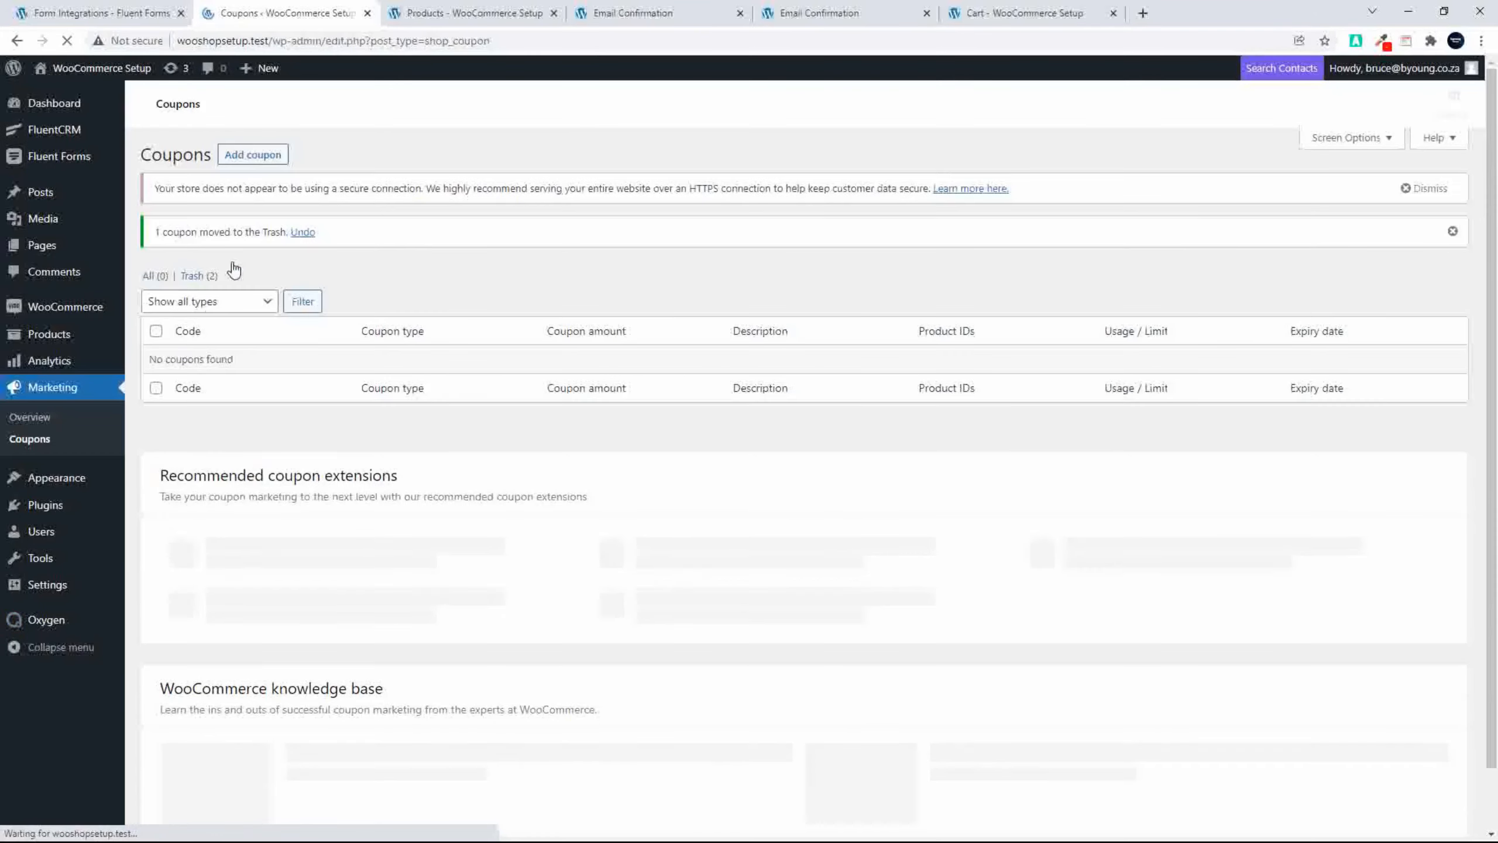
Step: Add a new coupon with the code PromoDiscount
{"action": "left_click", "coordinate": [251, 155]}
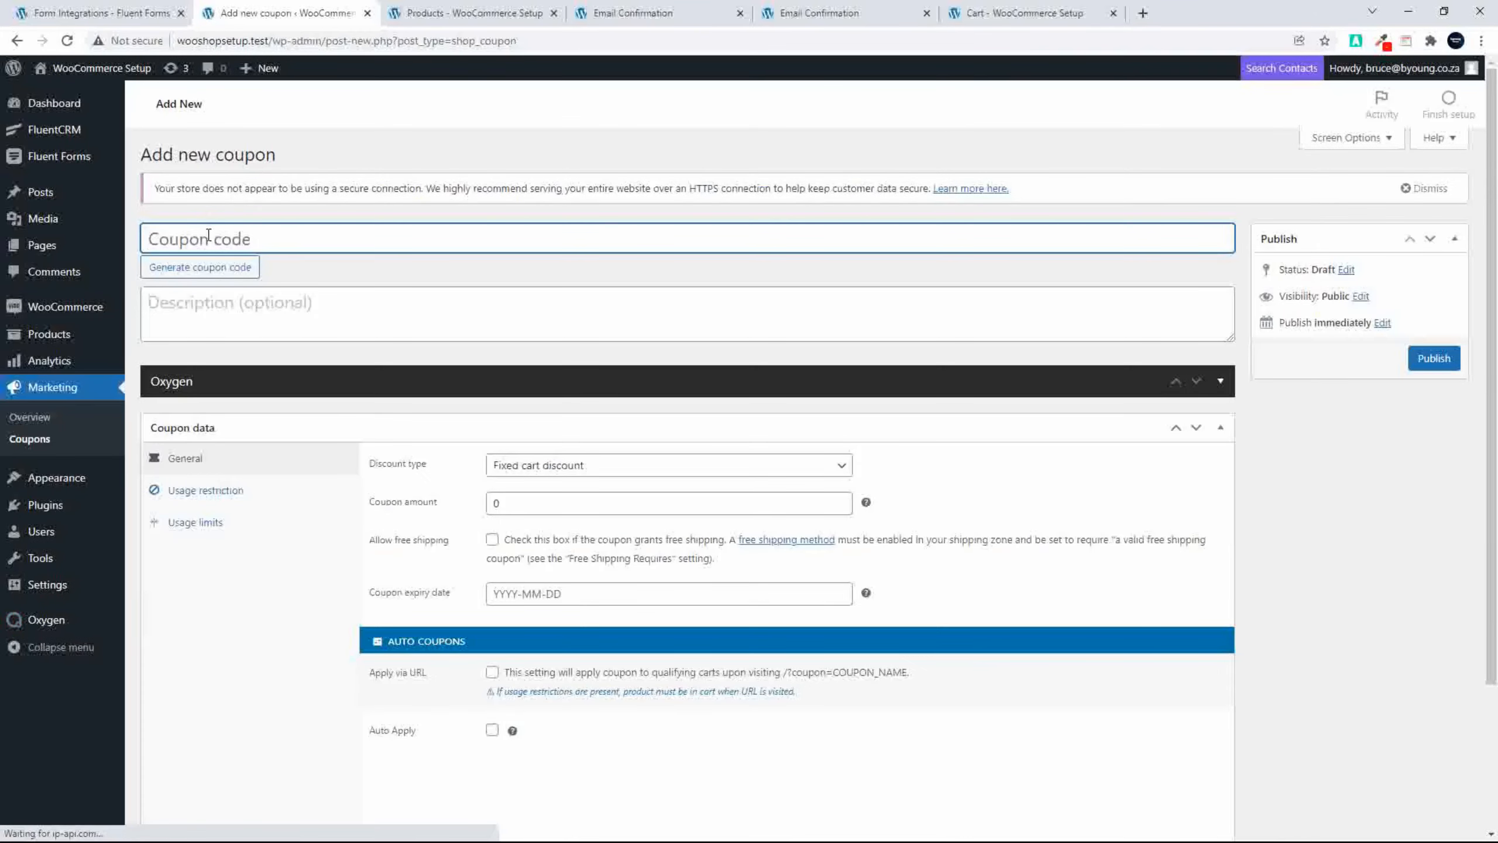
{"action": "type", "text": "Promos"}
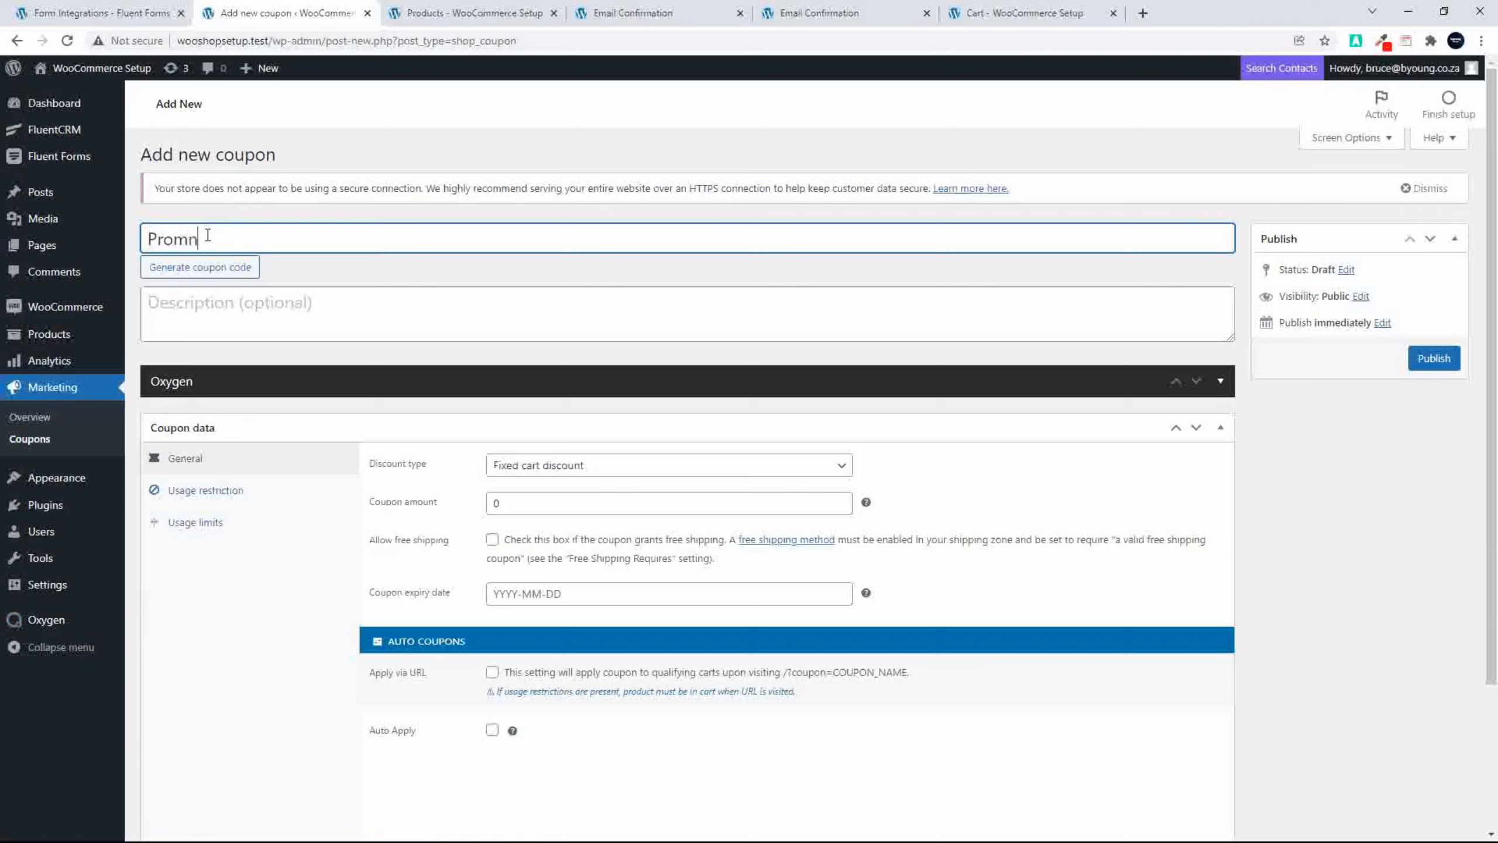
{"action": "key", "text": "BackSpace"}
{"action": "key", "text": "BackSpace"}
{"action": "type", "text": "oDus"}
{"action": "type", "text": "iscount"}
{"action": "left_click", "coordinate": [265, 291]}
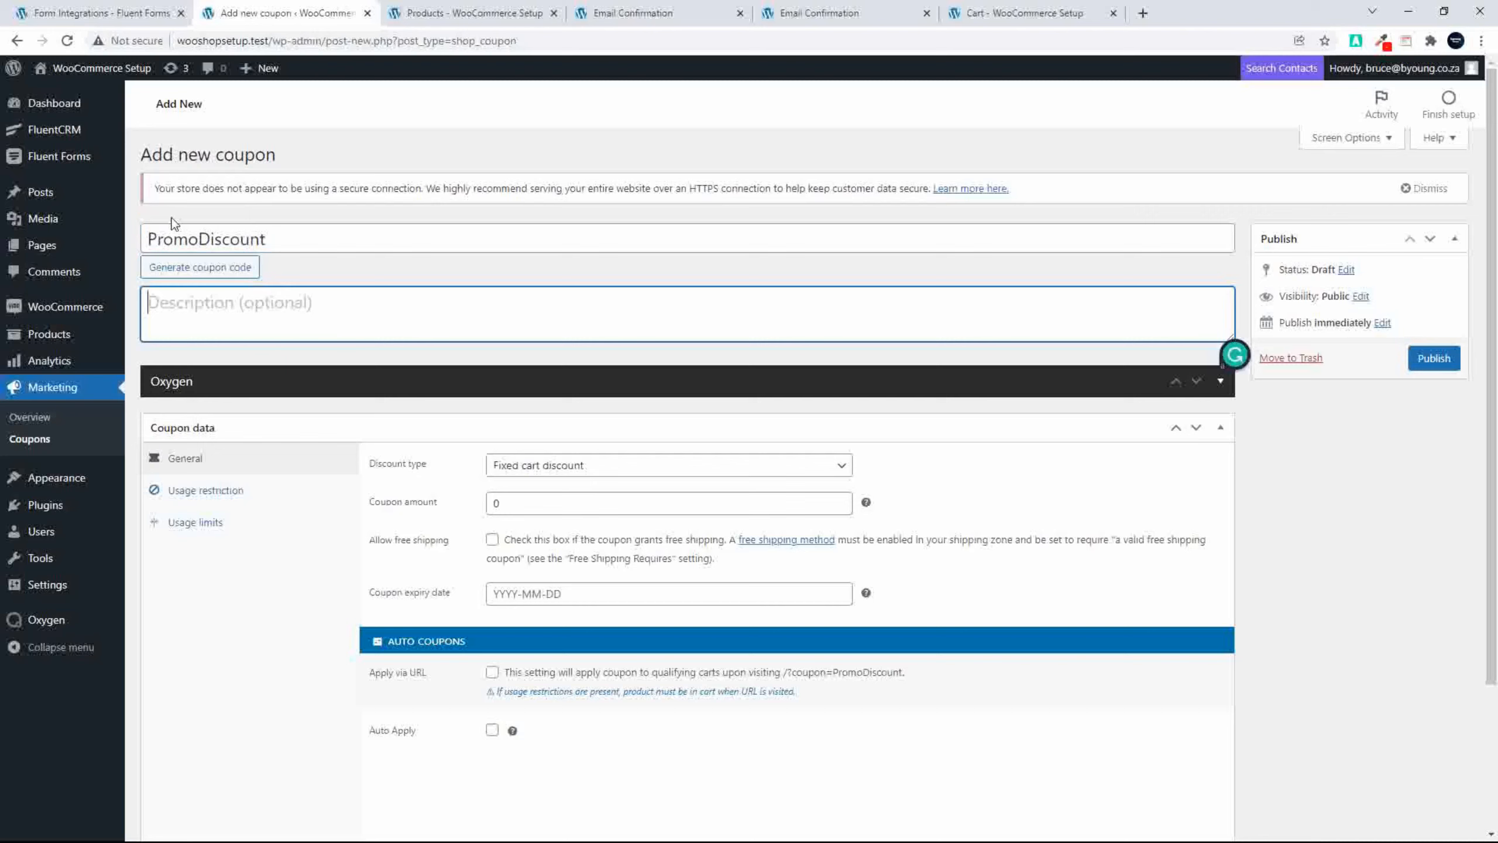
Step: Set the coupon's discount type to Percentage discount and its amount to 20
{"action": "left_click", "coordinate": [547, 467]}
{"action": "left_click", "coordinate": [556, 485]}
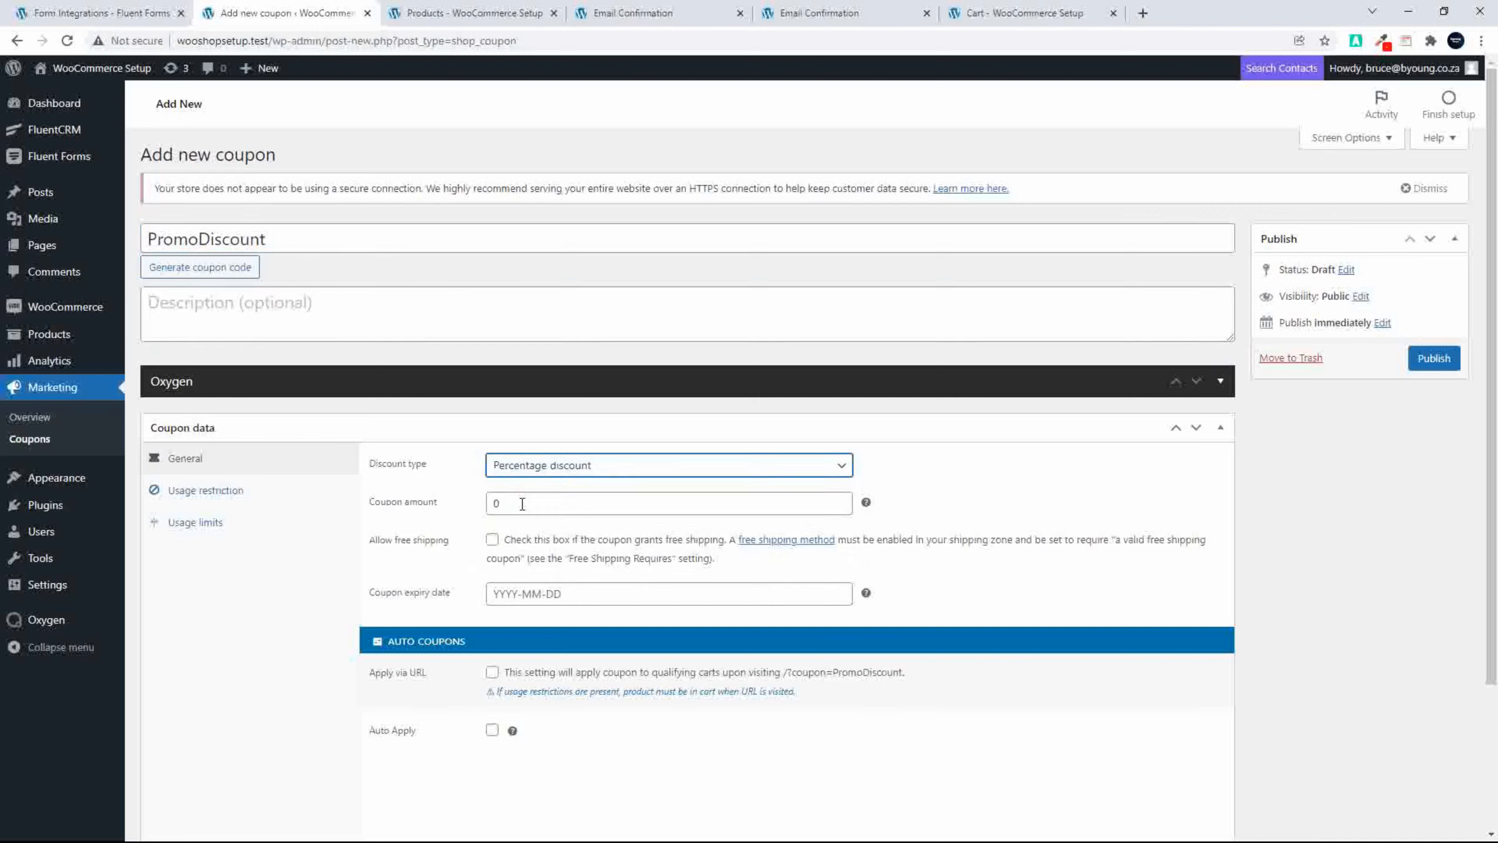
{"action": "double_click", "coordinate": [518, 502]}
{"action": "type", "text": "20"}
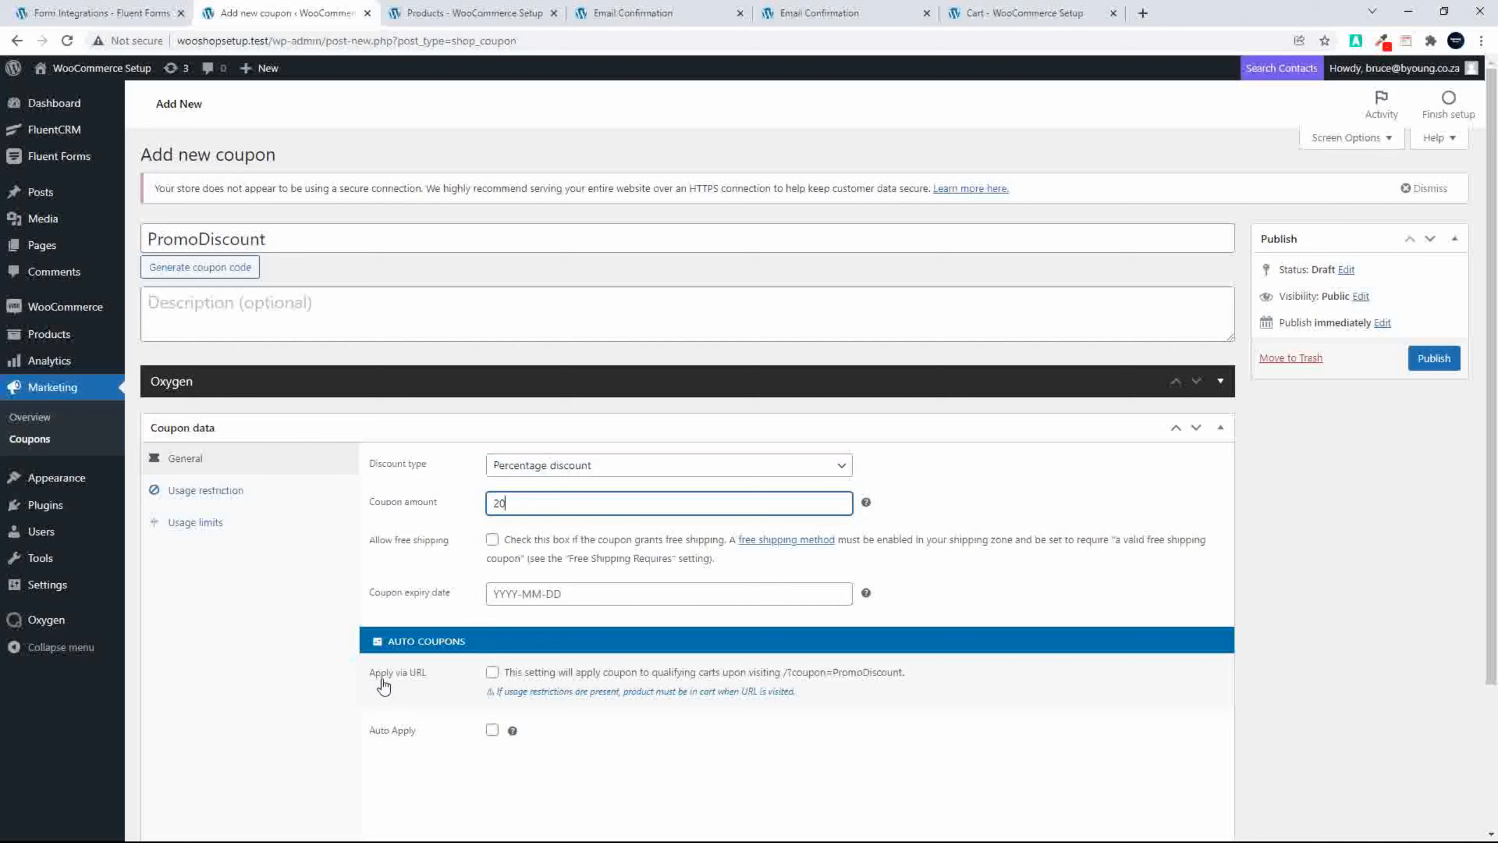
Step: Enable applying the coupon via URL and publish the coupon
{"action": "left_click", "coordinate": [492, 674]}
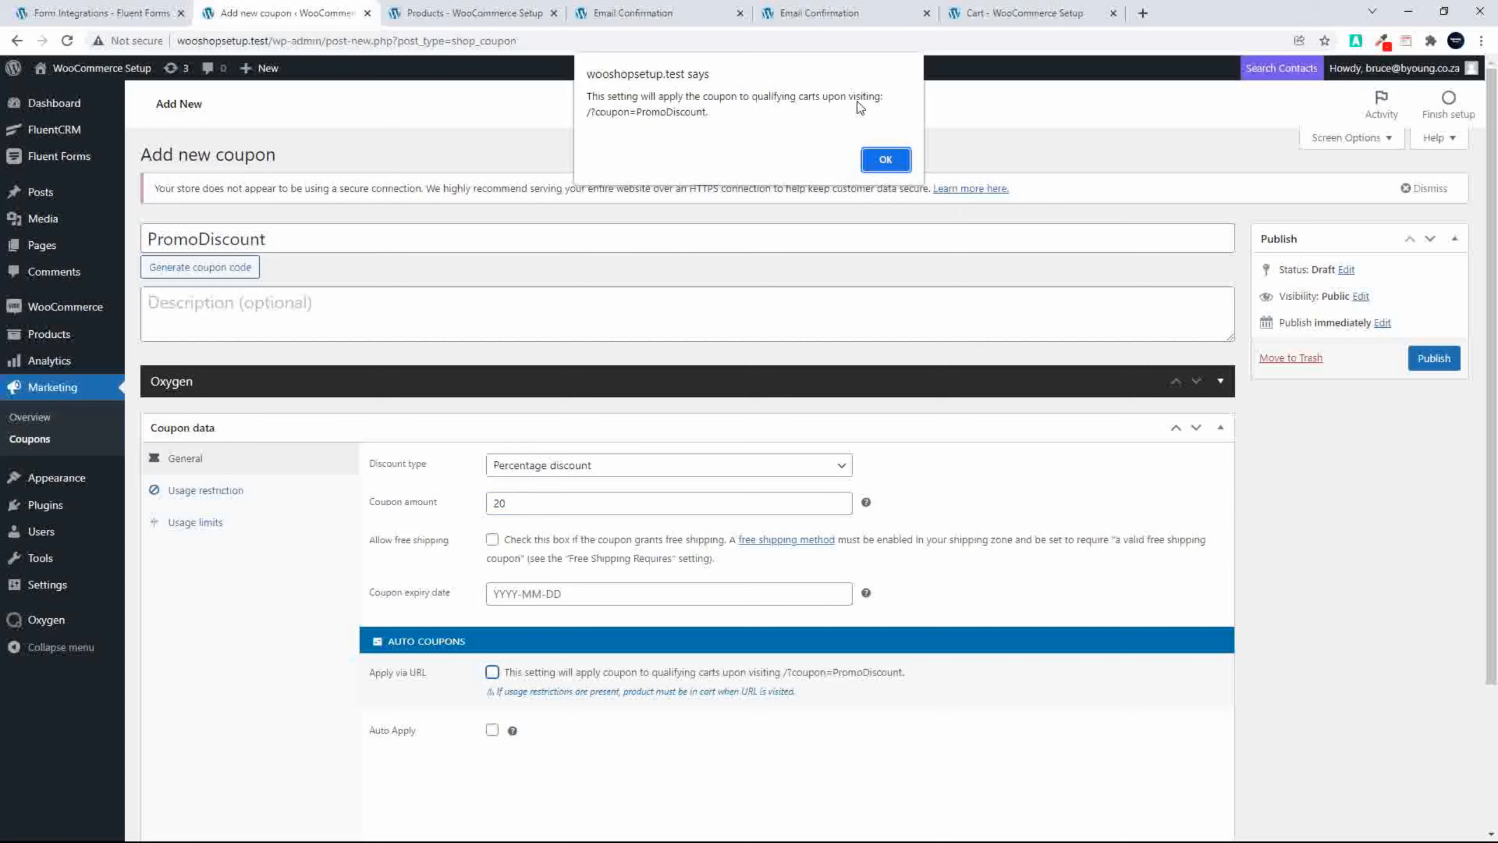
{"action": "left_click", "coordinate": [886, 160]}
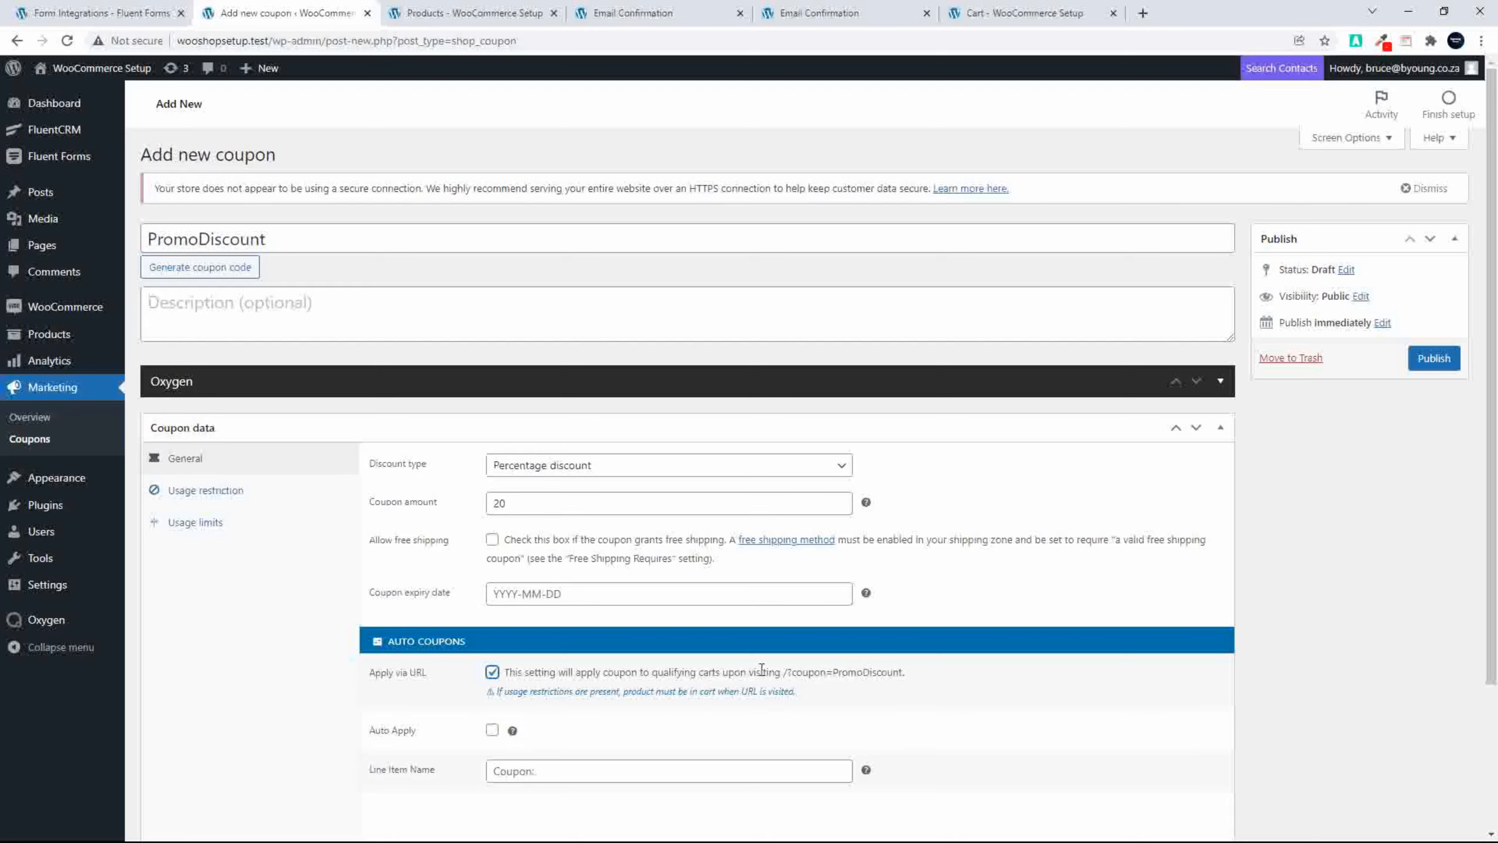
{"action": "left_click", "coordinate": [1431, 361]}
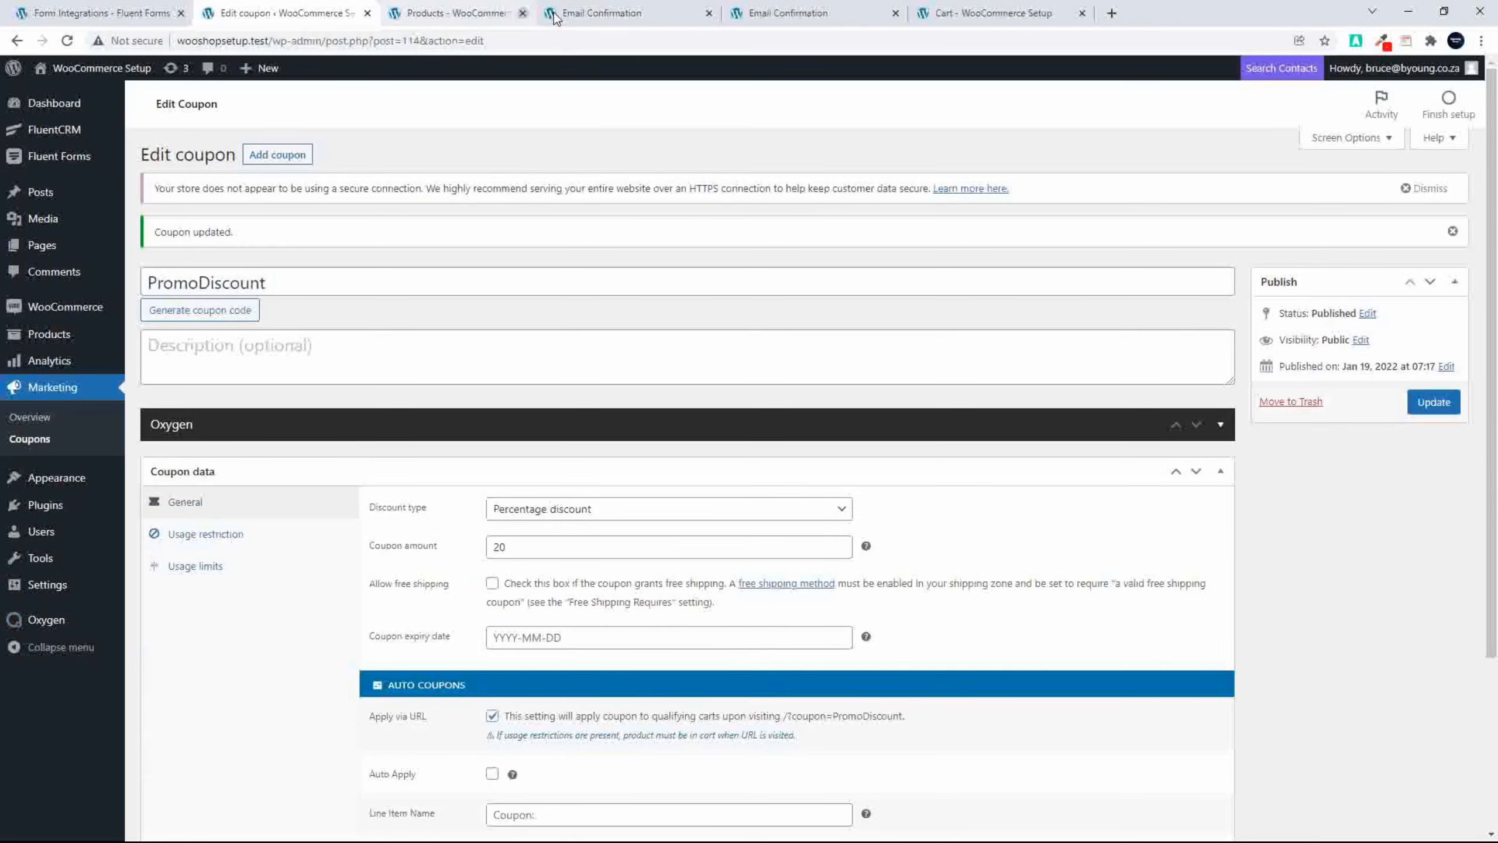
Step: Close the leftover Products, Email Confirmation and Cart pages and return to the form's integrations page
{"action": "left_click", "coordinate": [555, 13]}
{"action": "left_click", "coordinate": [554, 13]}
{"action": "left_click", "coordinate": [554, 12]}
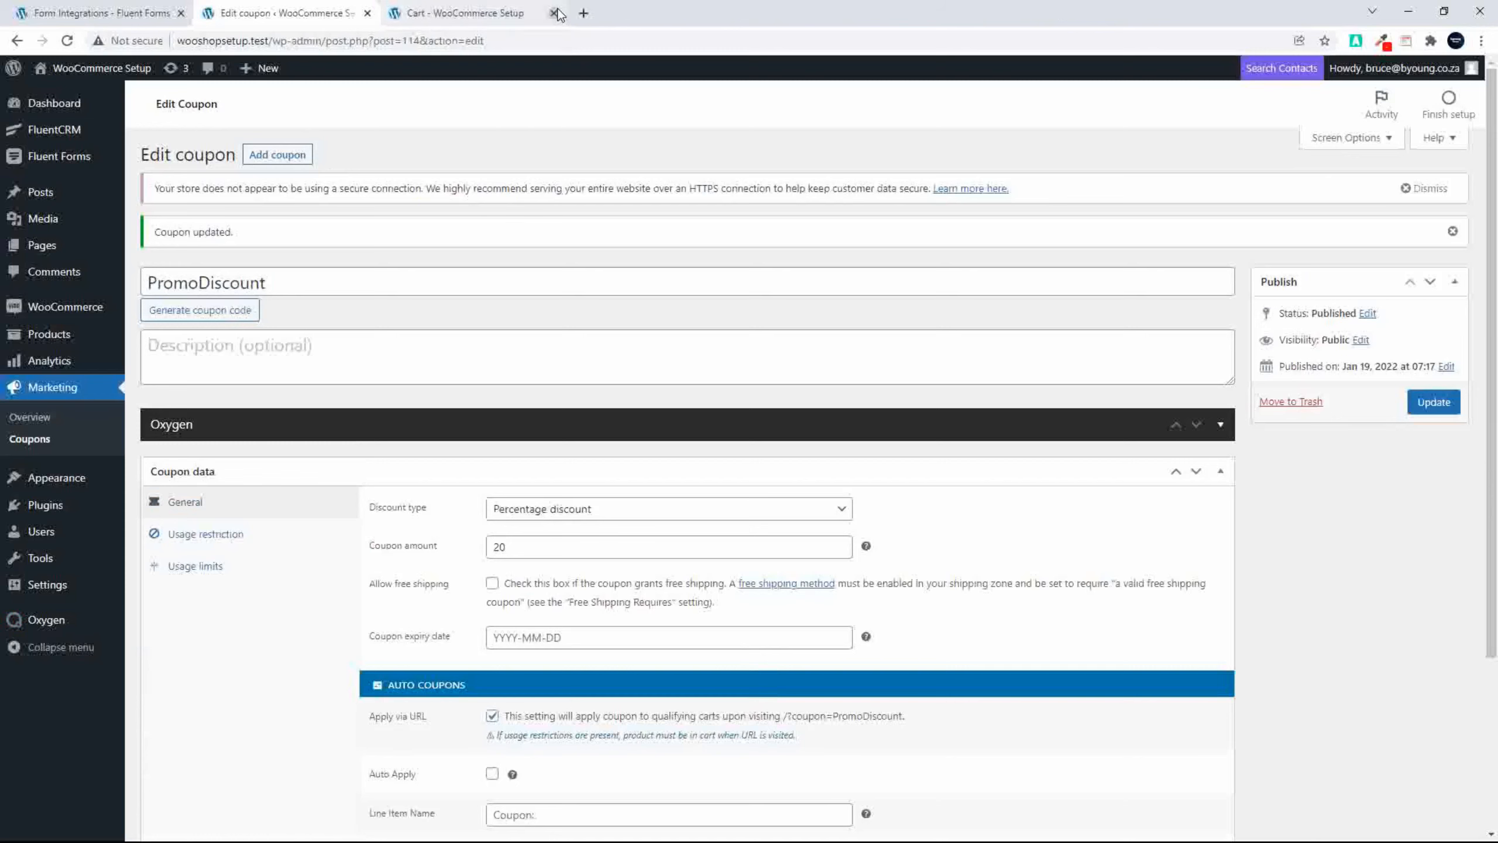
{"action": "left_click", "coordinate": [555, 13]}
{"action": "left_click", "coordinate": [100, 13]}
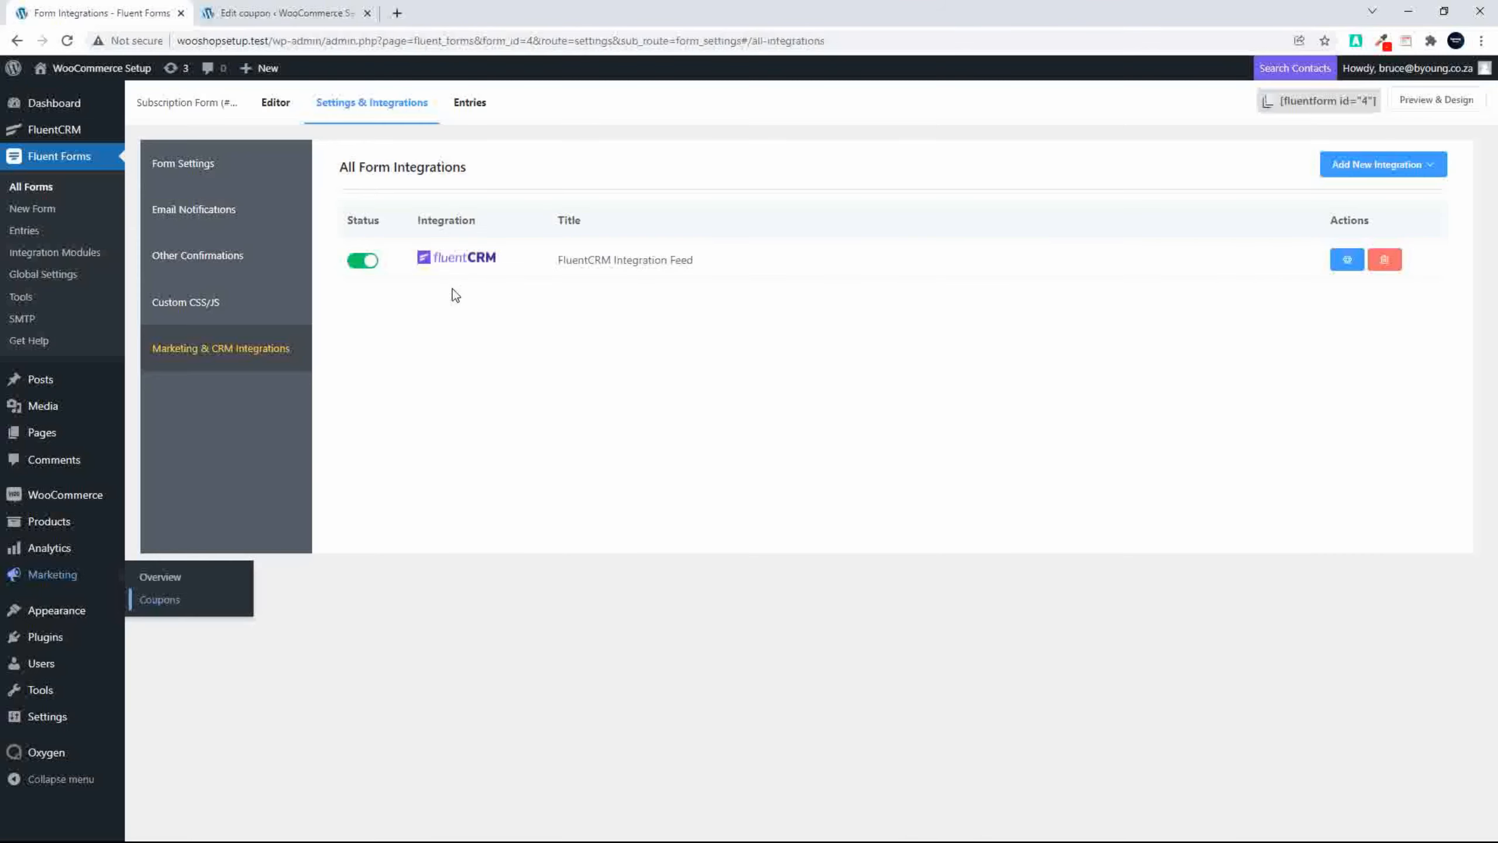
Step: Delete the existing subscribed contact from the FluentCRM contacts
{"action": "left_click", "coordinate": [50, 133]}
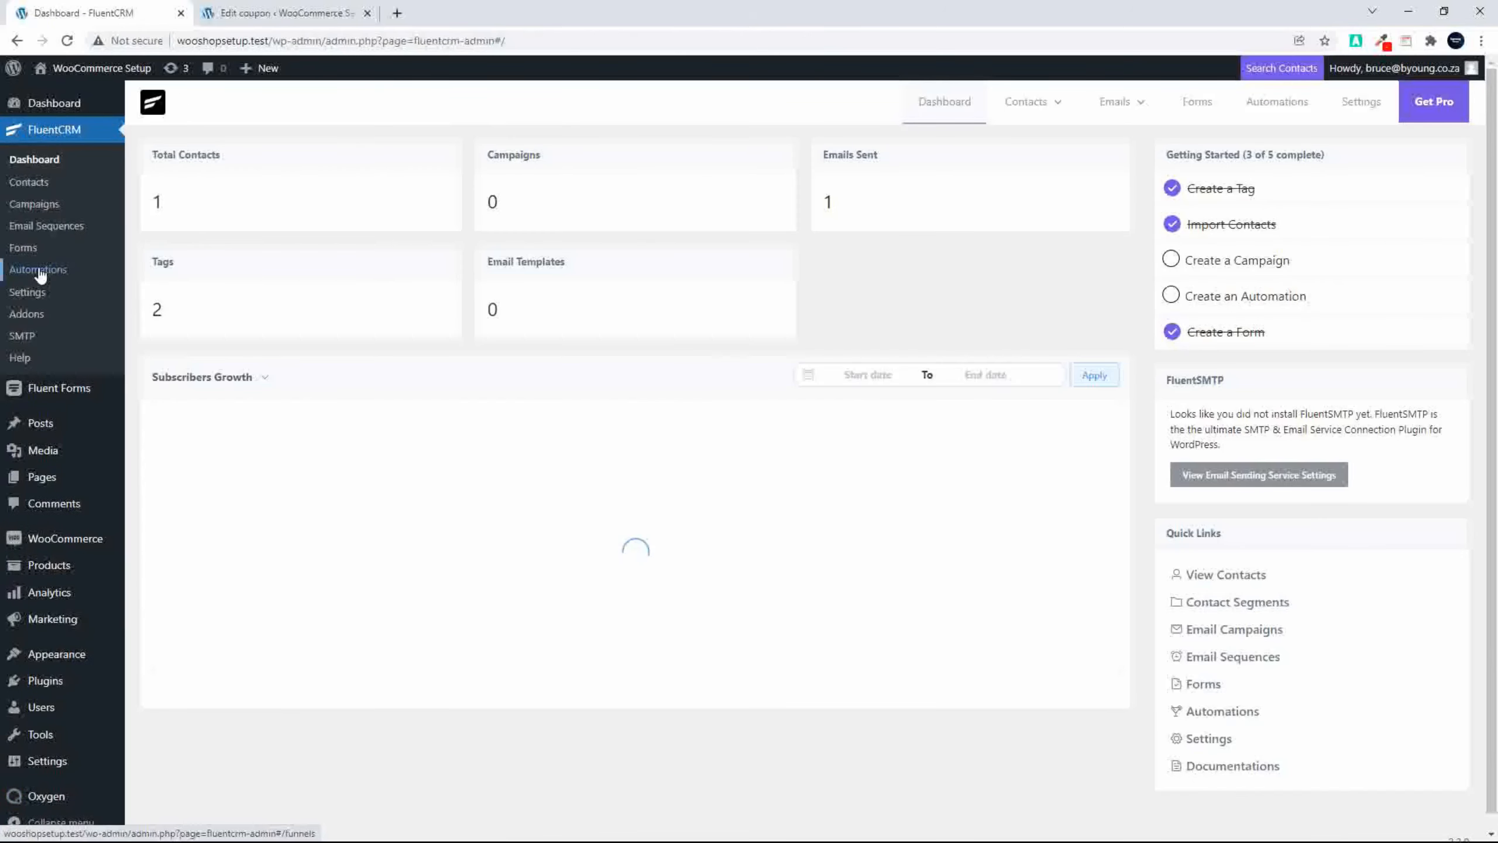
{"action": "left_click", "coordinate": [39, 273]}
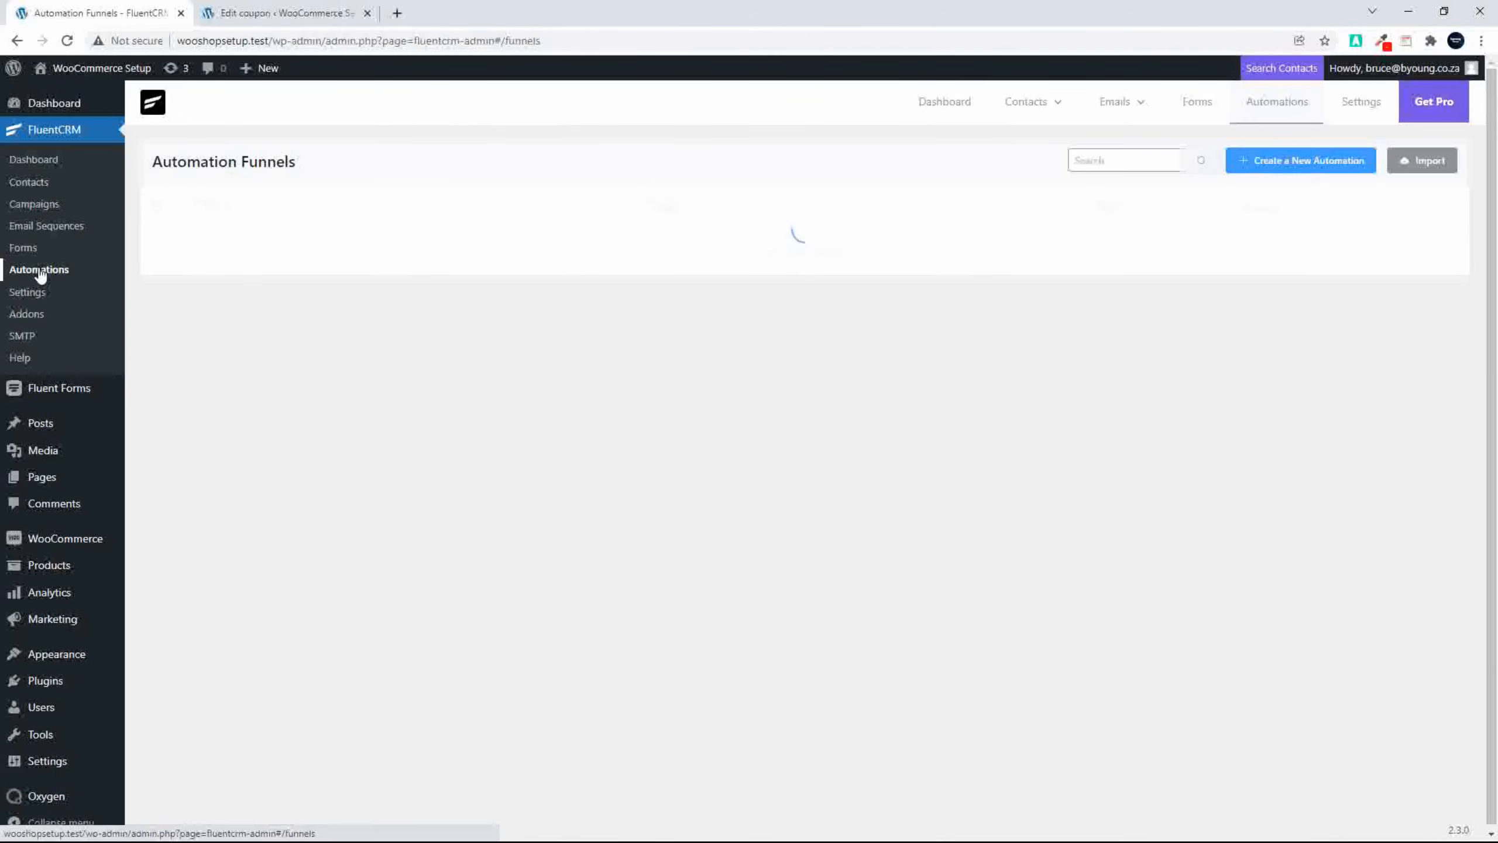
{"action": "left_click", "coordinate": [41, 160]}
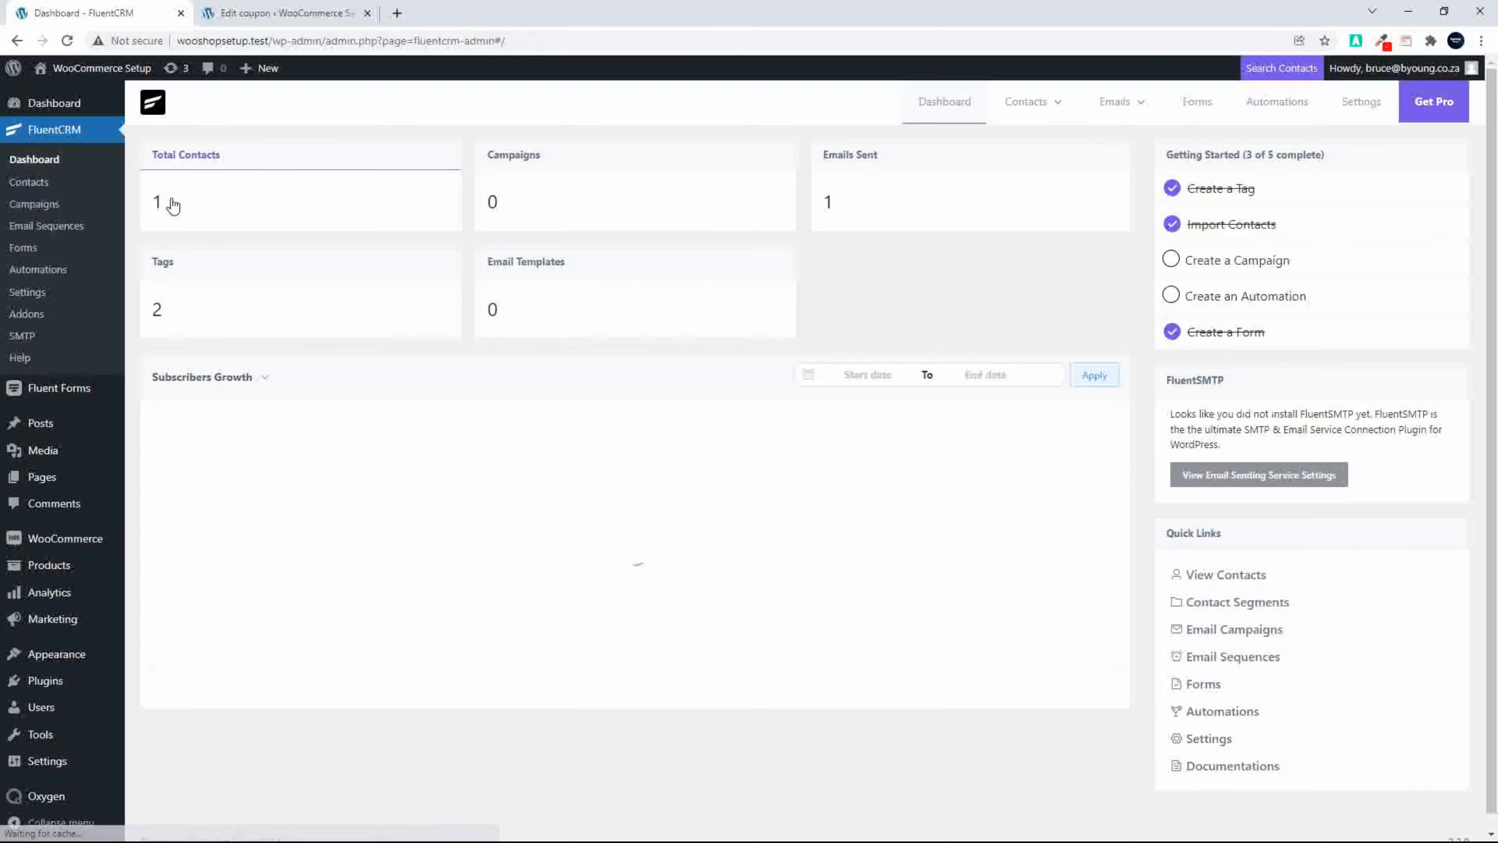
{"action": "left_click", "coordinate": [158, 201]}
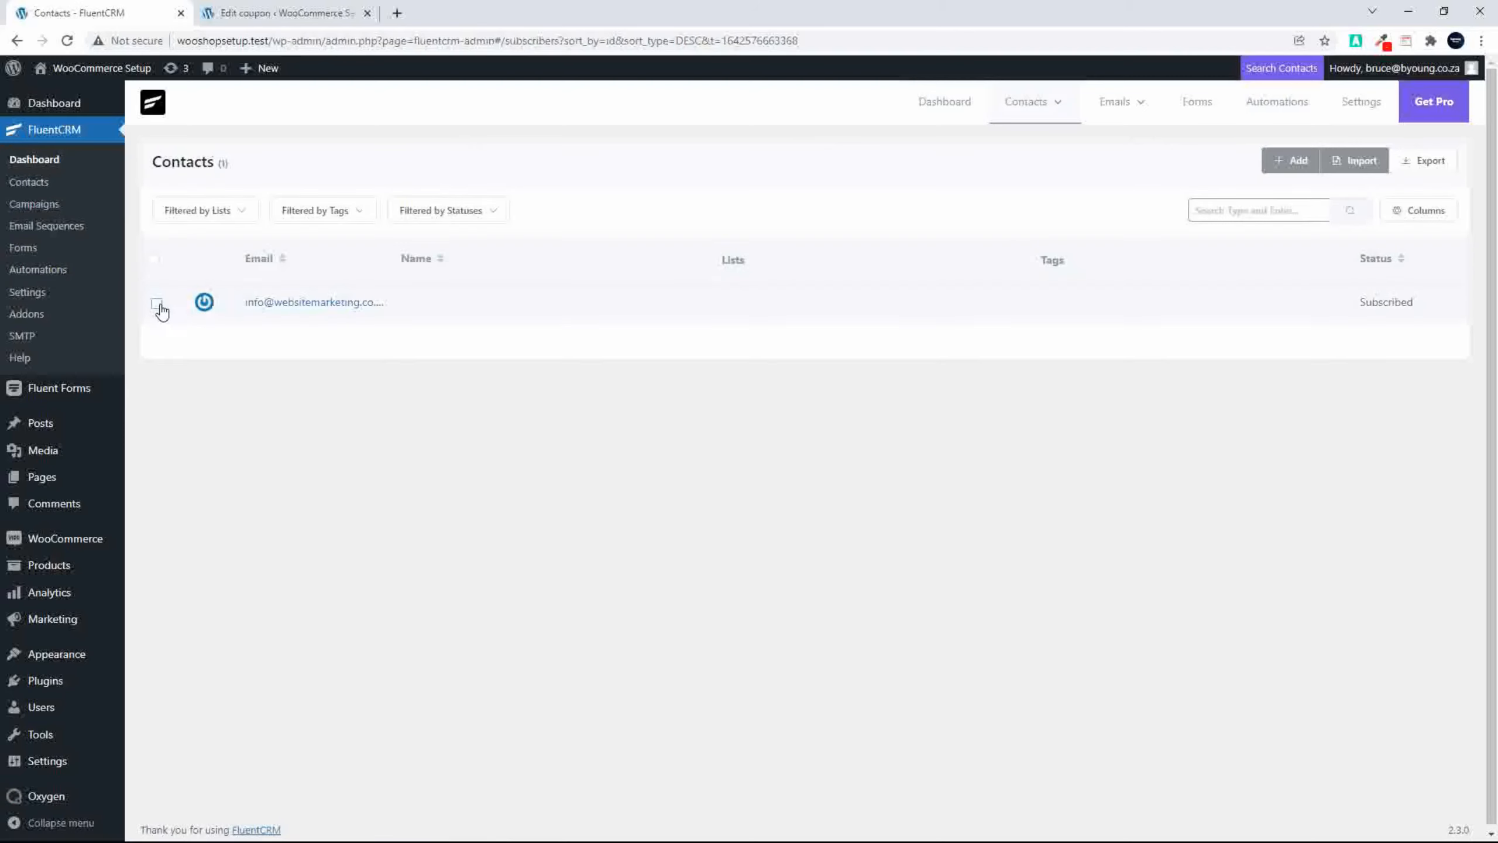
{"action": "left_click", "coordinate": [157, 304]}
{"action": "left_click", "coordinate": [201, 346]}
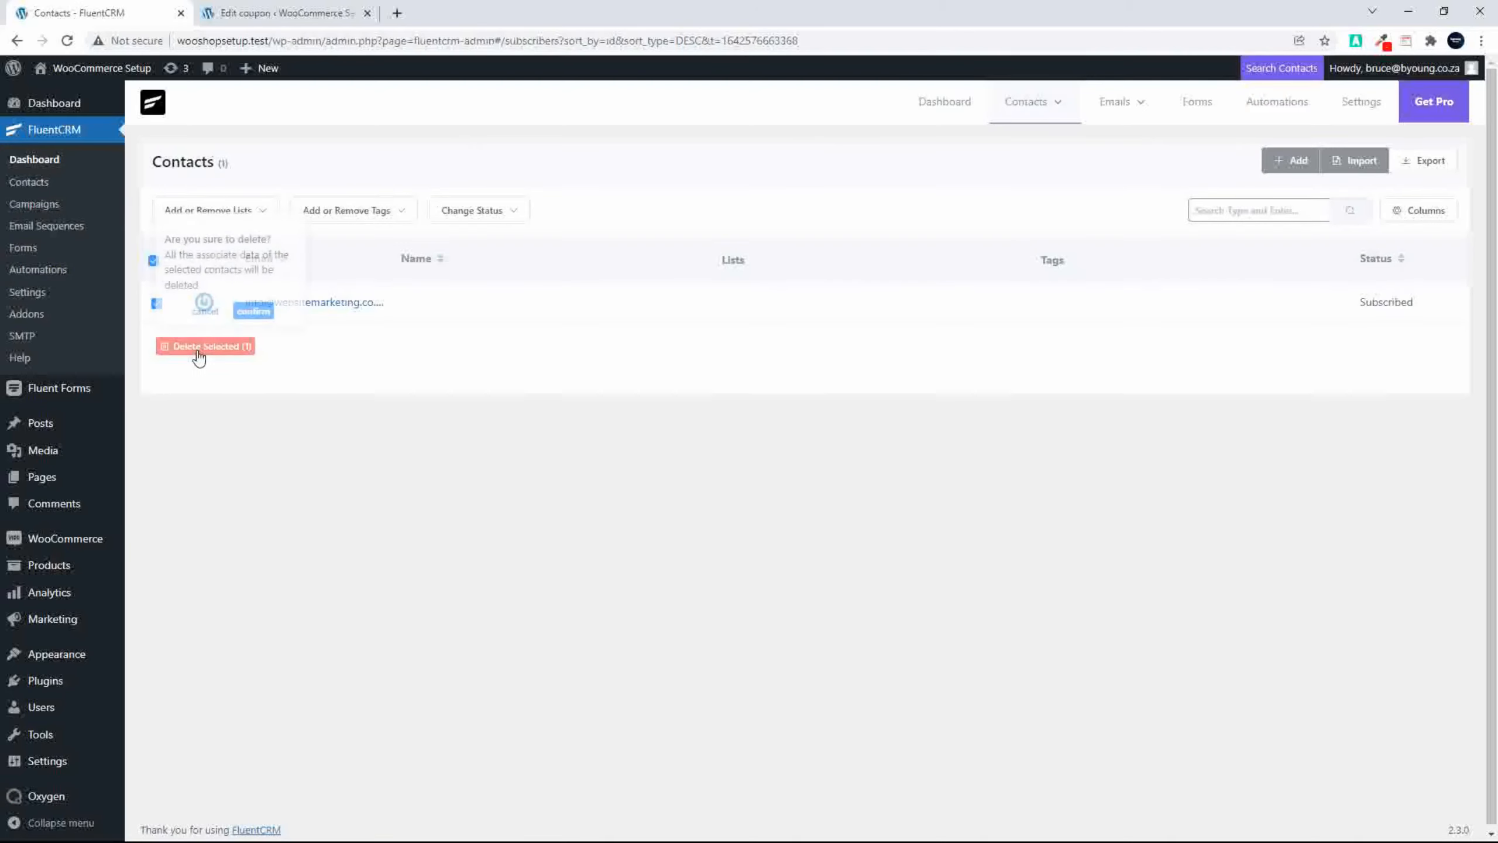
{"action": "left_click", "coordinate": [253, 311]}
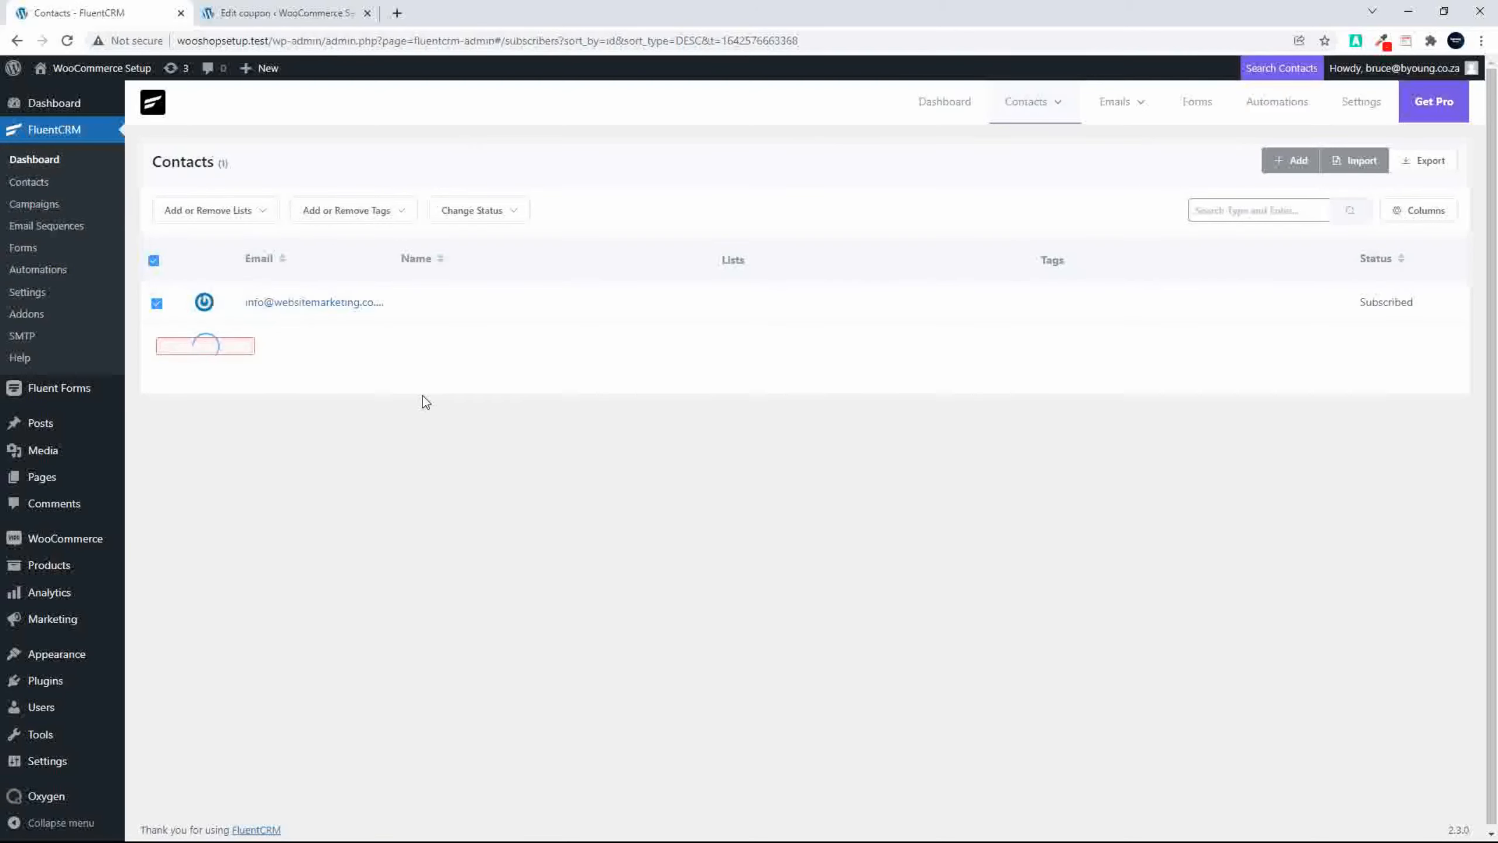
Step: Create an automation funnel labelled "Promo Email Subscription" with the New Form Submission (Fluent Forms) trigger
{"action": "left_click", "coordinate": [43, 282]}
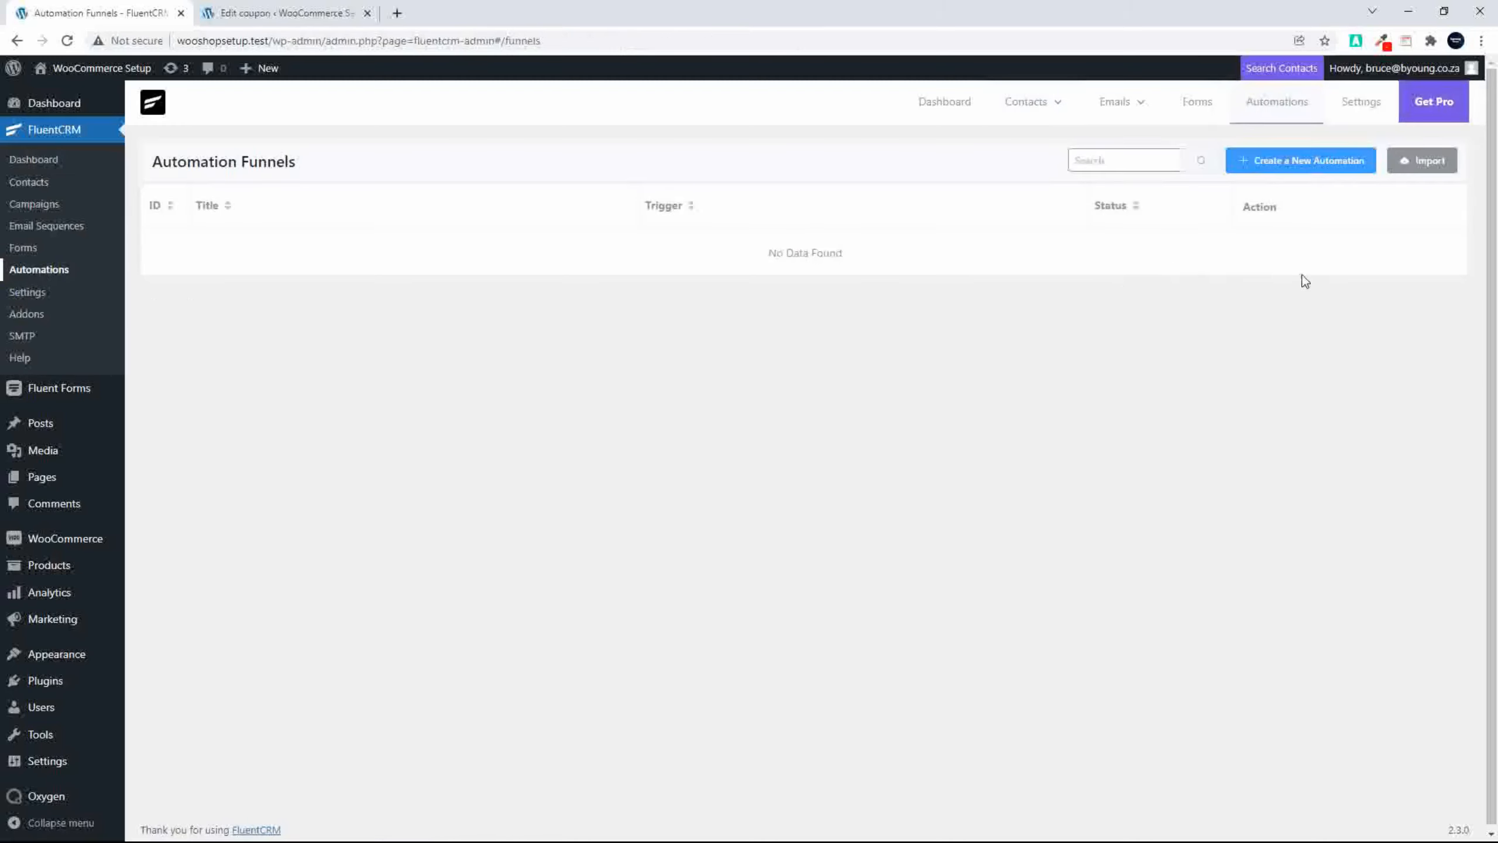
{"action": "left_click", "coordinate": [1261, 162]}
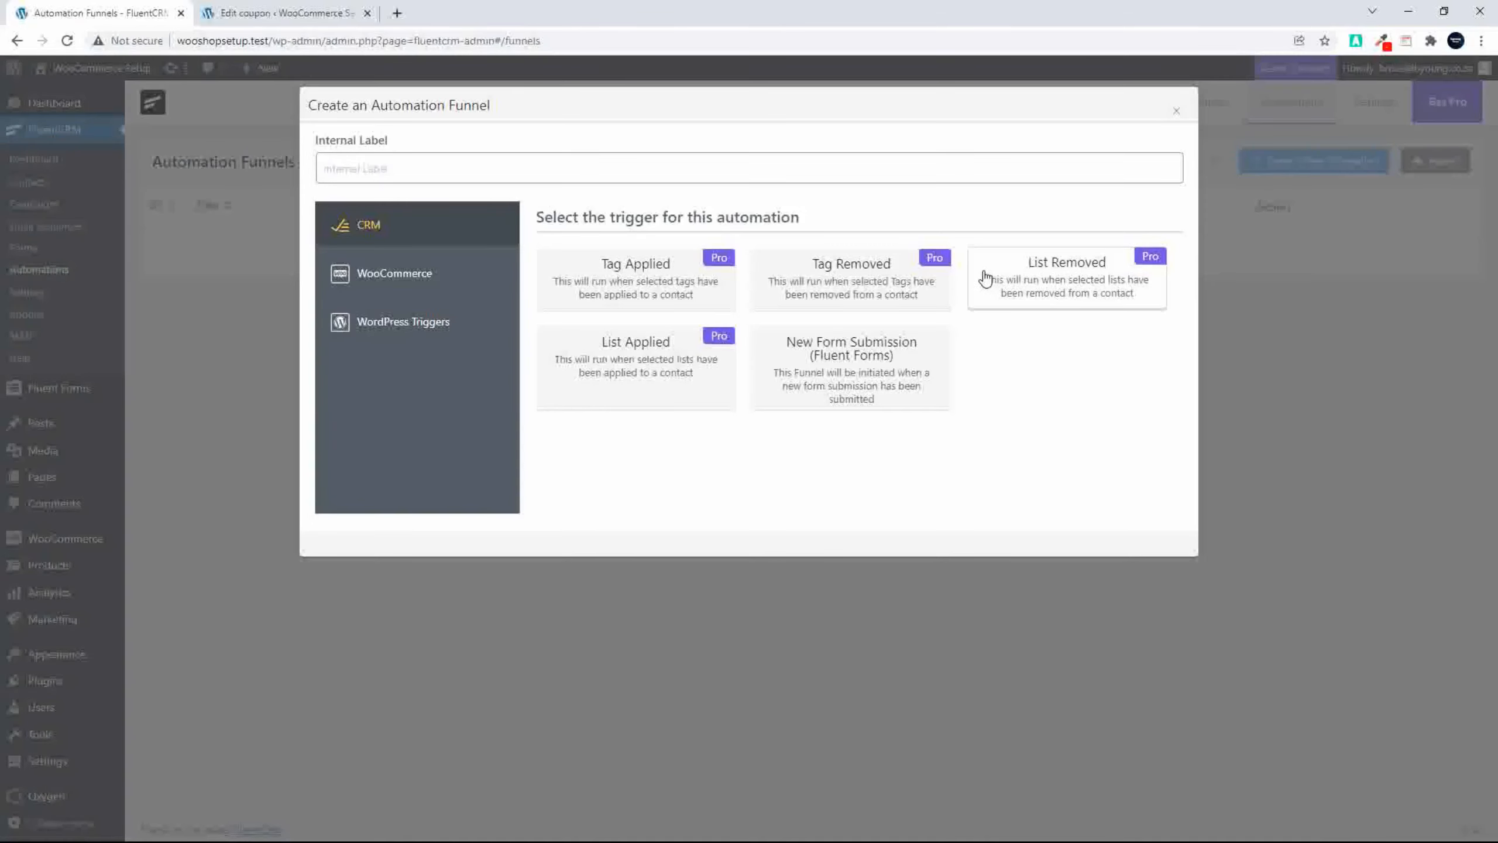
{"action": "left_click", "coordinate": [874, 382]}
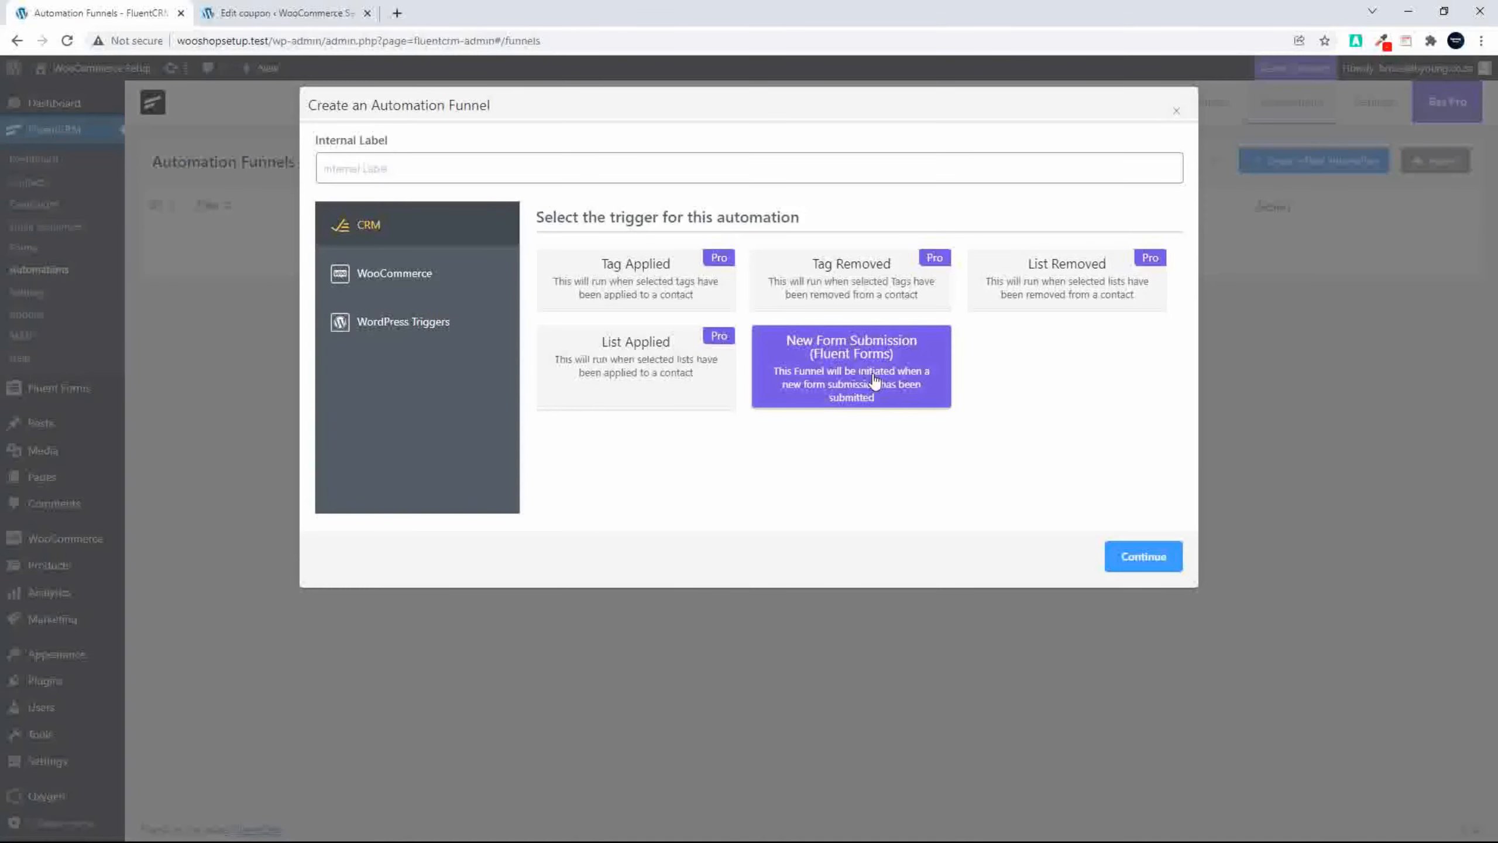
{"action": "left_click", "coordinate": [1144, 557]}
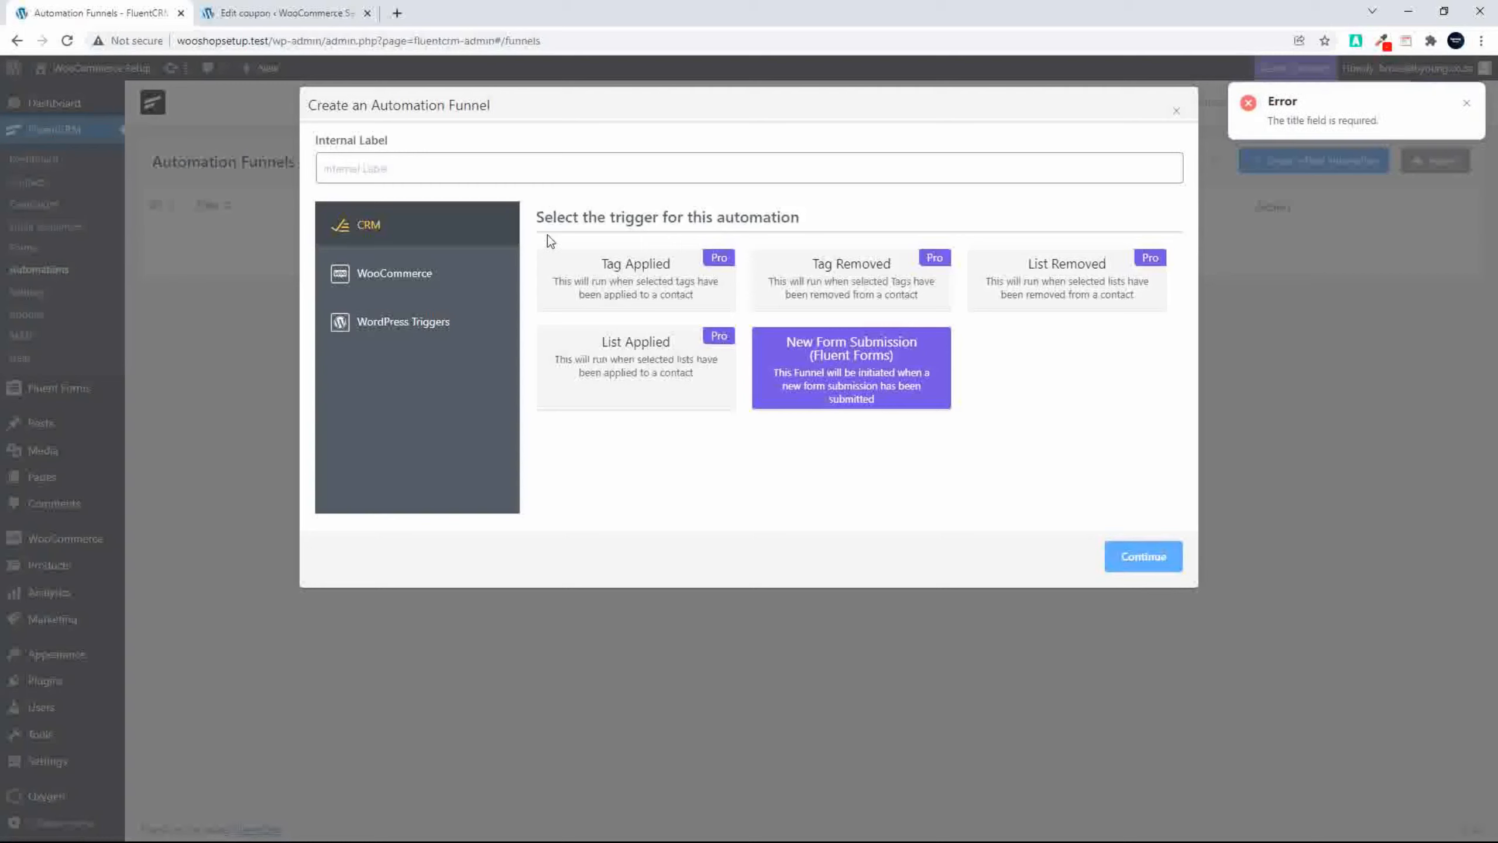
{"action": "left_click", "coordinate": [464, 165]}
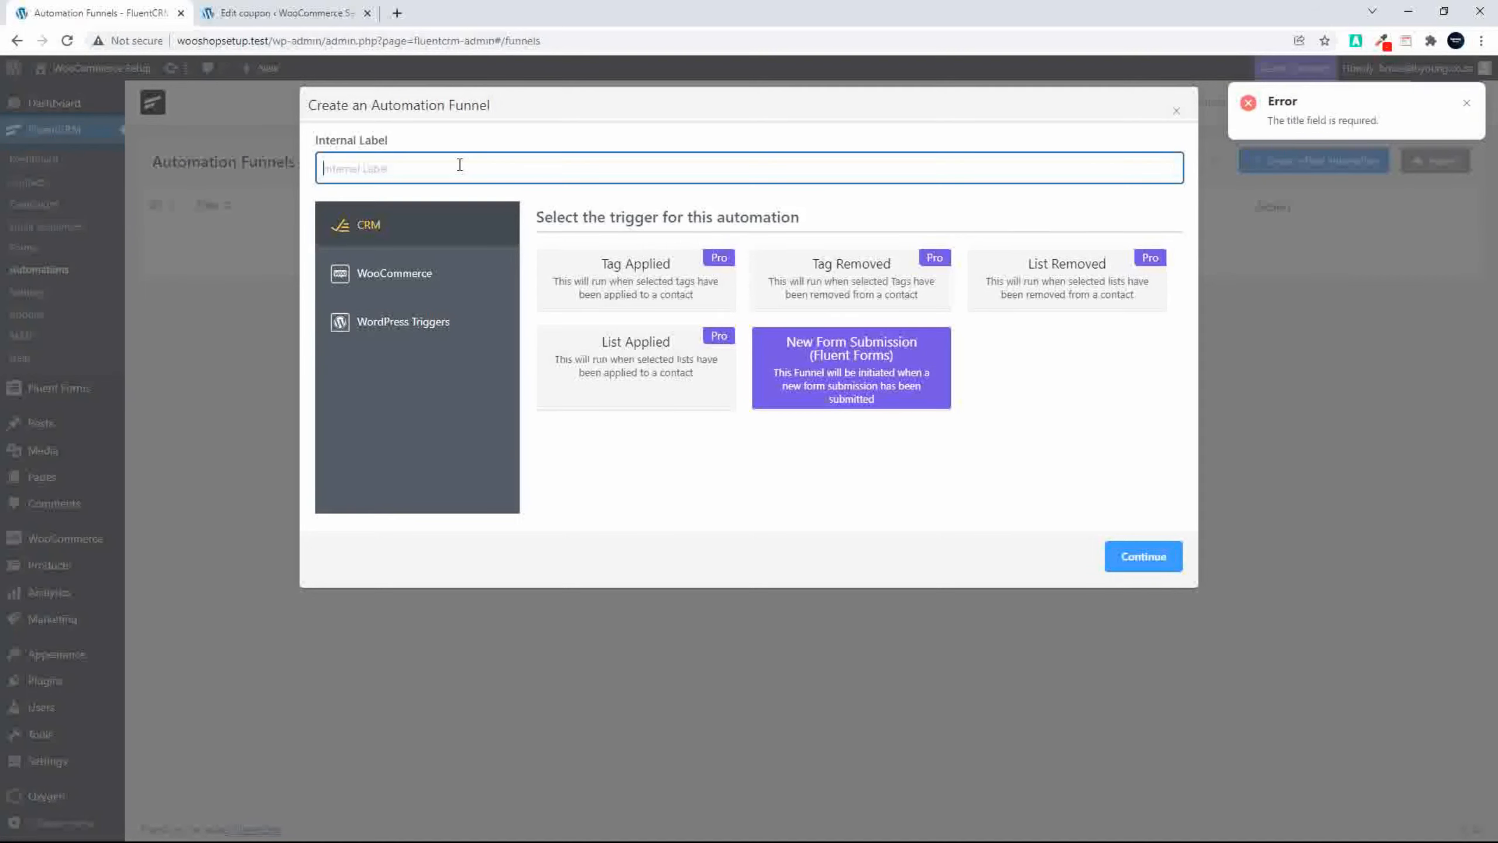
{"action": "type", "text": "Promo Email Subscription"}
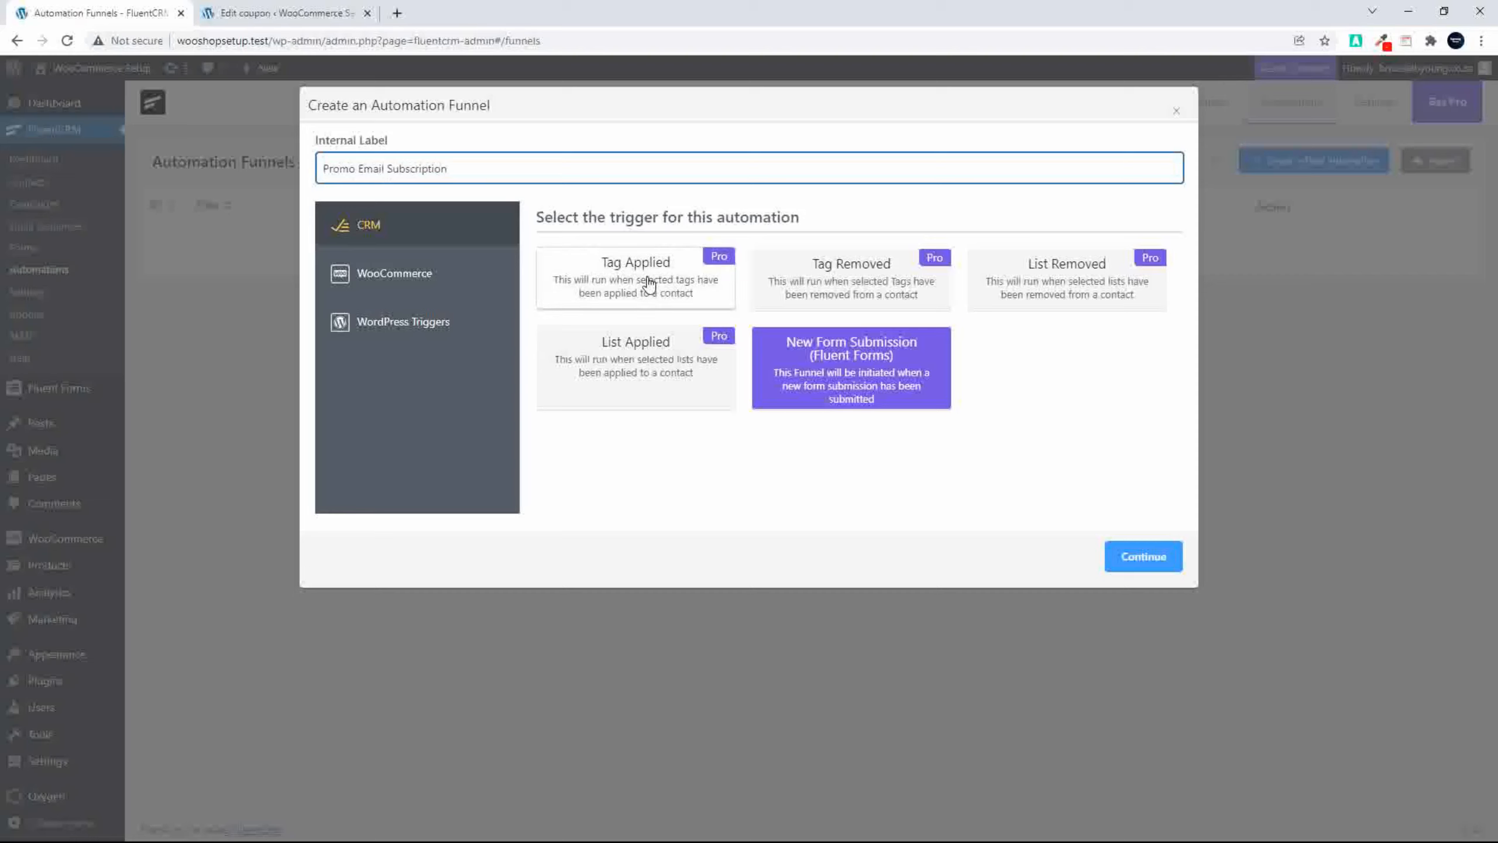
{"action": "left_click", "coordinate": [813, 358]}
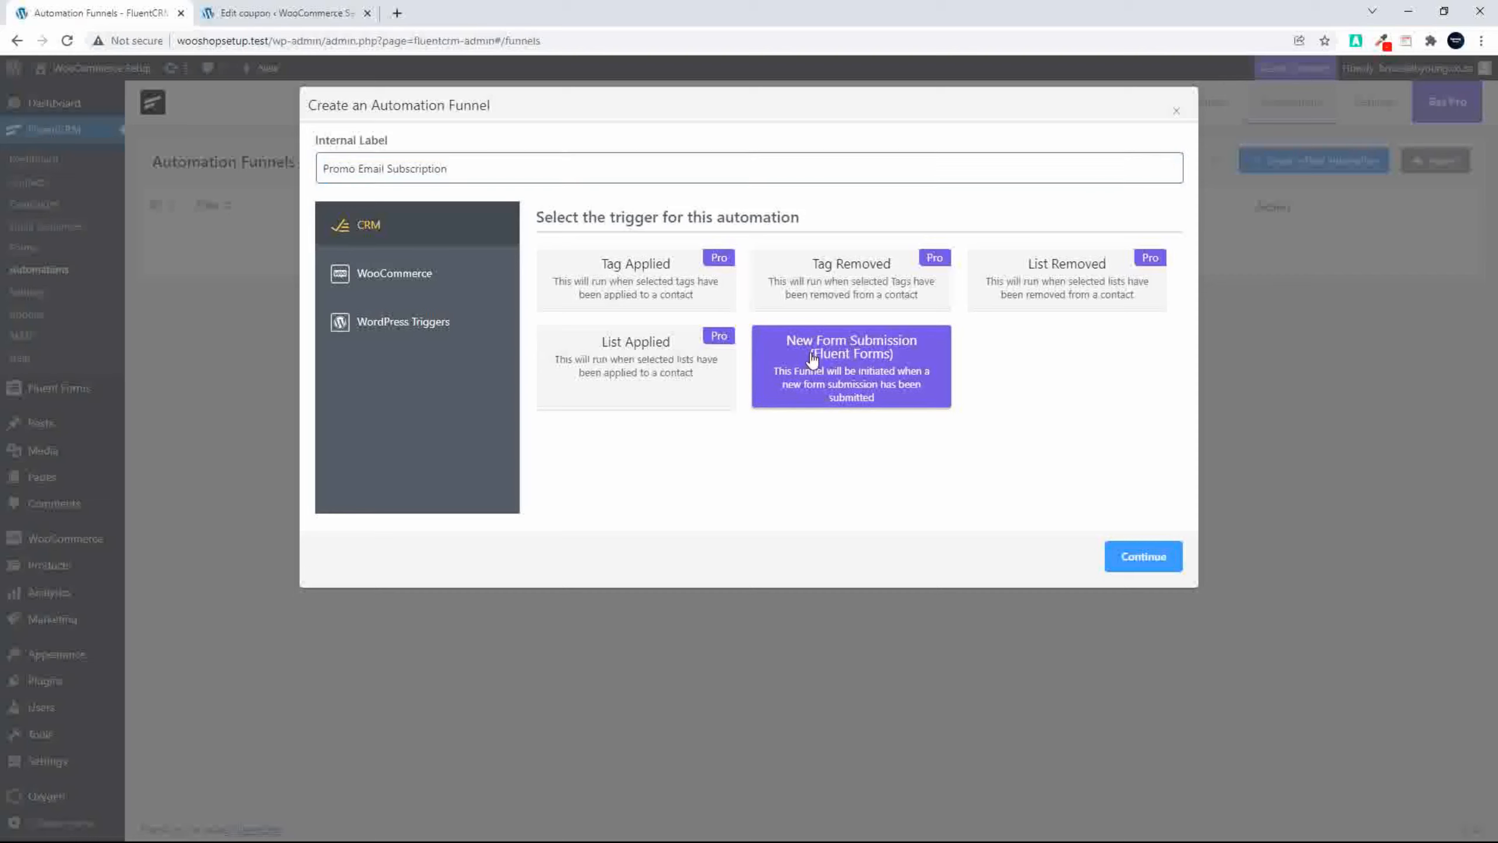
{"action": "left_click", "coordinate": [1152, 557]}
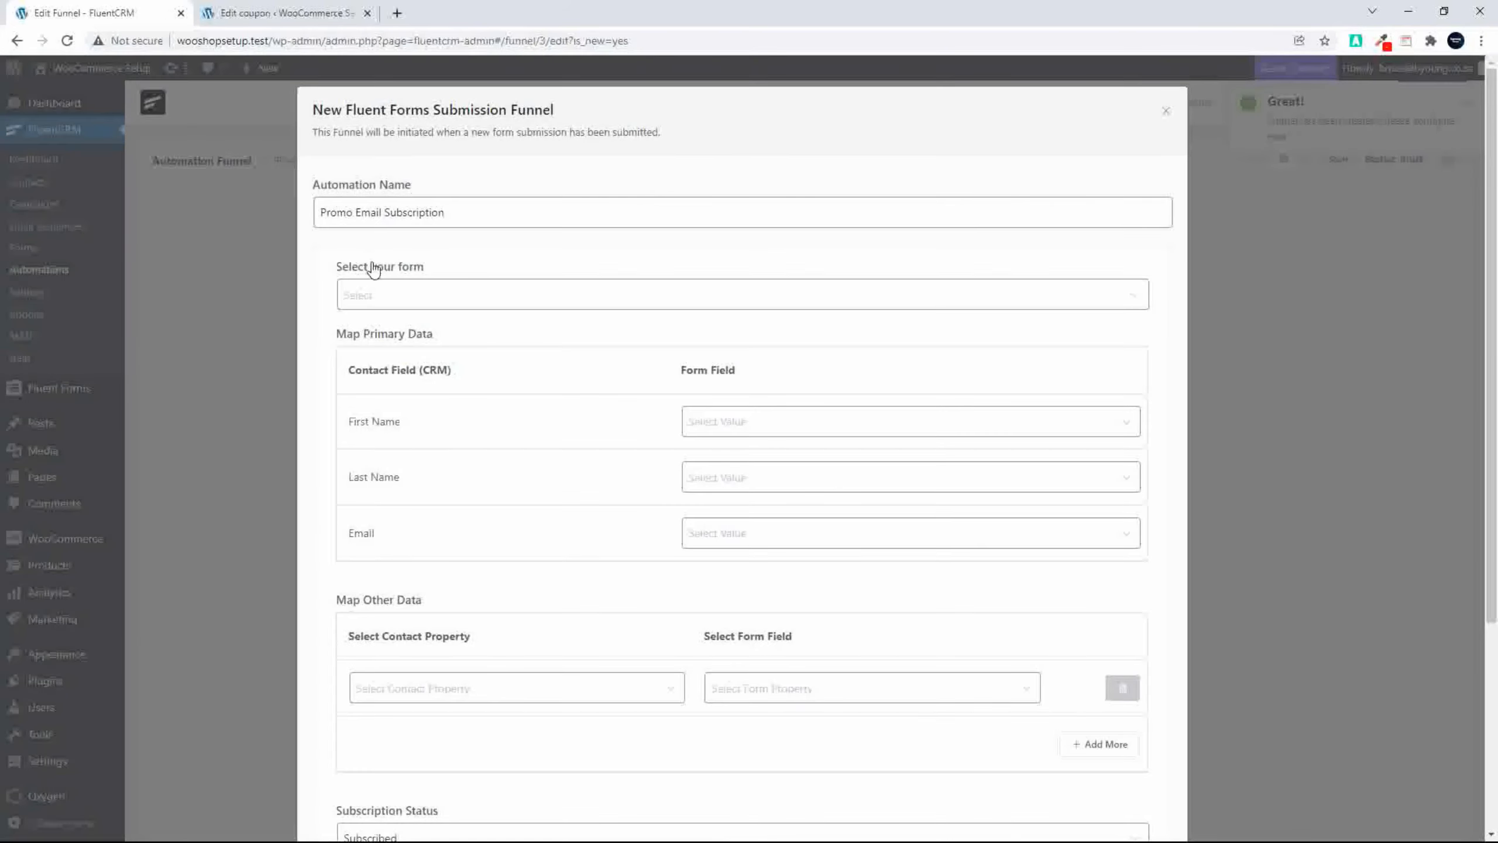
Step: Set the funnel's trigger form to Subscription Form (#4), map the contact's Email to the form's Email field, and save the settings
{"action": "left_click", "coordinate": [390, 300]}
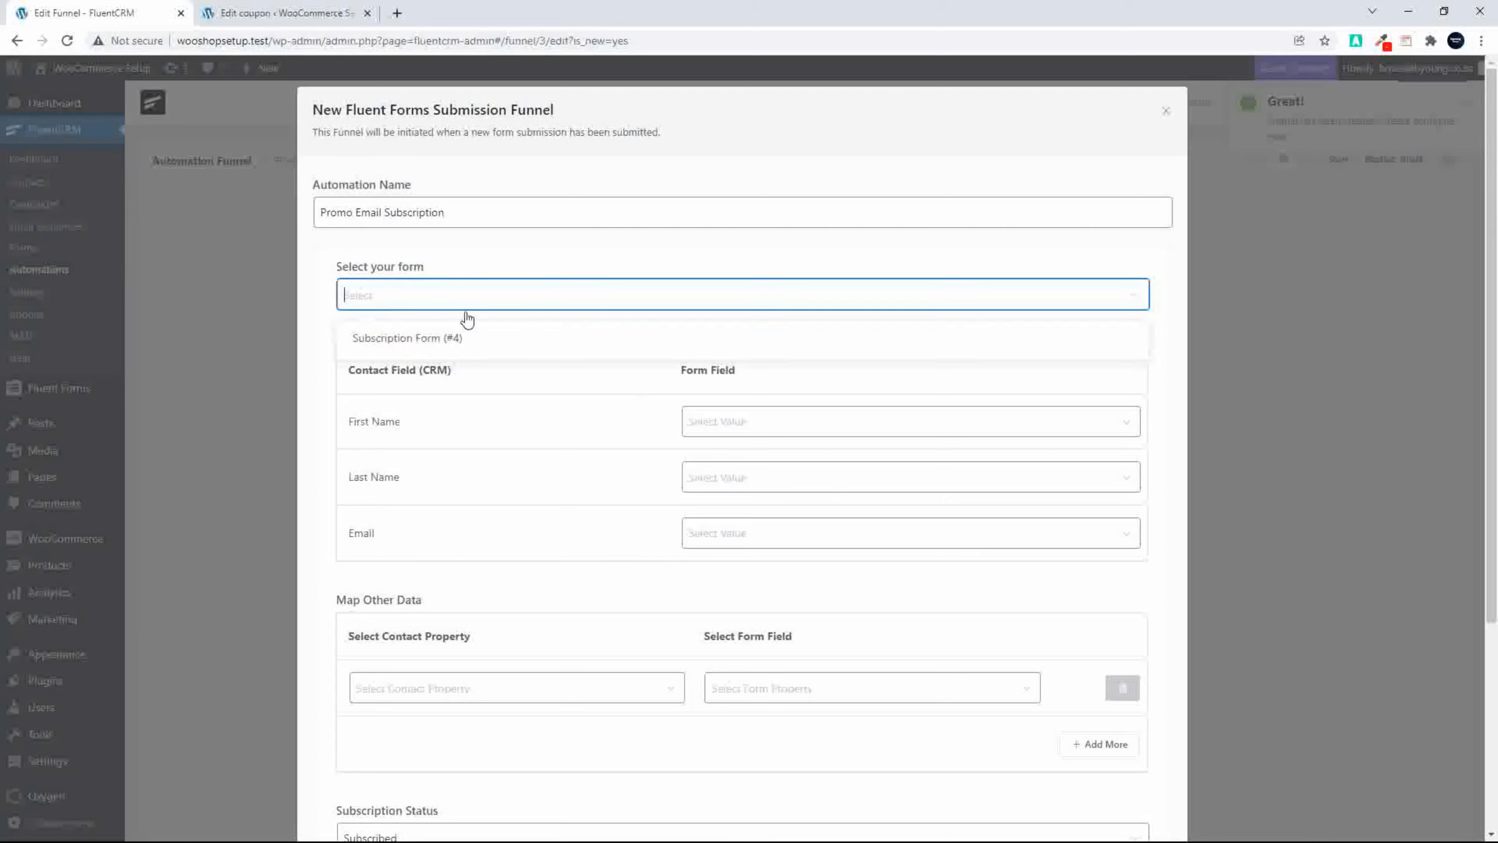
{"action": "left_click", "coordinate": [399, 340]}
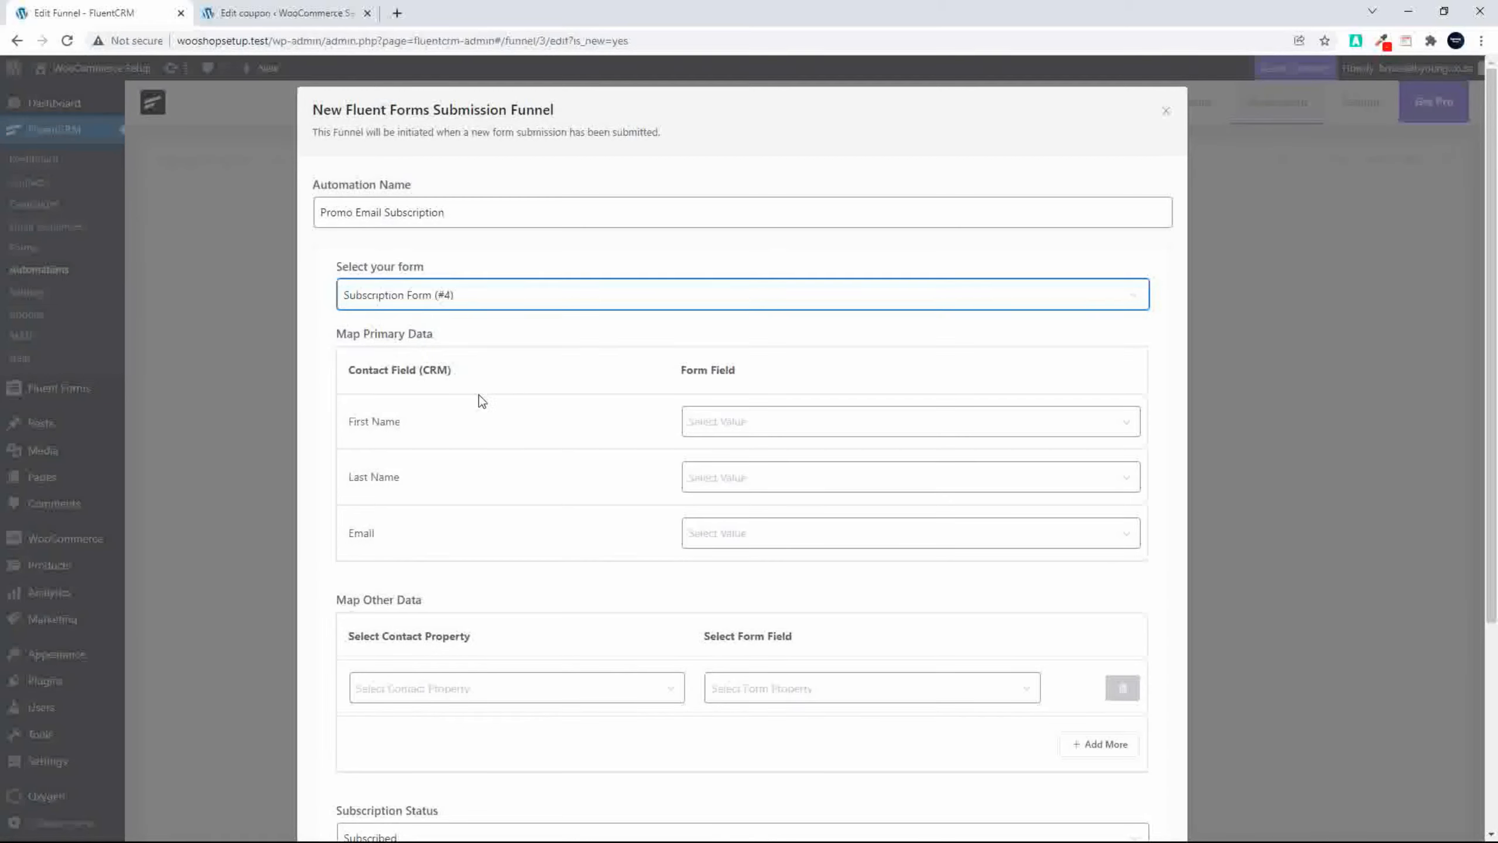
{"action": "left_click", "coordinate": [724, 533]}
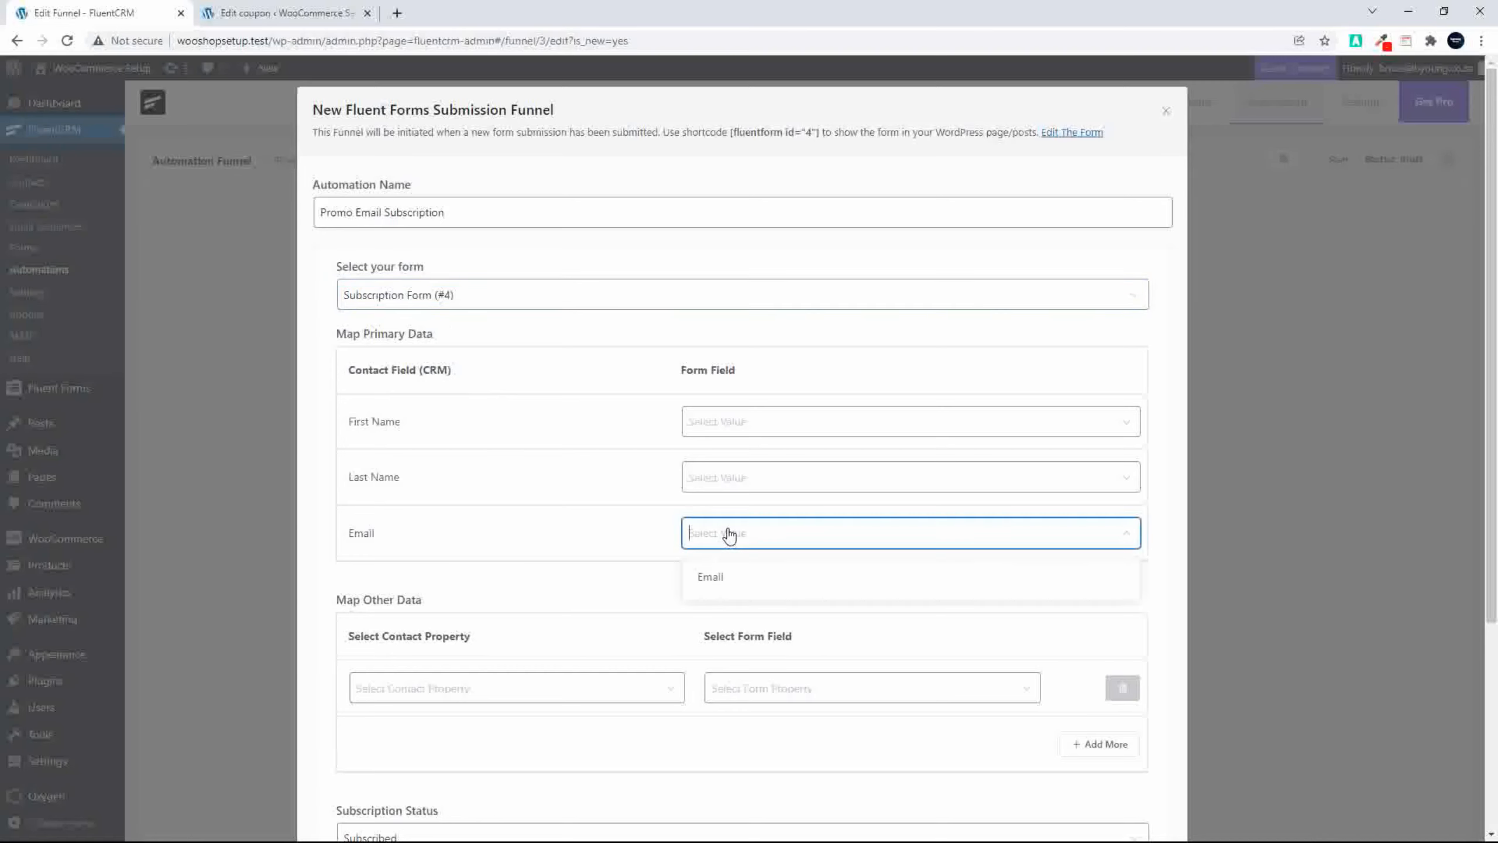
{"action": "left_click", "coordinate": [711, 578]}
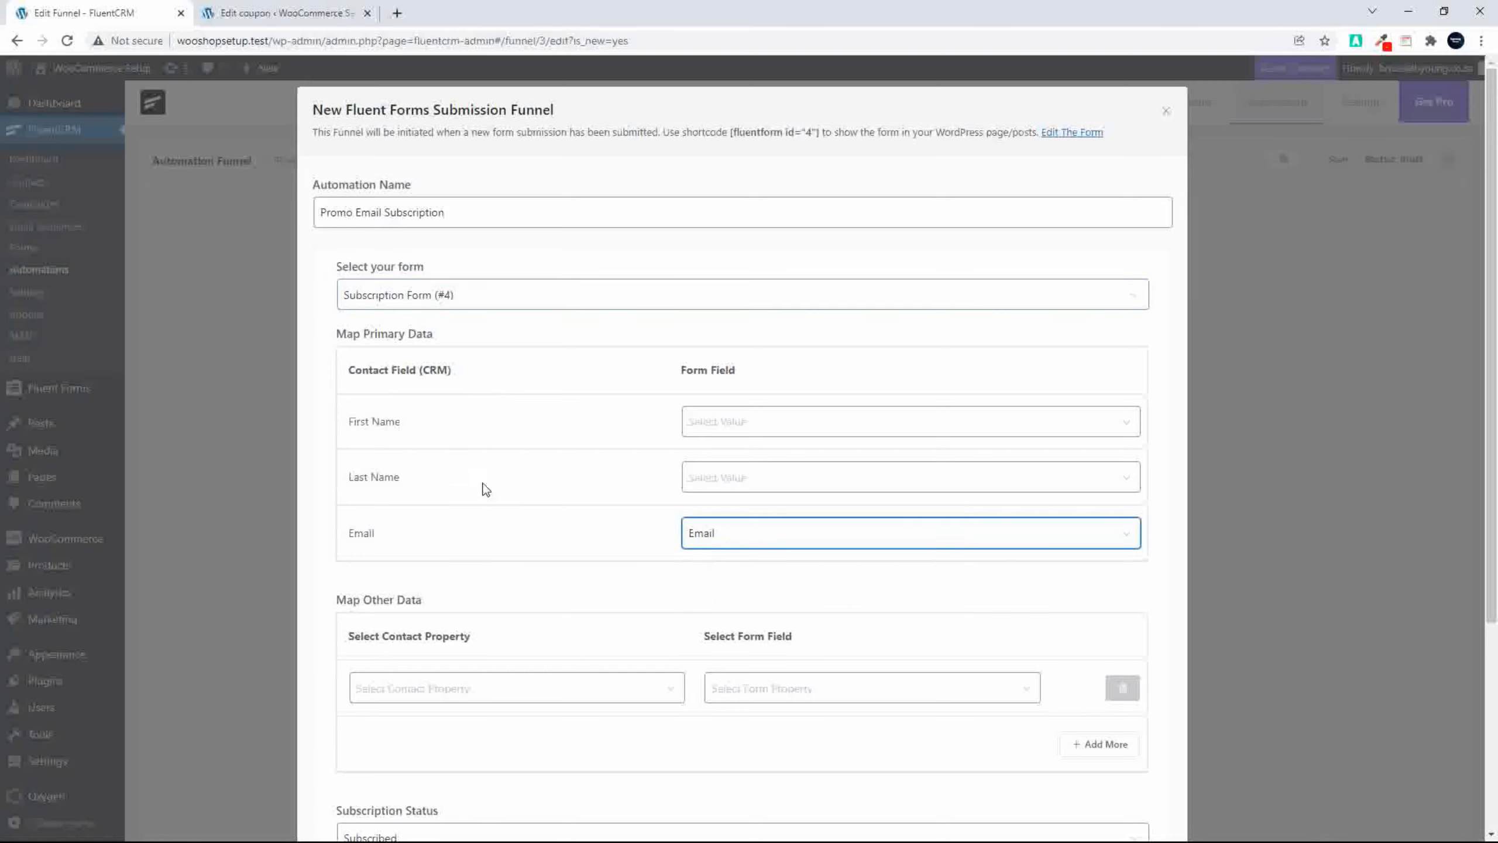
{"action": "scroll", "coordinate": [537, 621], "scroll_direction": "down", "scroll_amount": 5}
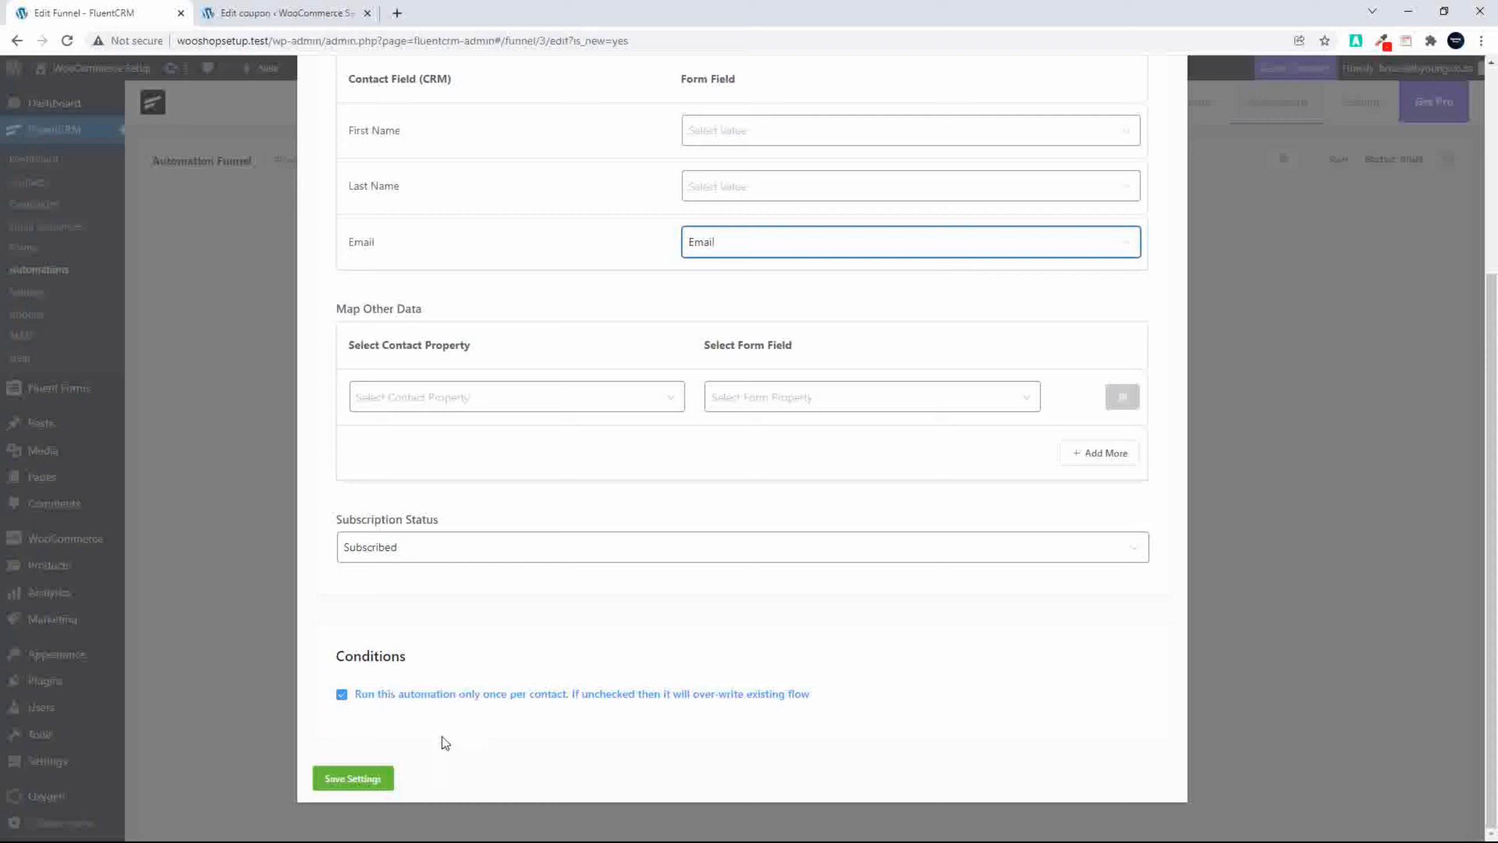
{"action": "left_click", "coordinate": [347, 787]}
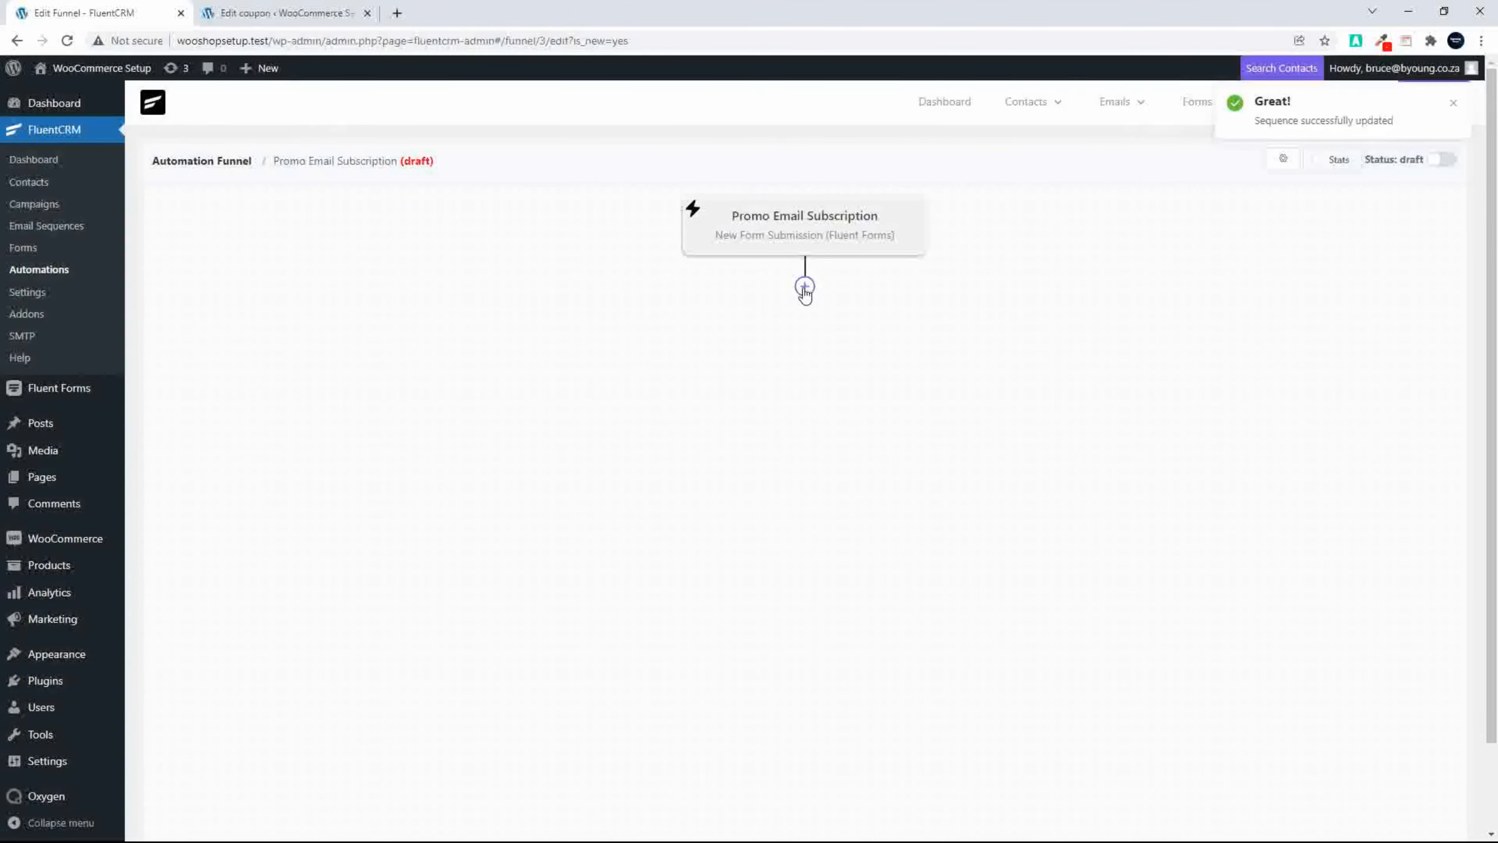
Step: Add an Apply Tag action after the trigger with the User Subscribed Promo tag and save it
{"action": "left_click", "coordinate": [805, 288]}
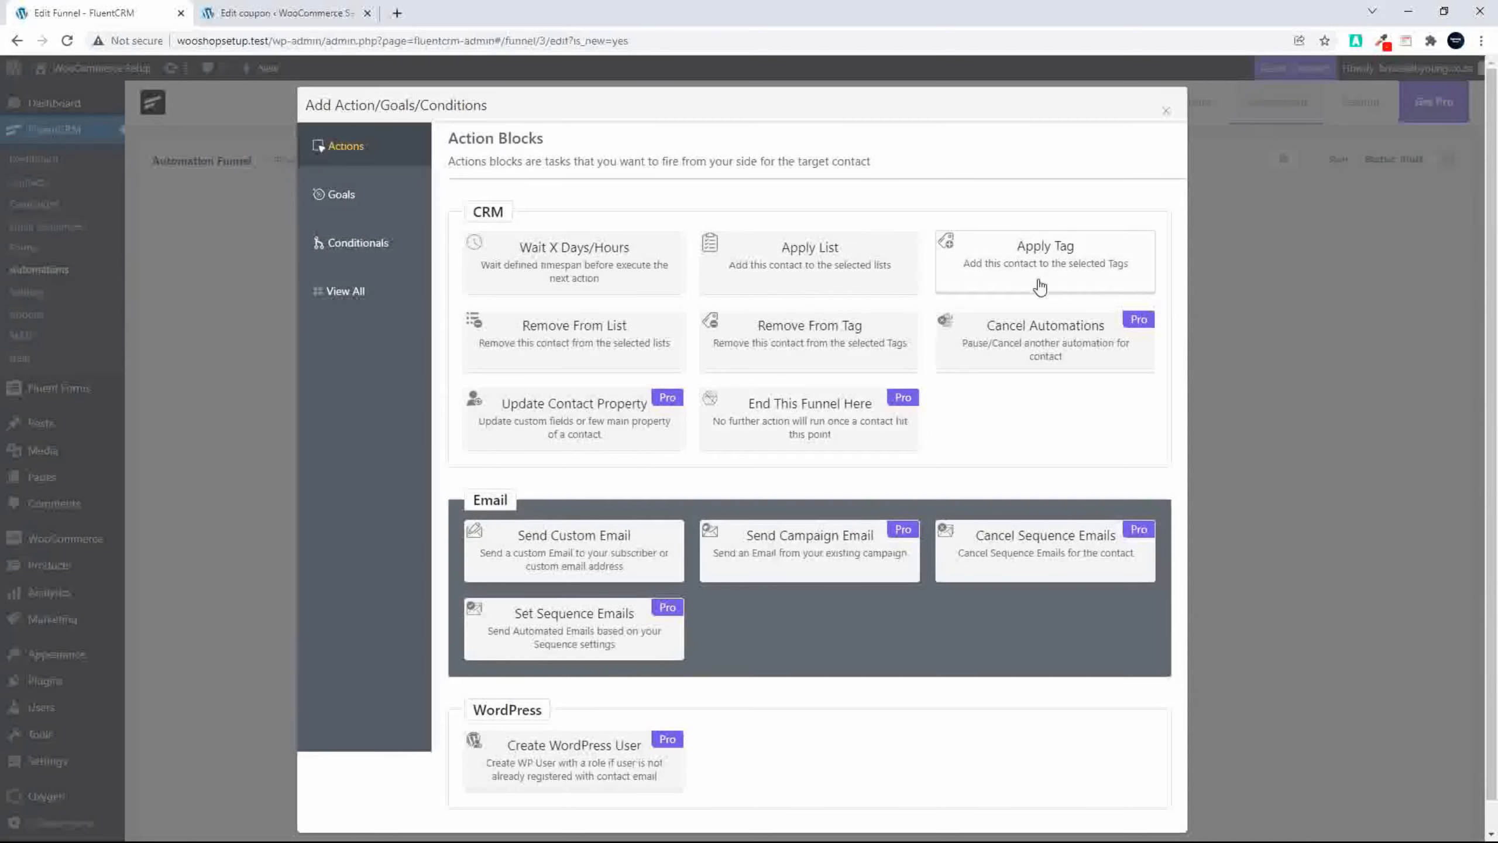
{"action": "left_click", "coordinate": [1011, 263]}
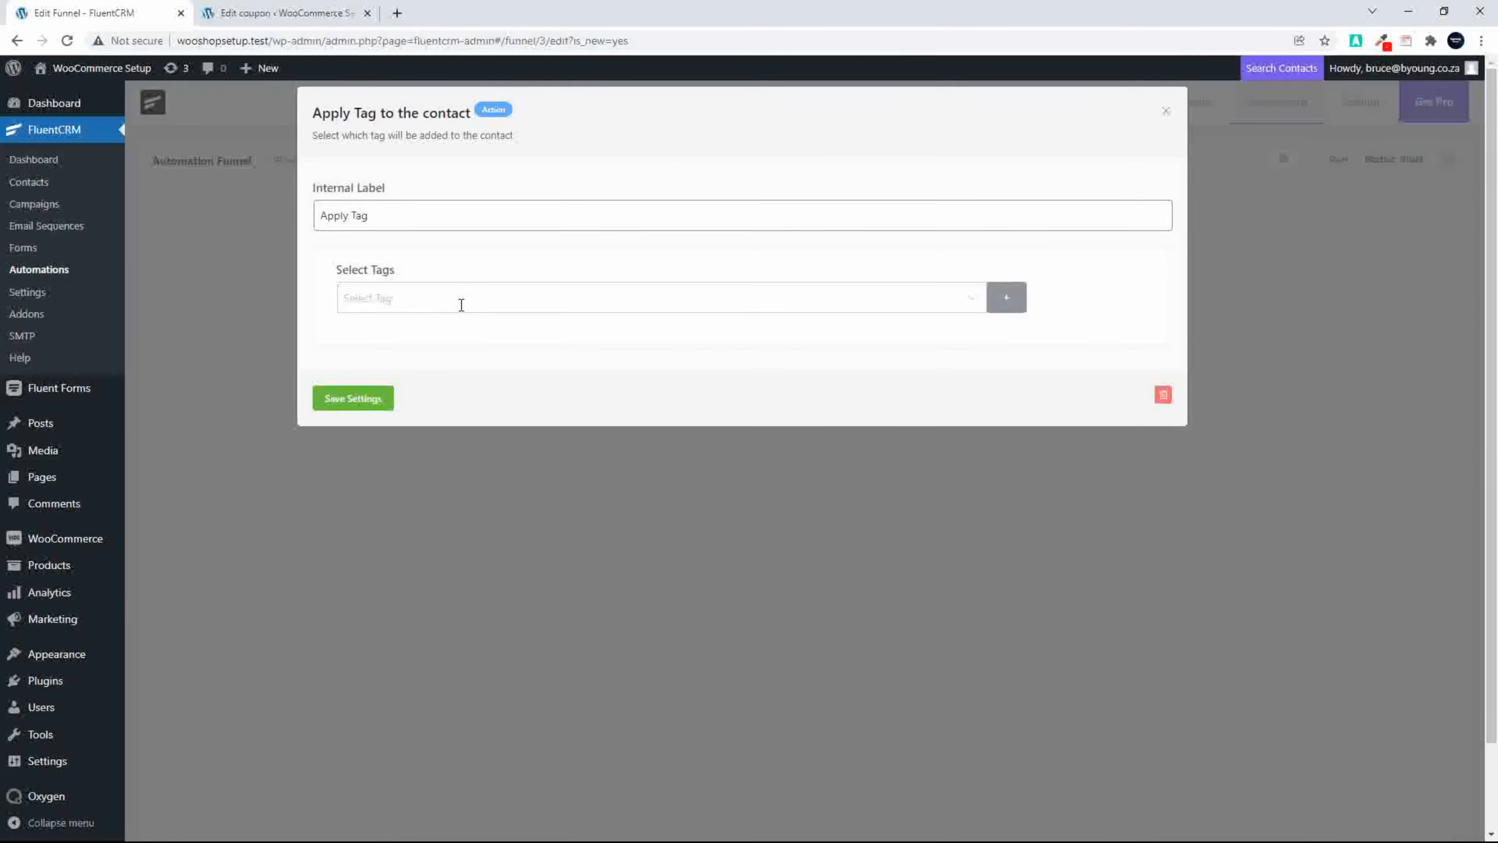
{"action": "left_click", "coordinate": [463, 304]}
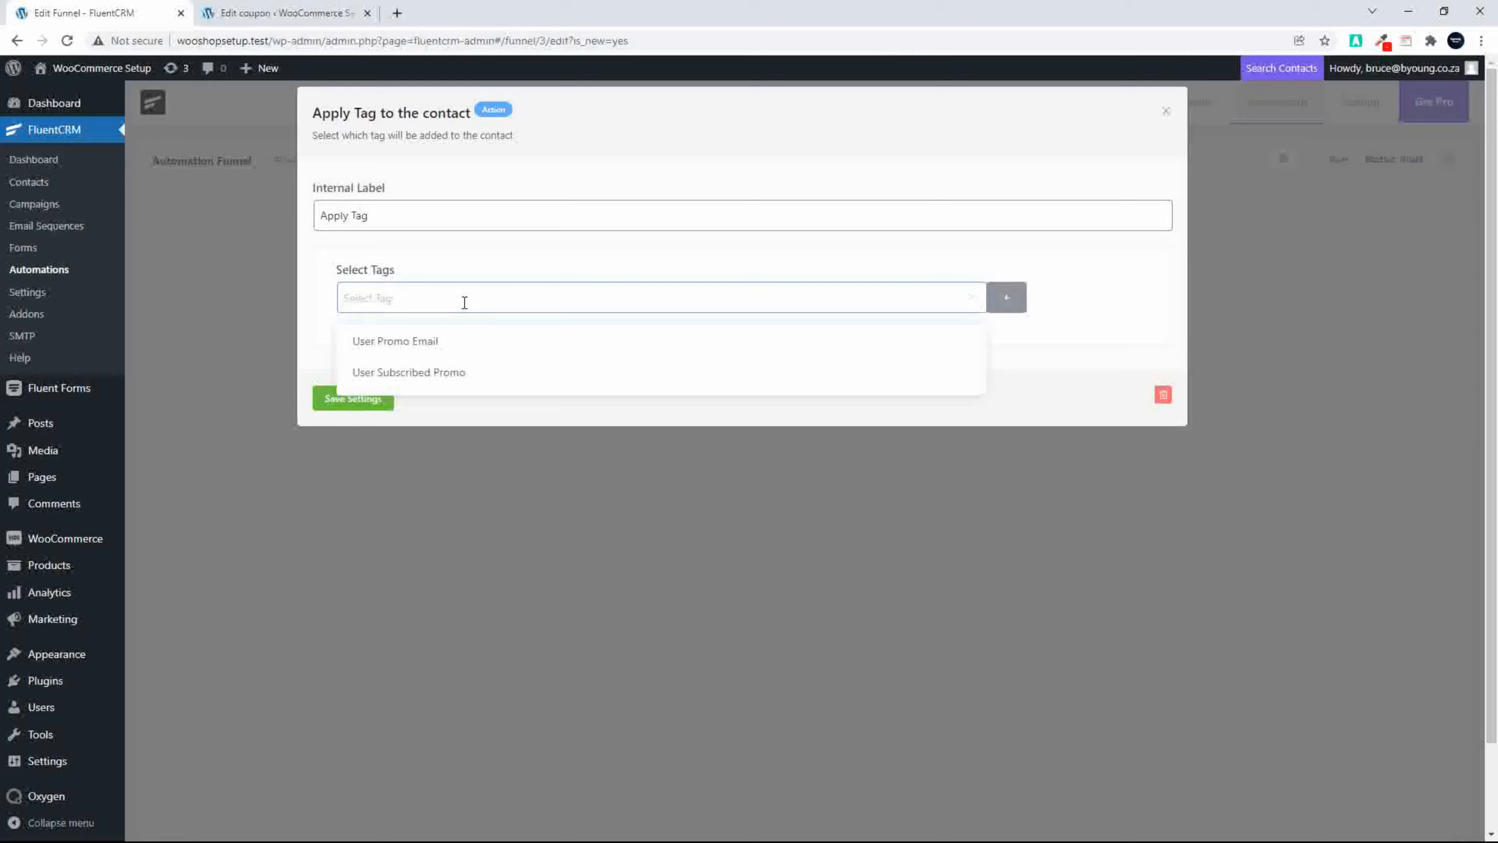
{"action": "left_click", "coordinate": [453, 372]}
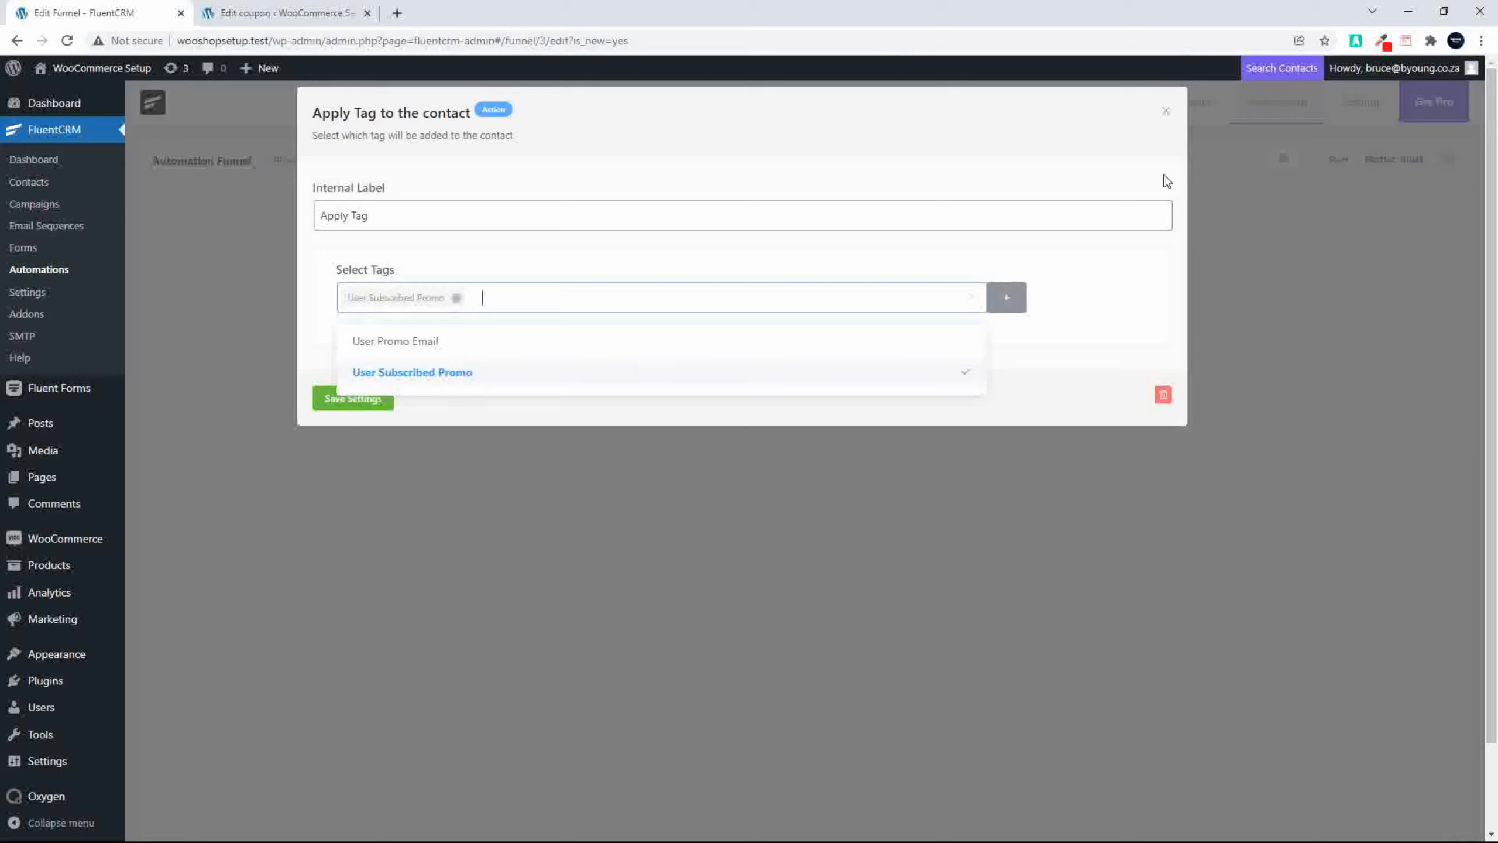
{"action": "left_click", "coordinate": [328, 403]}
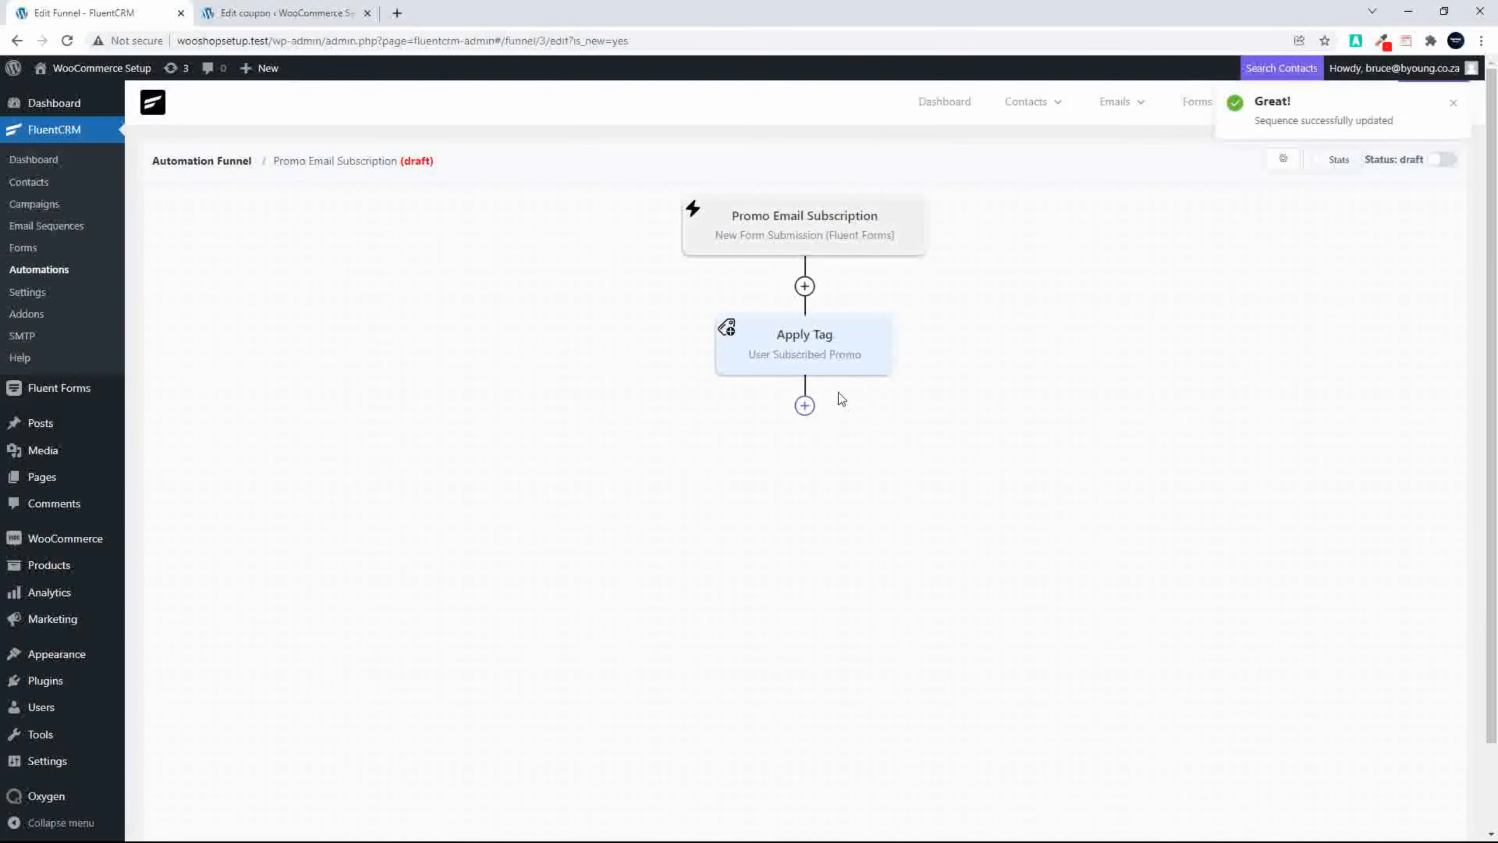
Step: Add a Send Custom Email action after the Apply Tag block and choose the Plain Centered template for its body
{"action": "left_click", "coordinate": [806, 407]}
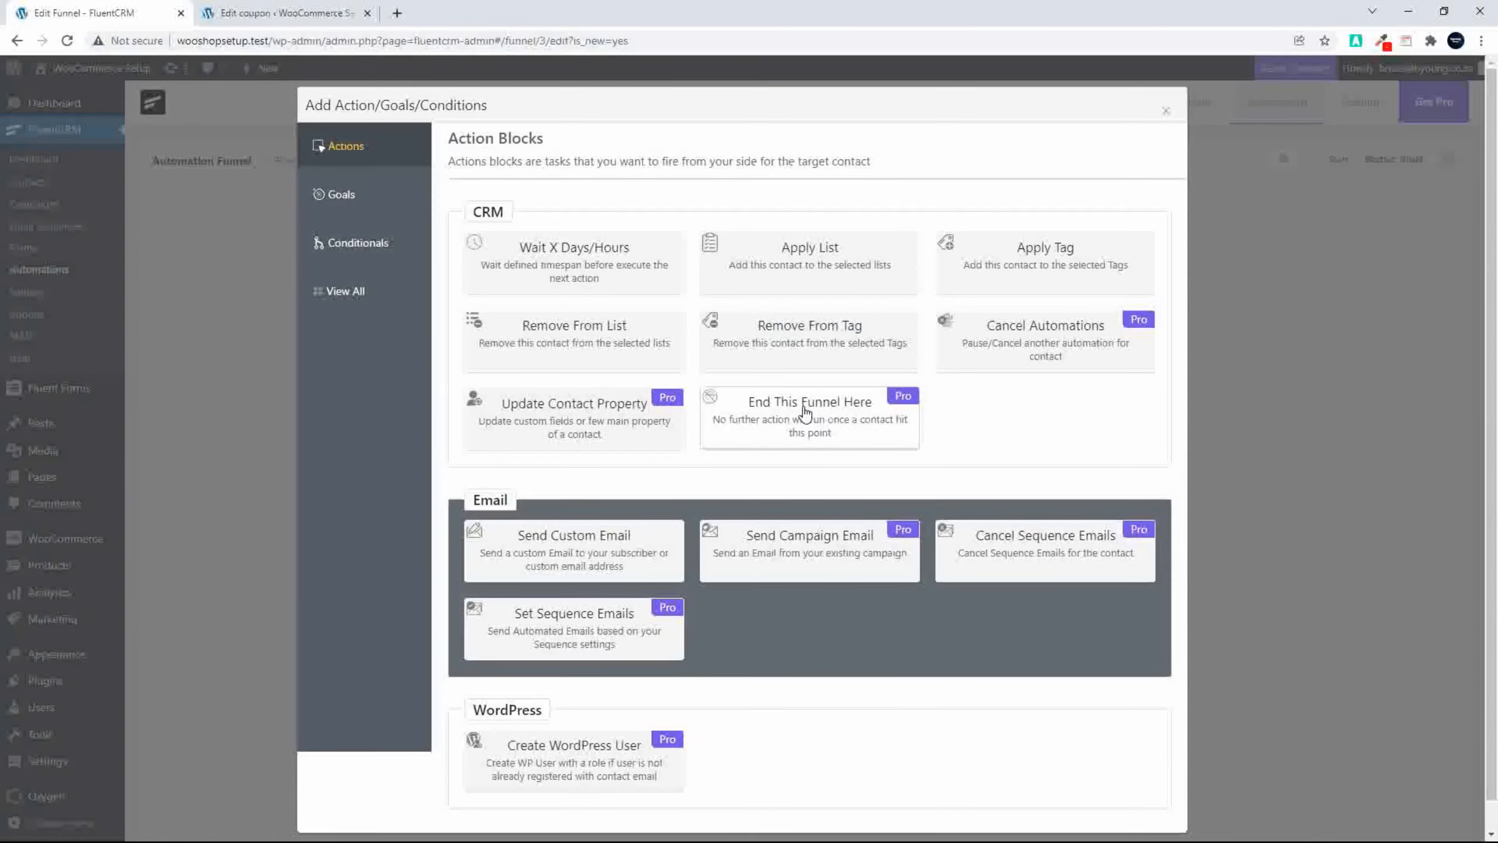
{"action": "left_click", "coordinate": [548, 553]}
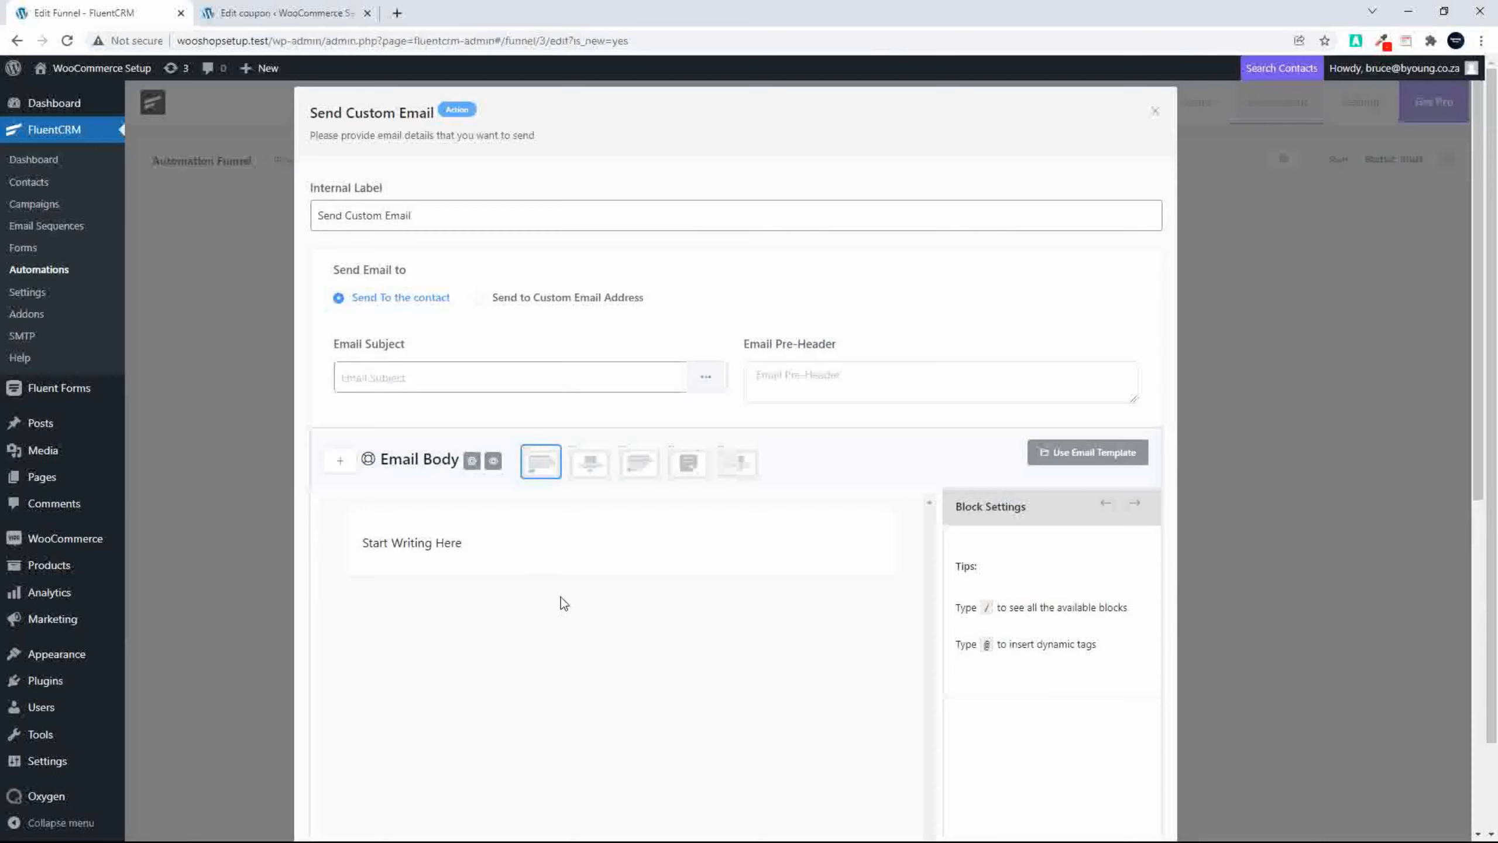
{"action": "left_click", "coordinate": [591, 470]}
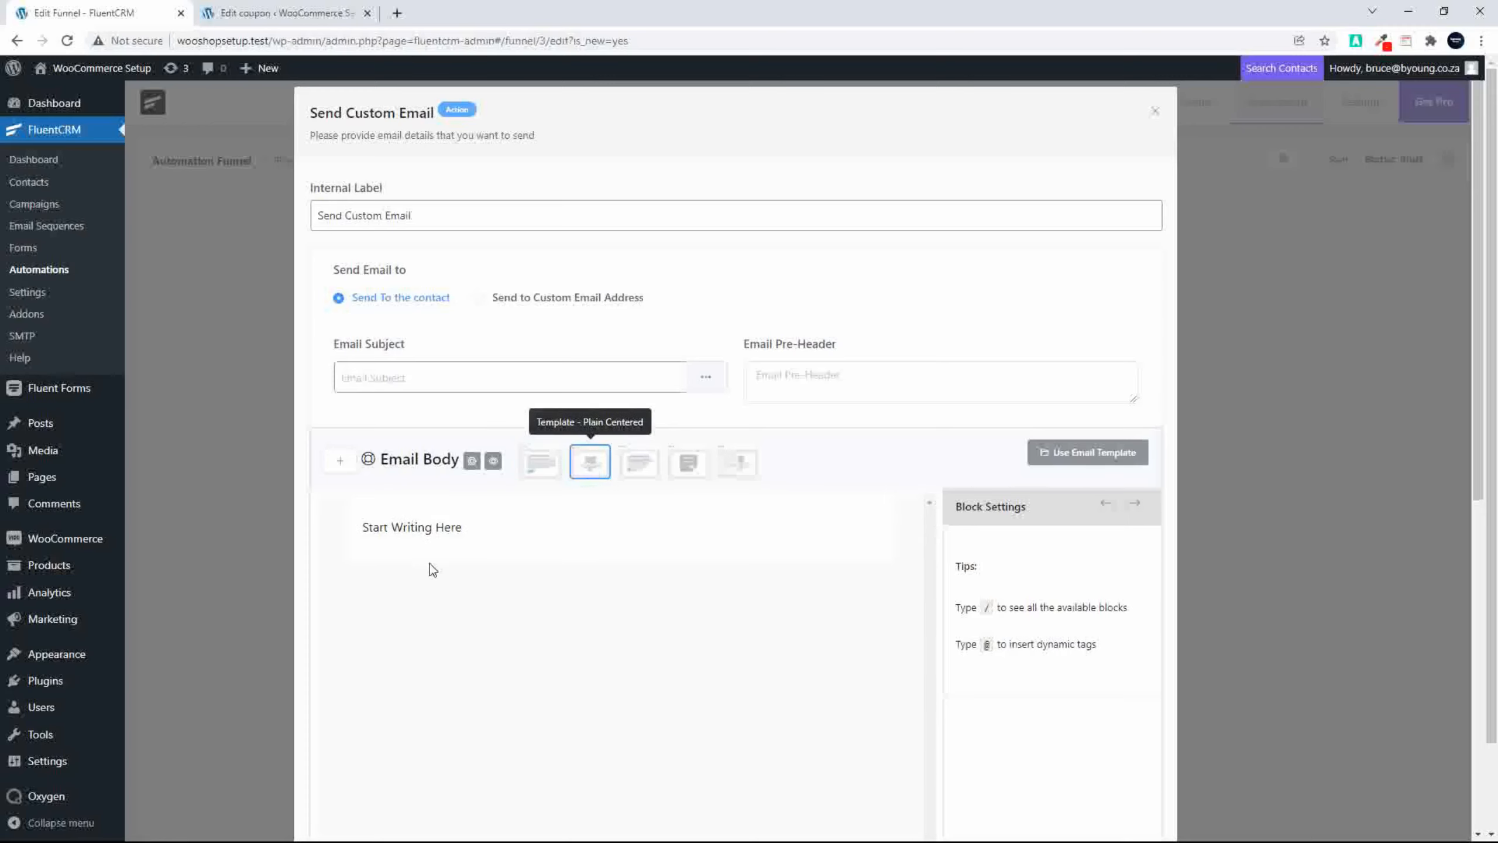
Step: Replace the email body's placeholder text with "Thank you for subscribing!"
{"action": "left_click", "coordinate": [475, 530]}
{"action": "left_click_drag", "start_coordinate": [476, 532], "coordinate": [360, 527]}
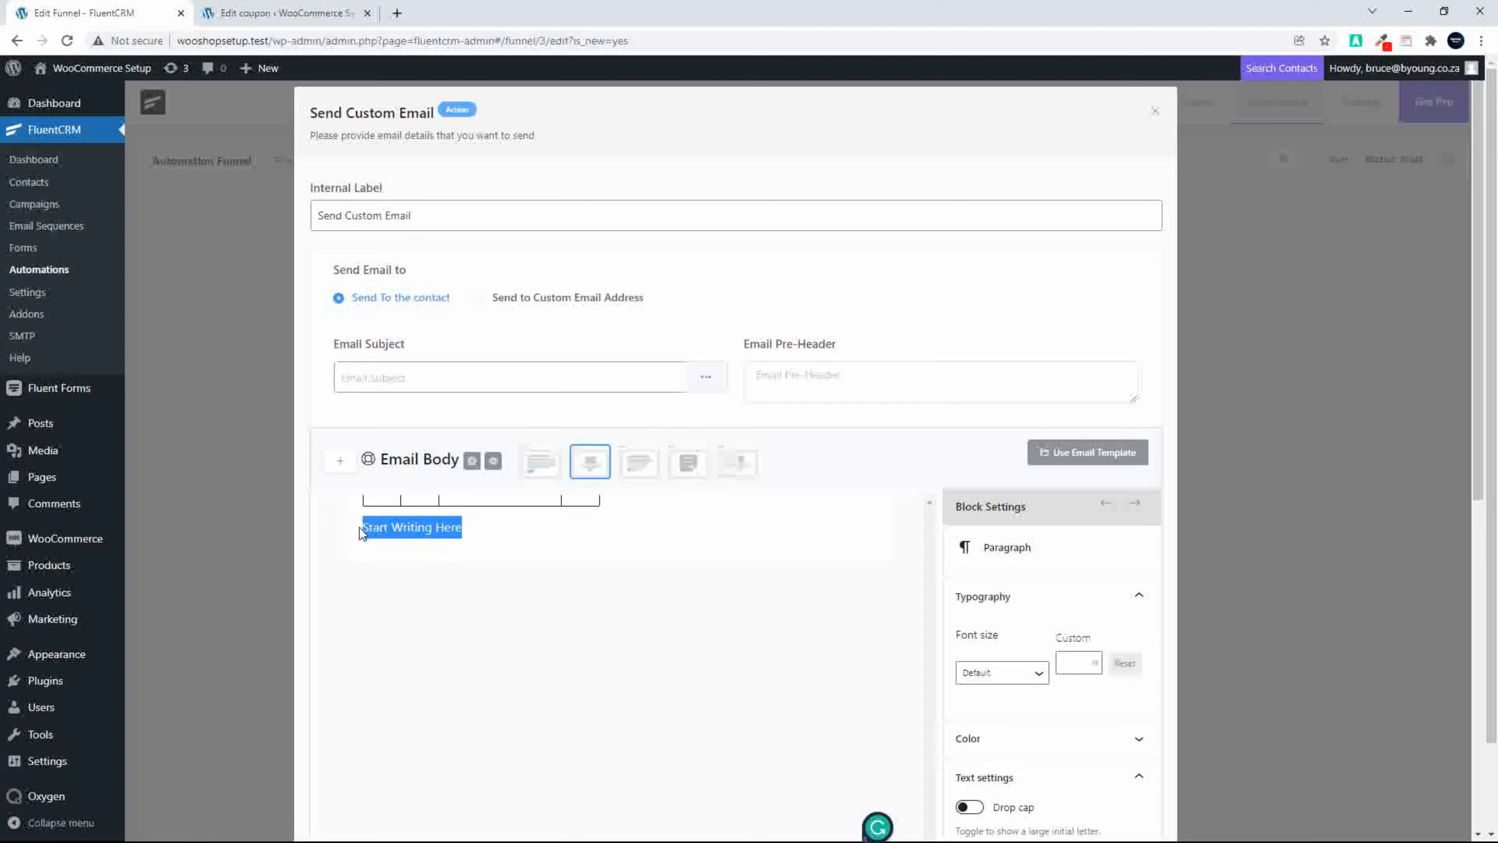
{"action": "key", "text": "BackSpace"}
{"action": "type", "text": "/"}
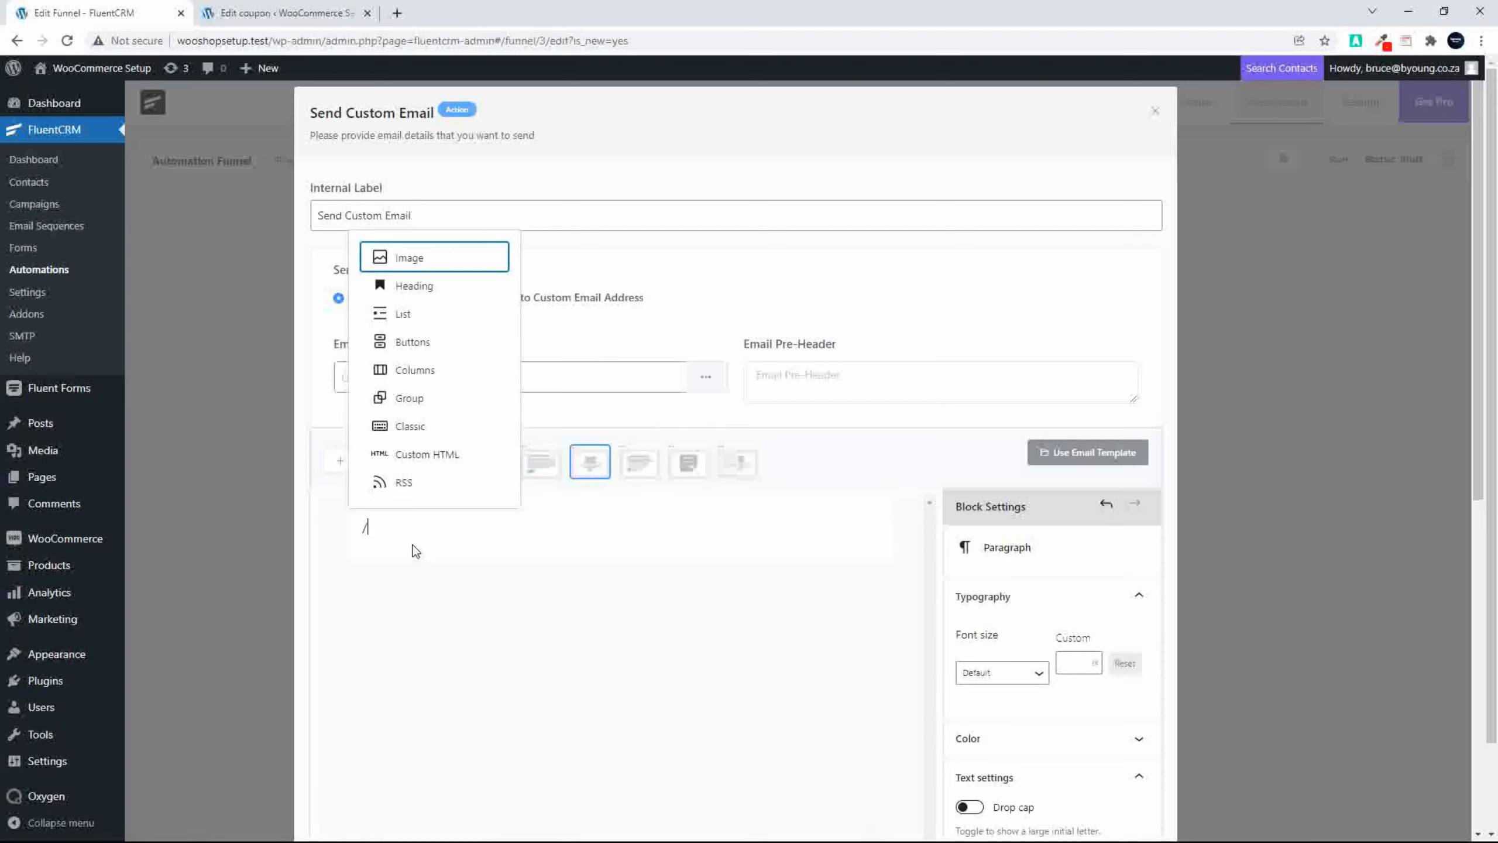
{"action": "key", "text": "BackSpace"}
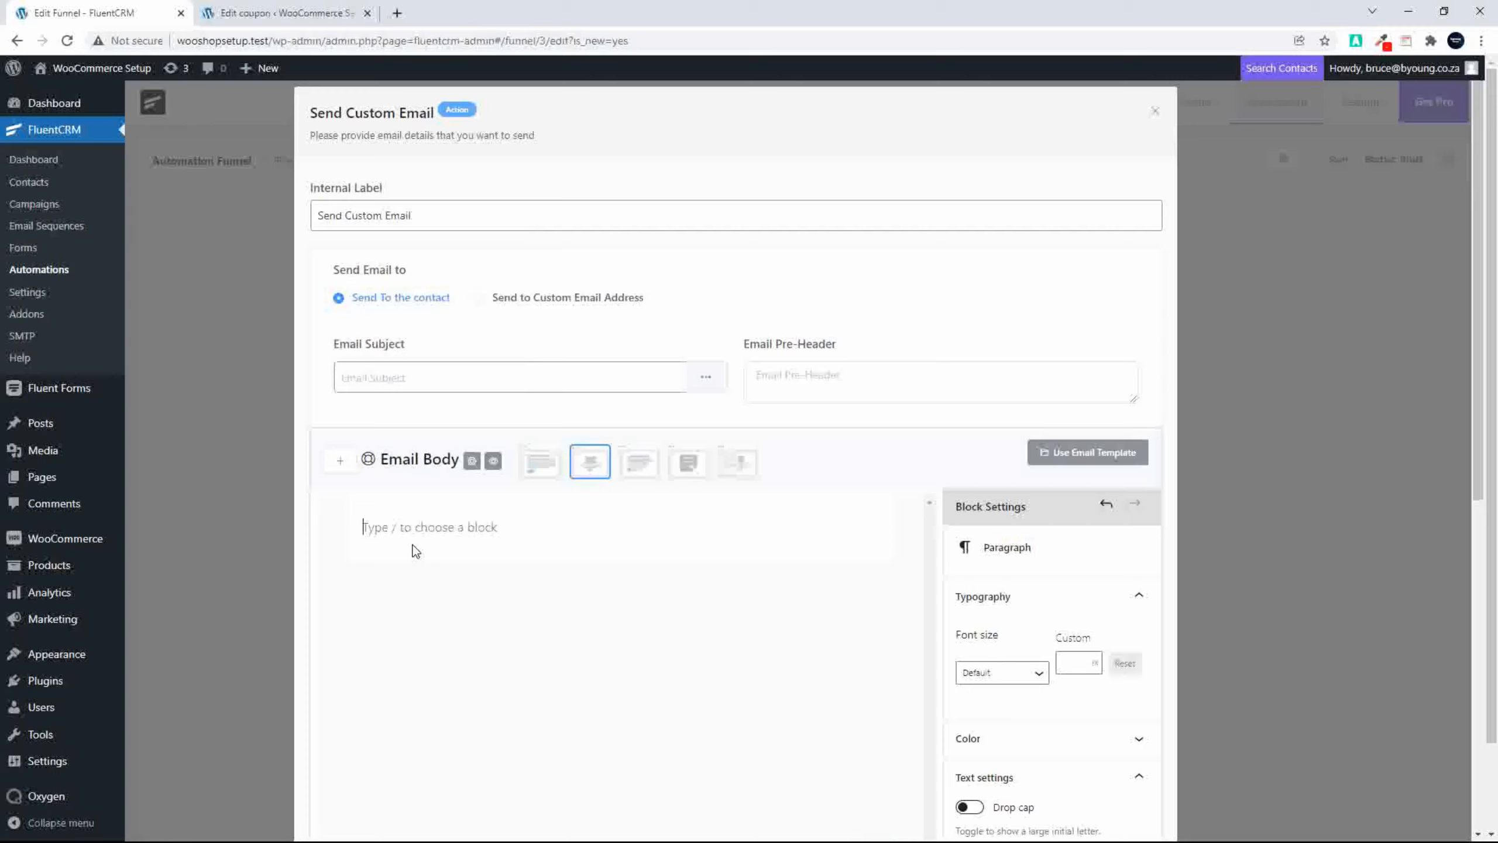
{"action": "type", "text": "Thank you for s"}
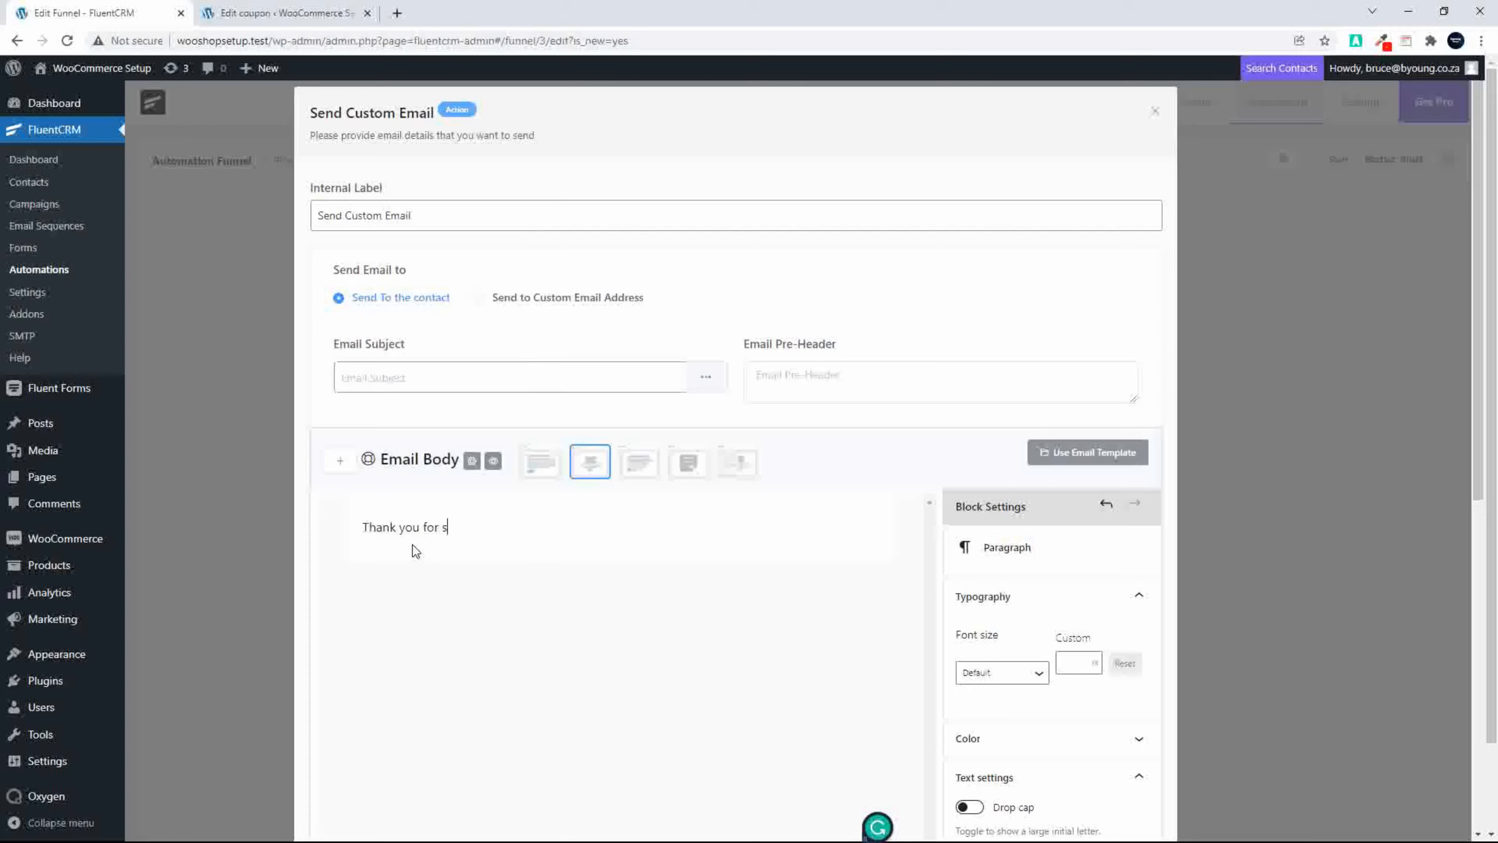
{"action": "type", "text": "ubscribing!"}
Step: Add a second paragraph to the email body reading "You qualify for the 20% discount on your next purchase."
{"action": "key", "text": "Return"}
{"action": "type", "text": "You qualify"}
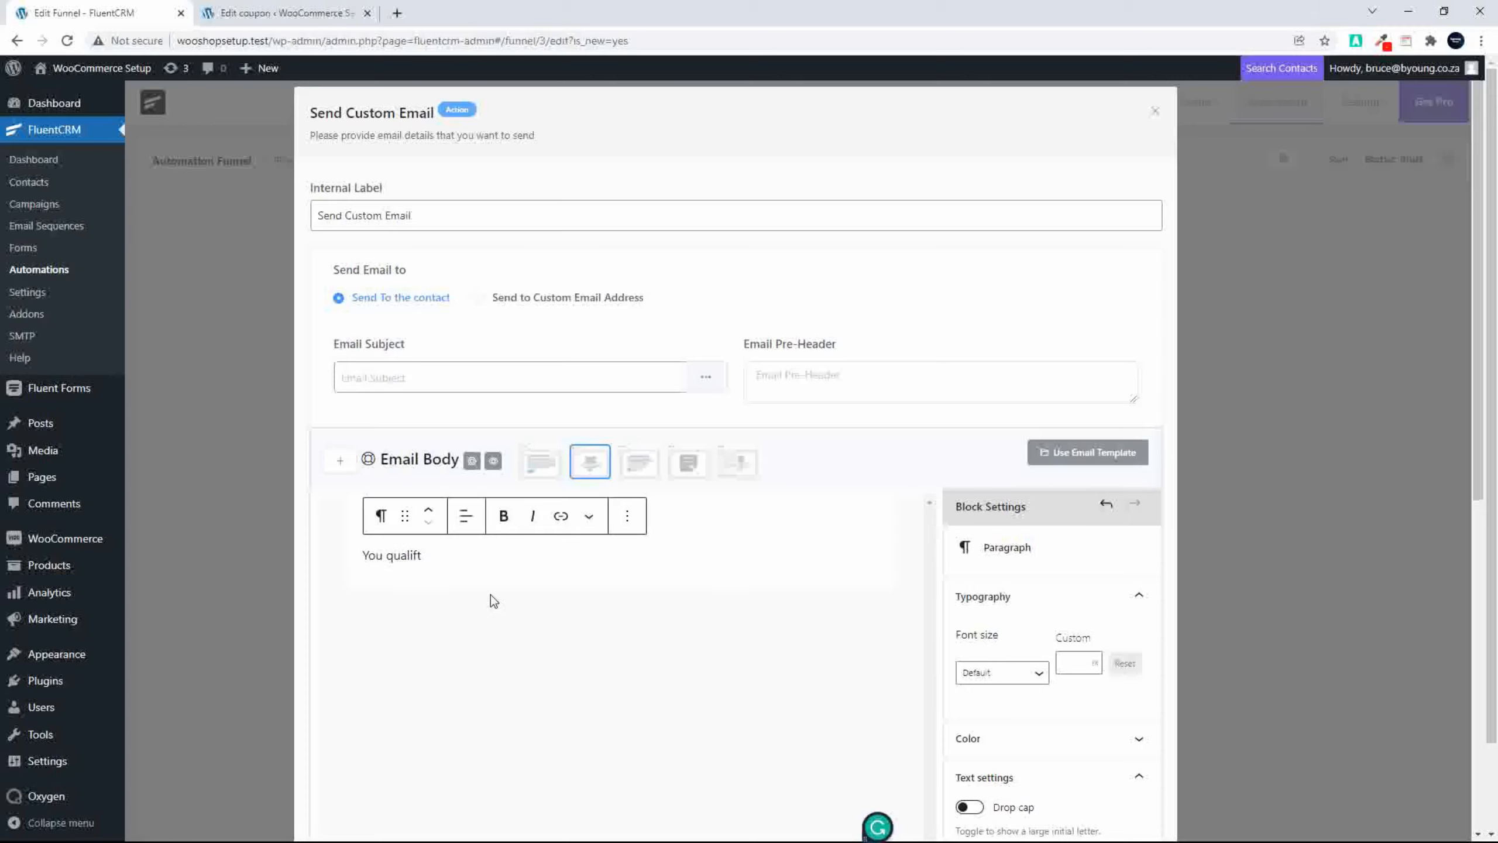
{"action": "key", "text": "BackSpace"}
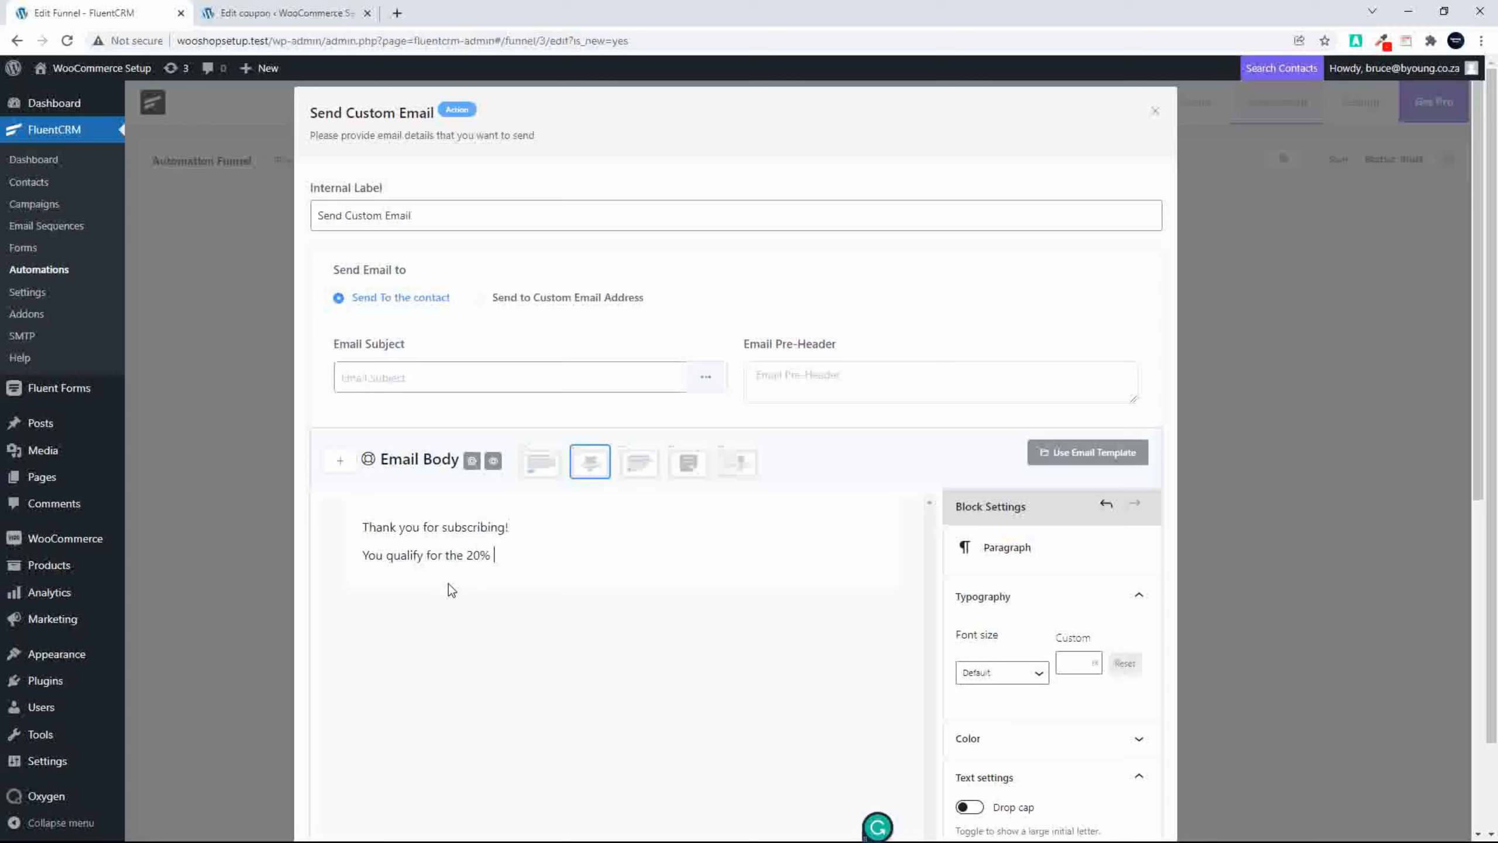
{"action": "type", "text": "discount on your next purchase"}
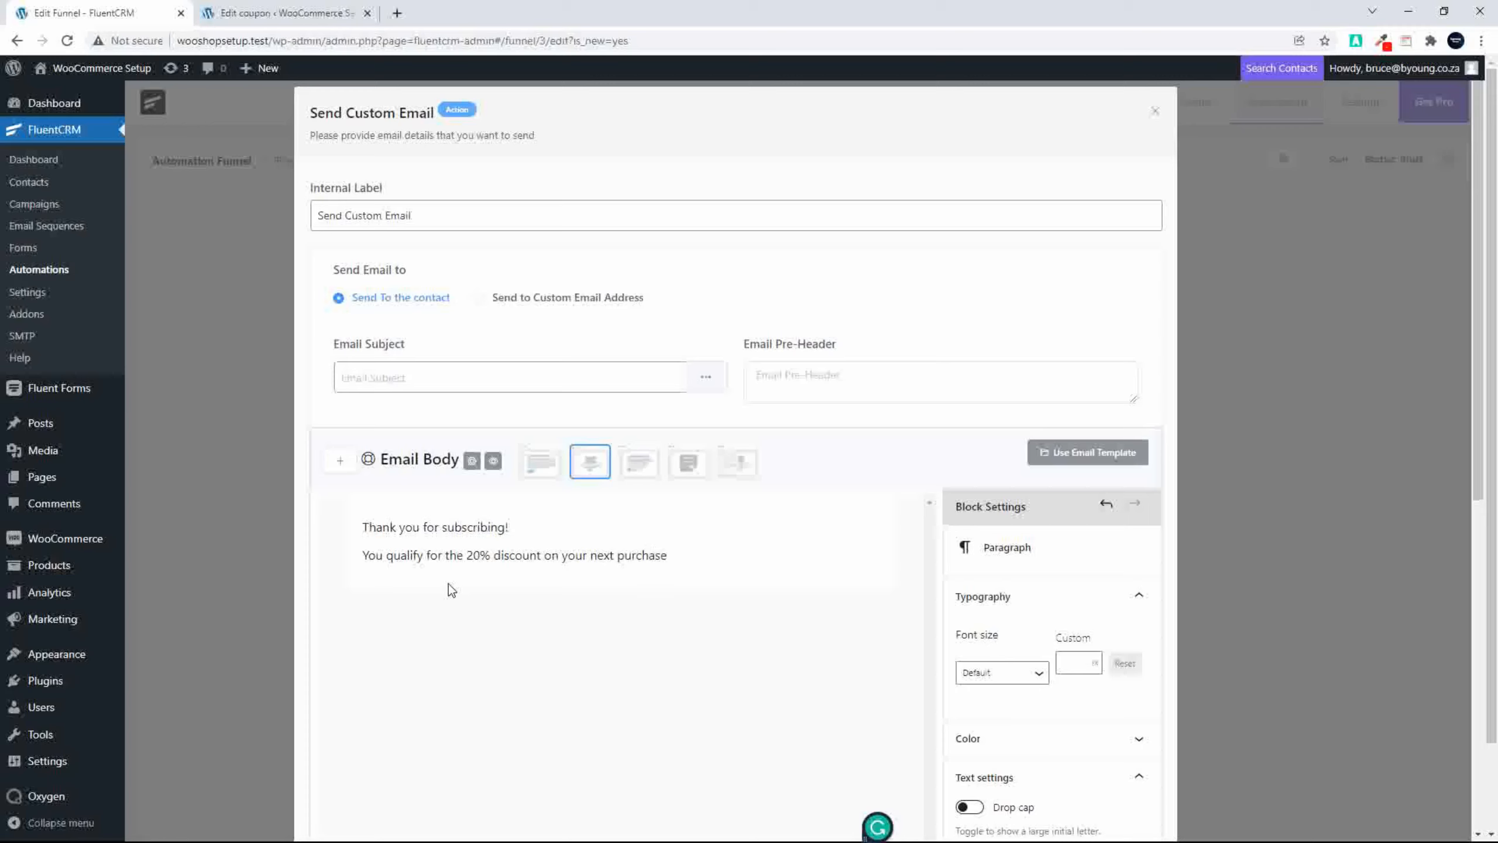
{"action": "type", "text": "."}
Step: Insert a Buttons block below the discount paragraph and label its button "Get Shopping and SAVE 20%"
{"action": "key", "text": "Return"}
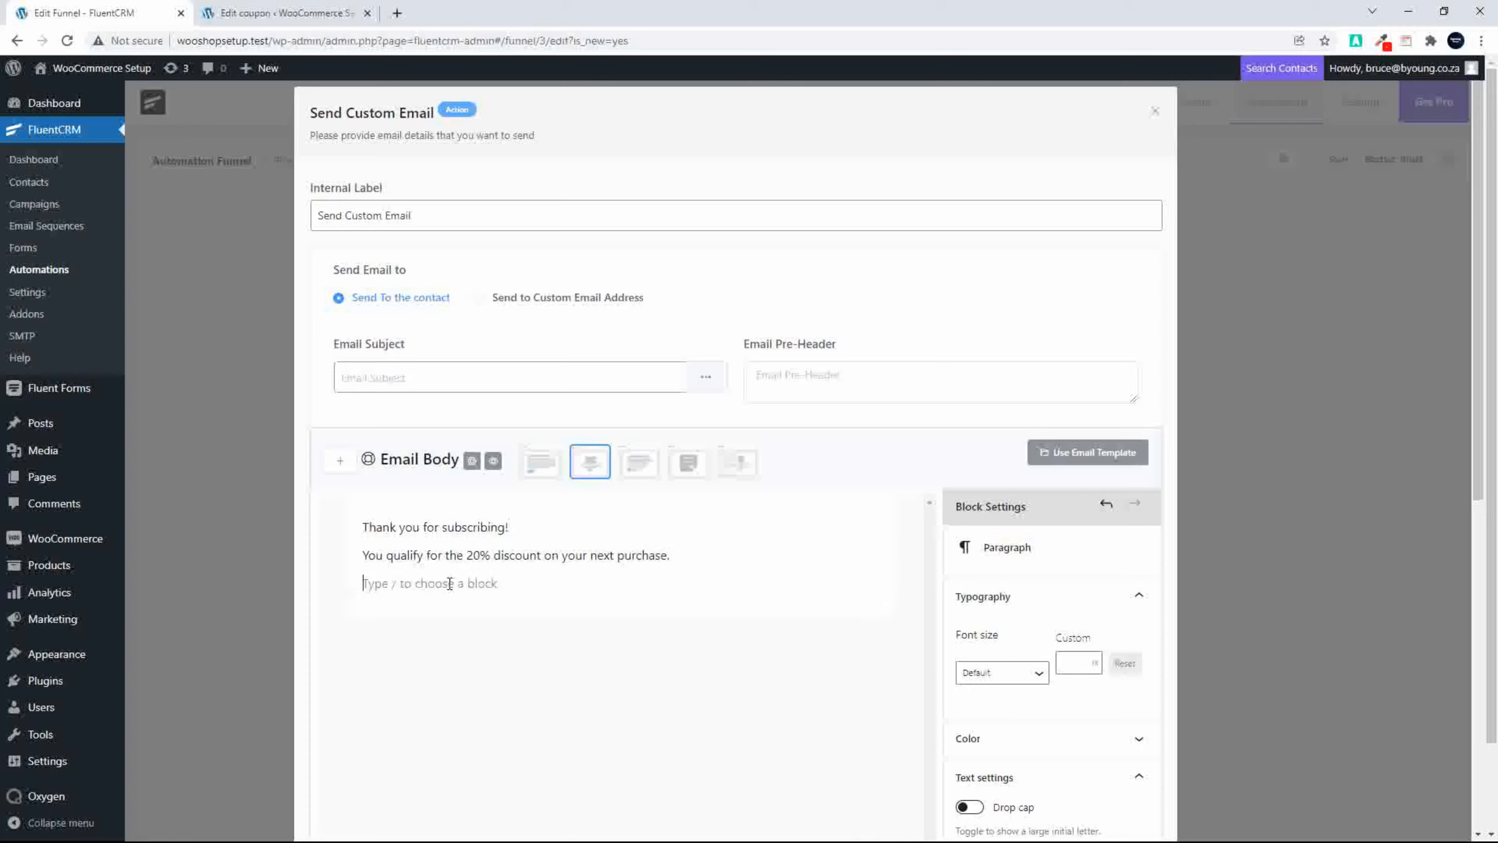
{"action": "type", "text": "/"}
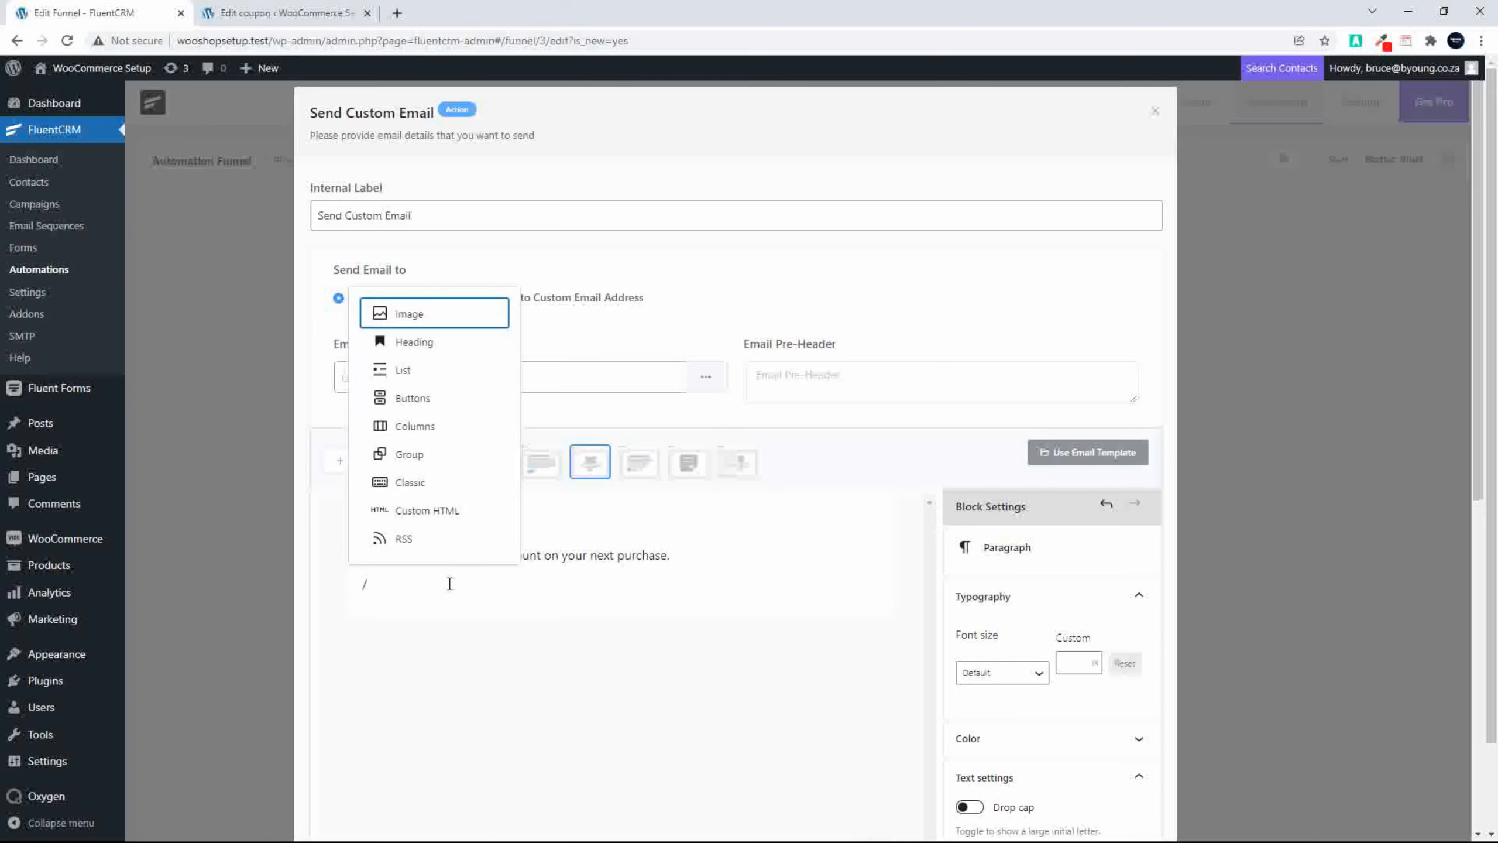
{"action": "left_click", "coordinate": [406, 399]}
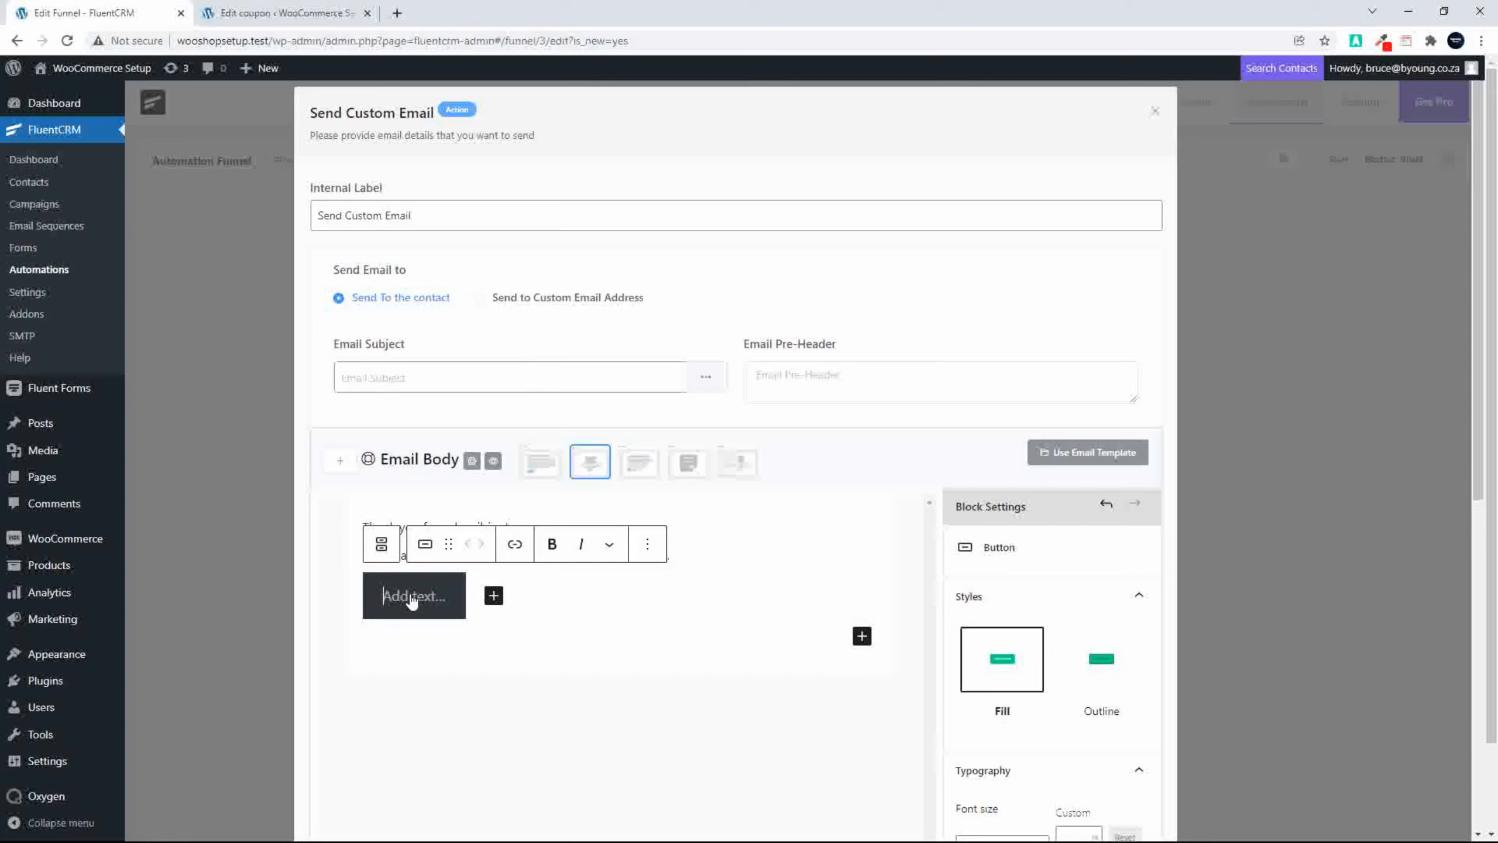
{"action": "type", "text": "Get"}
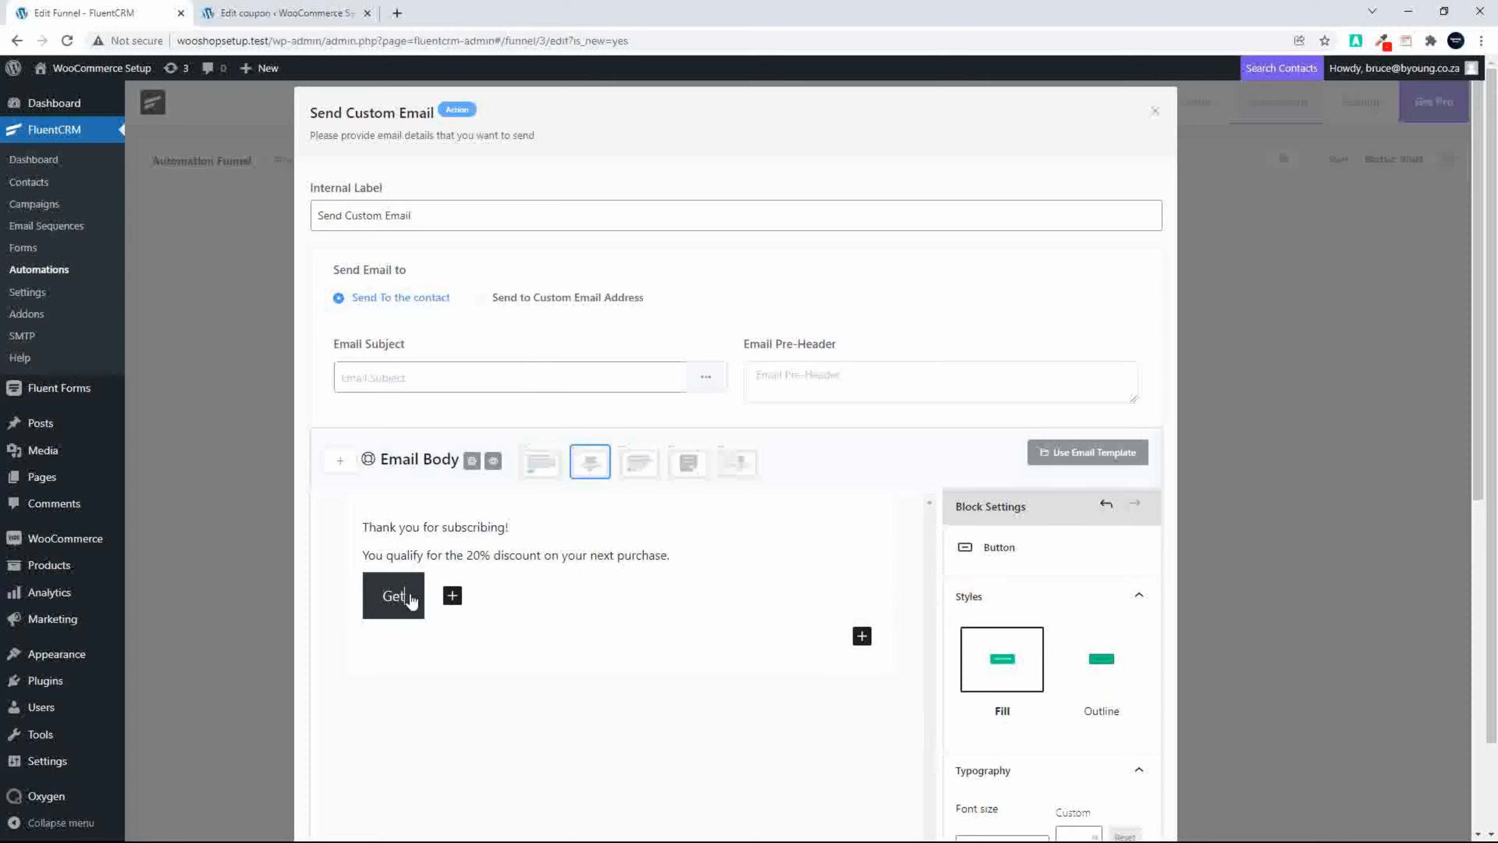
{"action": "type", "text": " Shopping"}
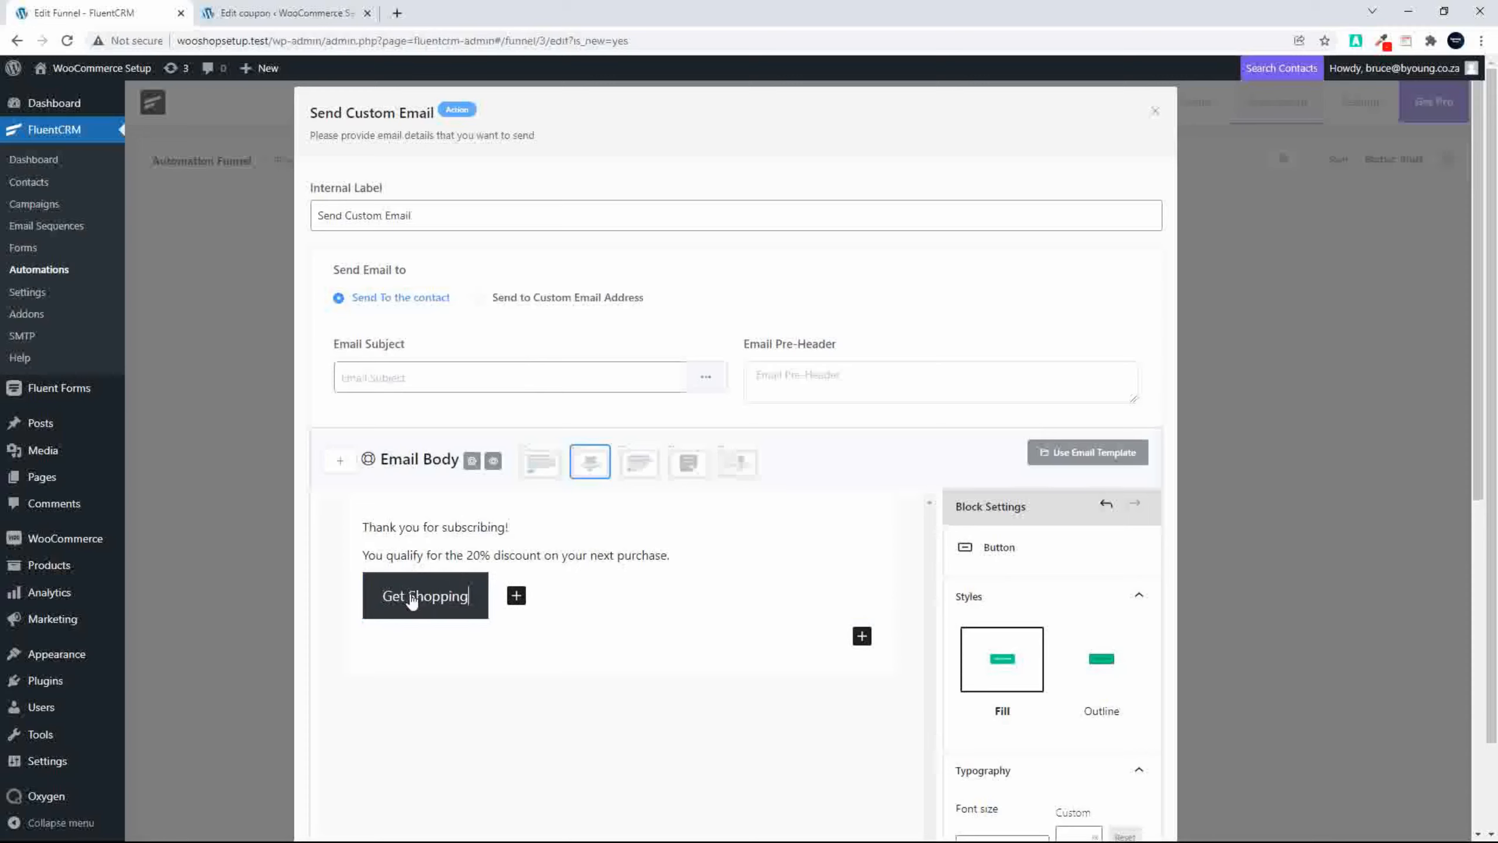
{"action": "type", "text": " and SA"}
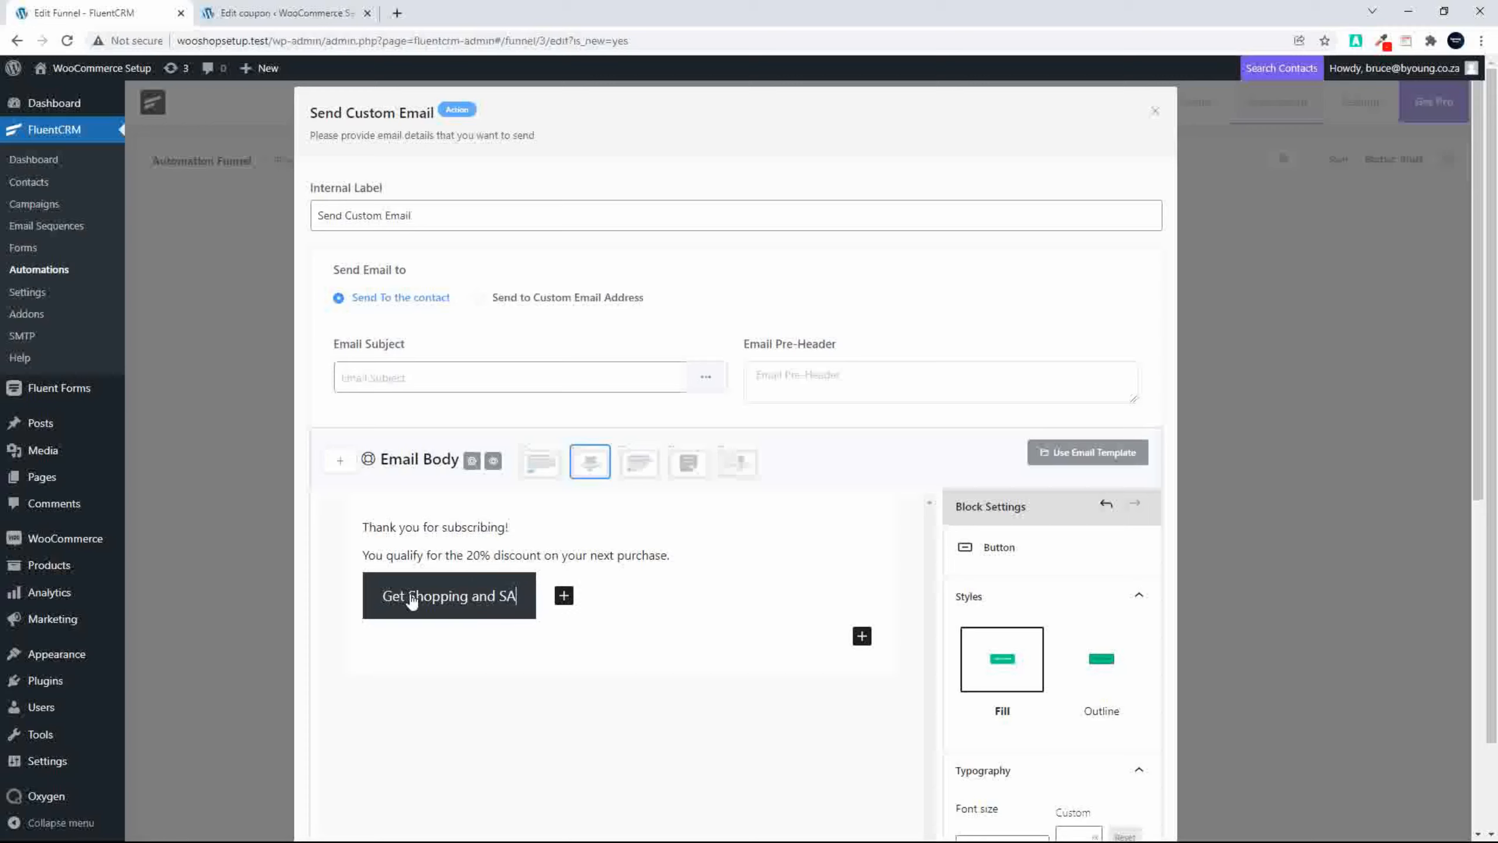
{"action": "type", "text": "VE 20%"}
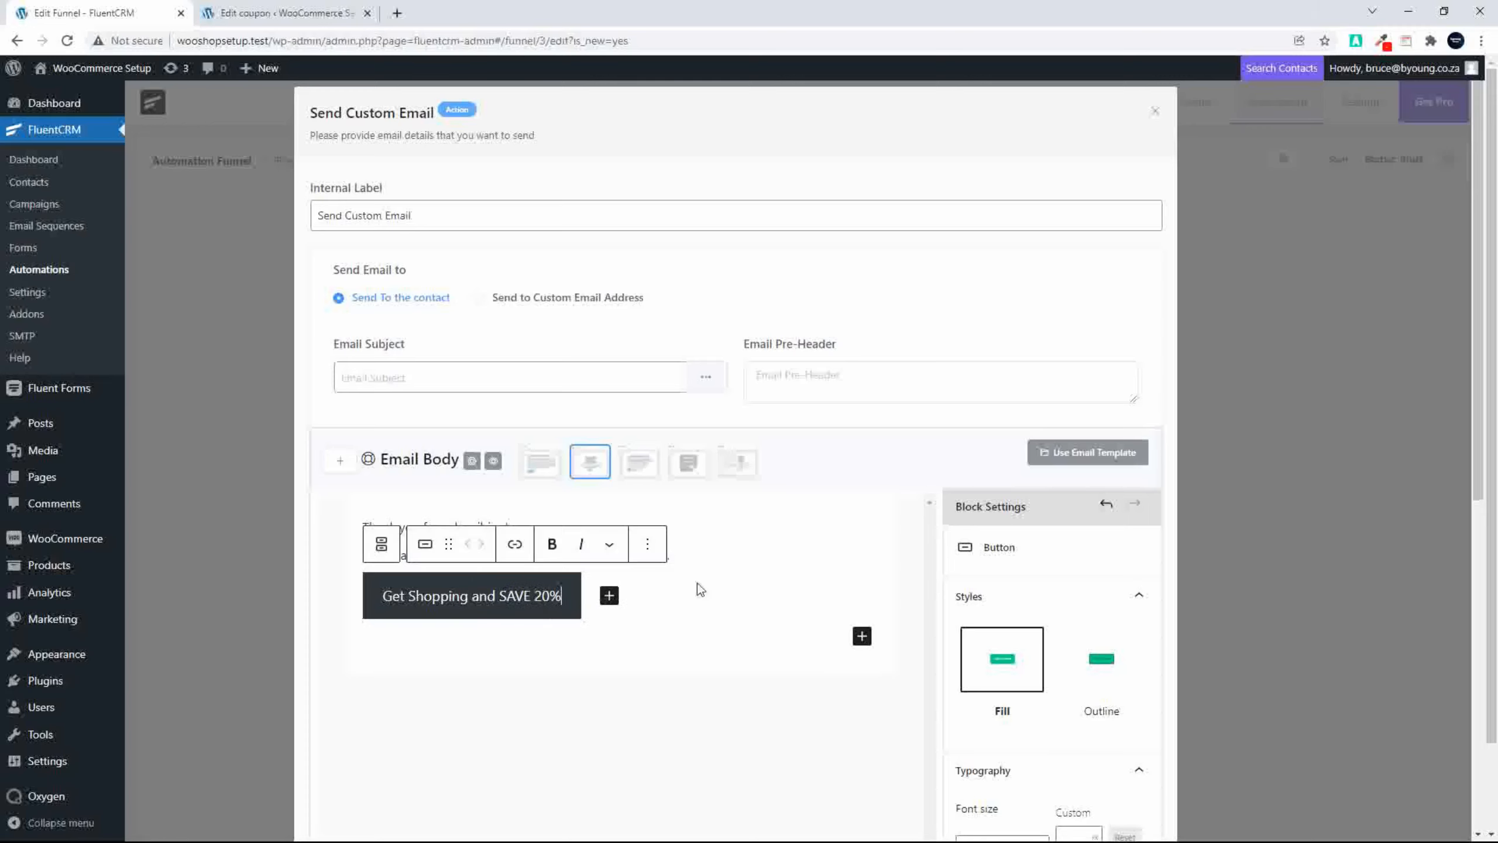
Step: Set the button's font size to Larger and its background color to amber yellow
{"action": "scroll", "coordinate": [997, 620], "scroll_direction": "down", "scroll_amount": 5}
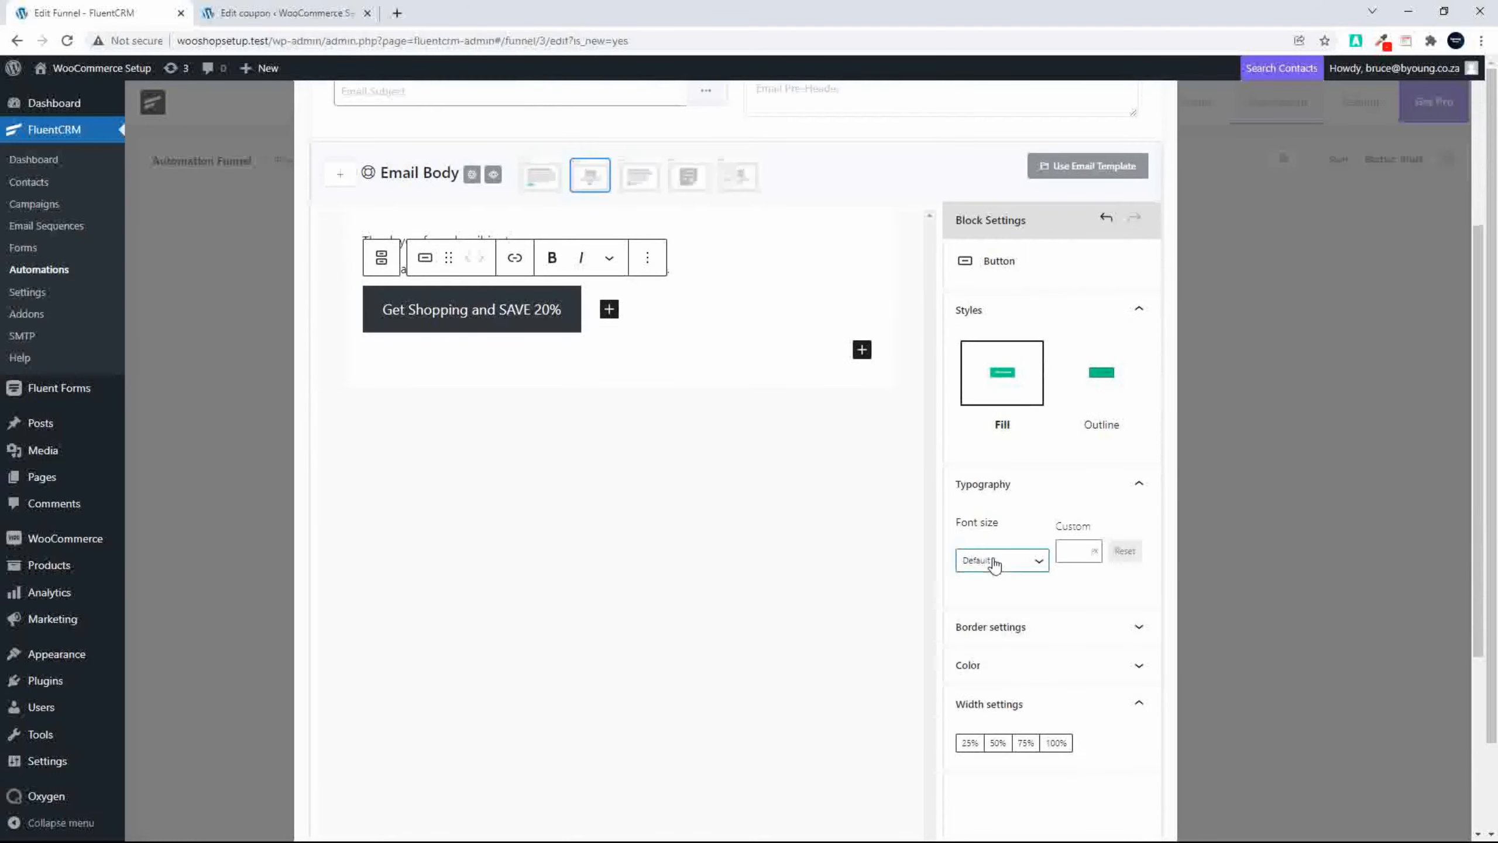
{"action": "left_click", "coordinate": [993, 561]}
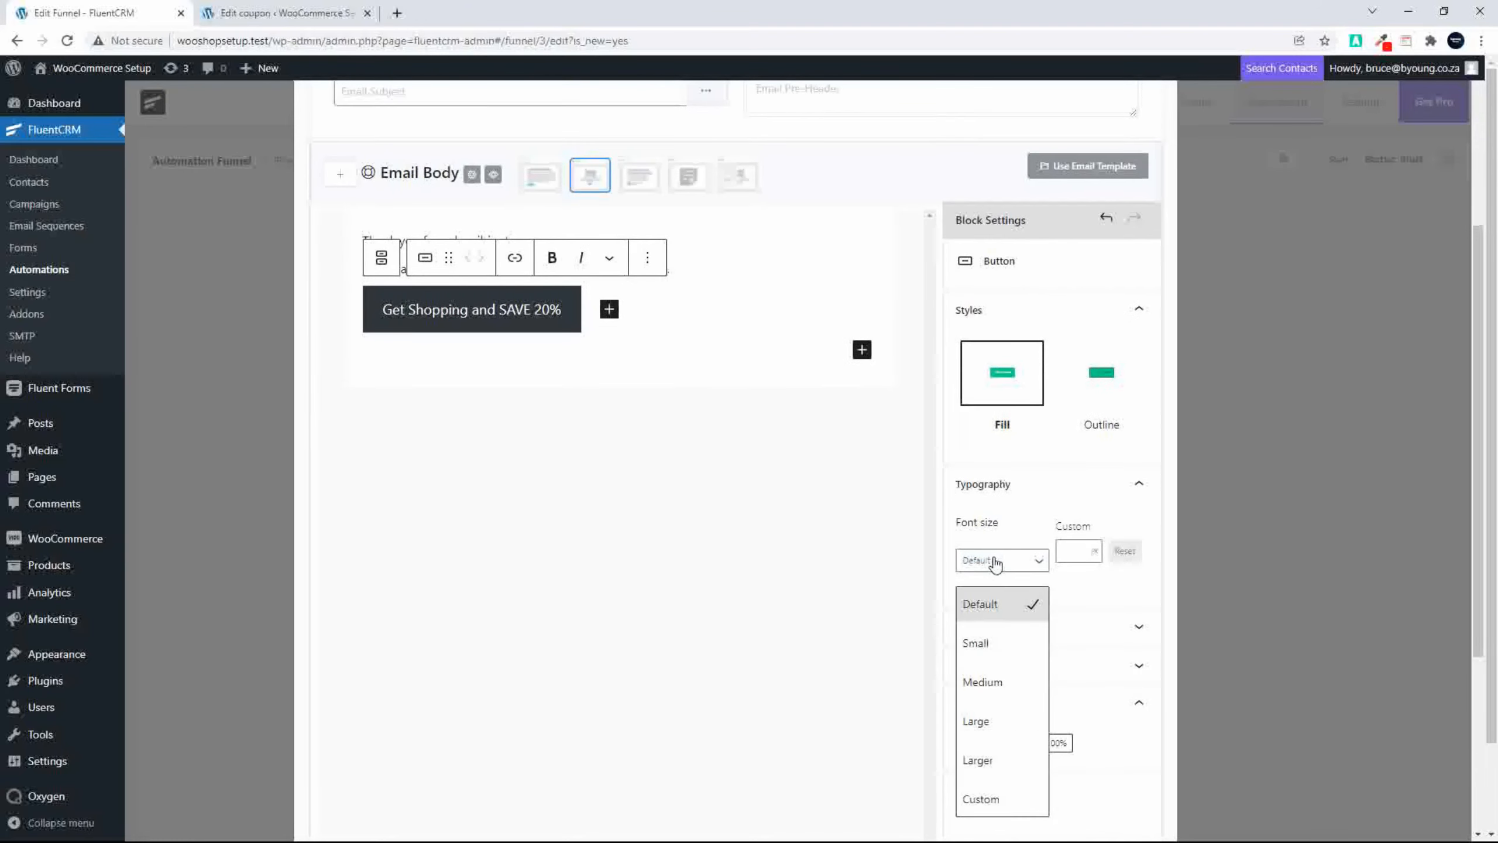
{"action": "left_click", "coordinate": [1003, 764]}
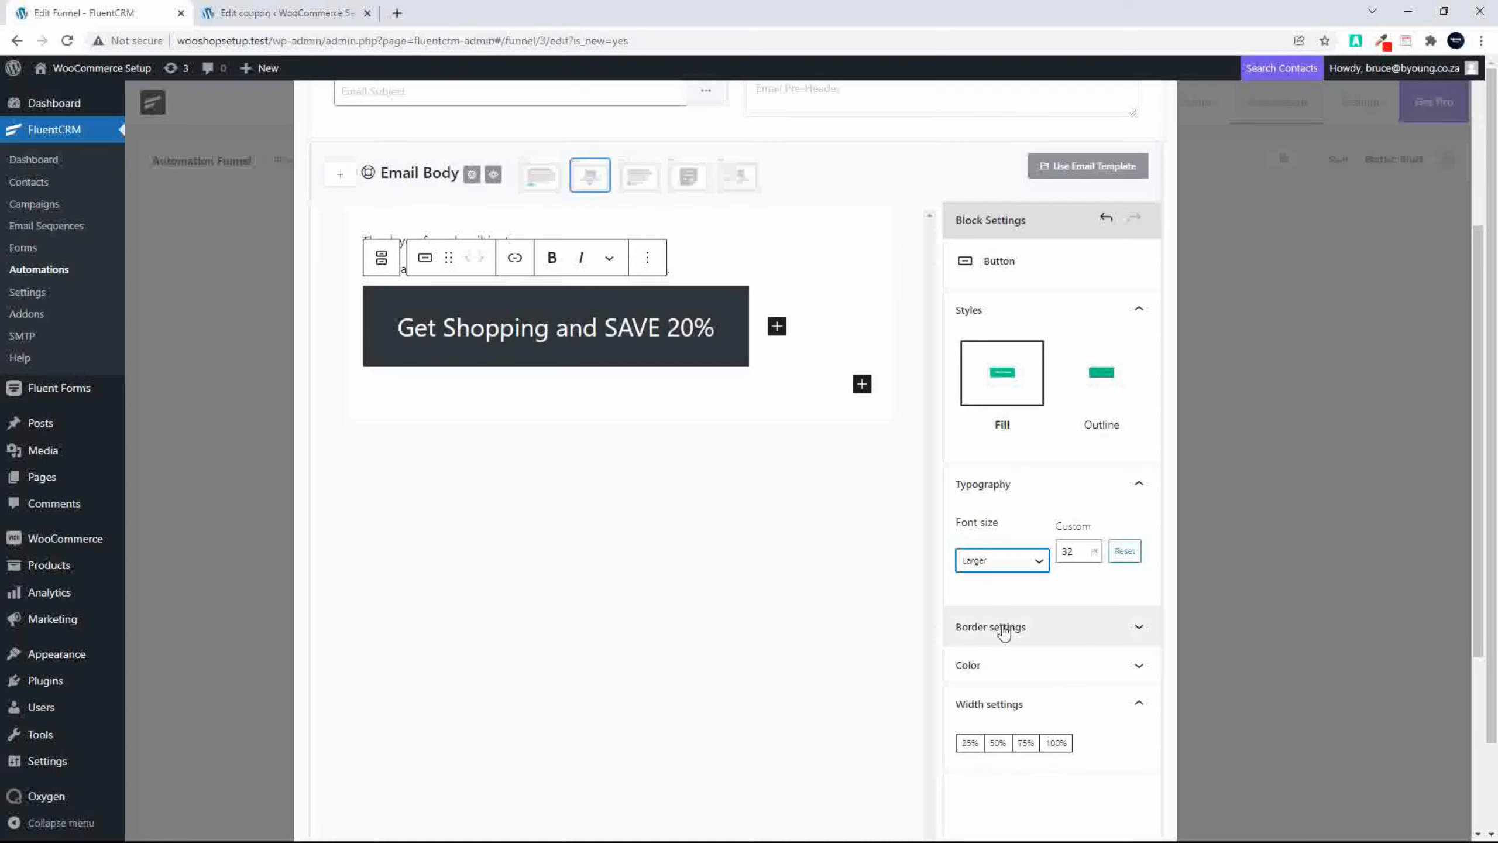
{"action": "left_click", "coordinate": [1030, 666]}
{"action": "scroll", "coordinate": [1055, 697], "scroll_direction": "down", "scroll_amount": 3}
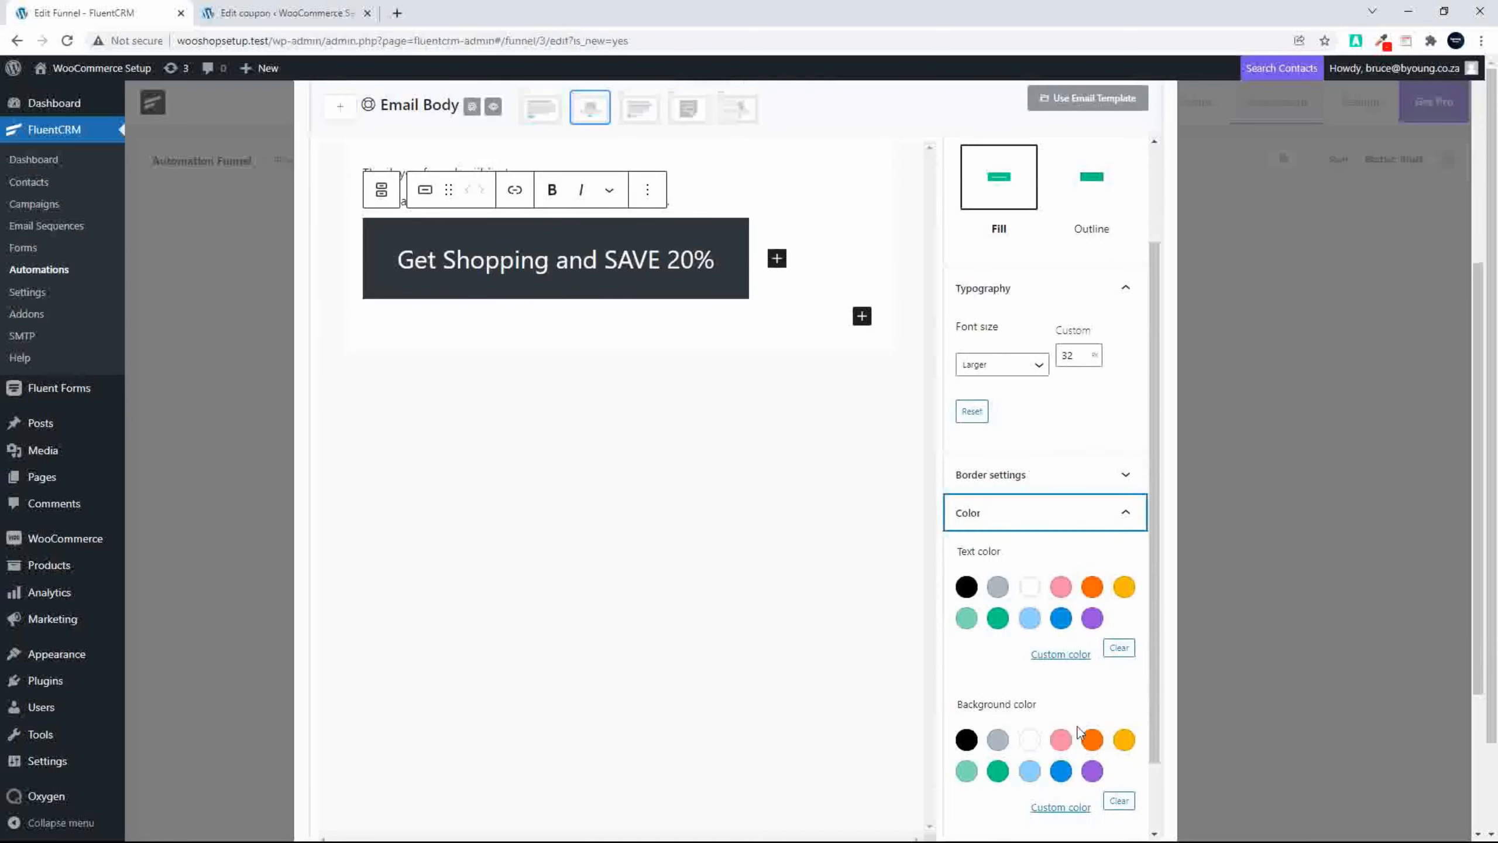
{"action": "left_click", "coordinate": [1125, 741]}
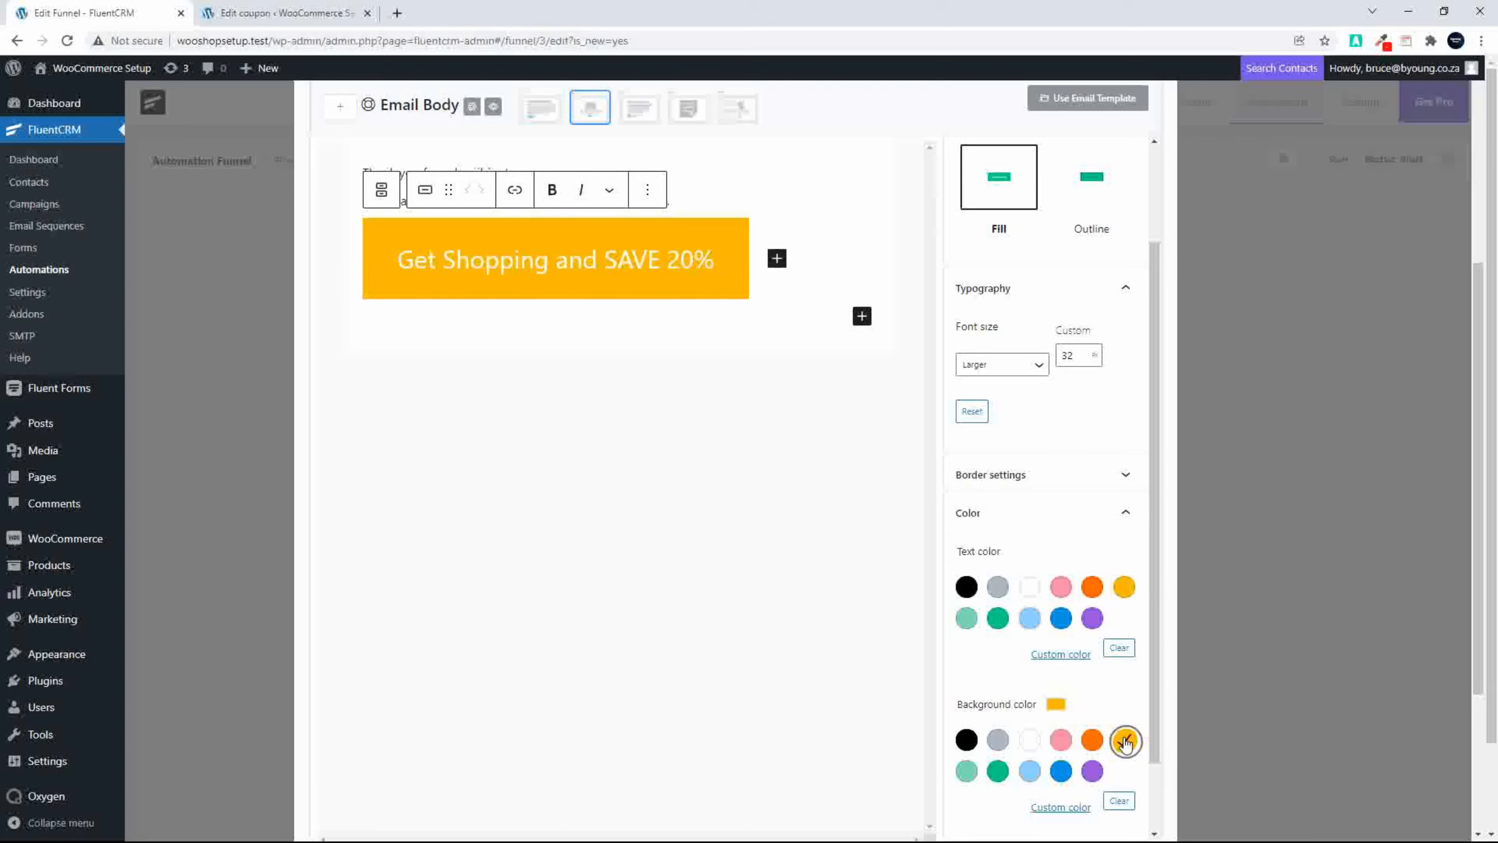
Step: Round the button's corners with a border radius of 9
{"action": "scroll", "coordinate": [997, 501], "scroll_direction": "down", "scroll_amount": 2}
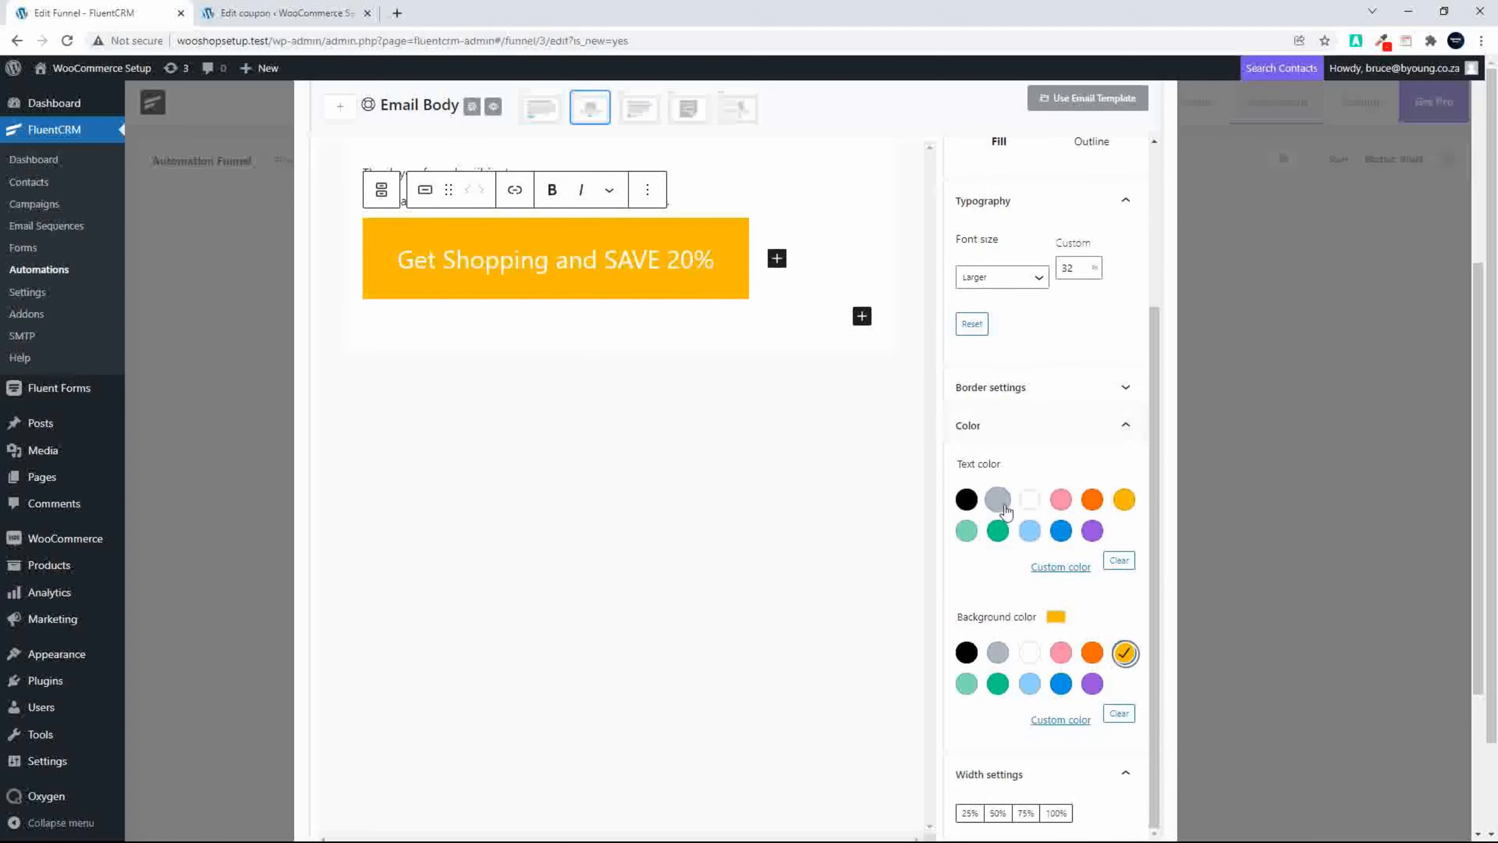
{"action": "scroll", "coordinate": [1029, 571], "scroll_direction": "up", "scroll_amount": 4}
{"action": "left_click", "coordinate": [1038, 569]}
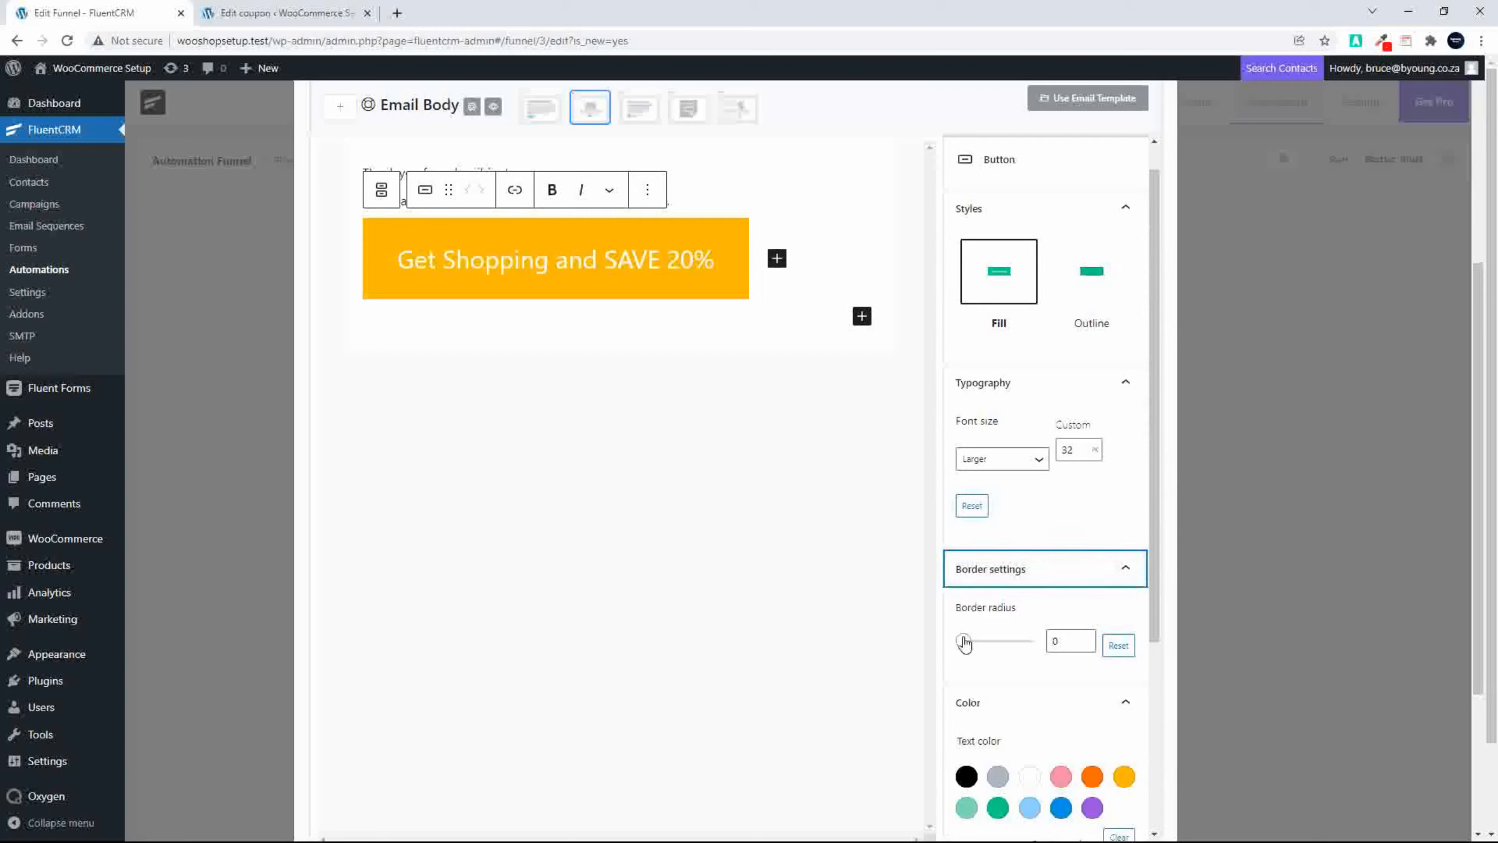
{"action": "left_click_drag", "start_coordinate": [962, 641], "coordinate": [974, 642]}
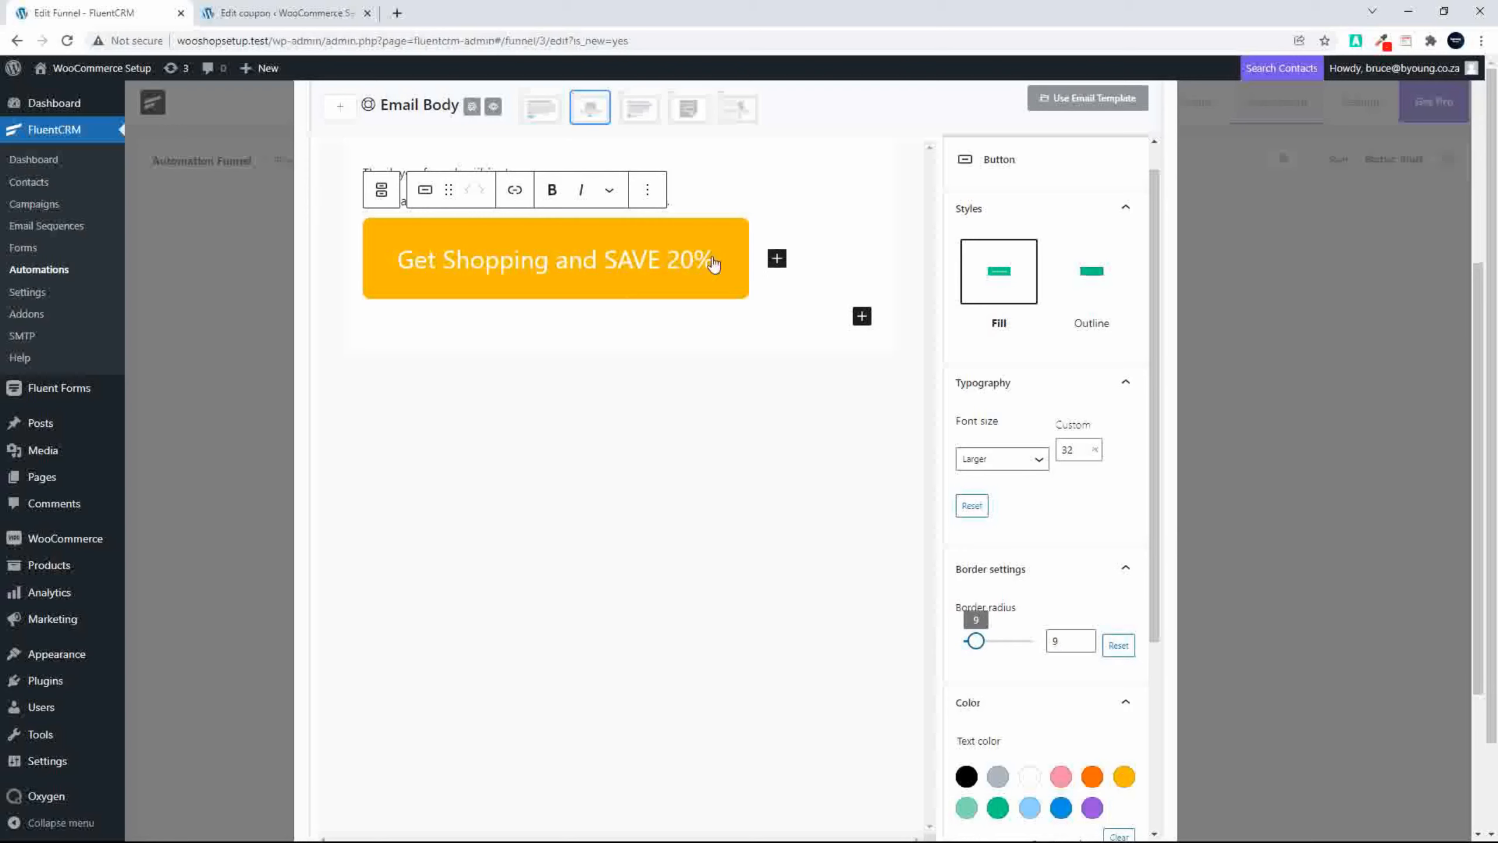
Step: Below the button, leave one empty paragraph and add the line "This is a limited time offer, shop today."
{"action": "left_click", "coordinate": [770, 319]}
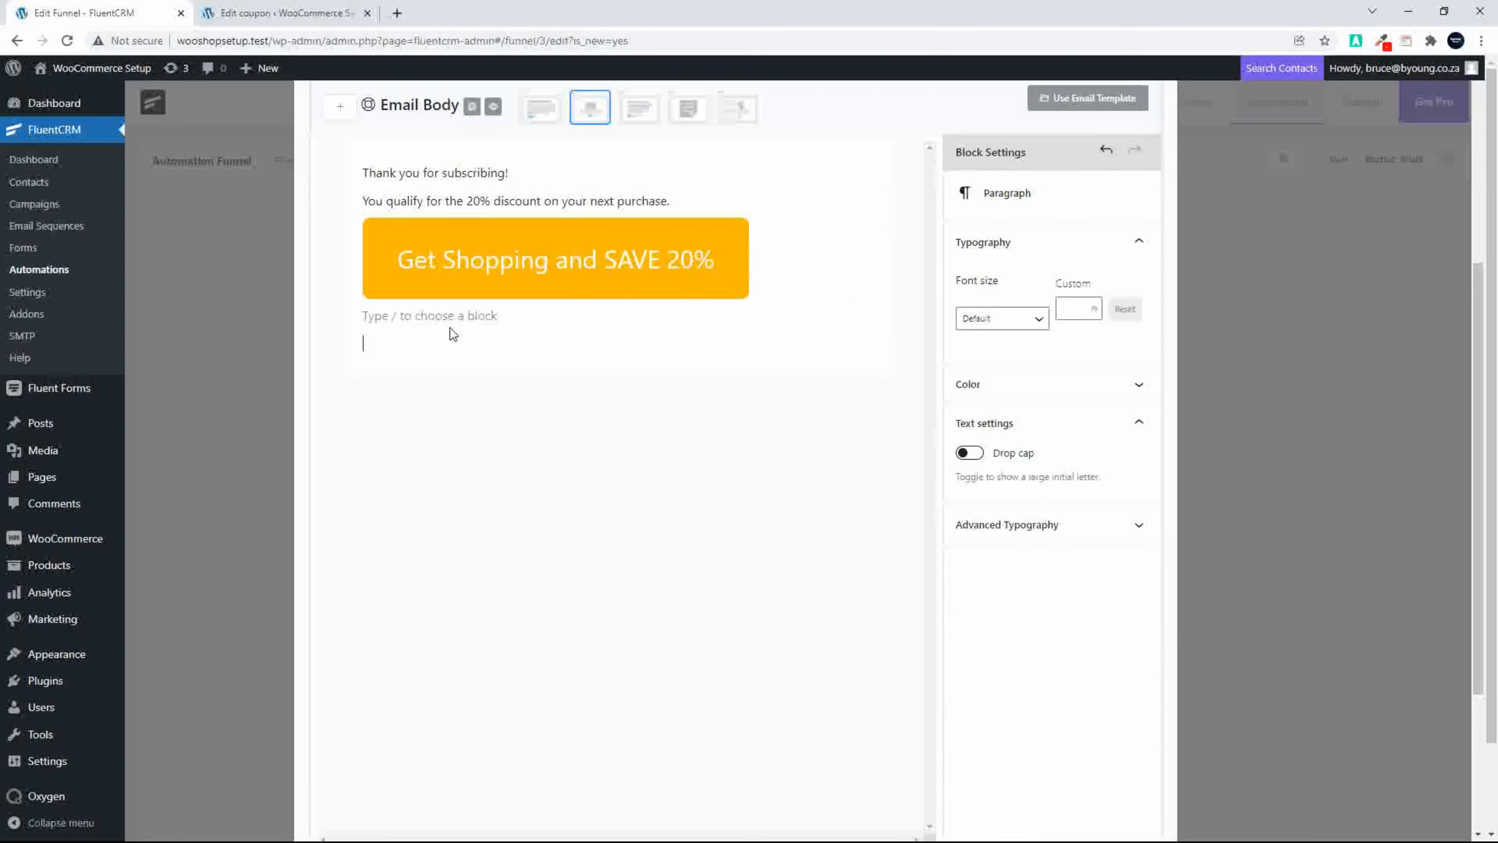
{"action": "type", "text": "Thank"}
{"action": "key", "text": "BackSpace"}
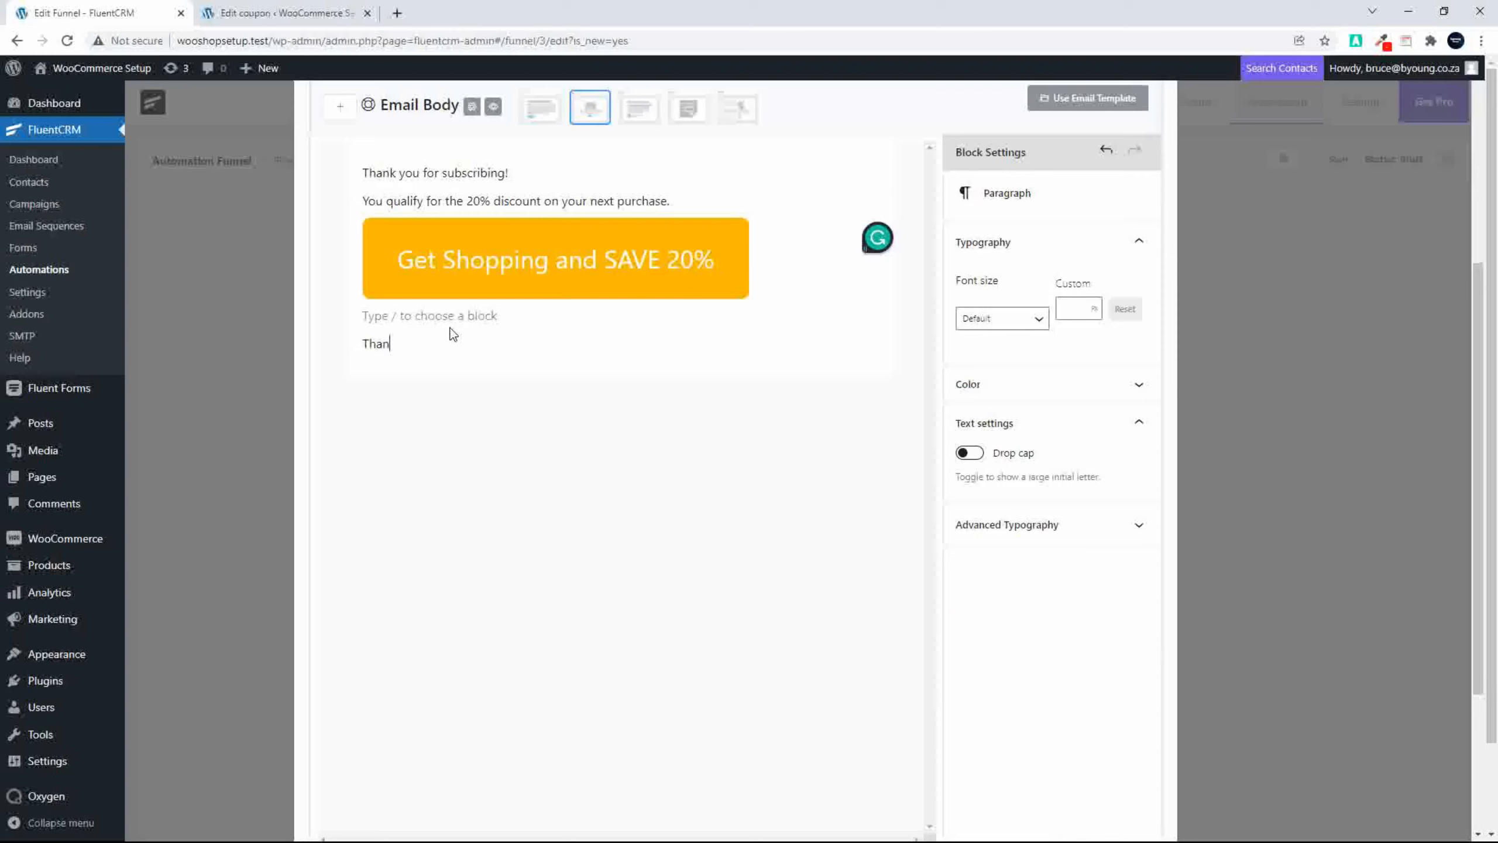
{"action": "key", "text": "BackSpace"}
{"action": "key", "text": "BackSpace"}
{"action": "type", "text": "his is a limited time offer, shop today."}
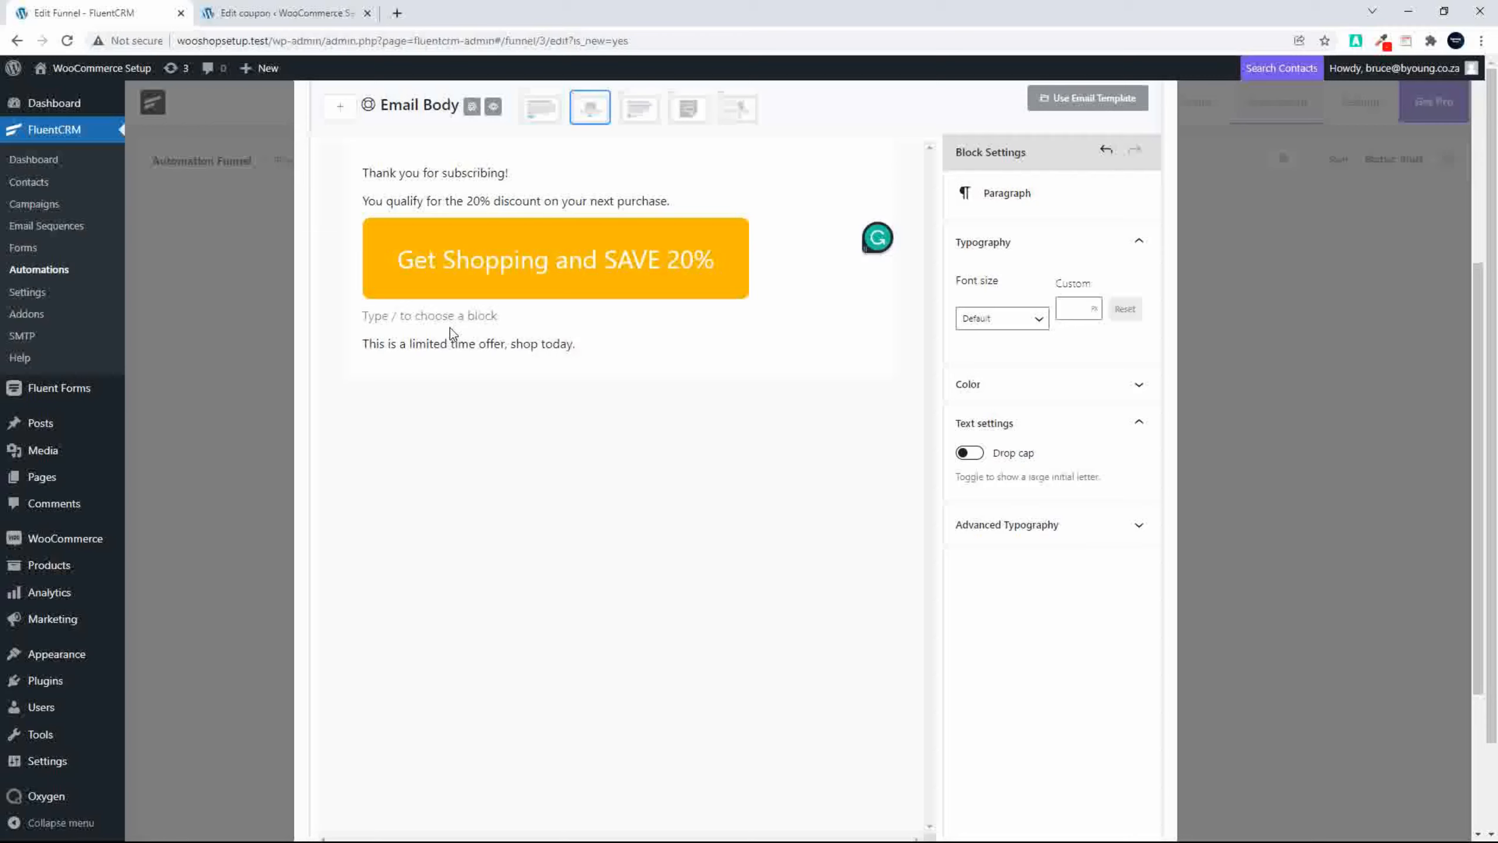
Step: Leave an empty paragraph below the offer line and add the sign-off "Kind regards," with "Big Shop Team" on the line under it
{"action": "key", "text": "Return"}
{"action": "key", "text": "Return"}
{"action": "type", "text": "Kind"}
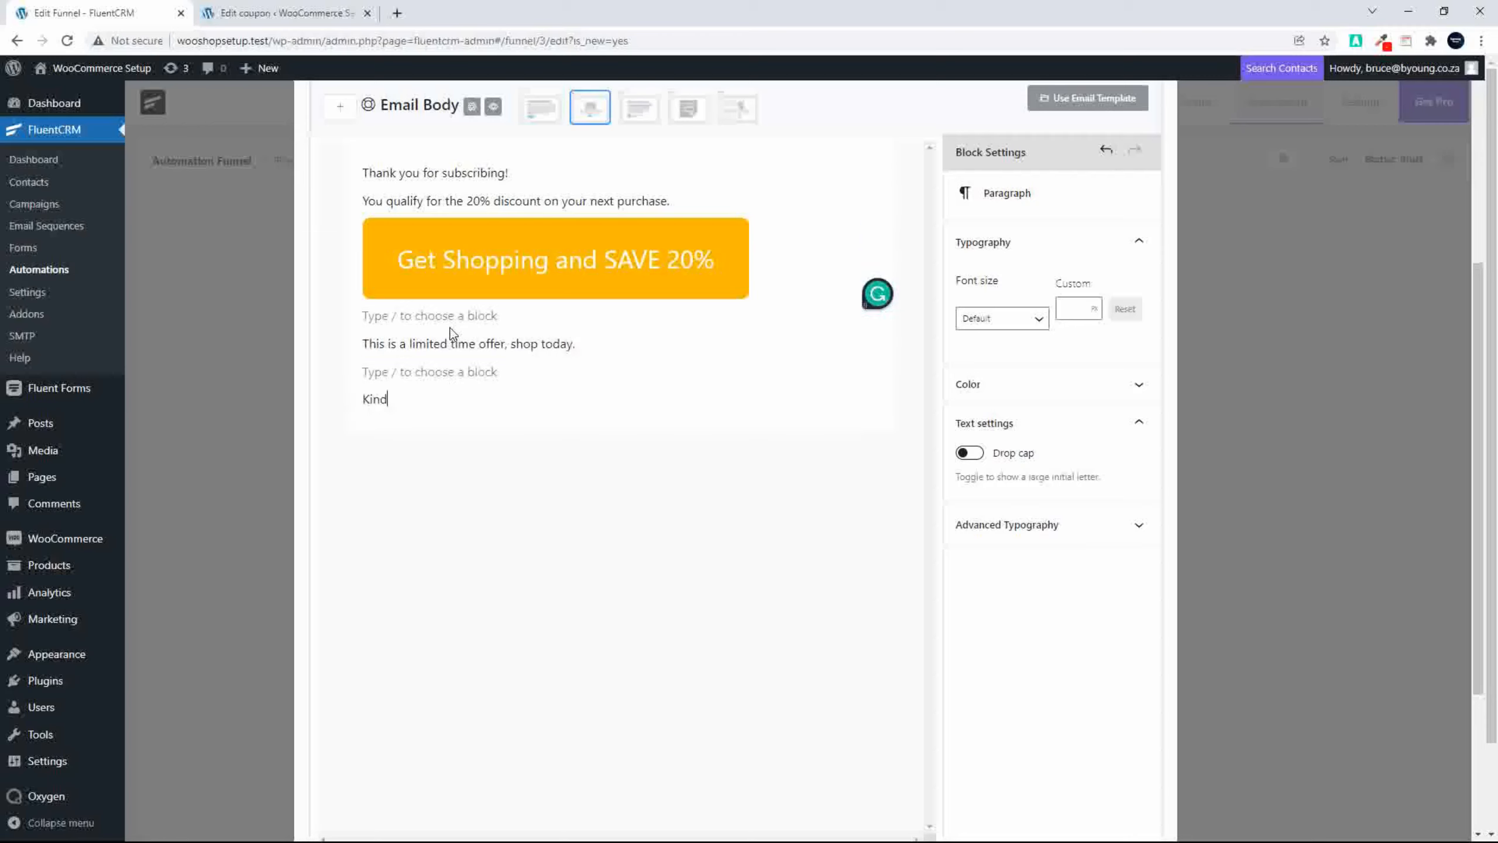
{"action": "type", "text": " regards,"}
{"action": "key", "text": "Return"}
{"action": "type", "text": "Big S"}
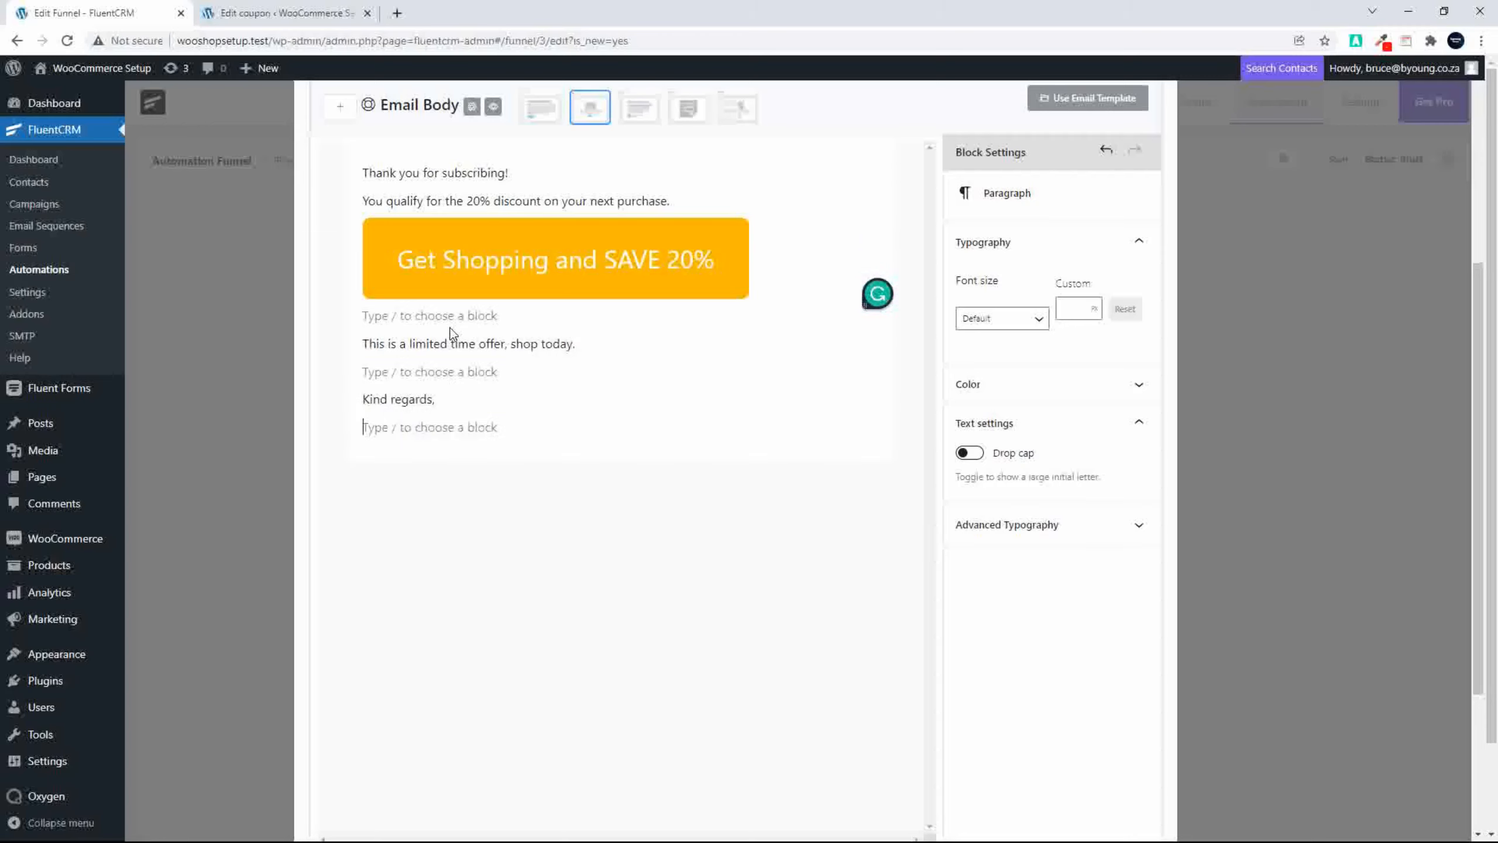
{"action": "type", "text": "hop tean"}
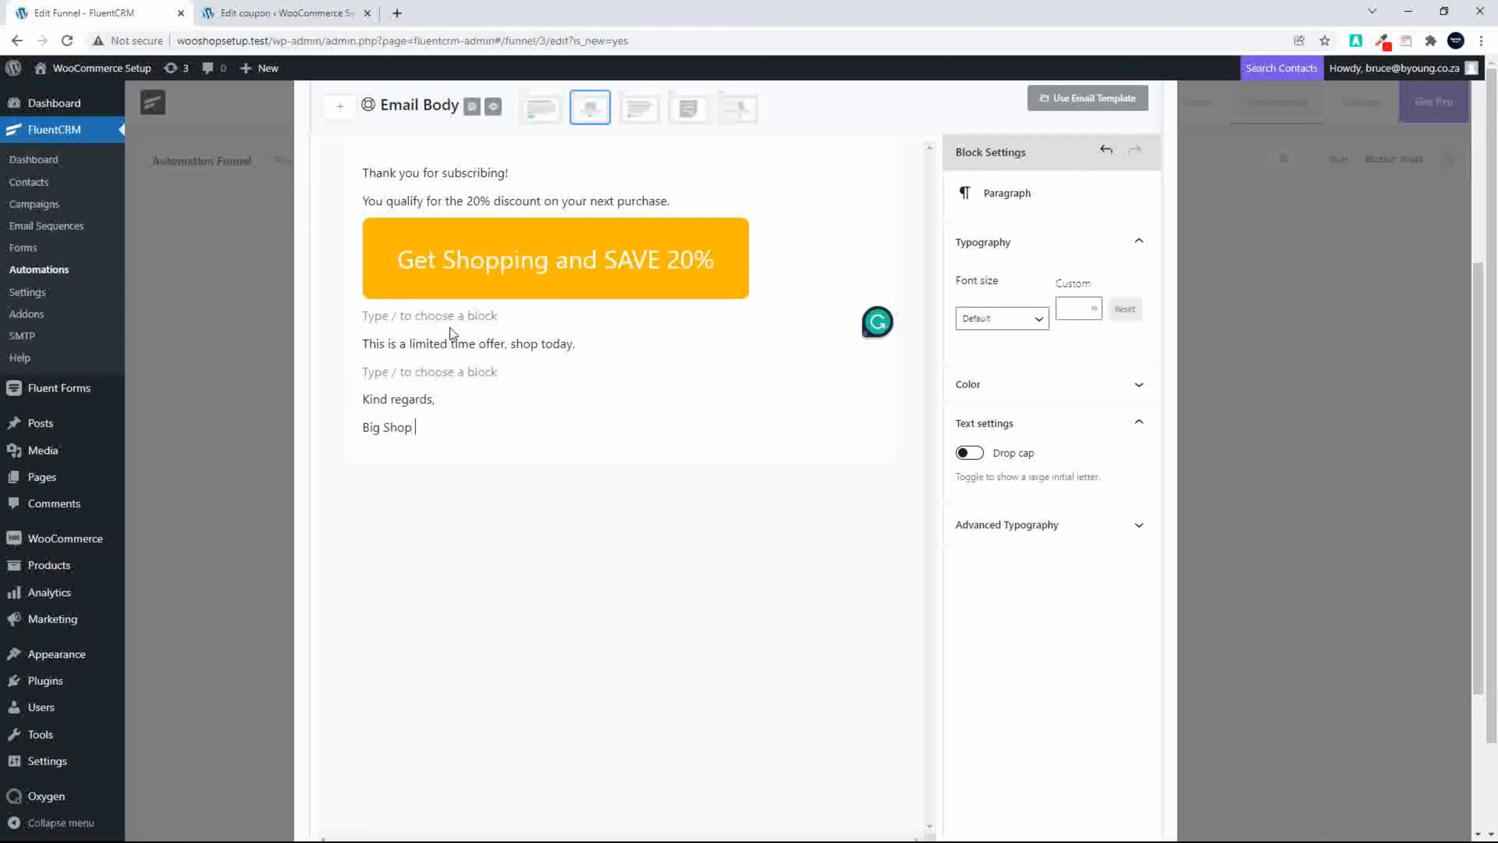
{"action": "key", "text": "BackSpace"}
{"action": "key", "text": "BackSpace"}
{"action": "key", "text": "BackSpace"}
{"action": "key", "text": "BackSpace"}
{"action": "type", "text": "Team"}
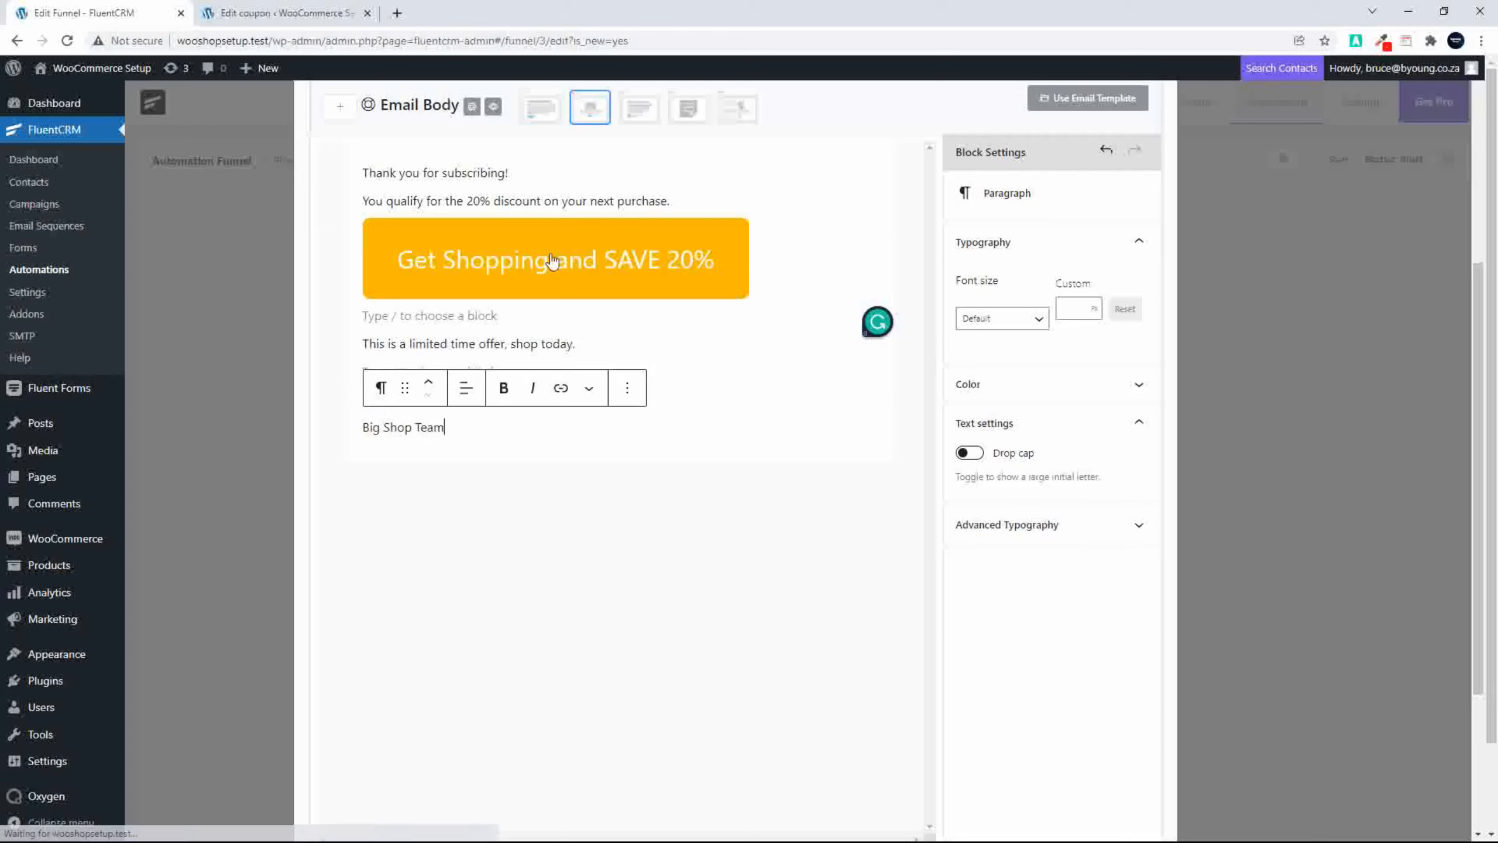
Step: Insert an empty paragraph after the 20% discount sentence and another after "Thank you for subscribing!"
{"action": "left_click", "coordinate": [694, 198]}
{"action": "key", "text": "Return"}
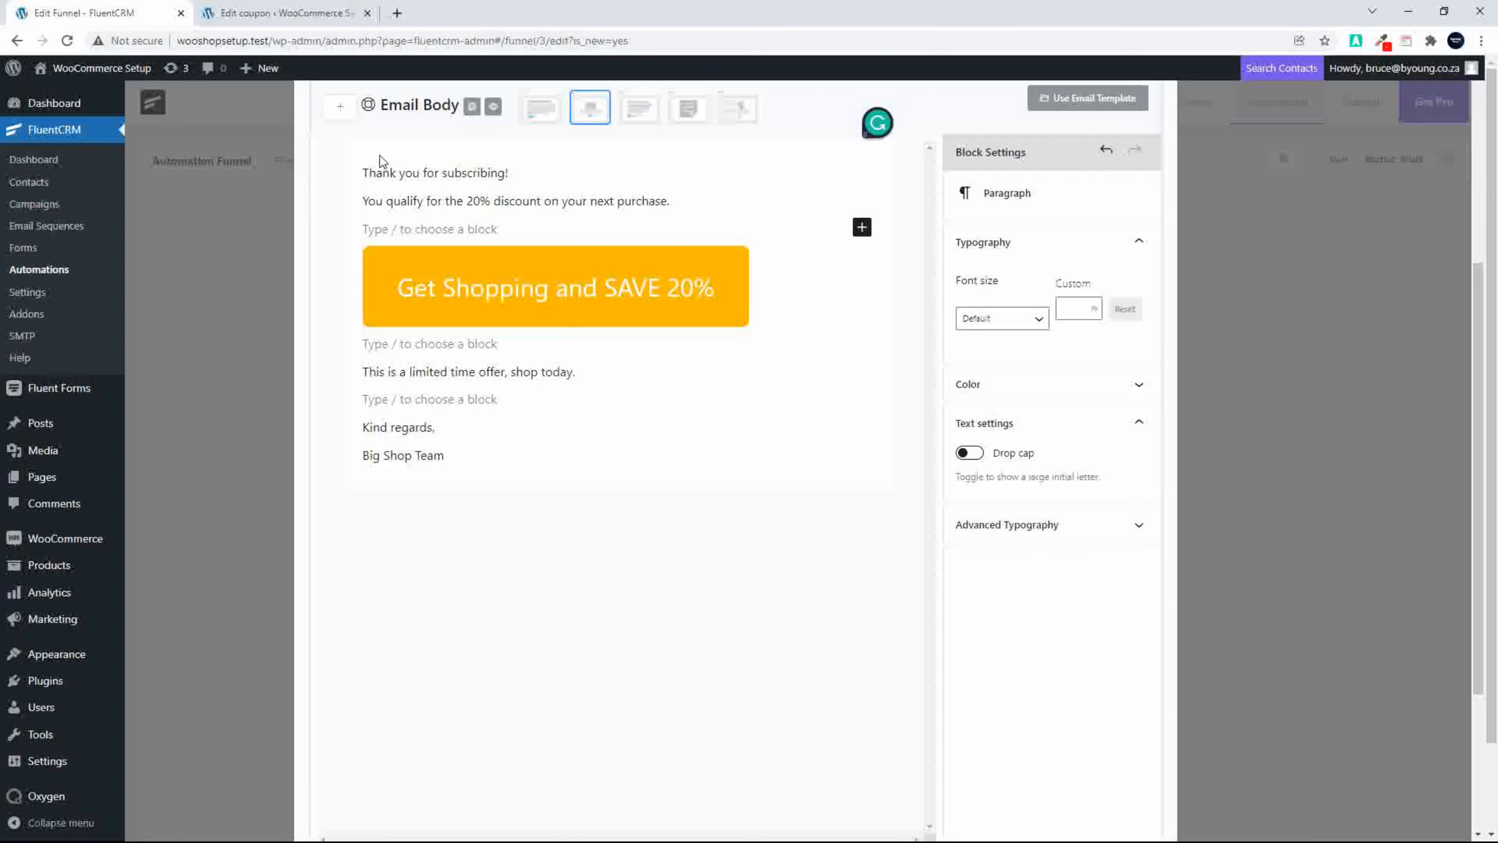
{"action": "left_click", "coordinate": [517, 171]}
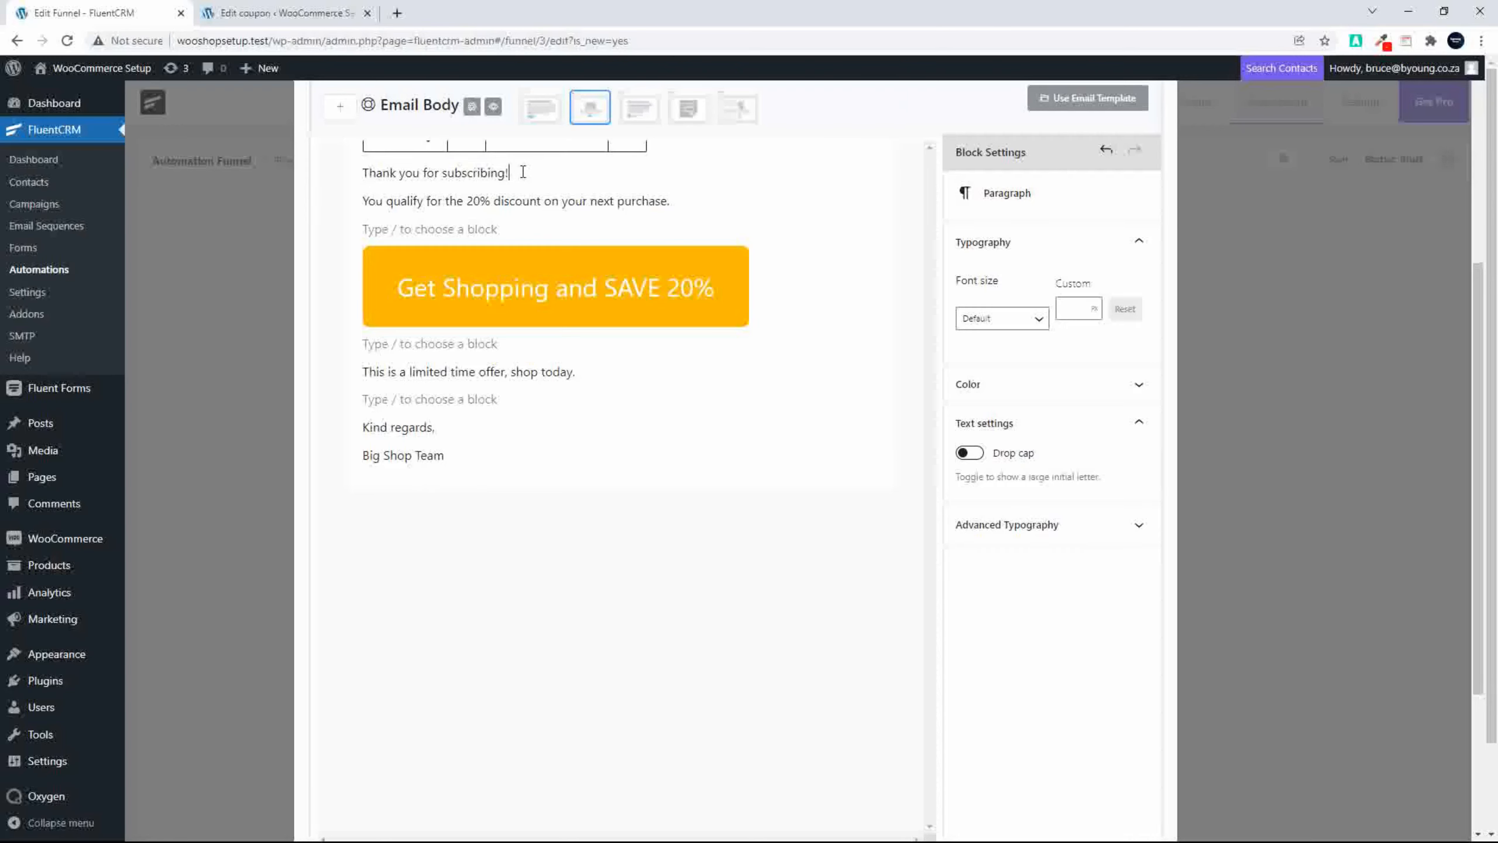
{"action": "key", "text": "Return"}
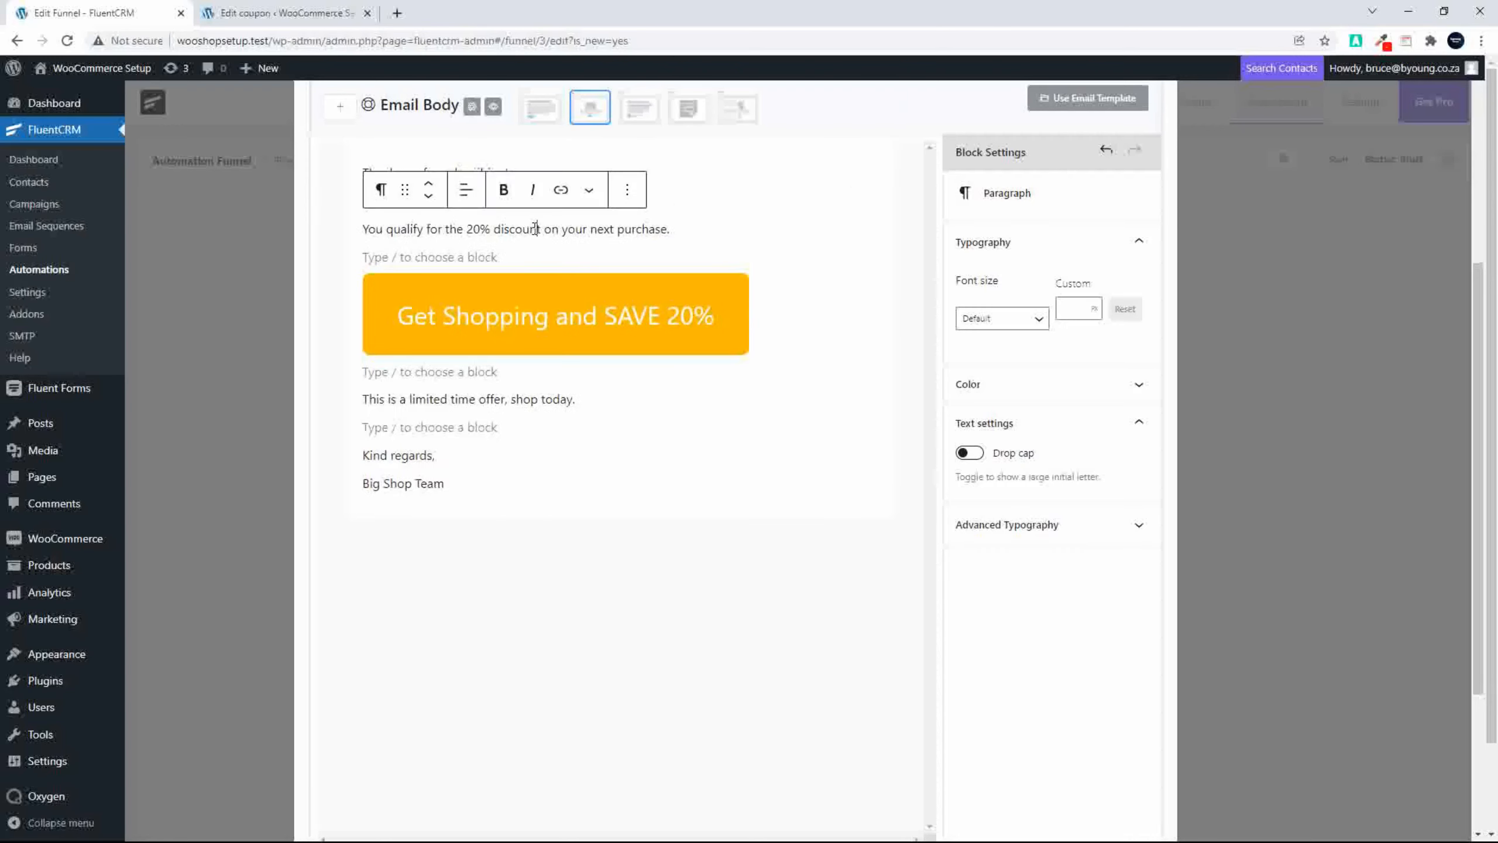
Step: Center-align the 20% discount sentence and the limited time offer line
{"action": "left_click", "coordinate": [465, 189]}
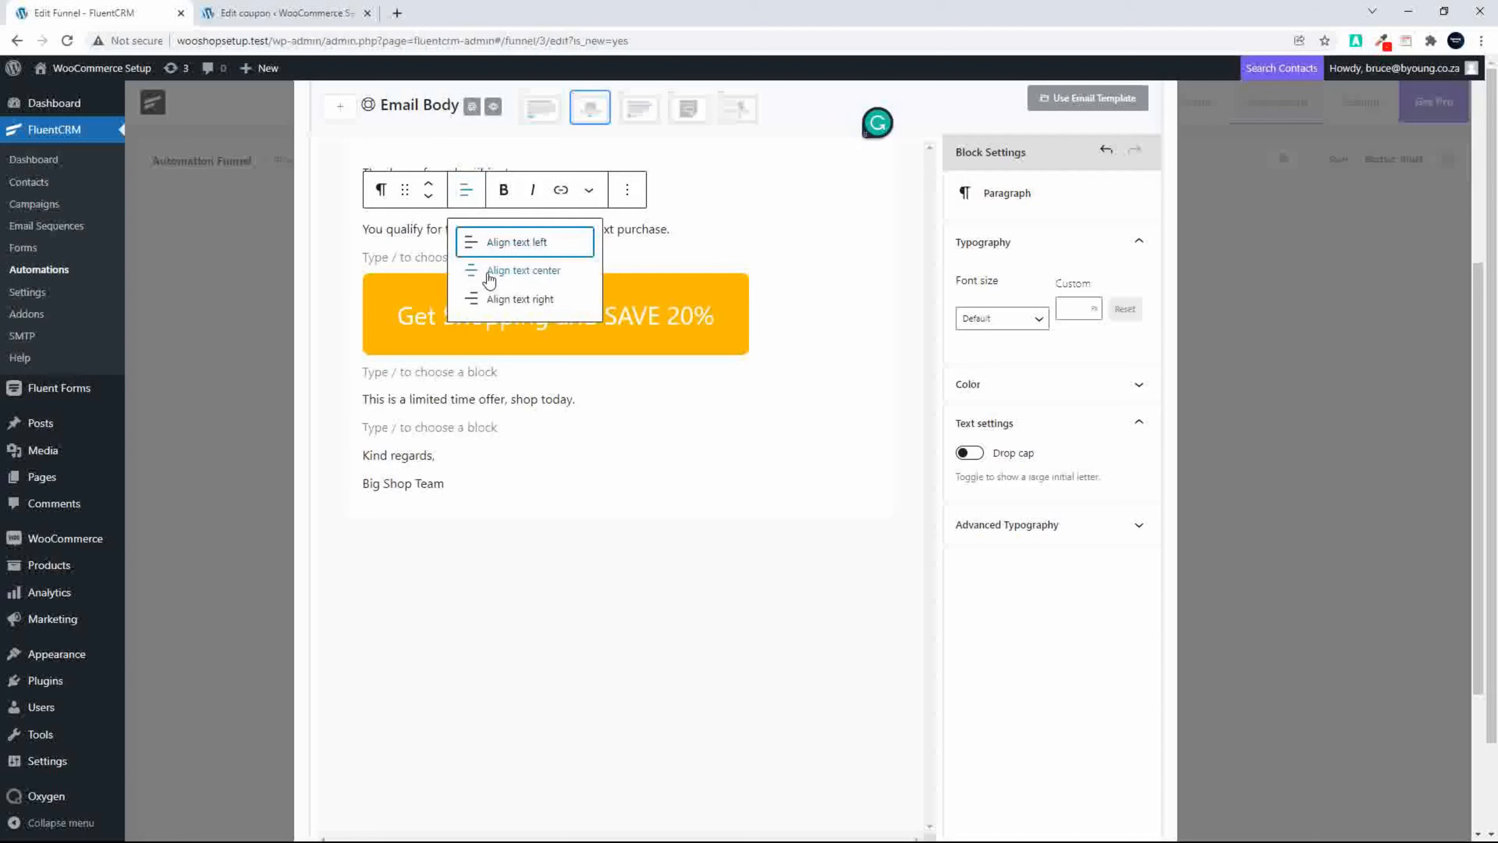
{"action": "left_click", "coordinate": [488, 273]}
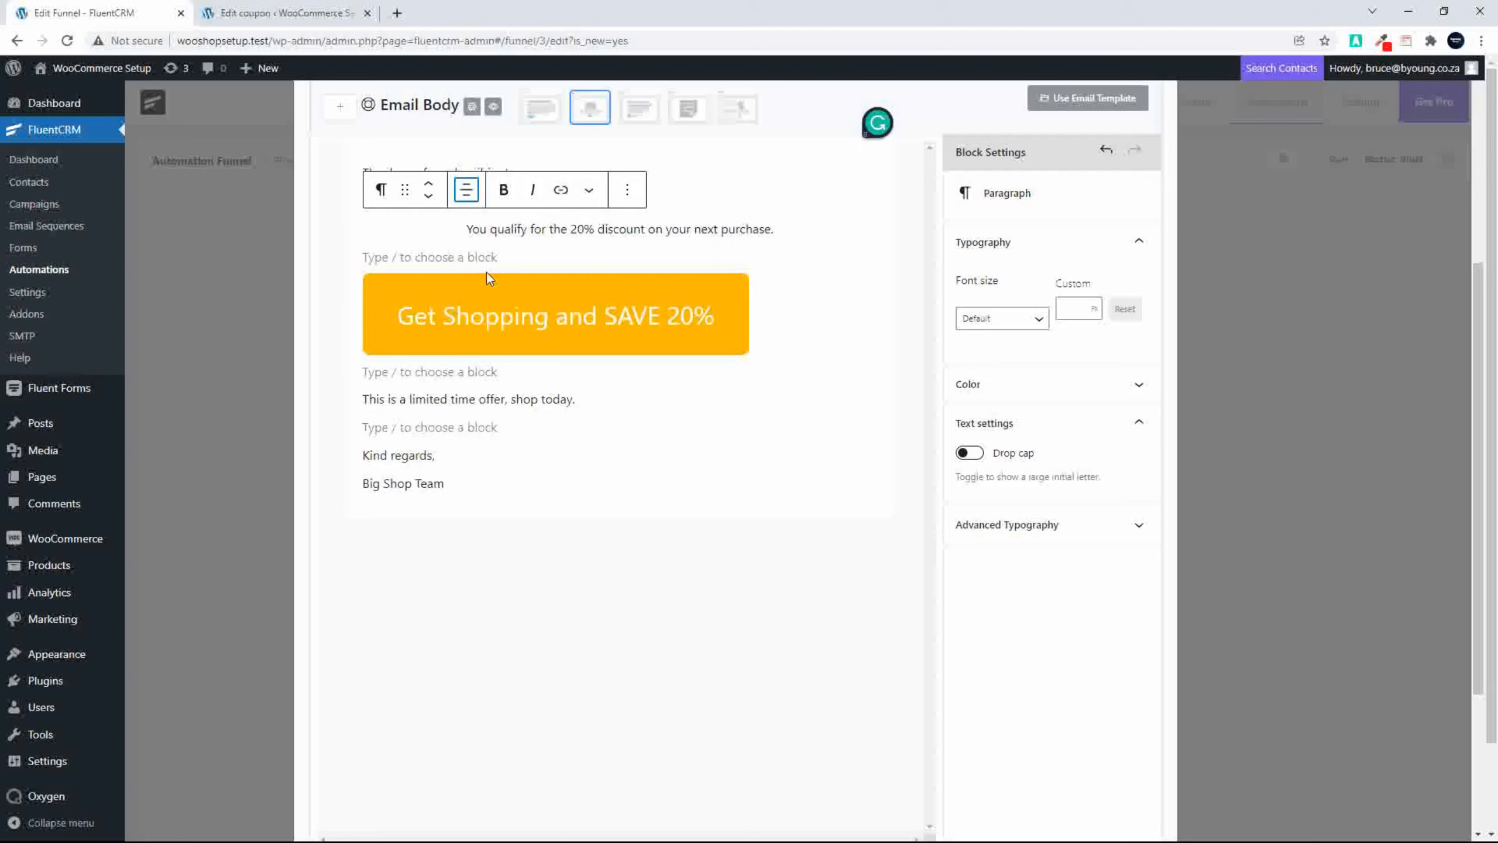
{"action": "left_click", "coordinate": [492, 401]}
{"action": "left_click", "coordinate": [465, 359]}
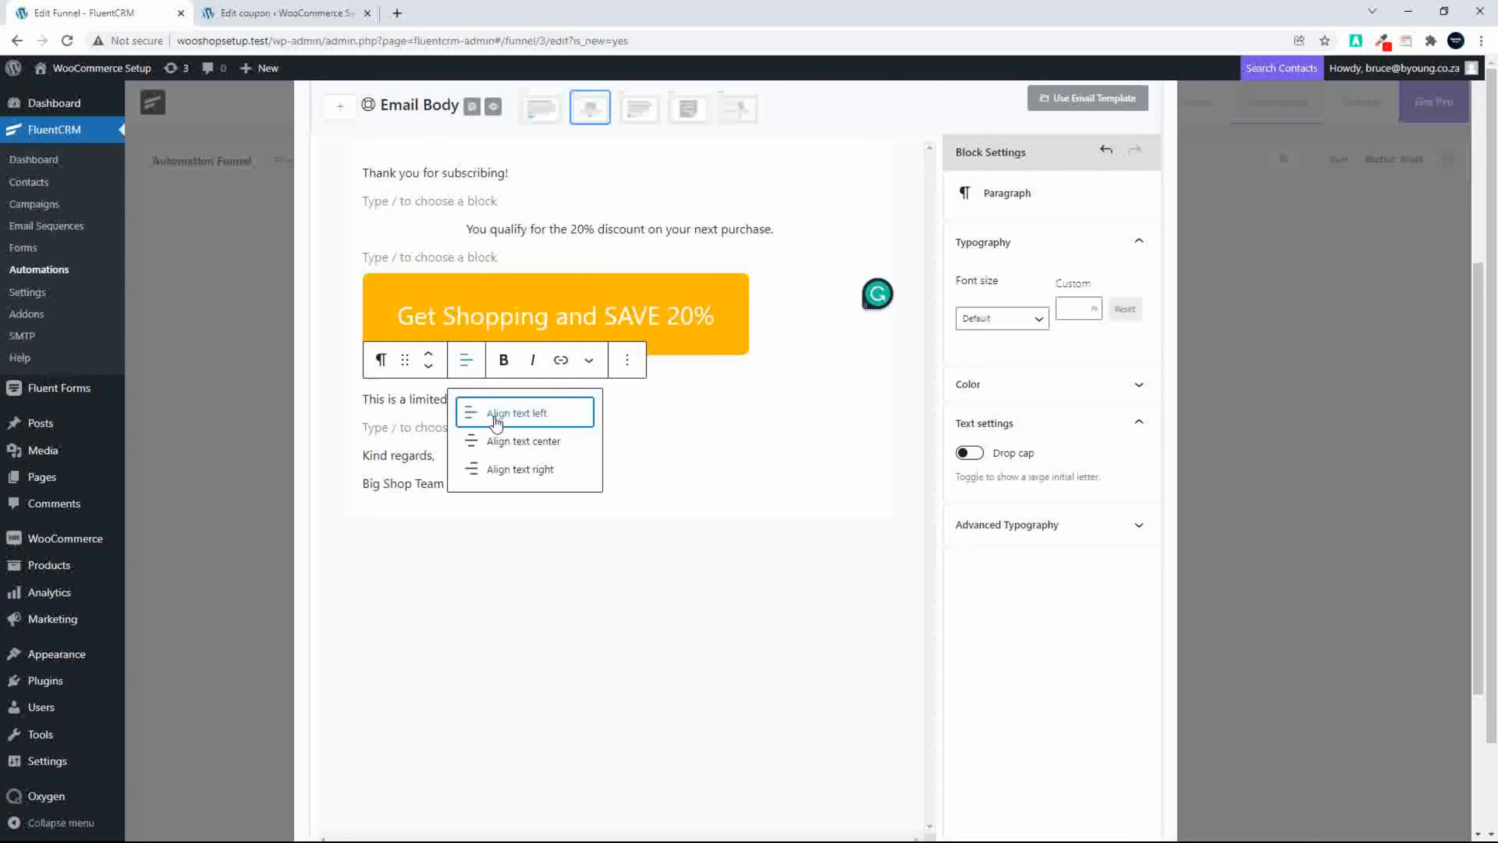
{"action": "left_click", "coordinate": [516, 444]}
Step: Center-align both sign-off lines, "Kind regards," and "Big Shop Team"
{"action": "left_click", "coordinate": [412, 459]}
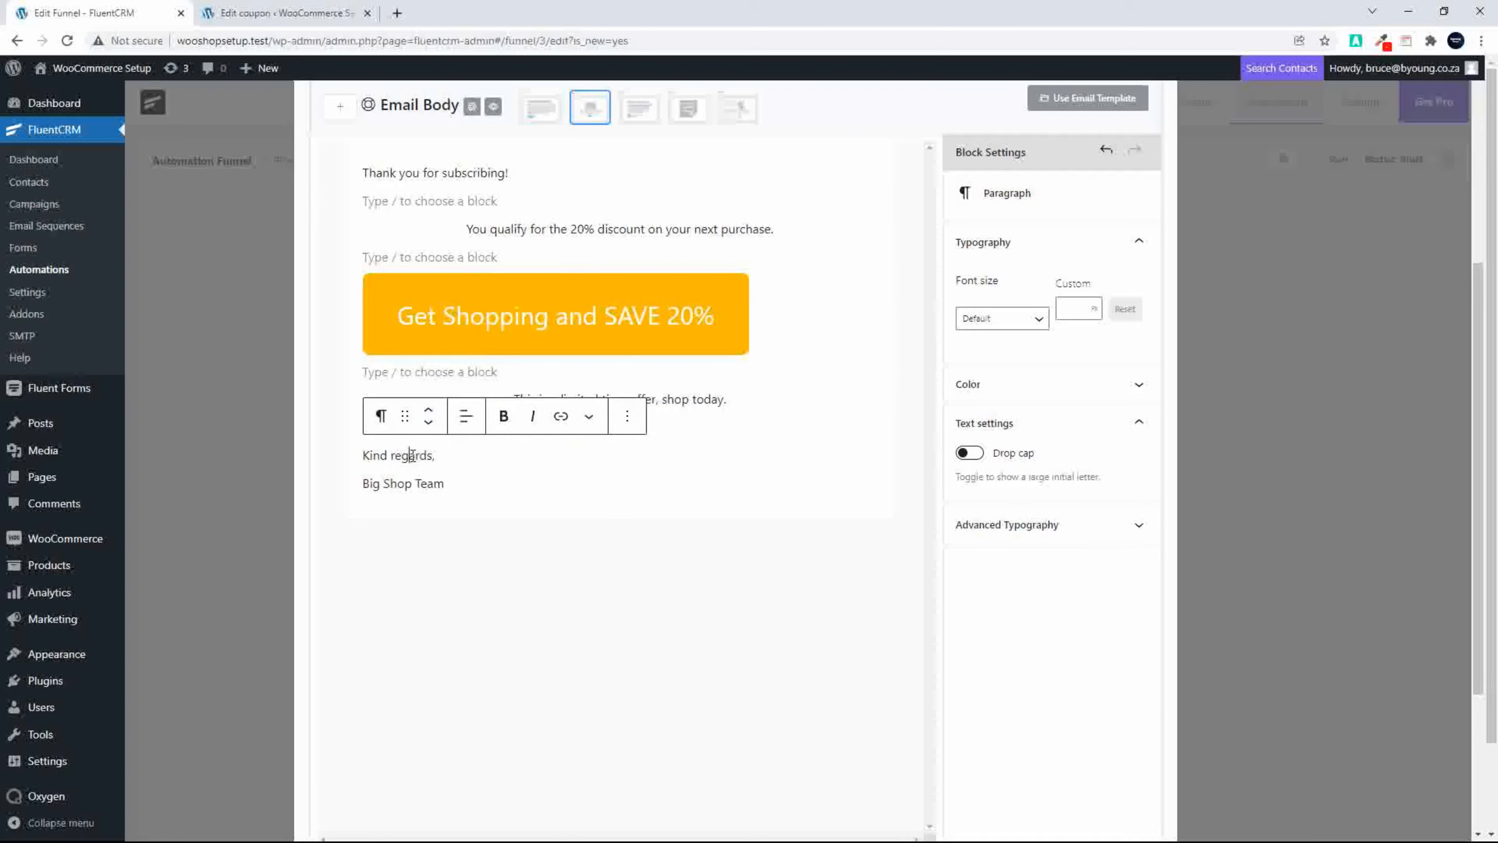
{"action": "left_click", "coordinate": [465, 416]}
{"action": "left_click", "coordinate": [502, 498]}
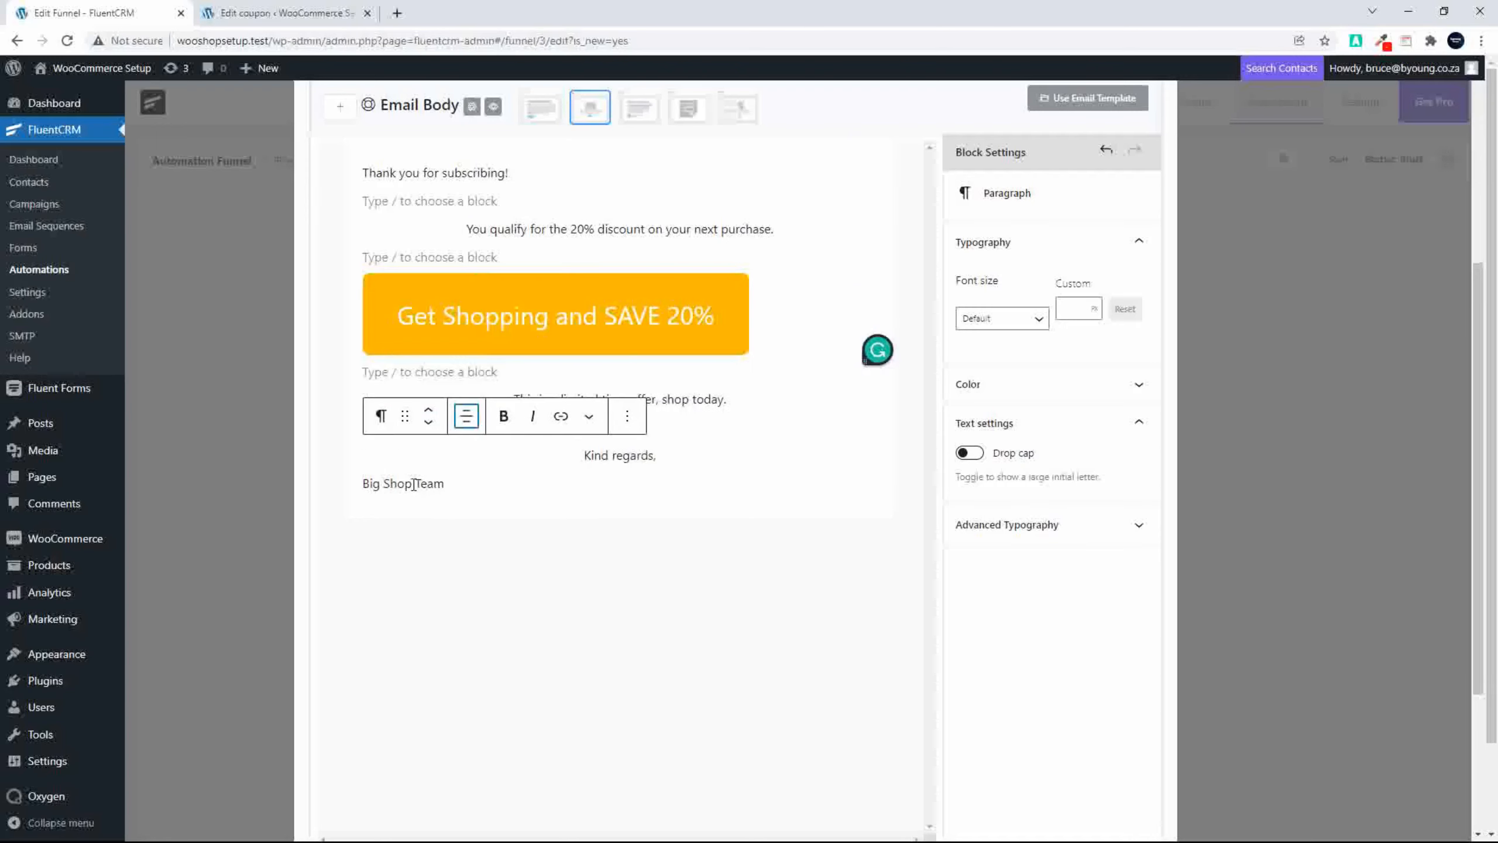
{"action": "left_click", "coordinate": [416, 484]}
{"action": "left_click", "coordinate": [465, 444]}
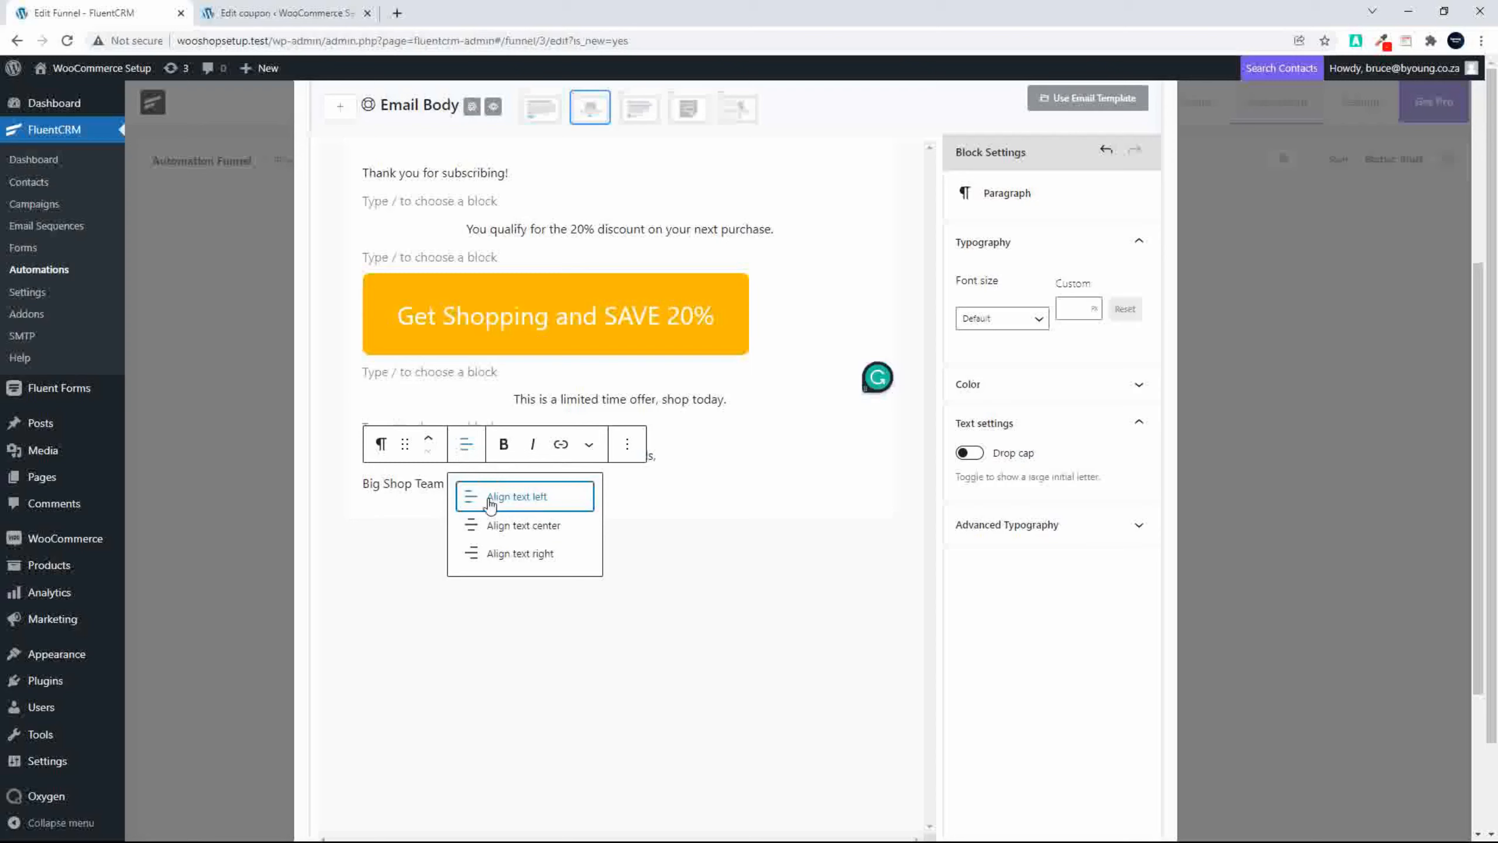
{"action": "left_click", "coordinate": [519, 525]}
Step: Center-align the opening line "Thank you for subscribing!"
{"action": "left_click", "coordinate": [457, 172]}
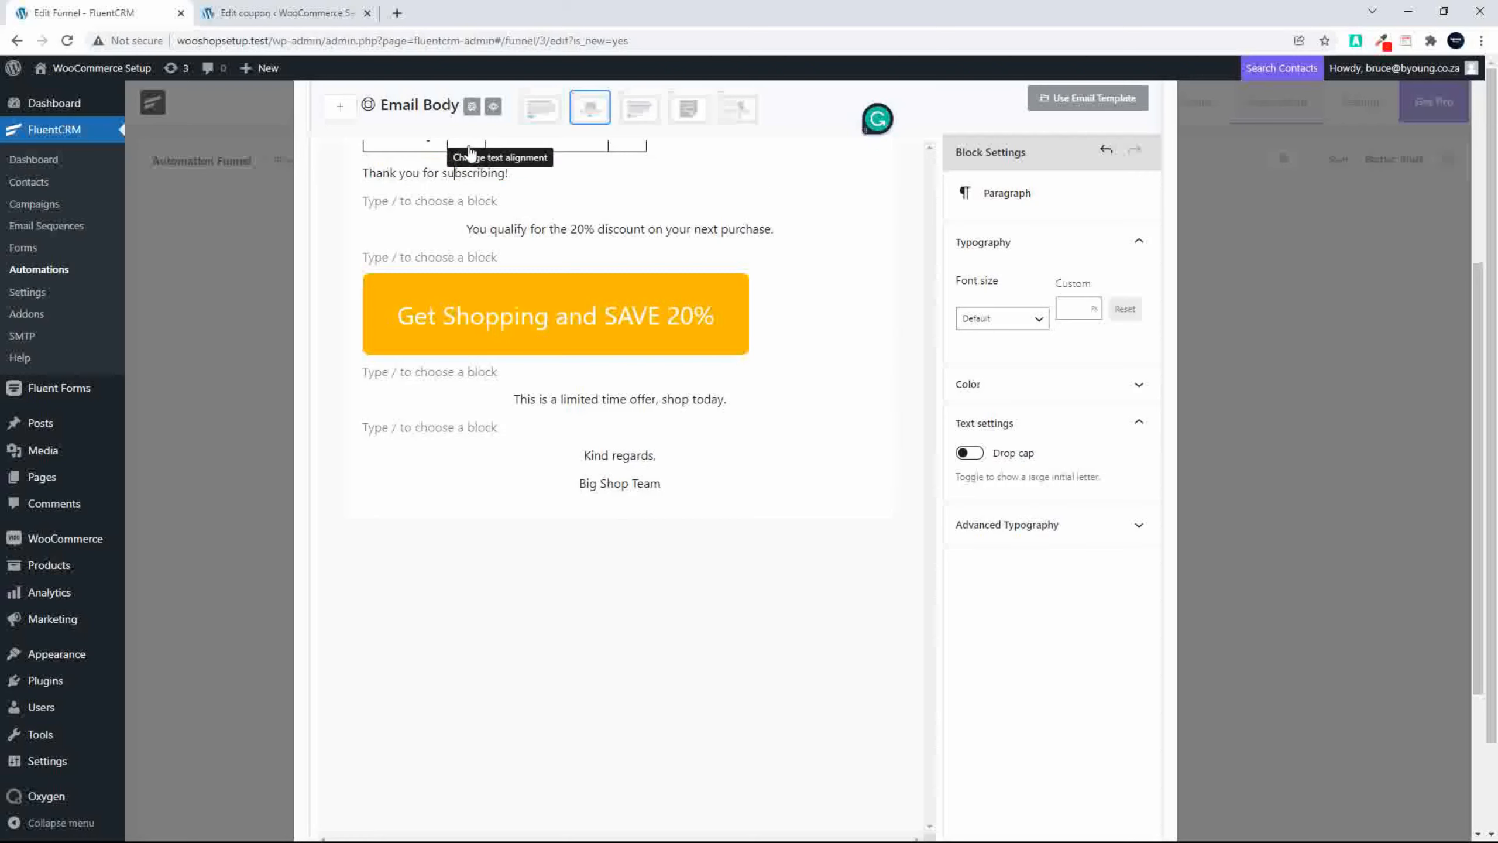
{"action": "left_click", "coordinate": [470, 154]}
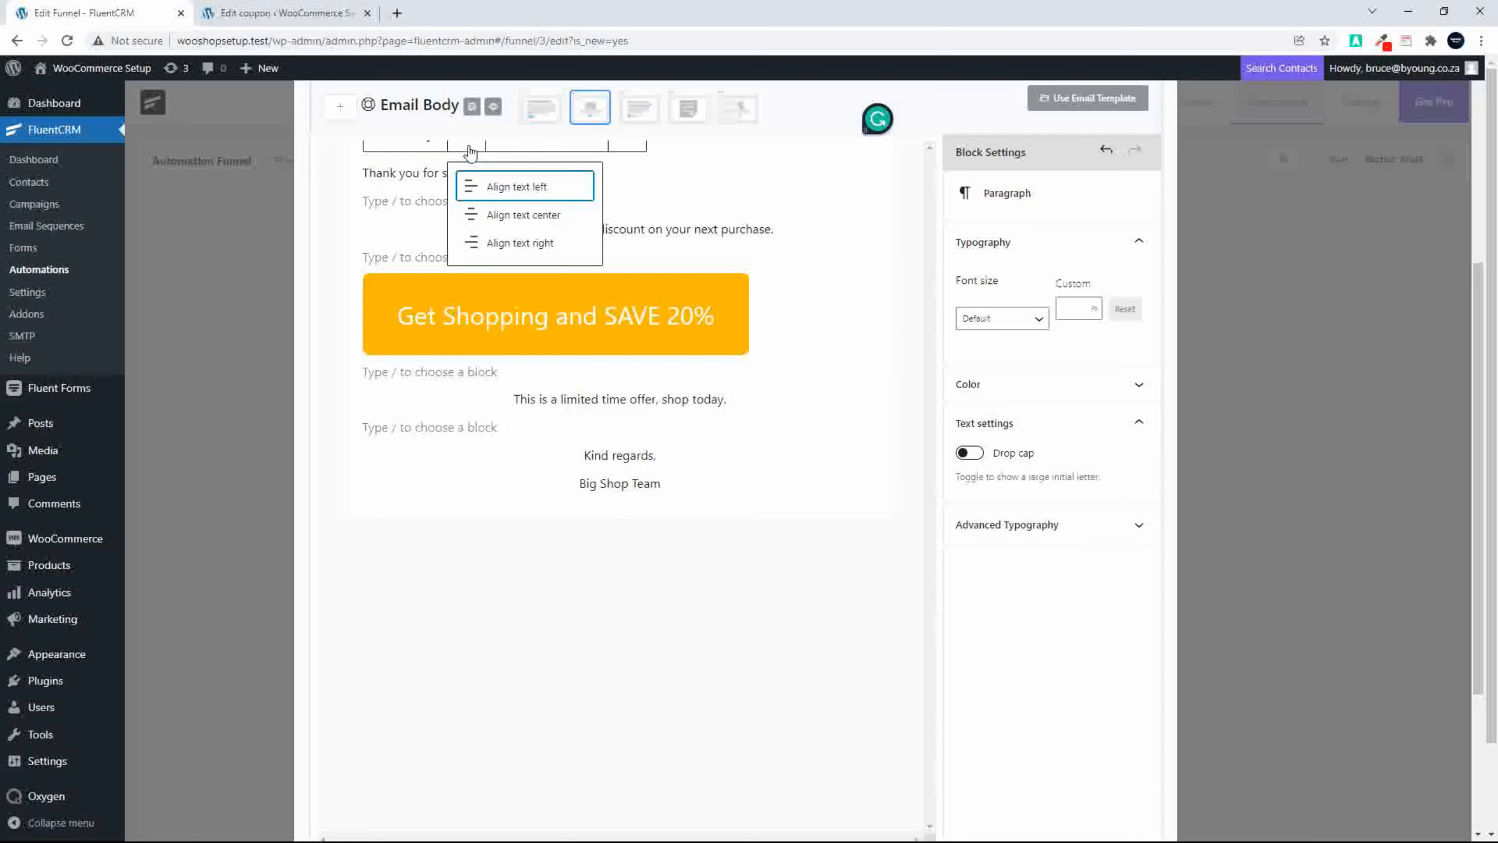
{"action": "left_click", "coordinate": [502, 216]}
{"action": "scroll", "coordinate": [812, 302], "scroll_direction": "up", "scroll_amount": 5}
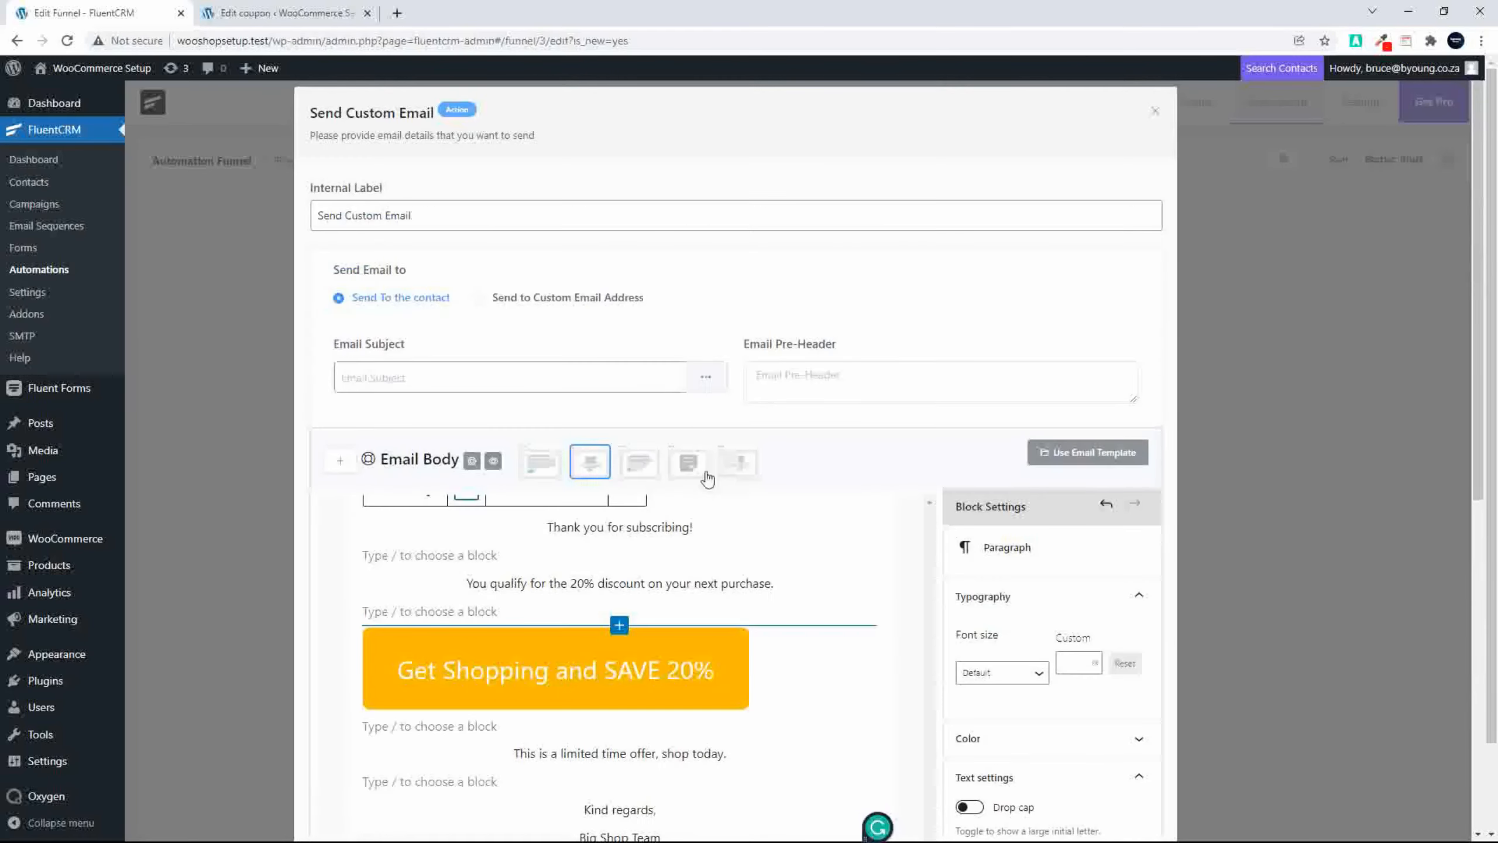
{"action": "triple_click", "coordinate": [615, 527]}
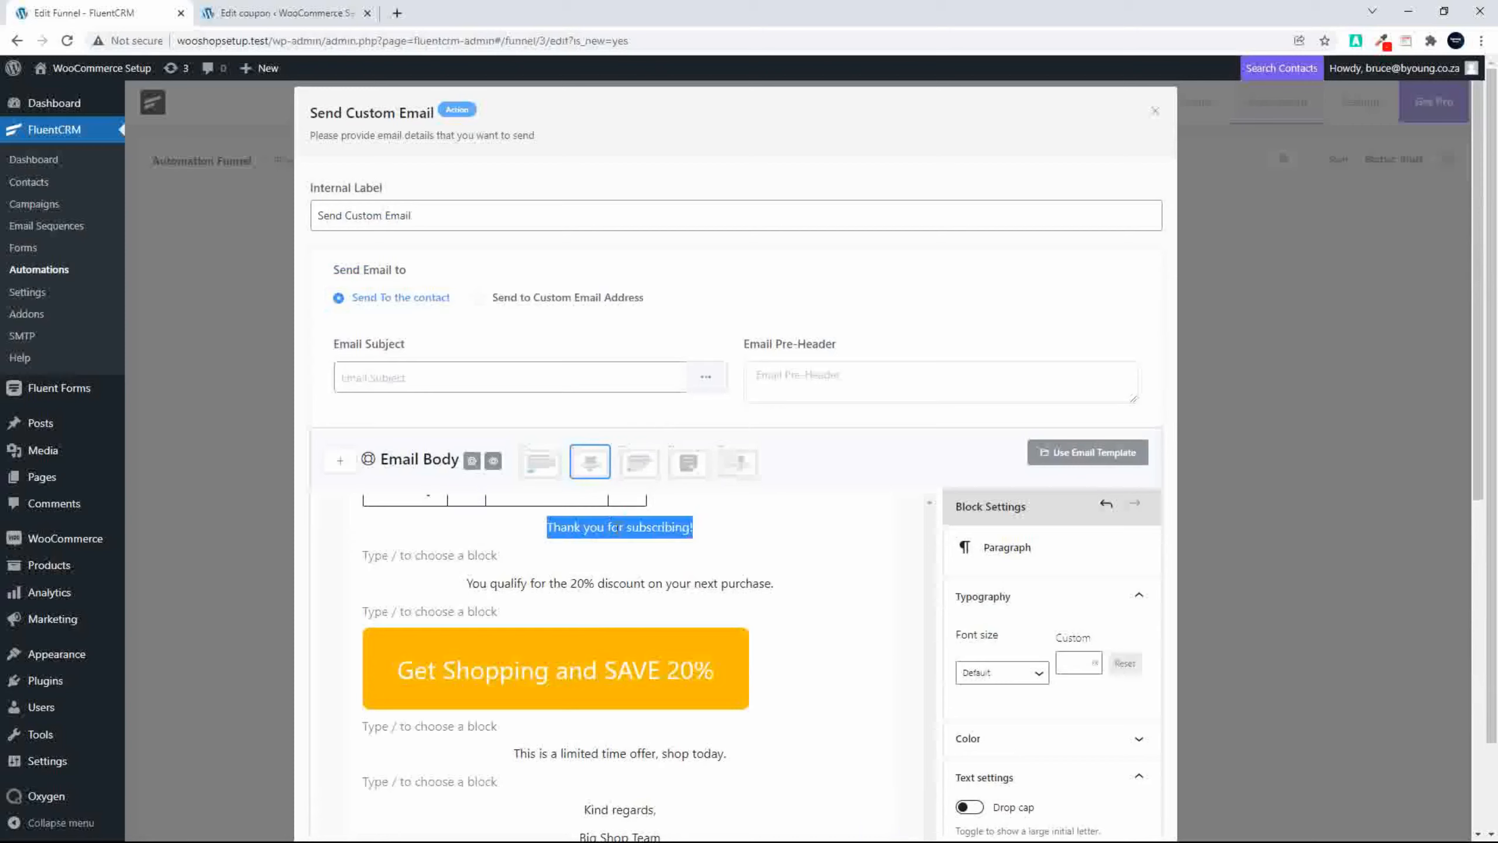
{"action": "left_click", "coordinate": [535, 586]}
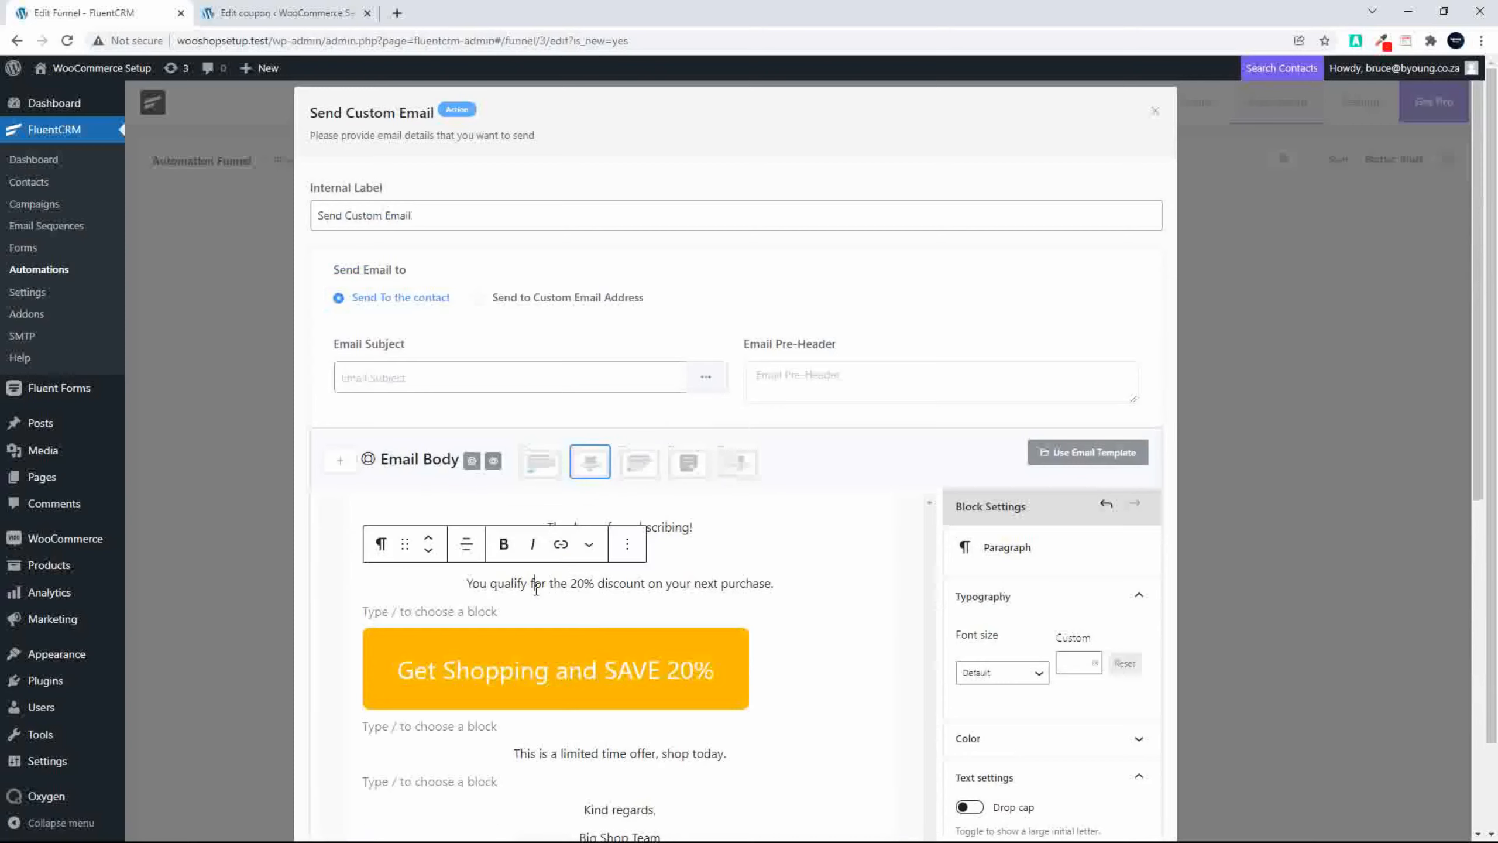
{"action": "triple_click", "coordinate": [670, 527]}
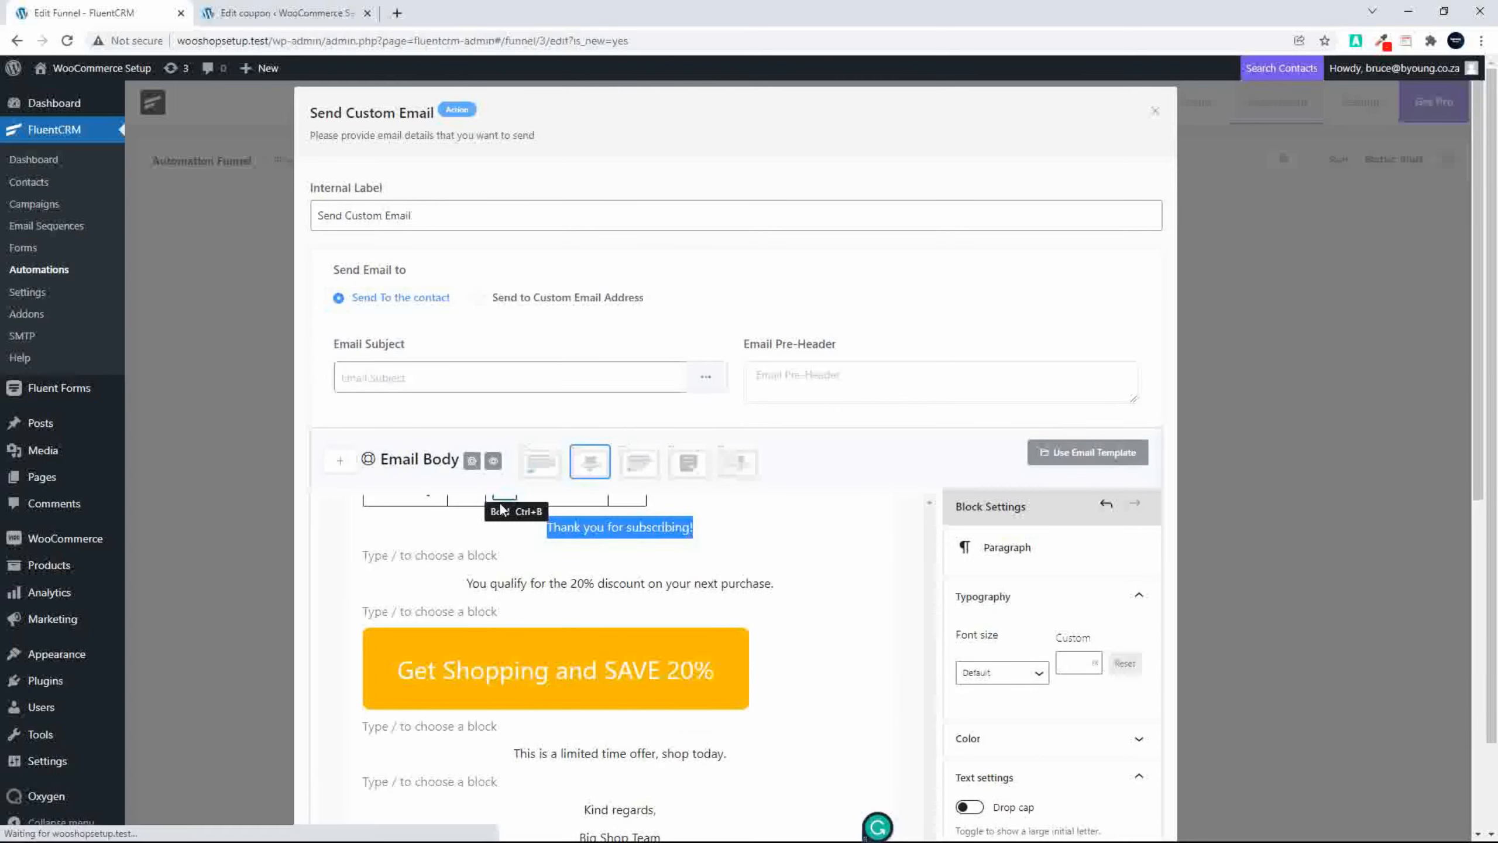
{"action": "left_click", "coordinate": [515, 530]}
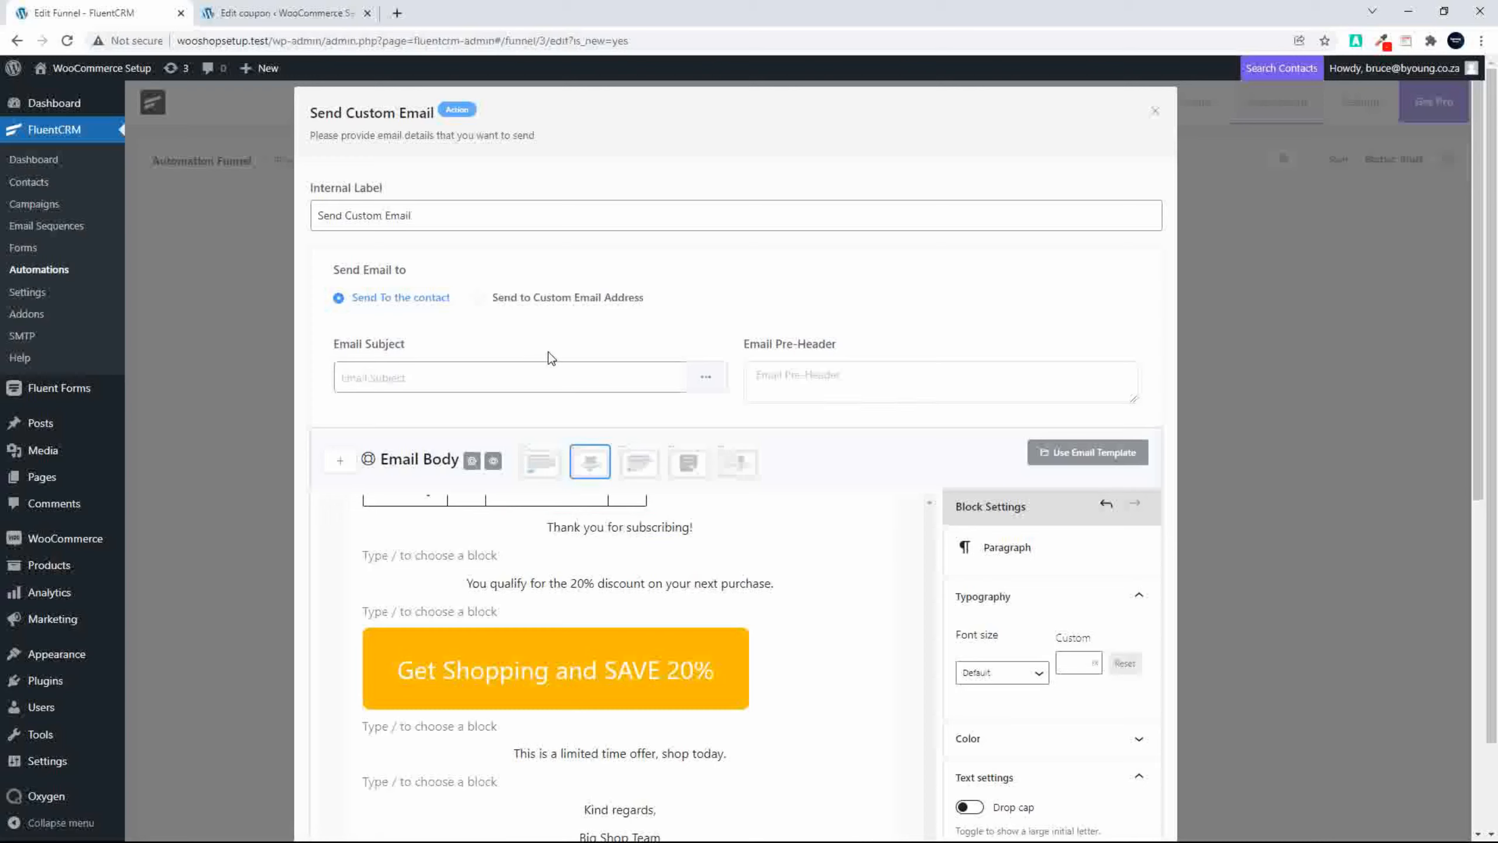
Step: Set the custom email's subject to "Thank you for subscribing"
{"action": "left_click", "coordinate": [501, 378]}
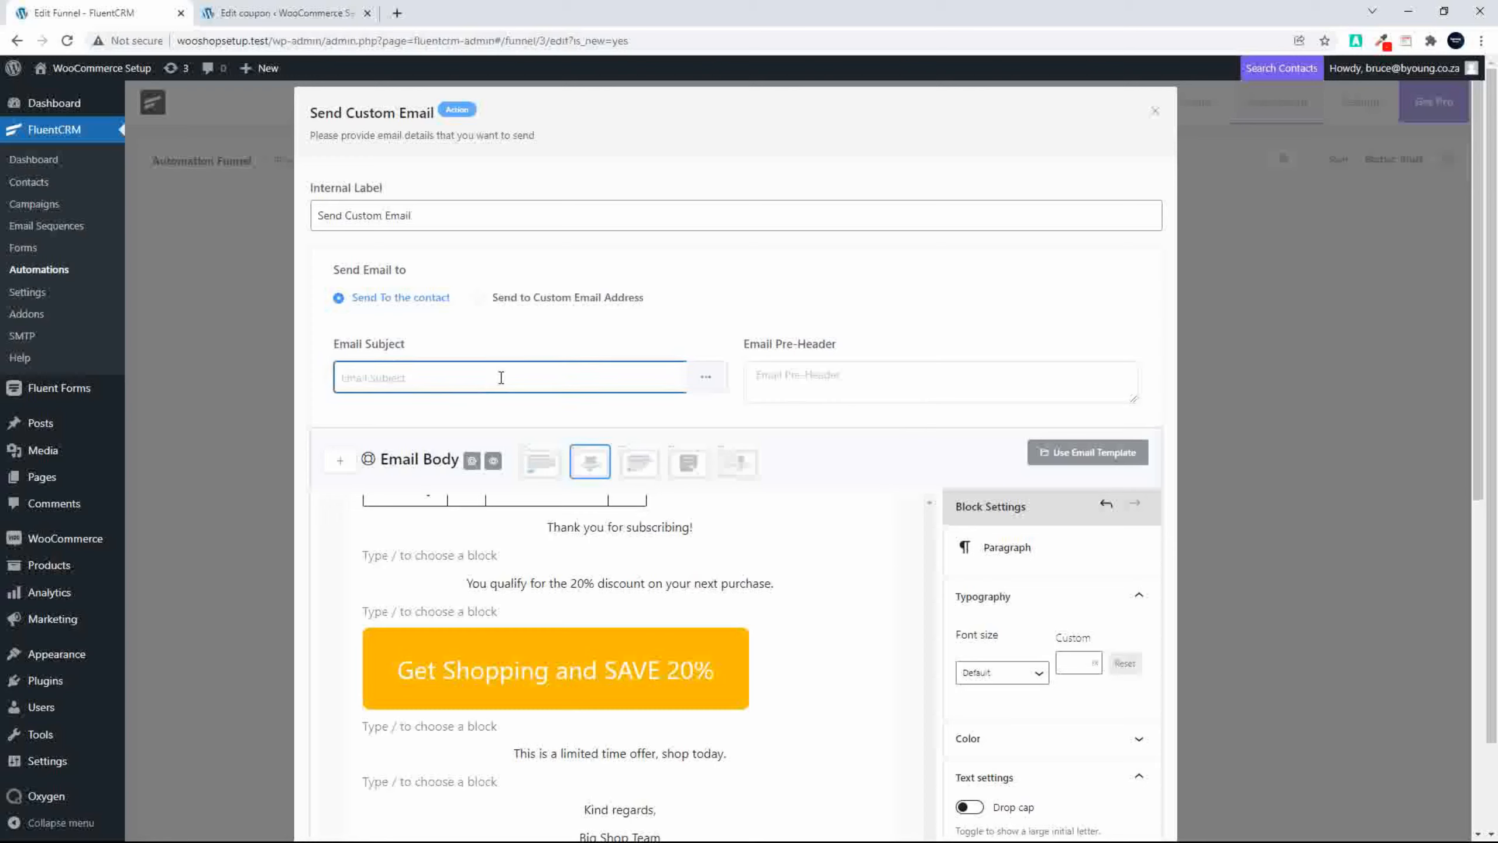
{"action": "type", "text": "Thank you for subcsr"}
{"action": "key", "text": "BackSpace"}
{"action": "type", "text": "scribibng"}
Step: Set the email pre-header to "Shop today for 20% off everything" and save the custom email's settings
{"action": "left_click", "coordinate": [823, 384]}
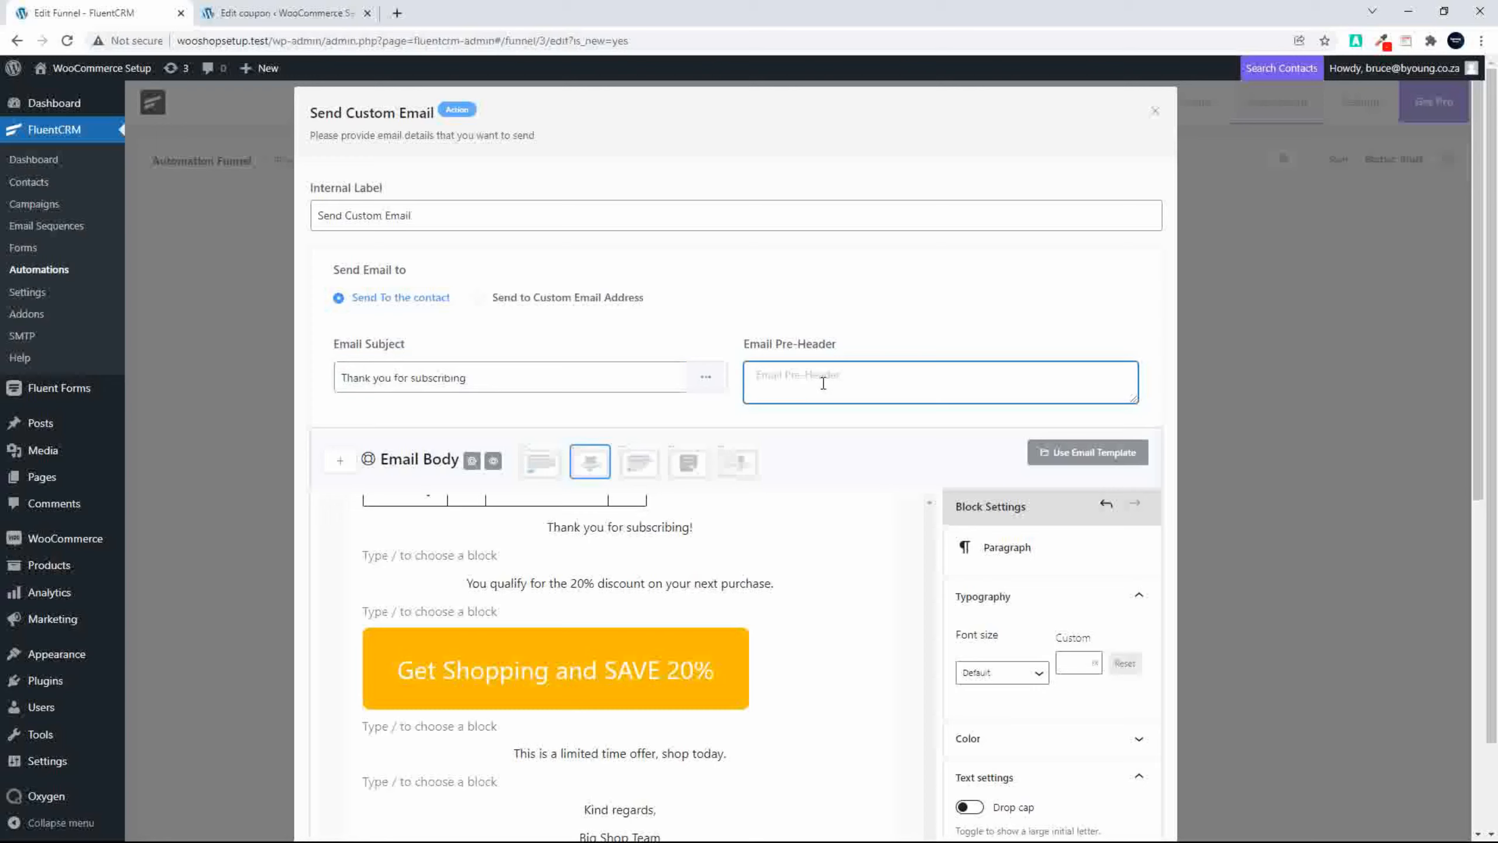
{"action": "type", "text": "T"}
{"action": "key", "text": "BackSpace"}
{"action": "key", "text": "BackSpace"}
{"action": "type", "text": "S"}
{"action": "scroll", "coordinate": [855, 445], "scroll_direction": "down", "scroll_amount": 10}
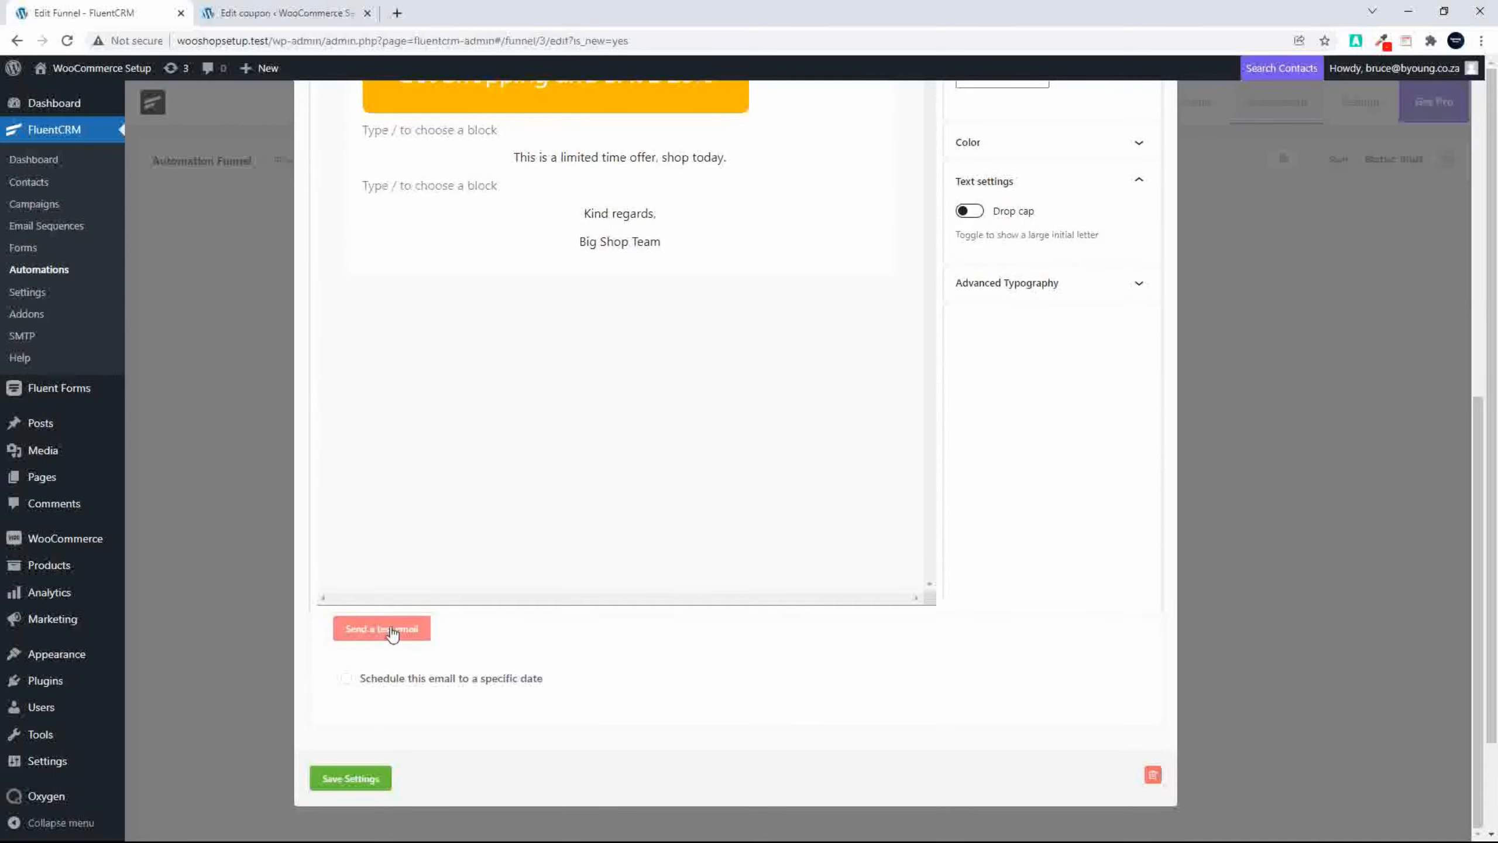
{"action": "left_click", "coordinate": [377, 778]}
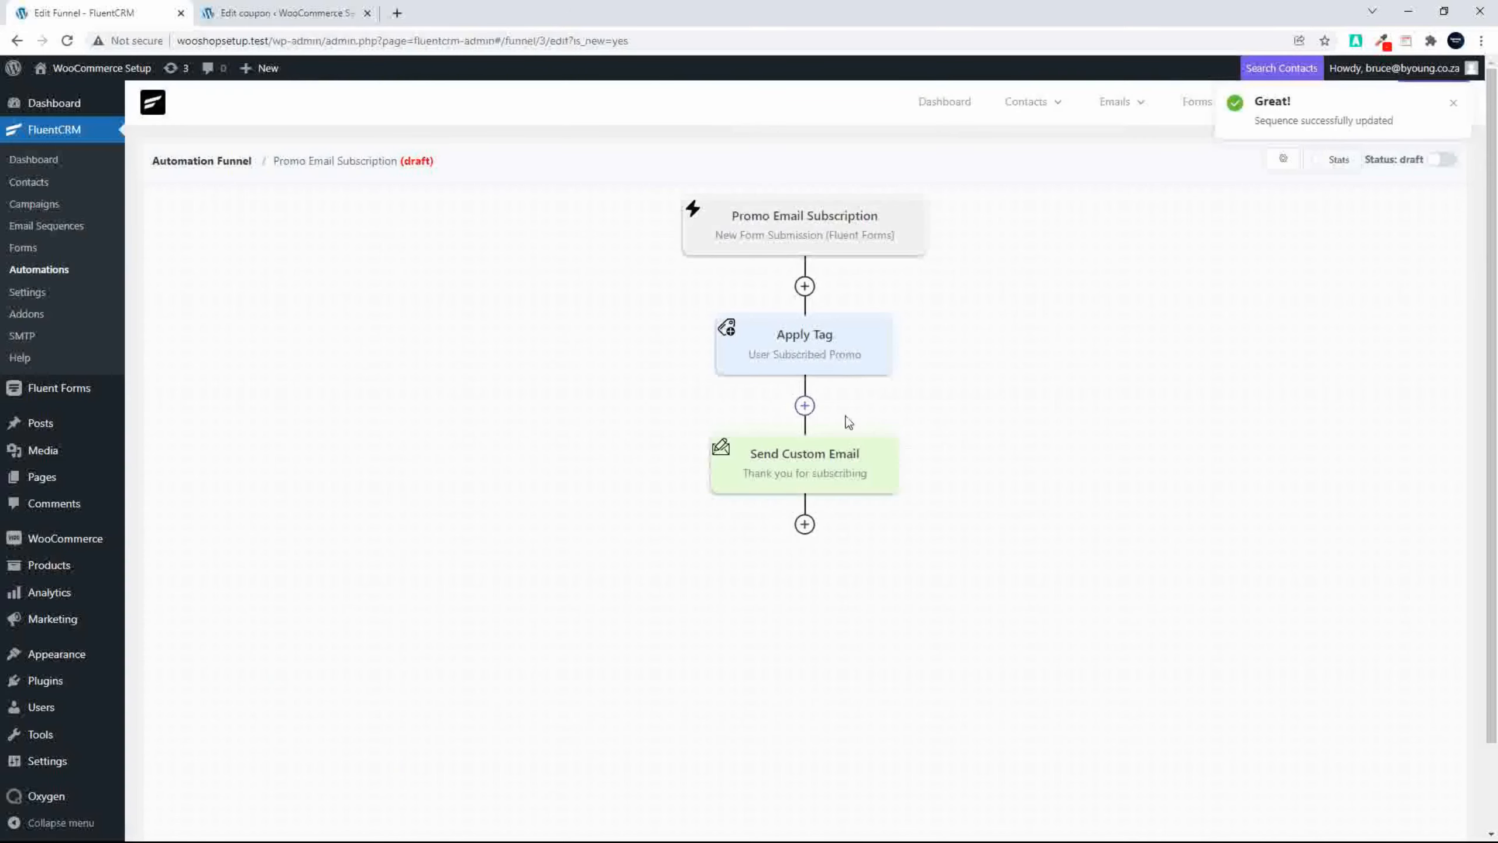
Step: Reopen the Send Custom Email action and send a test email to the tester's email address
{"action": "left_click", "coordinate": [804, 453]}
{"action": "scroll", "coordinate": [535, 588], "scroll_direction": "down", "scroll_amount": 6}
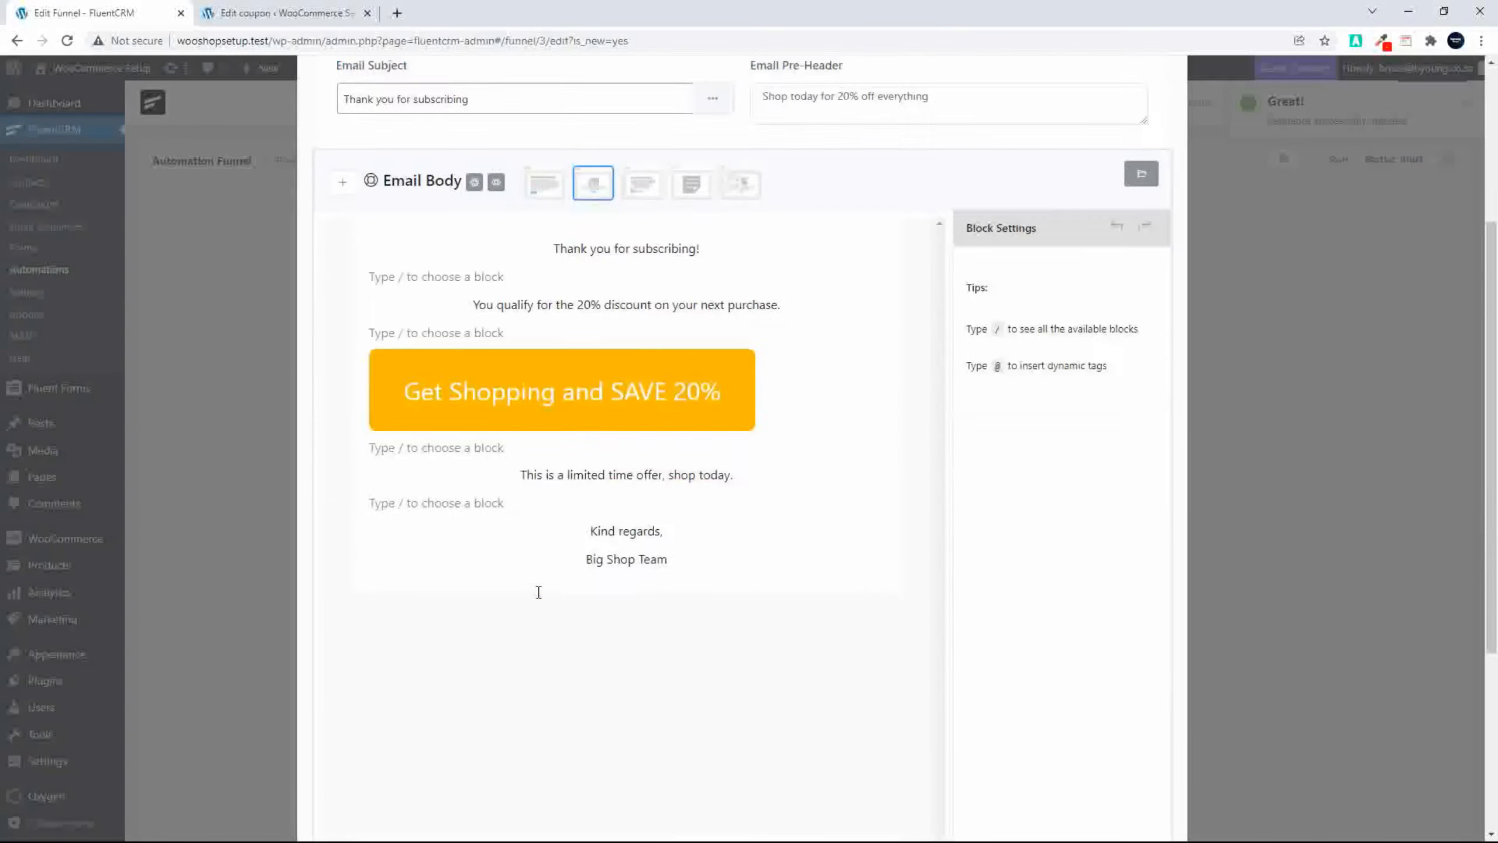
{"action": "left_click", "coordinate": [393, 782]}
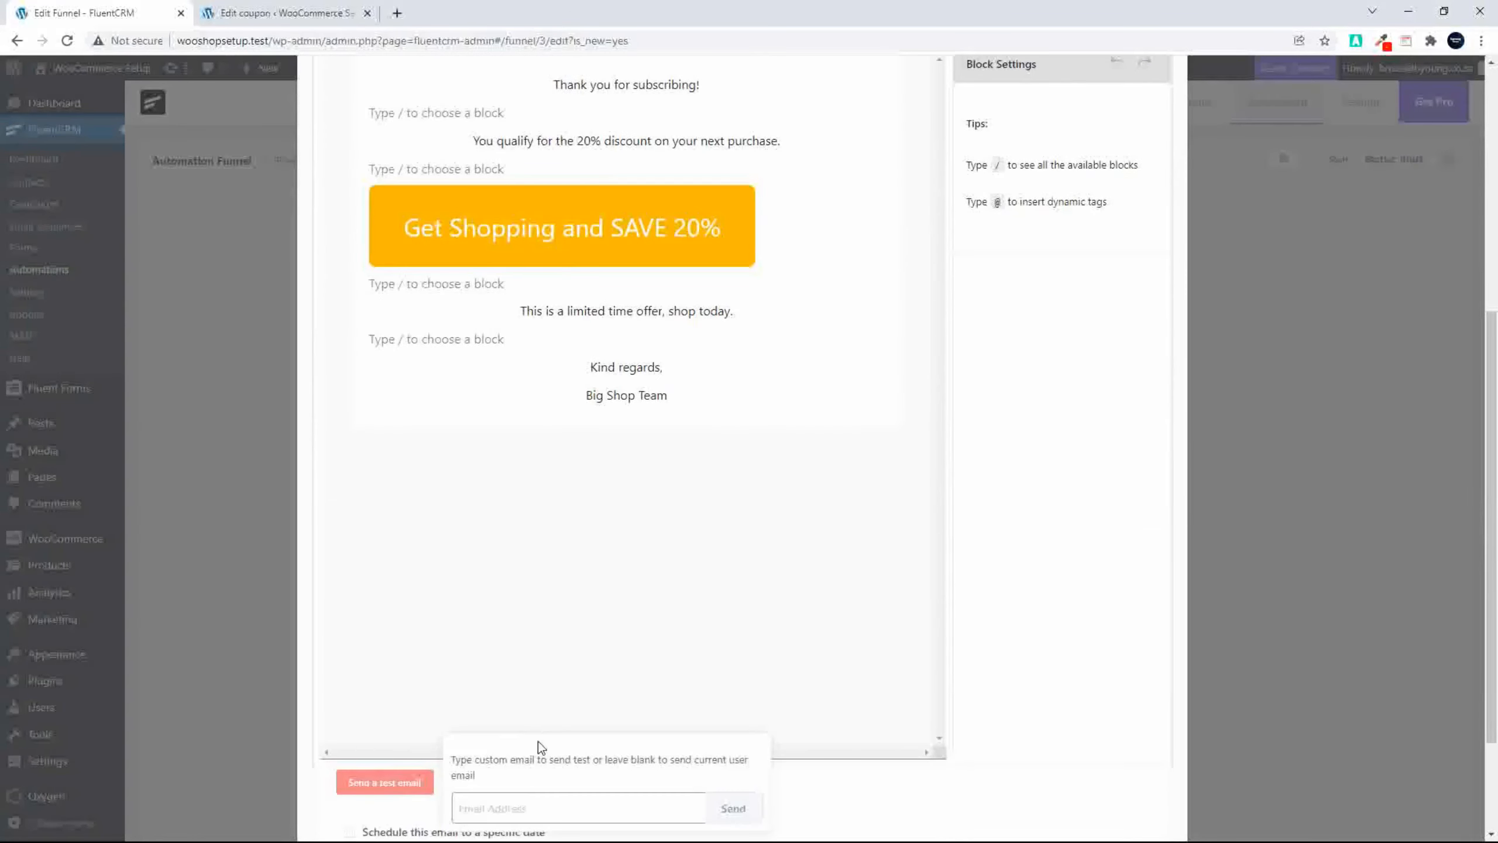
{"action": "left_click", "coordinate": [511, 808]}
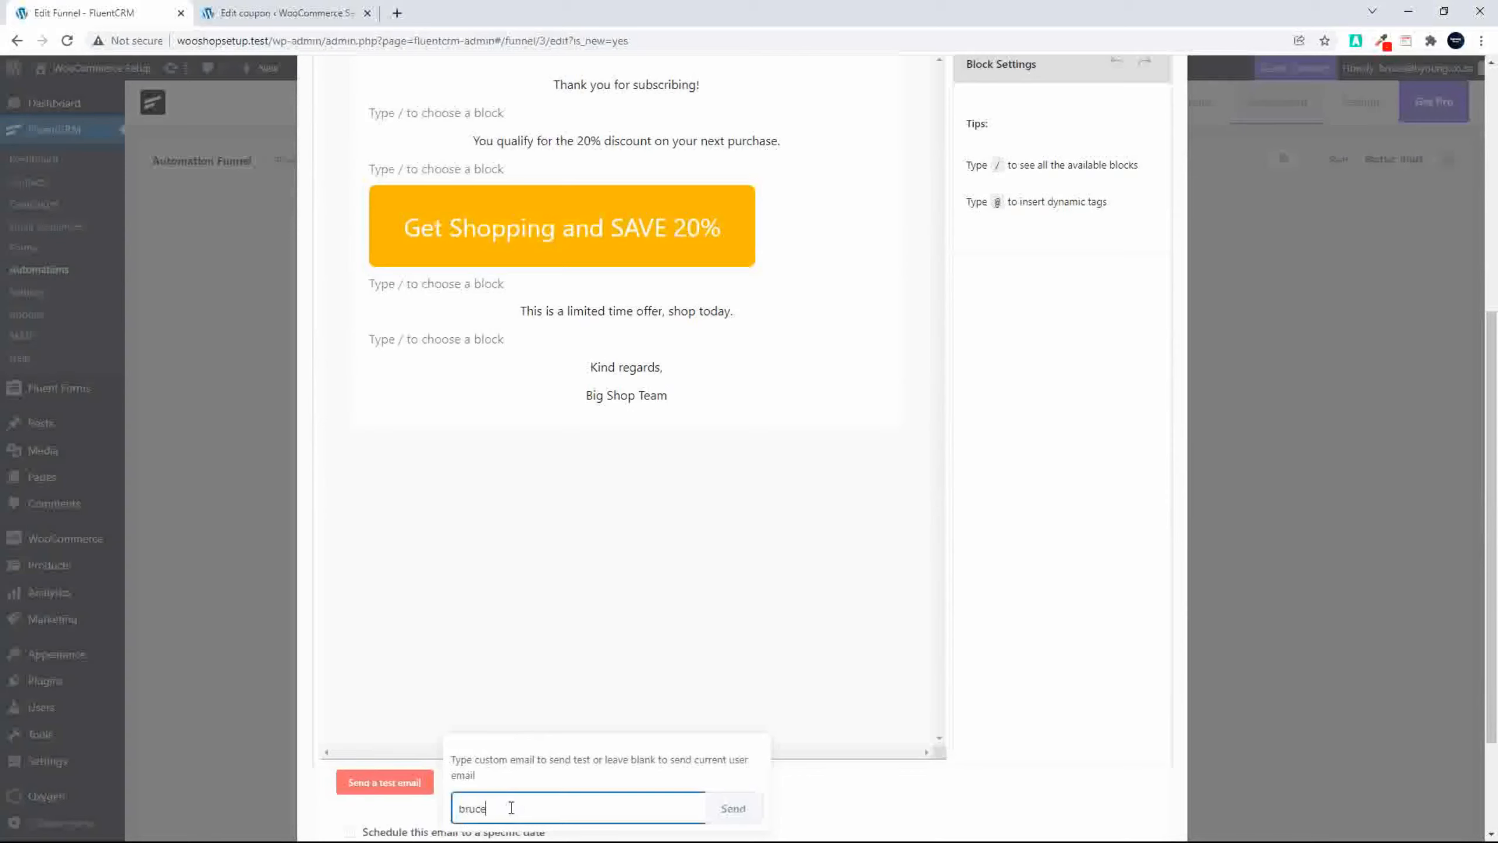
{"action": "left_click", "coordinate": [744, 808]}
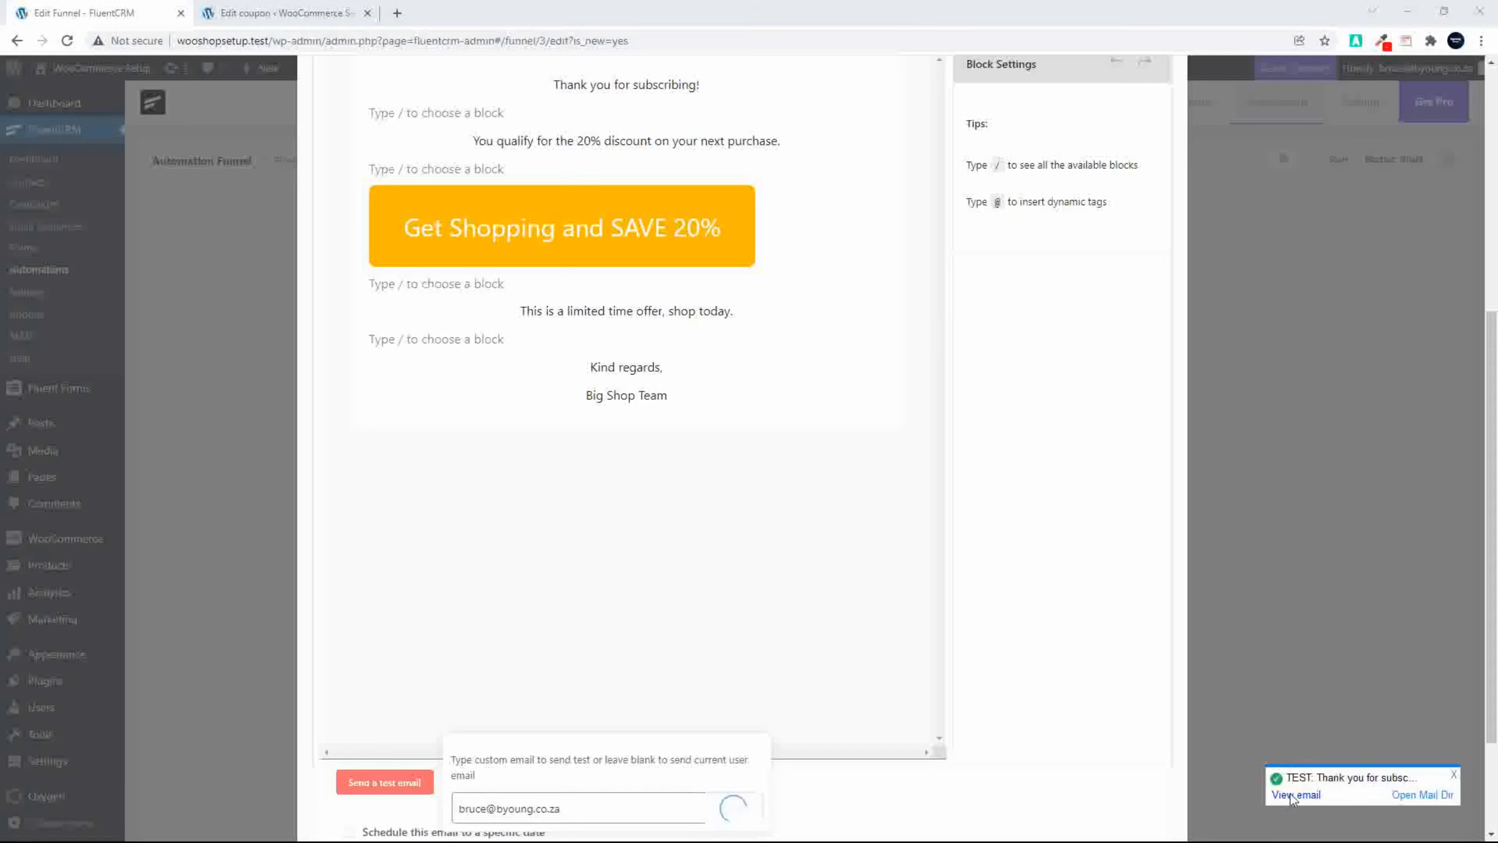
Step: View the received test email to check its layout, then return to the email editor
{"action": "left_click", "coordinate": [1295, 794]}
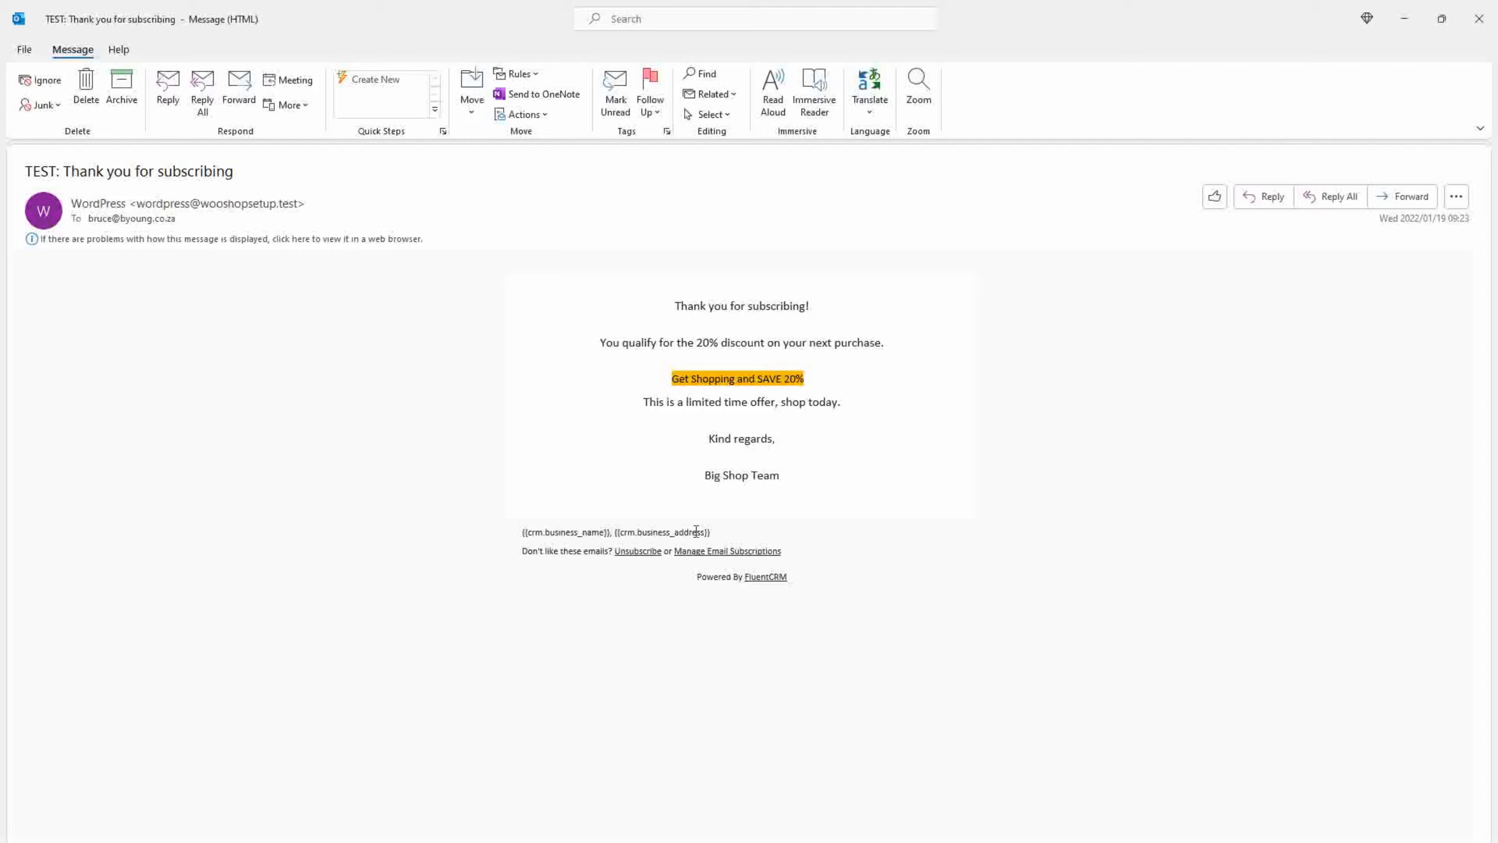
{"action": "left_click", "coordinate": [1479, 18]}
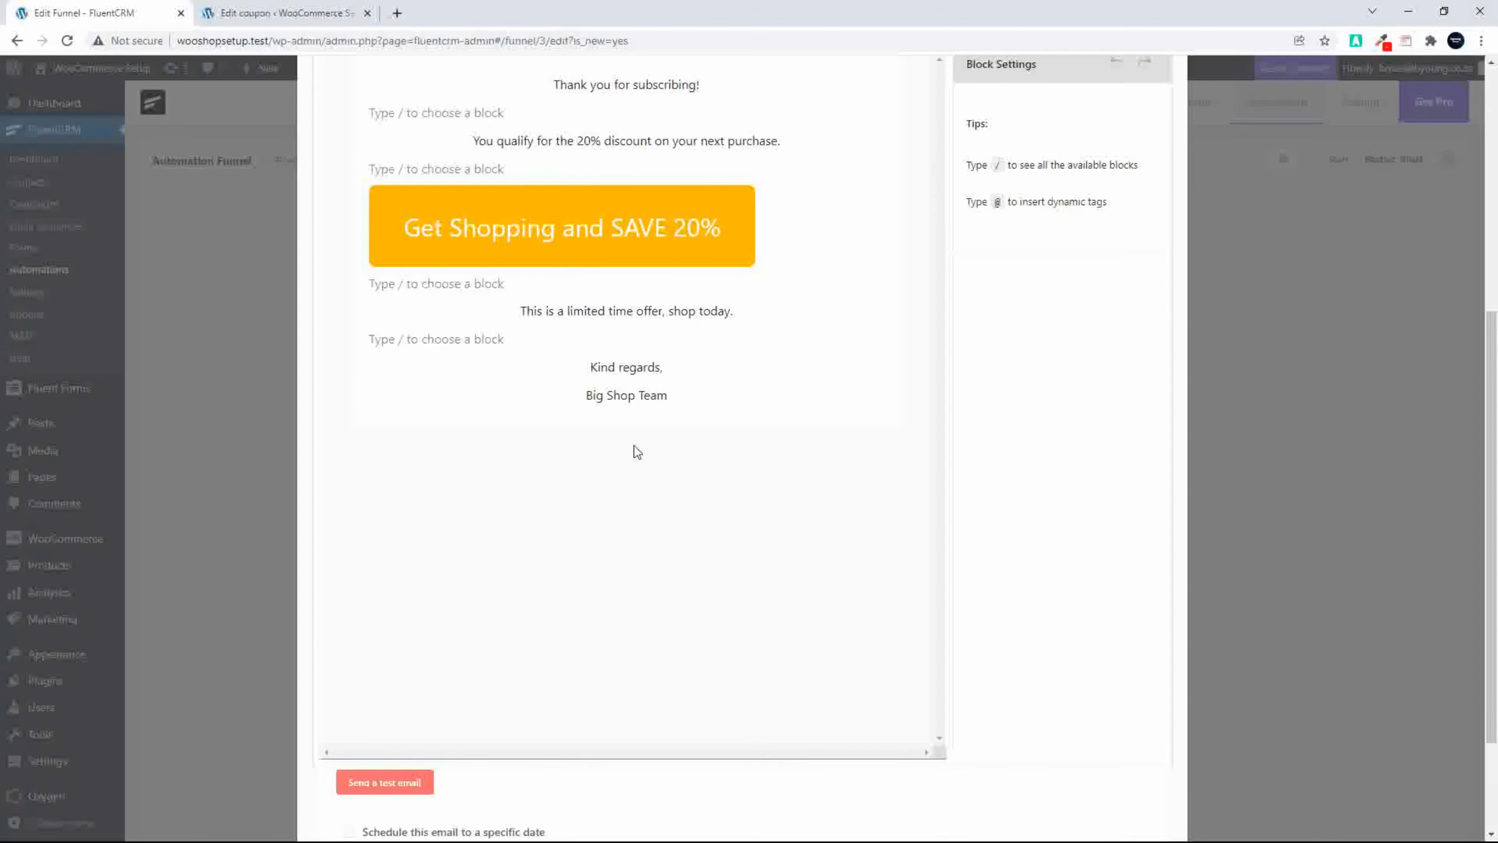
{"action": "scroll", "coordinate": [581, 558], "scroll_direction": "down", "scroll_amount": 3}
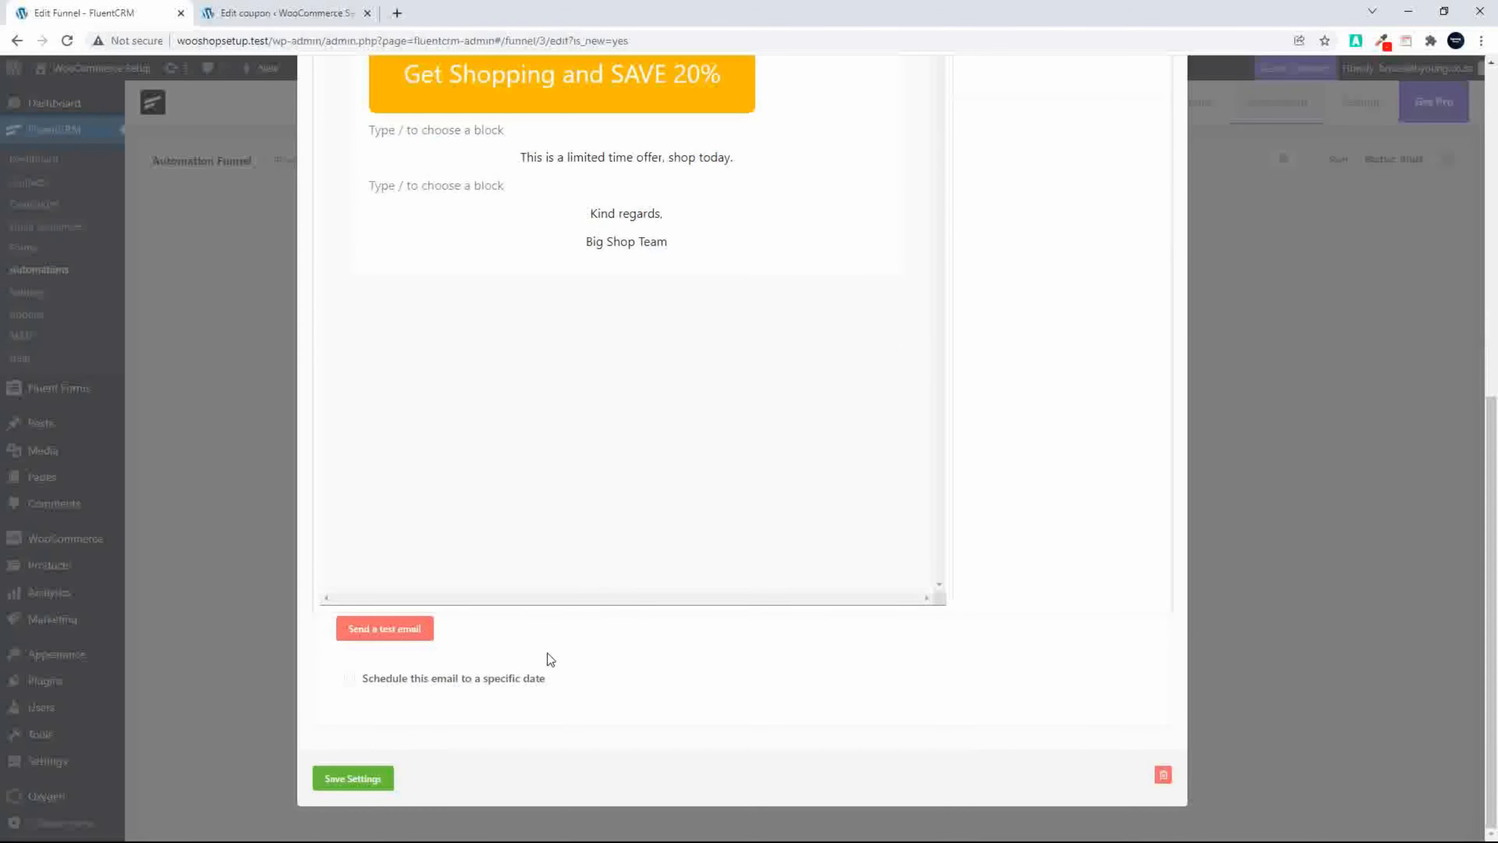
{"action": "scroll", "coordinate": [570, 674], "scroll_direction": "up", "scroll_amount": 1}
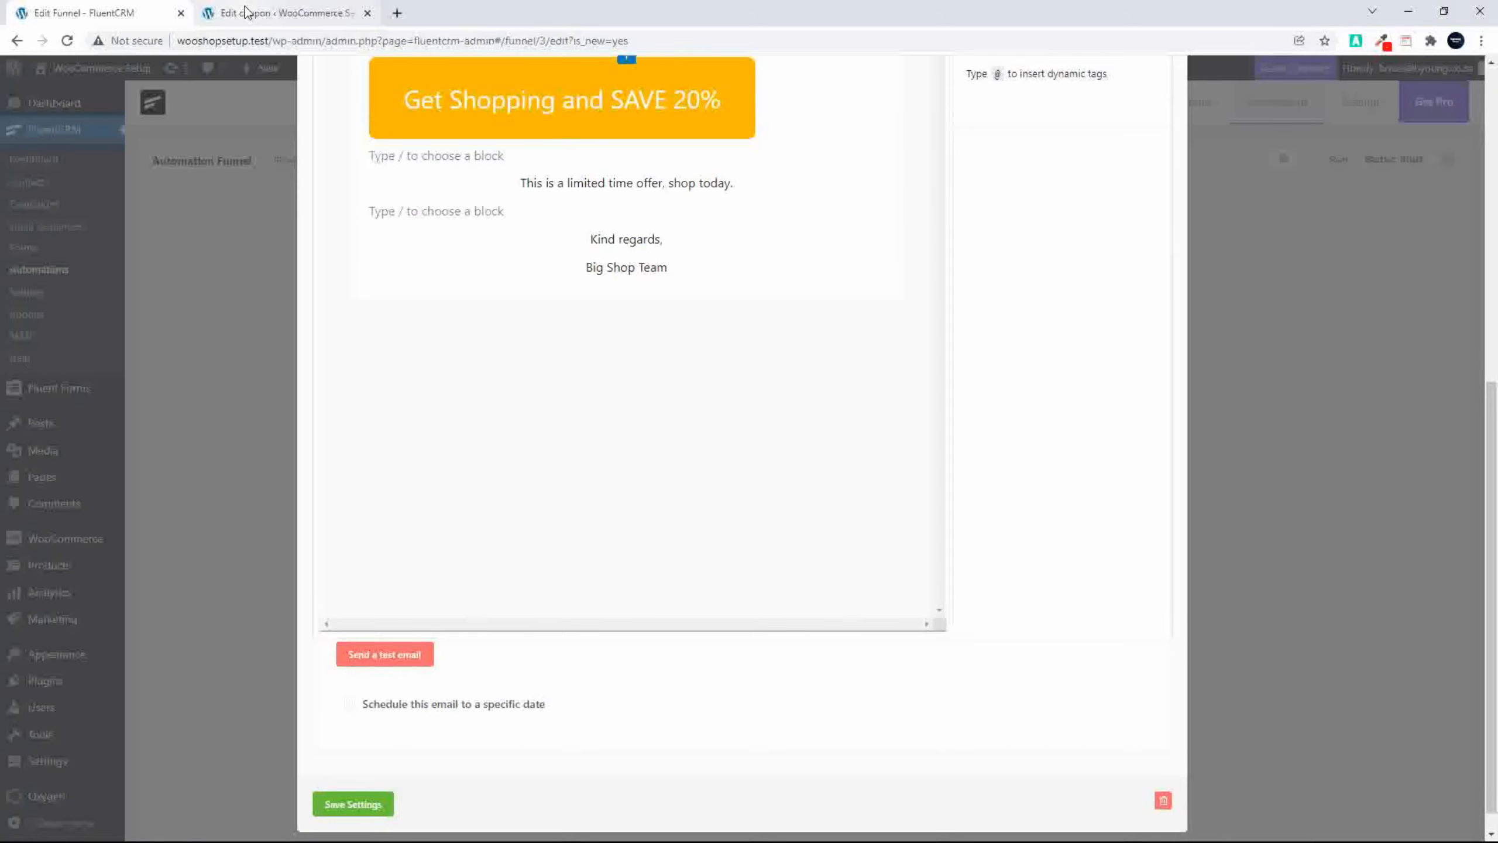
Step: Open the storefront in a new tab, go to its Shop page and copy the page's URL
{"action": "left_click", "coordinate": [281, 15]}
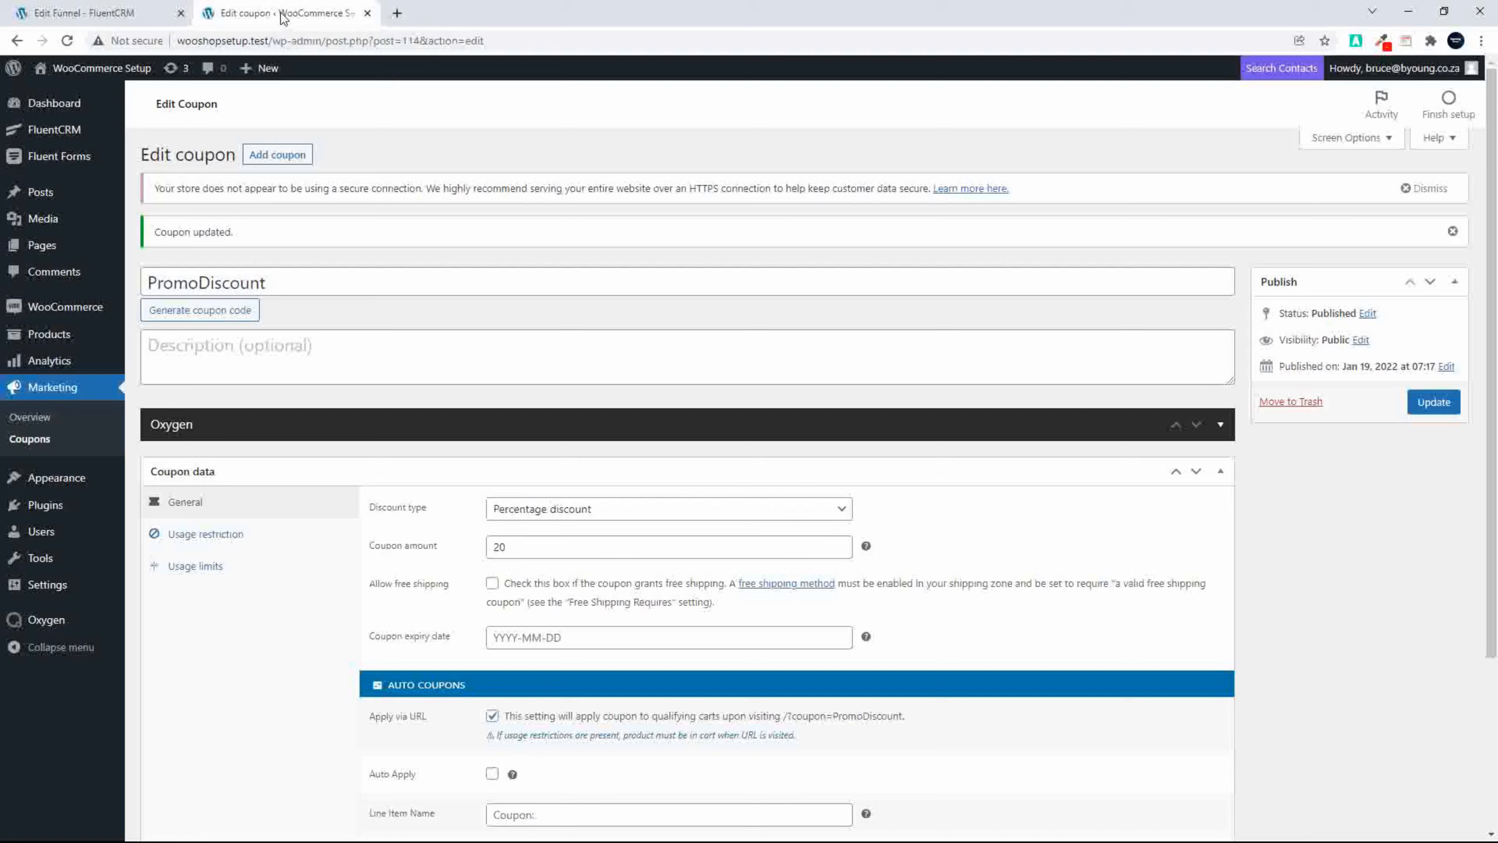
{"action": "right_click", "coordinate": [84, 70]}
{"action": "left_click", "coordinate": [129, 83]}
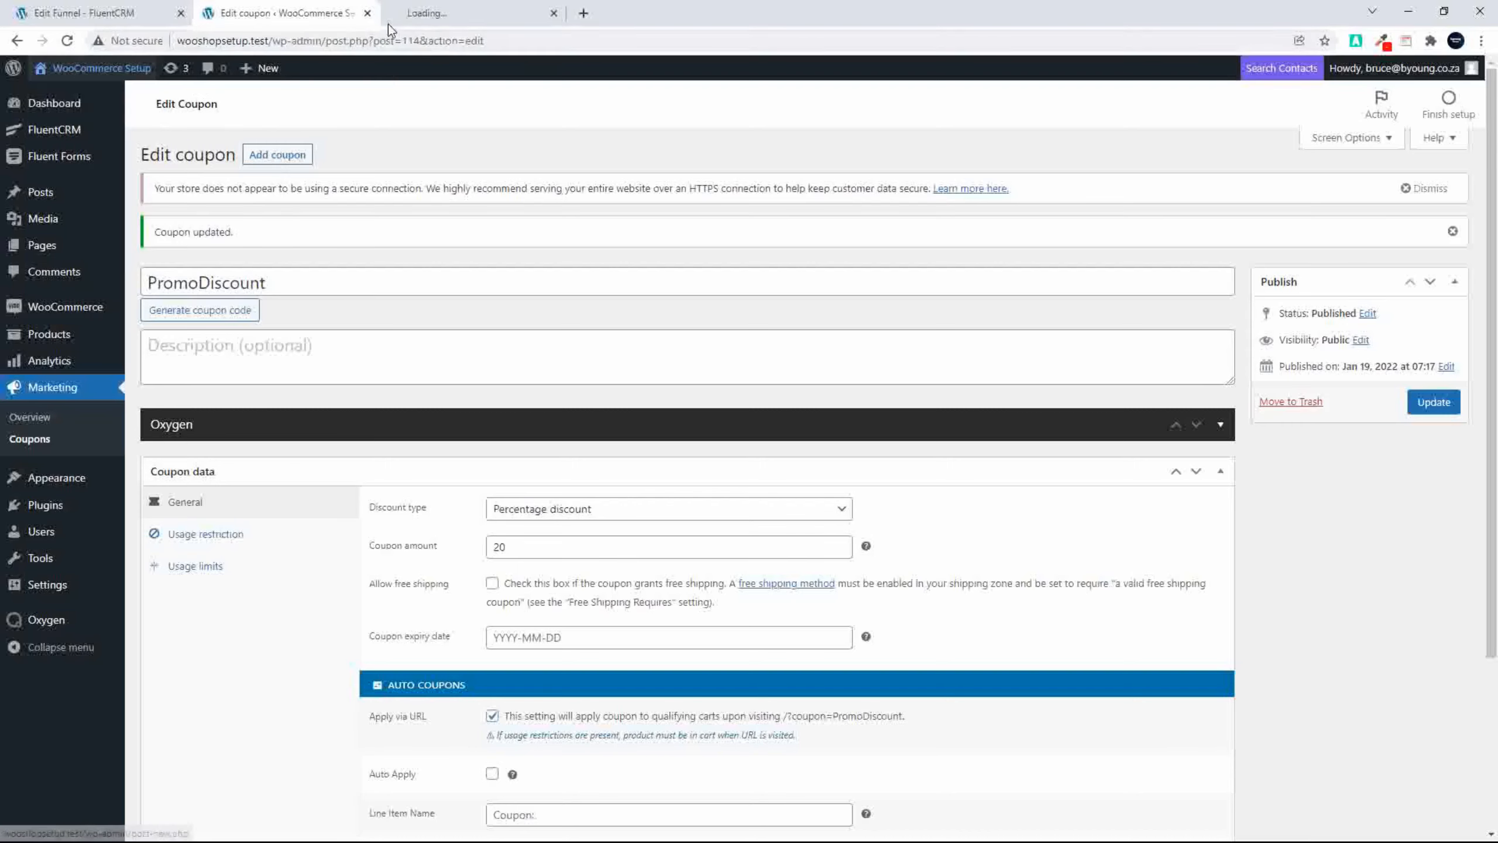
{"action": "left_click", "coordinate": [435, 14]}
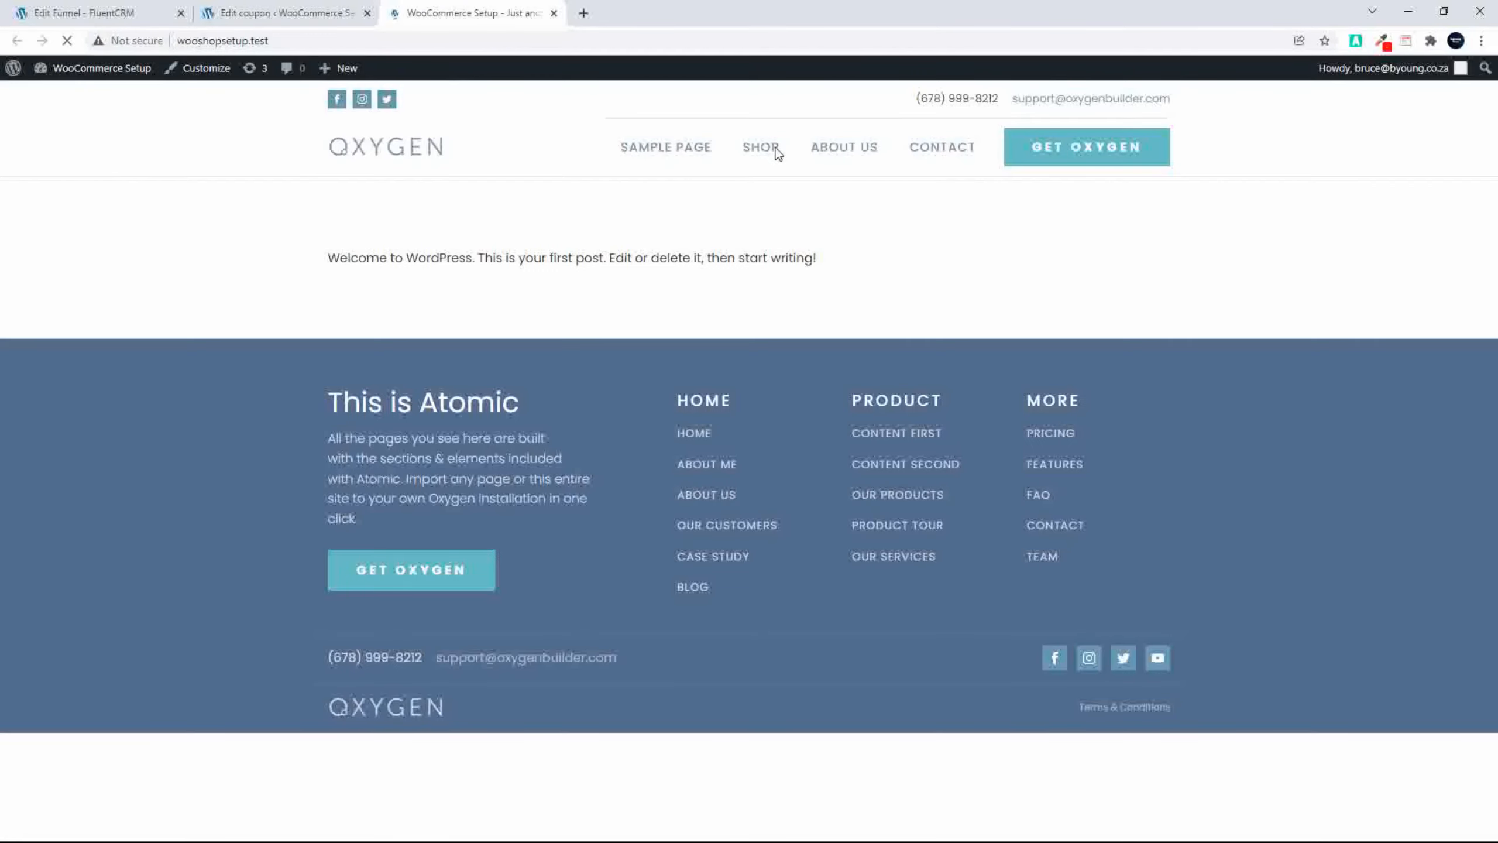
{"action": "left_click", "coordinate": [764, 154]}
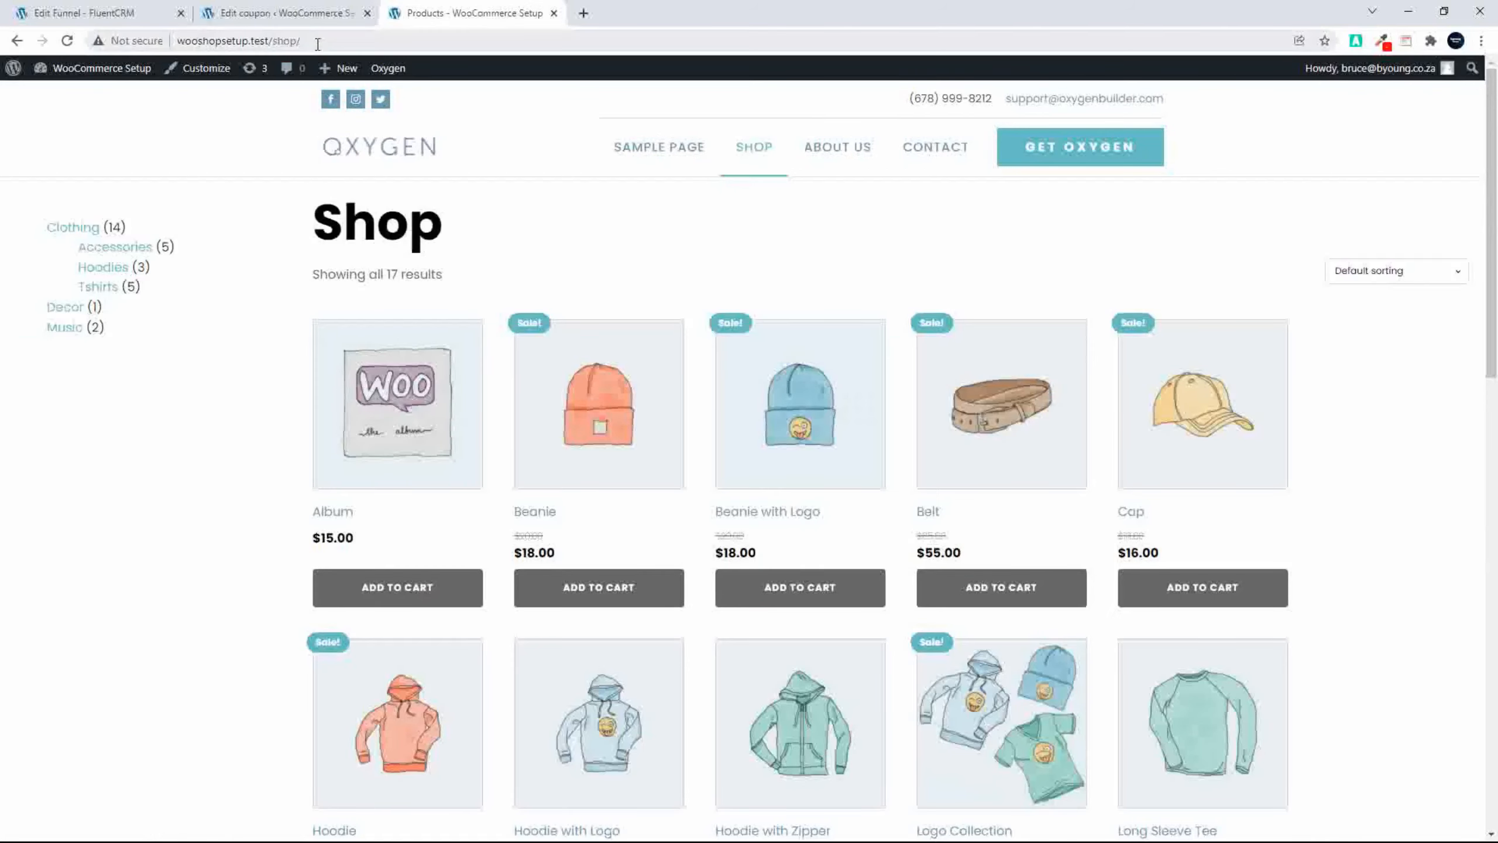
{"action": "left_click", "coordinate": [220, 43]}
{"action": "key", "text": "ctrl+c"}
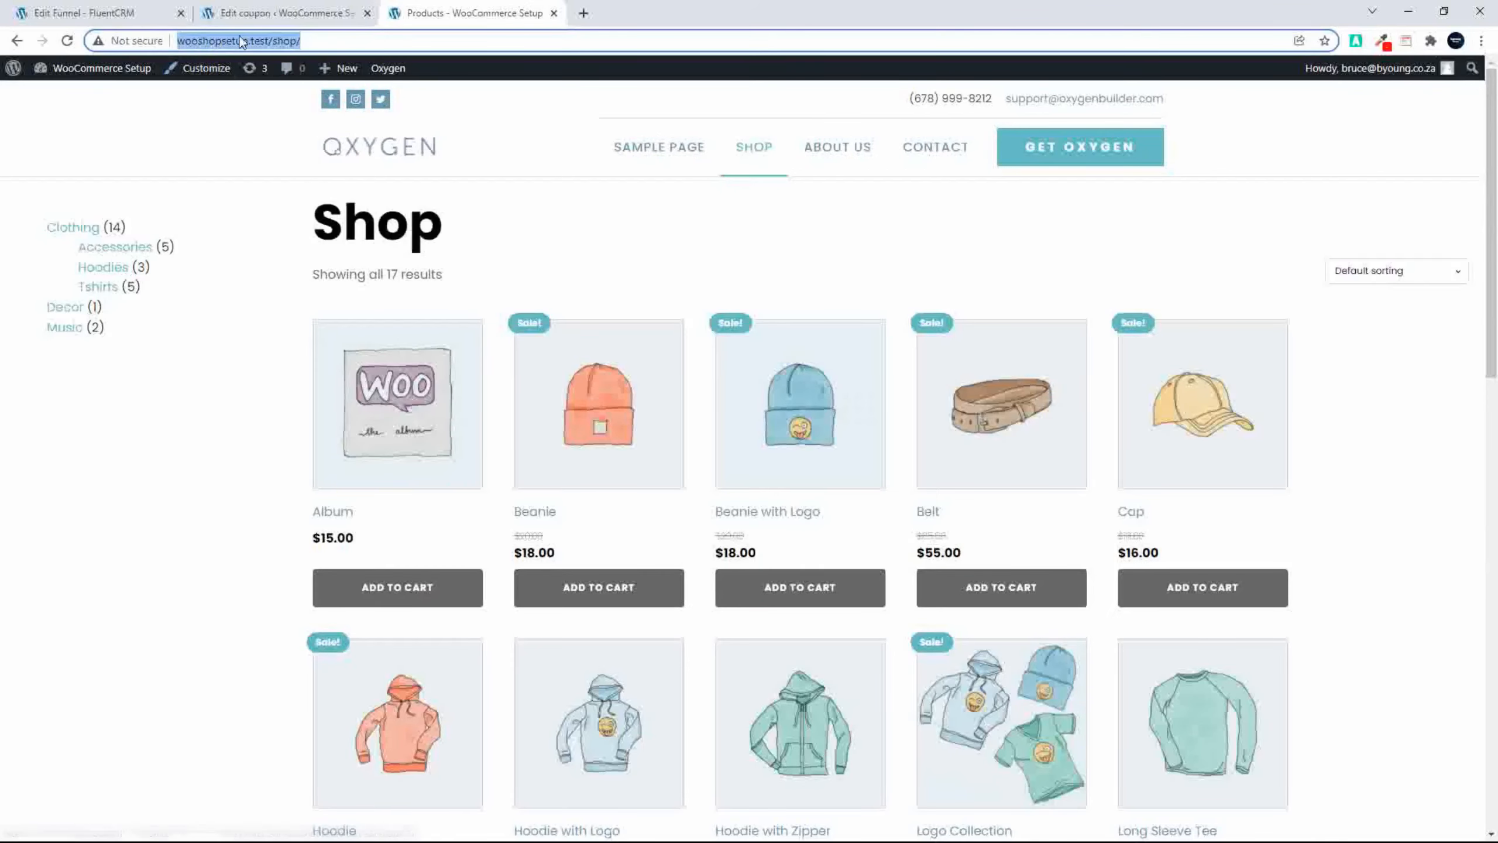
{"action": "left_click", "coordinate": [103, 14]}
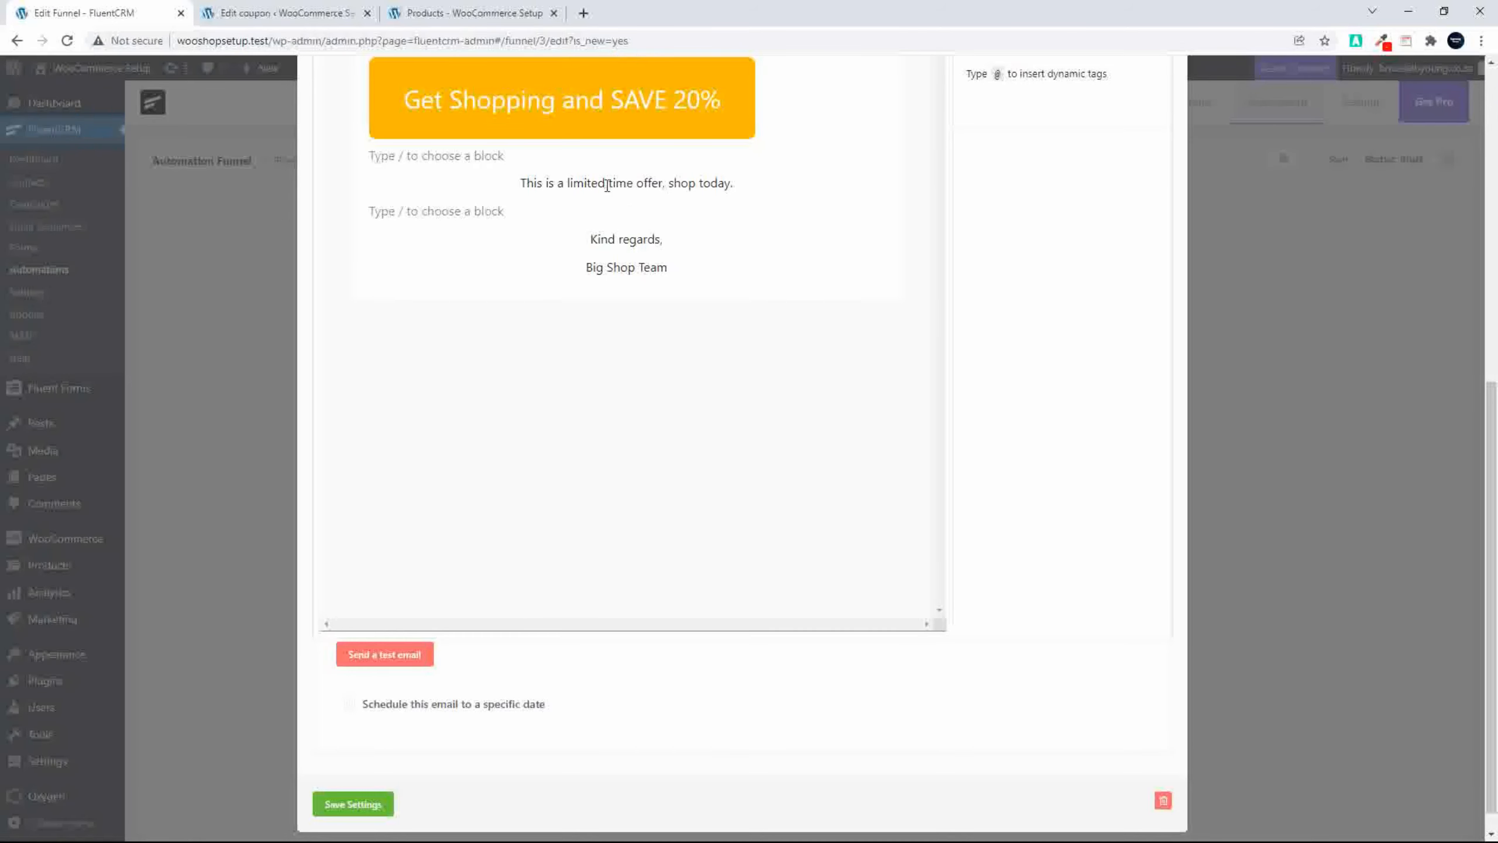
{"action": "scroll", "coordinate": [607, 185], "scroll_direction": "up", "scroll_amount": 3}
{"action": "left_click", "coordinate": [624, 309]}
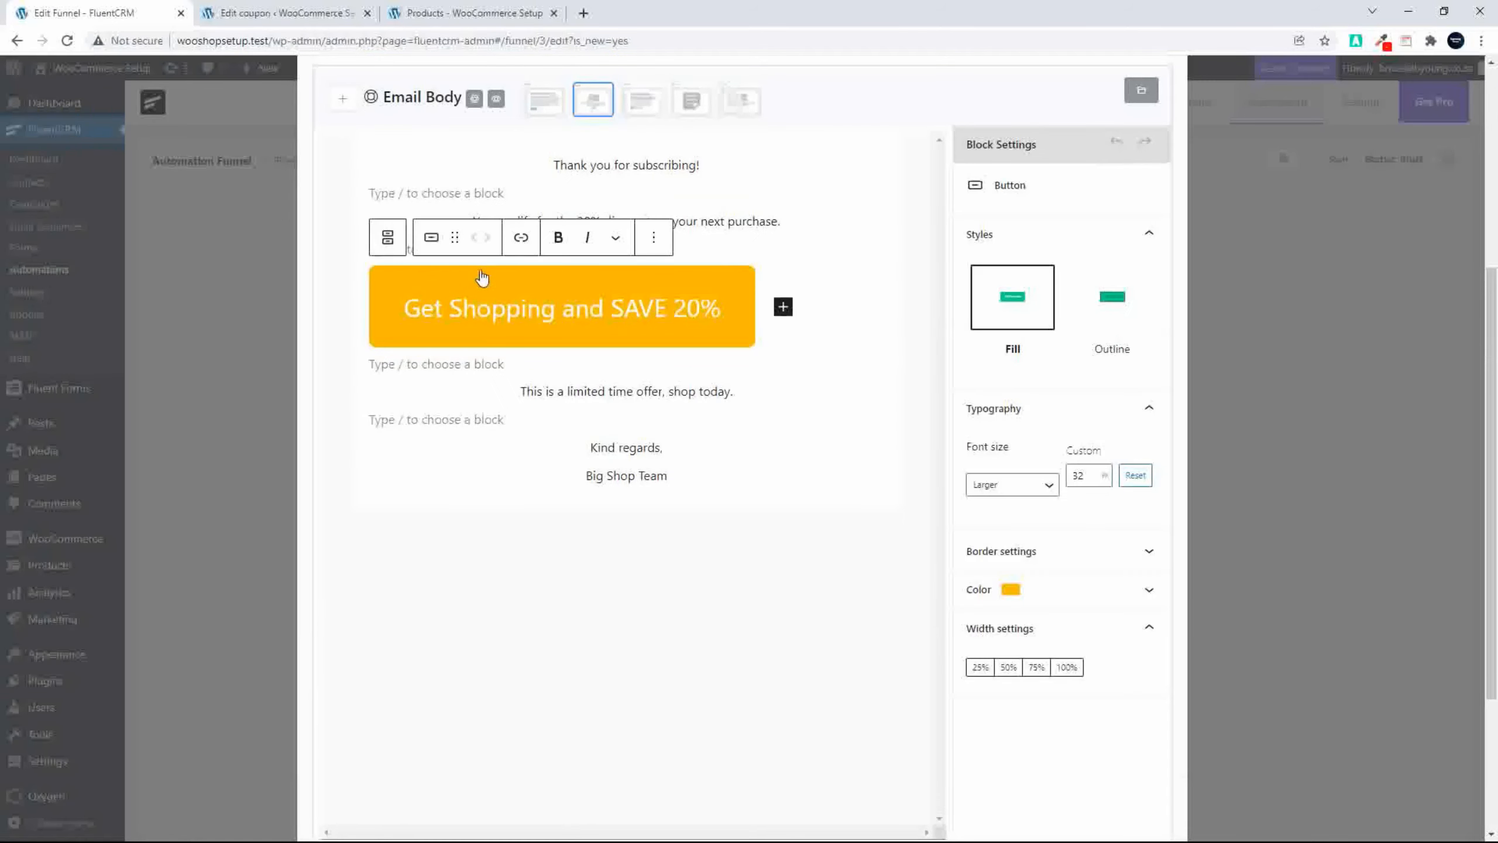
{"action": "left_click", "coordinate": [521, 239]}
{"action": "key", "text": "ctrl+v"}
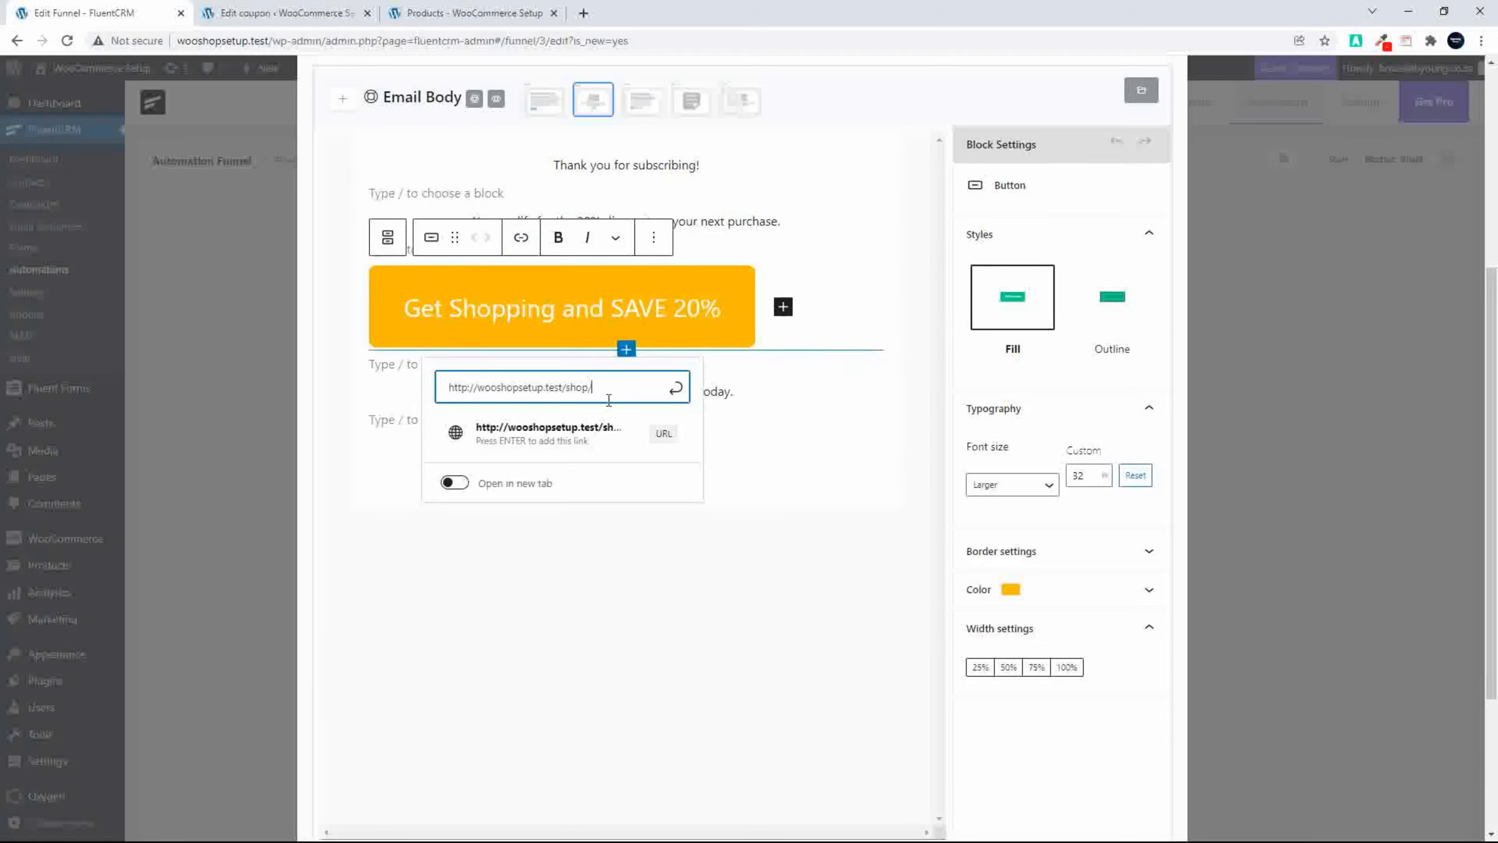
Step: Append the coupon's URL parameter so the button link ends in /shop/?coupon=PromoDiscount, apply the link and save the email settings
{"action": "left_click", "coordinate": [288, 16]}
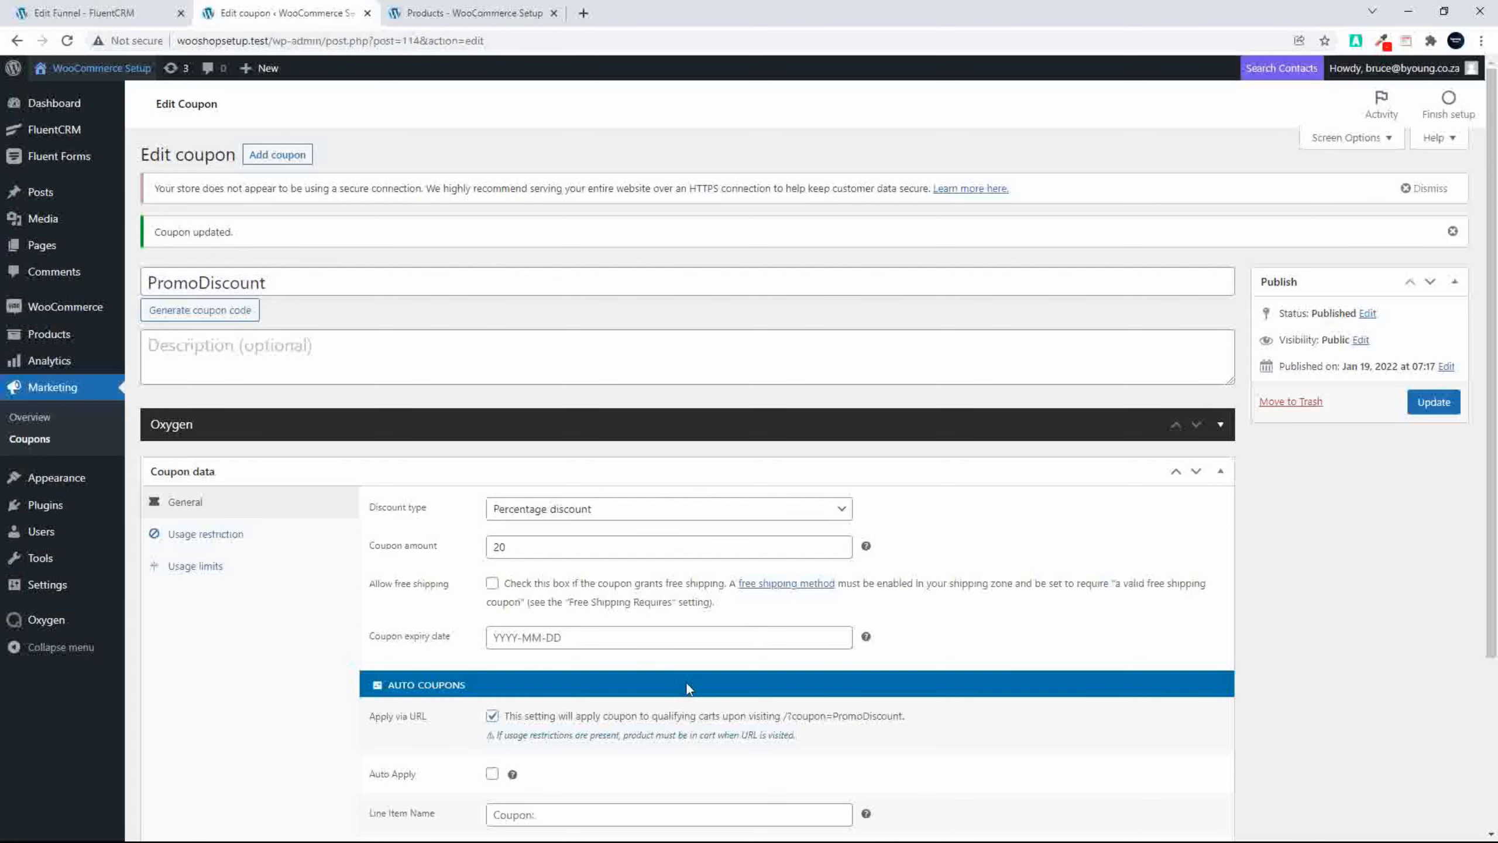
{"action": "left_click_drag", "start_coordinate": [783, 715], "coordinate": [902, 715]}
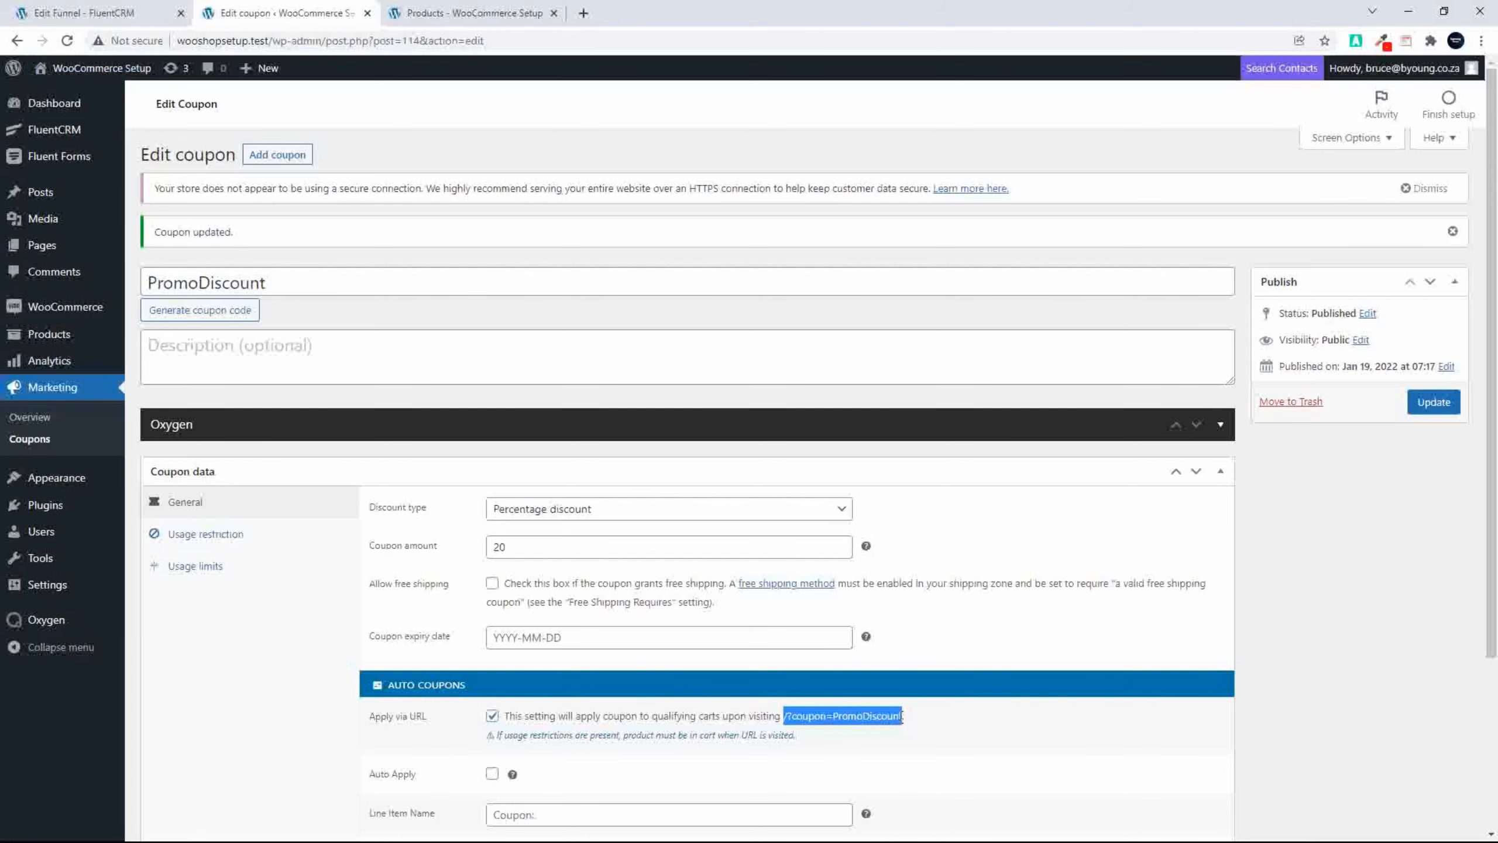
{"action": "left_click", "coordinate": [62, 12]}
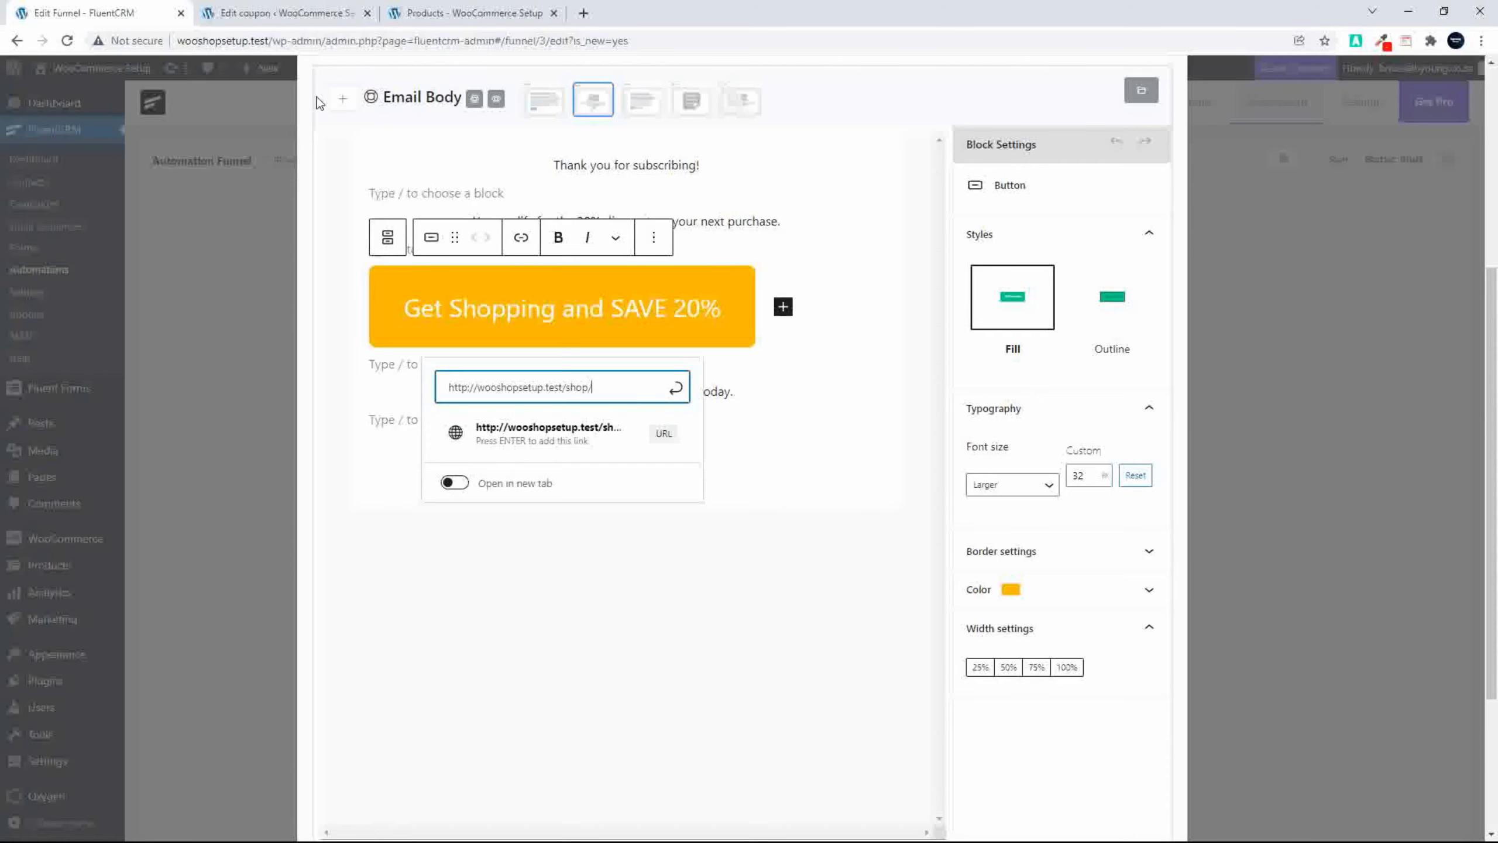
{"action": "type", "text": "/?coupon=PromoDiscount"}
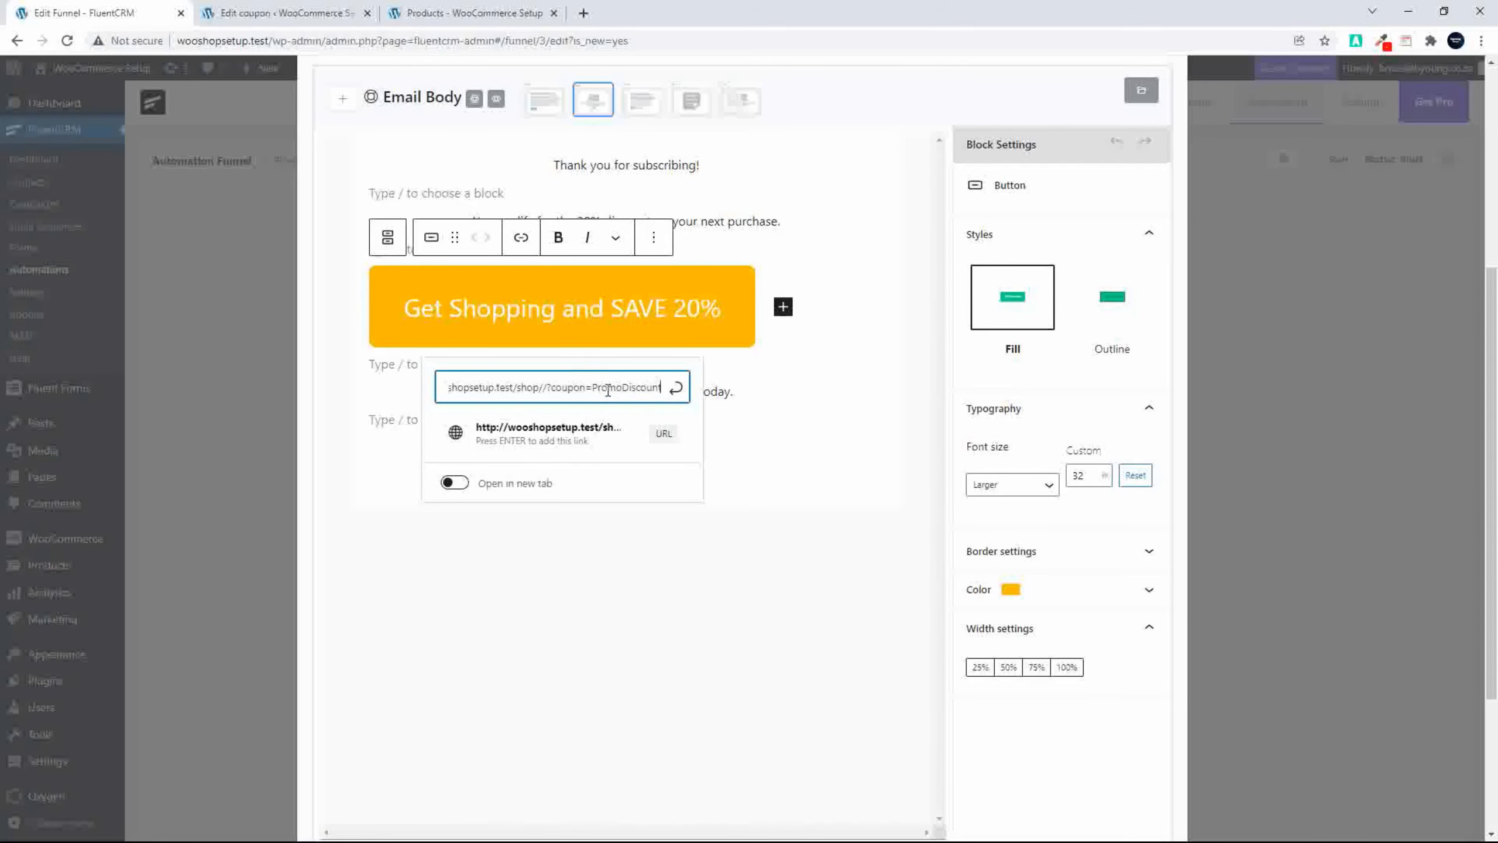
{"action": "key", "text": "BackSpace"}
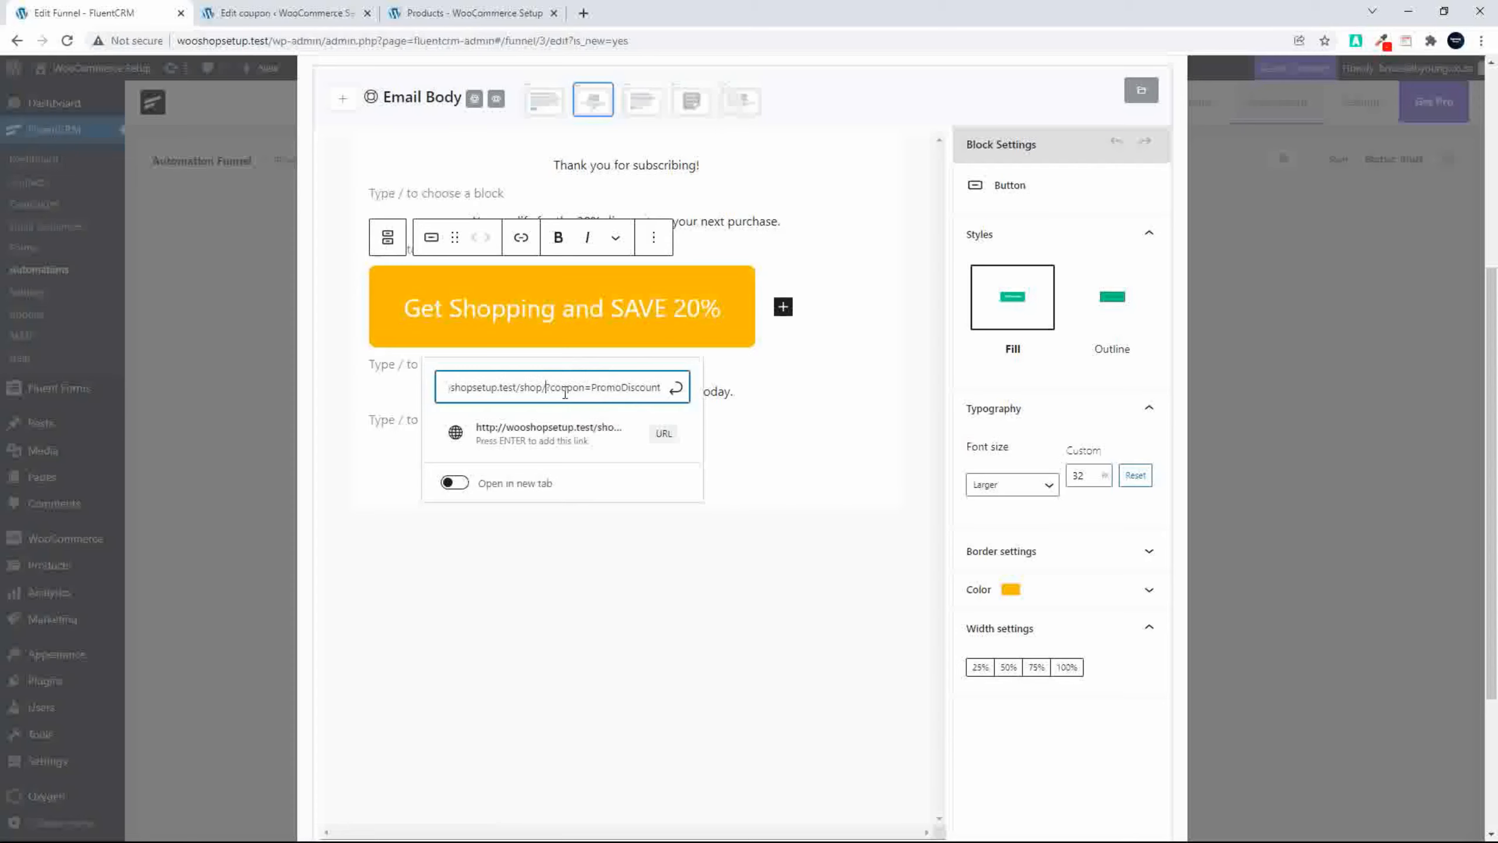
{"action": "left_click", "coordinate": [675, 387]}
{"action": "scroll", "coordinate": [788, 584], "scroll_direction": "down", "scroll_amount": 4}
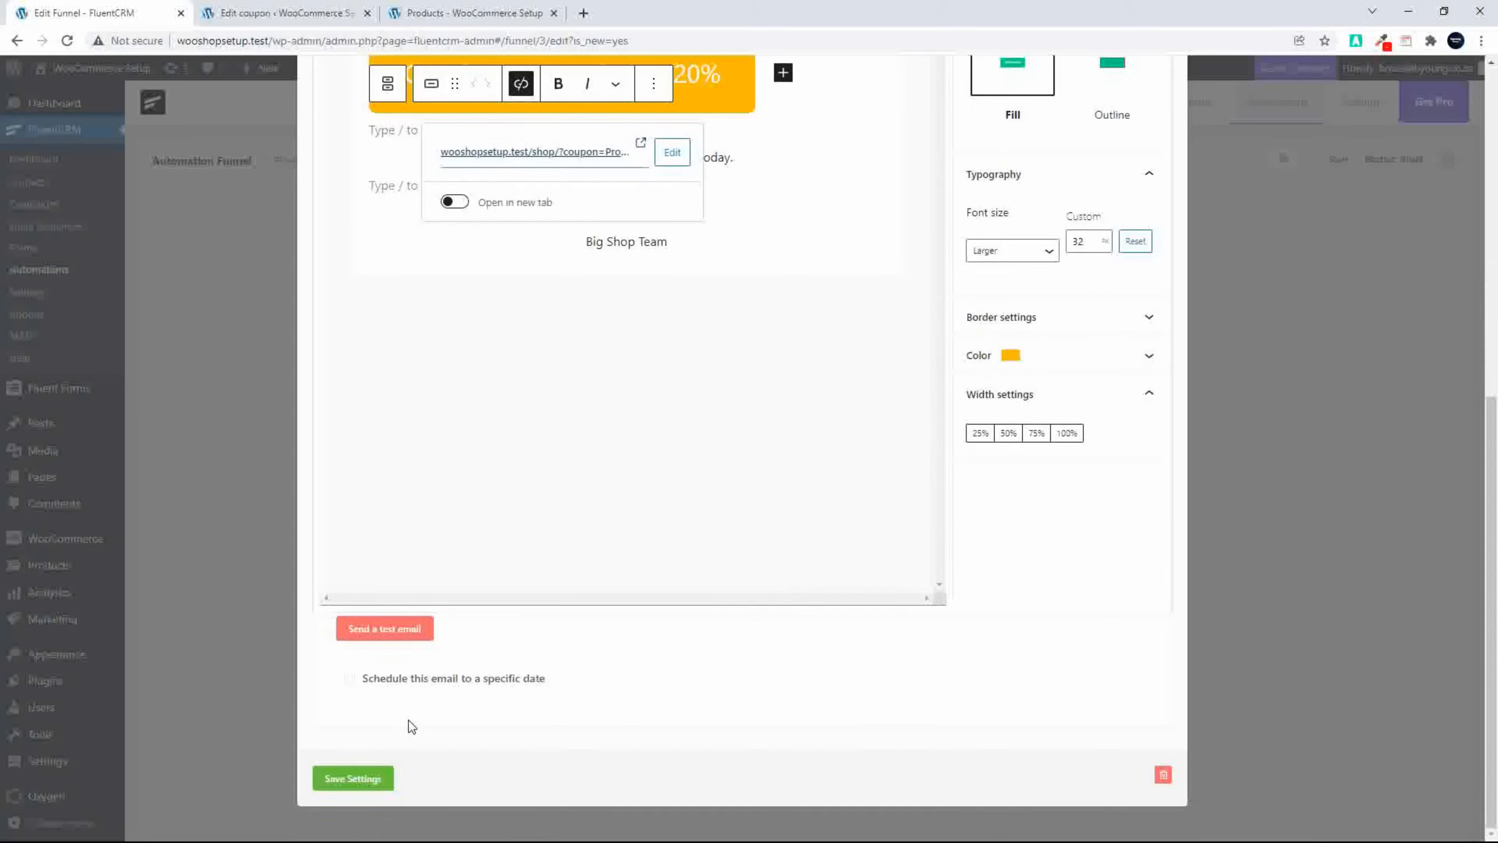
{"action": "left_click", "coordinate": [367, 784]}
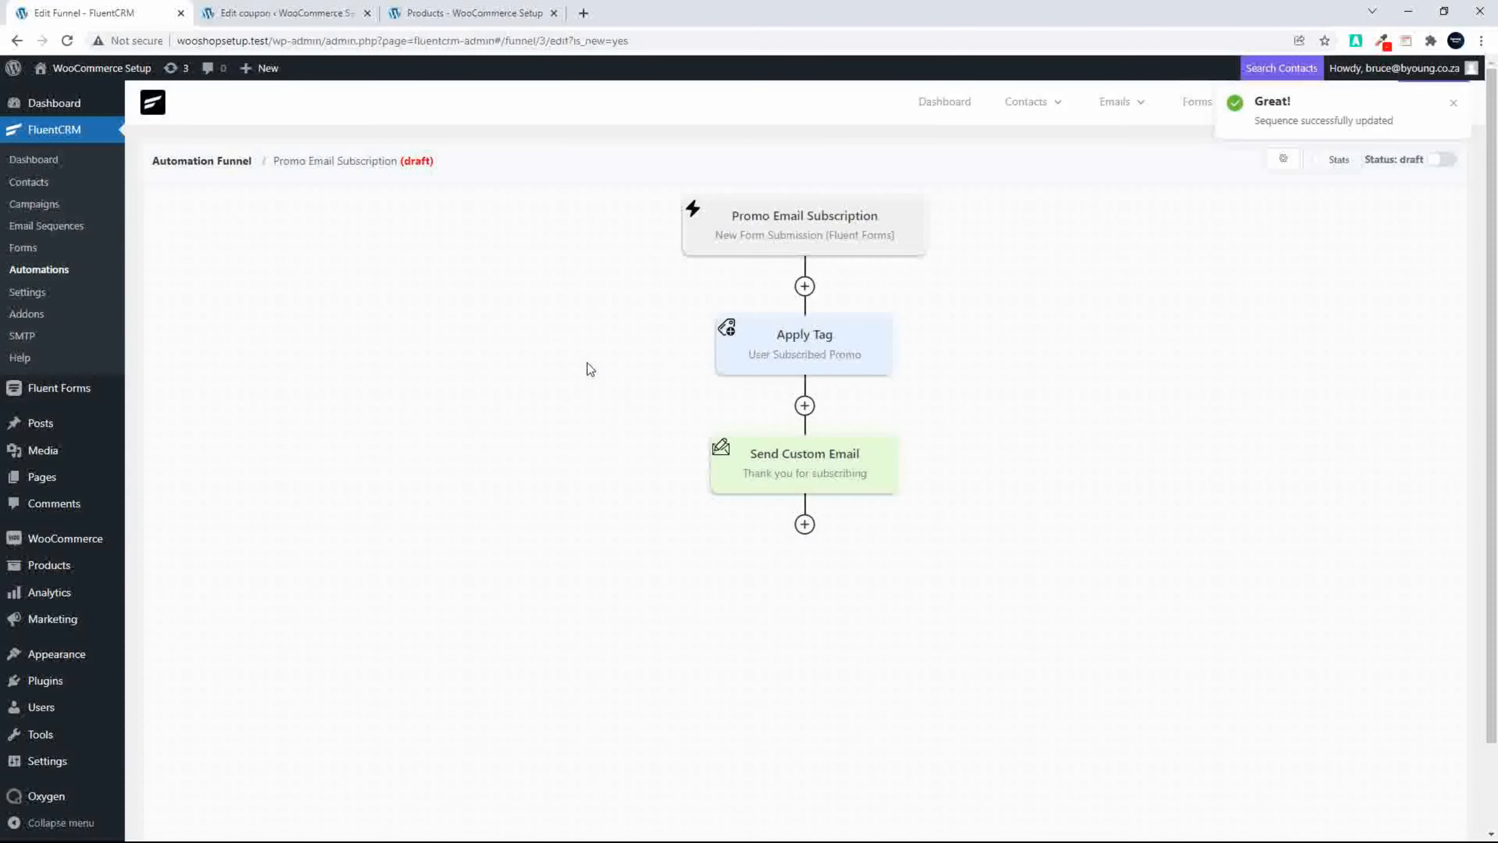
Step: Reopen the Send Custom Email action to check the discount button's saved link, and close it again
{"action": "left_click", "coordinate": [788, 461]}
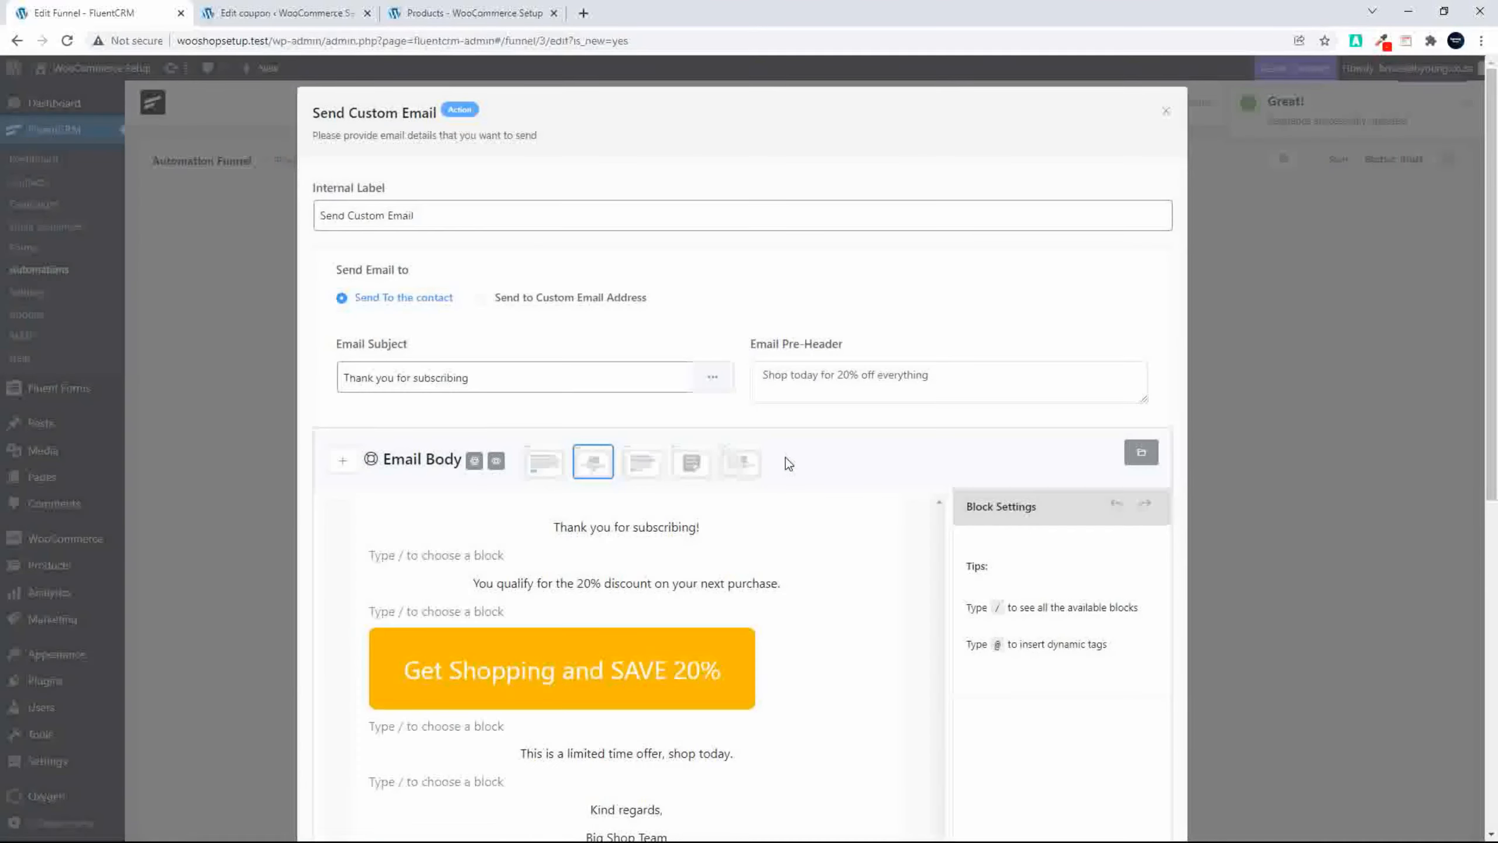
{"action": "left_click", "coordinate": [628, 669]}
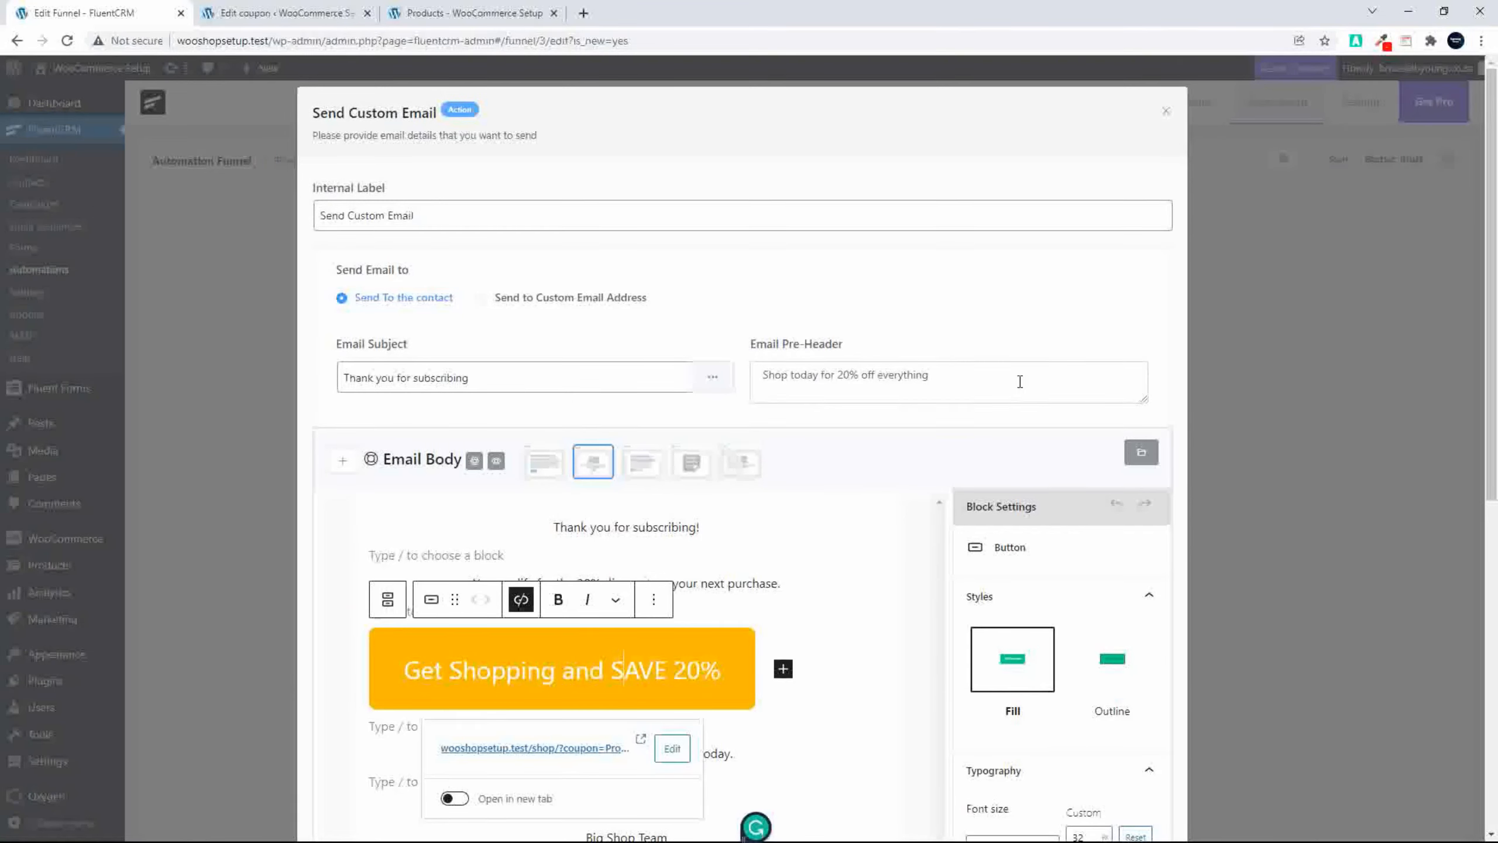
{"action": "left_click", "coordinate": [1167, 111]}
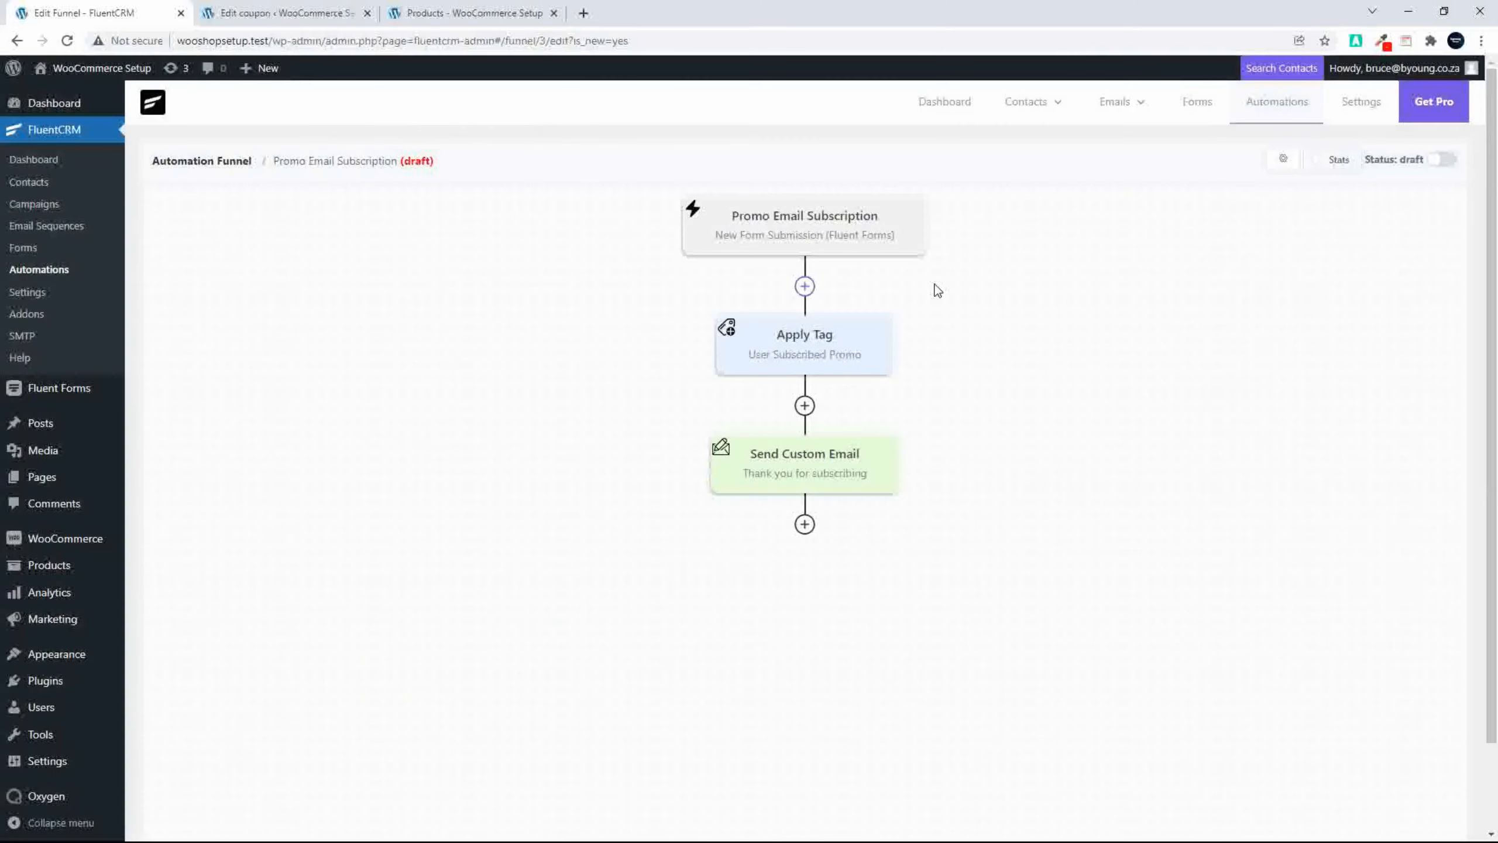
Step: Add an Apply Tag action after the Send Custom Email block, select the tag User Promo Email and save its settings
{"action": "left_click", "coordinate": [805, 524]}
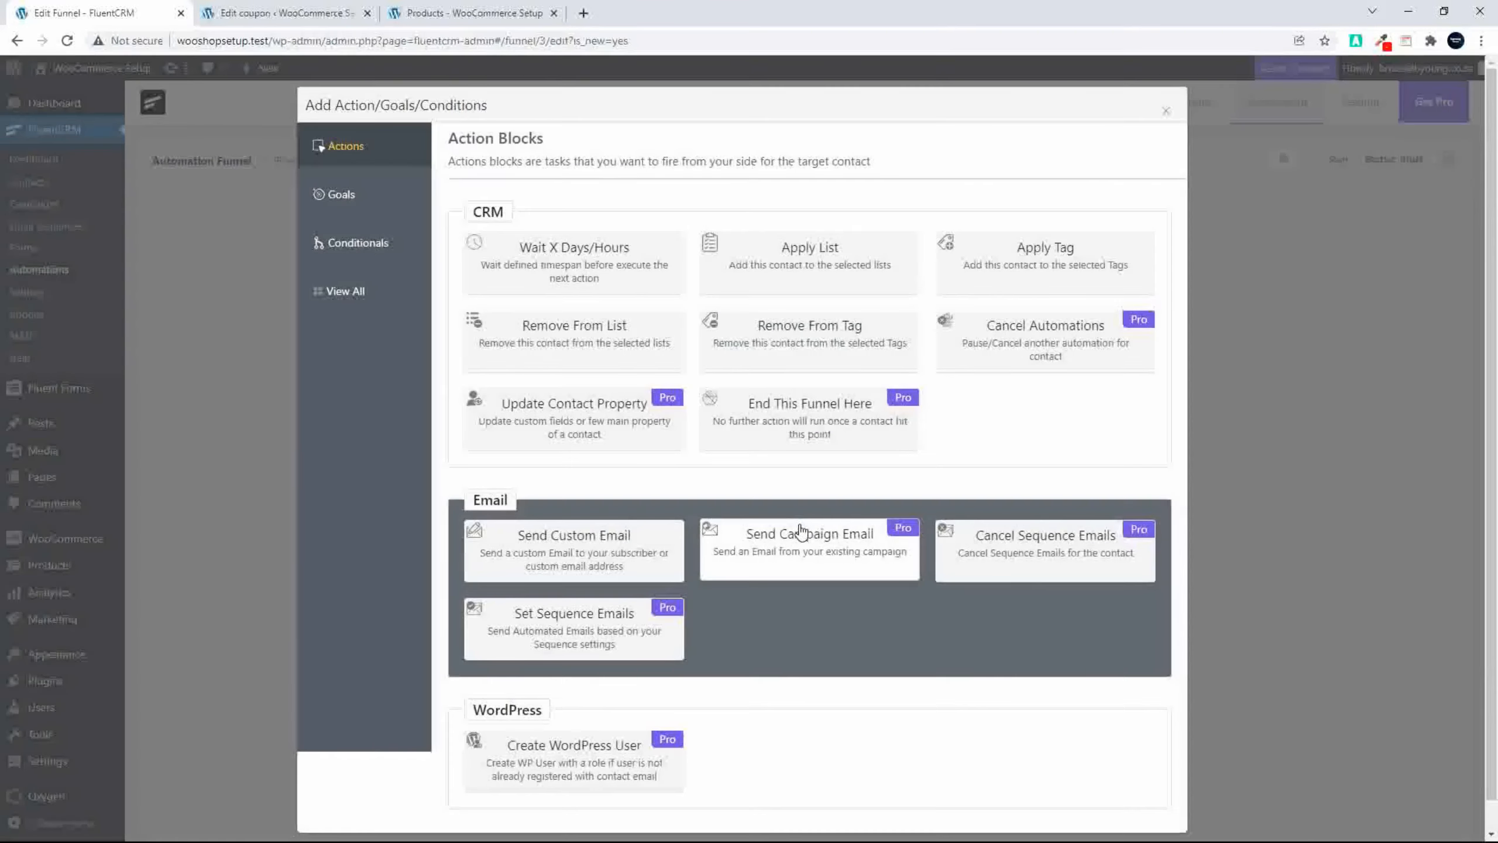
{"action": "left_click", "coordinate": [1039, 273]}
{"action": "left_click", "coordinate": [678, 295]}
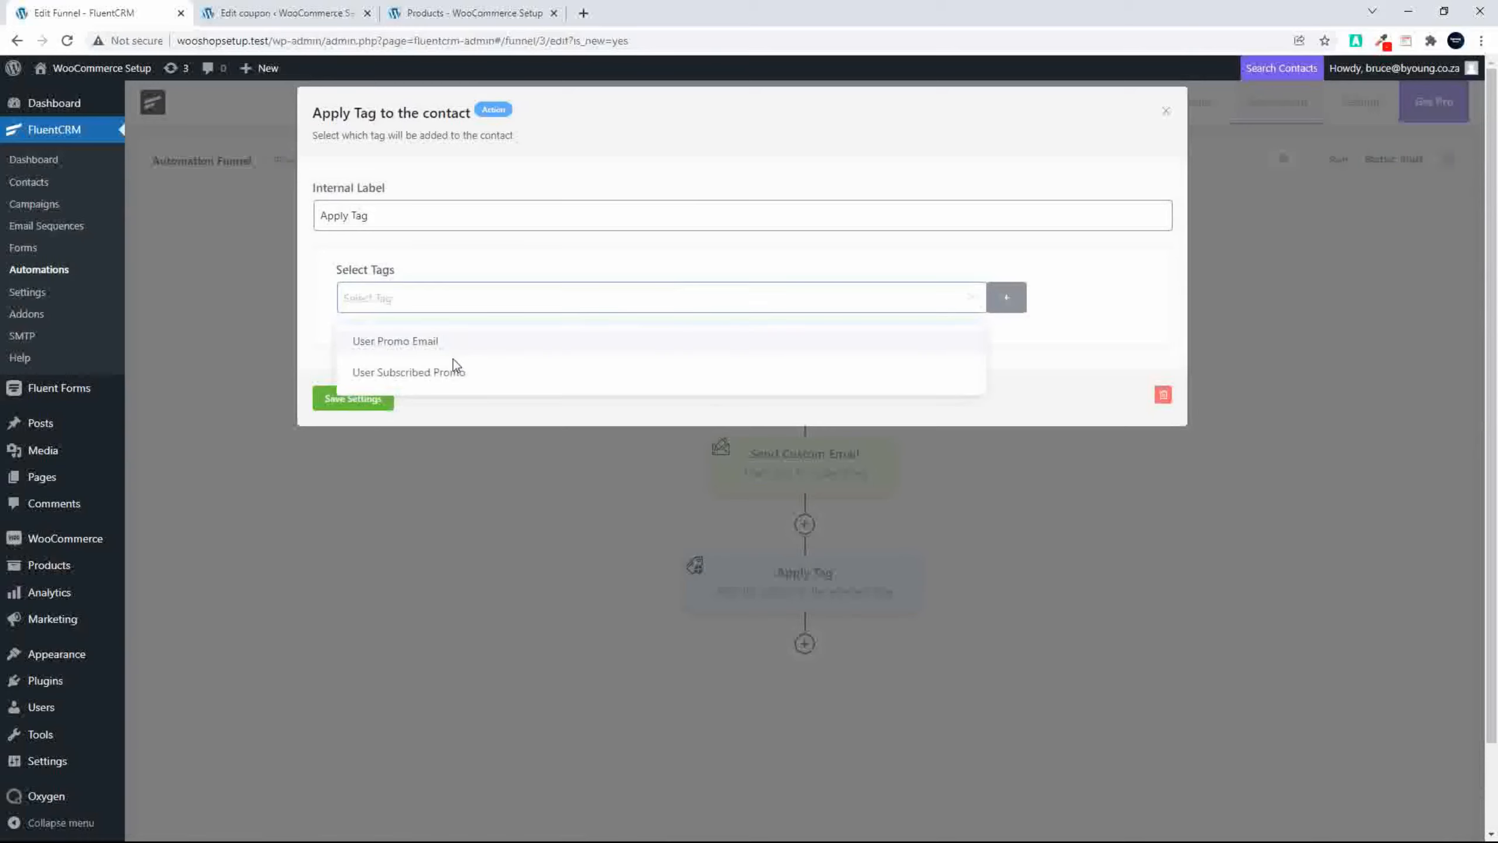
{"action": "left_click", "coordinate": [419, 347]}
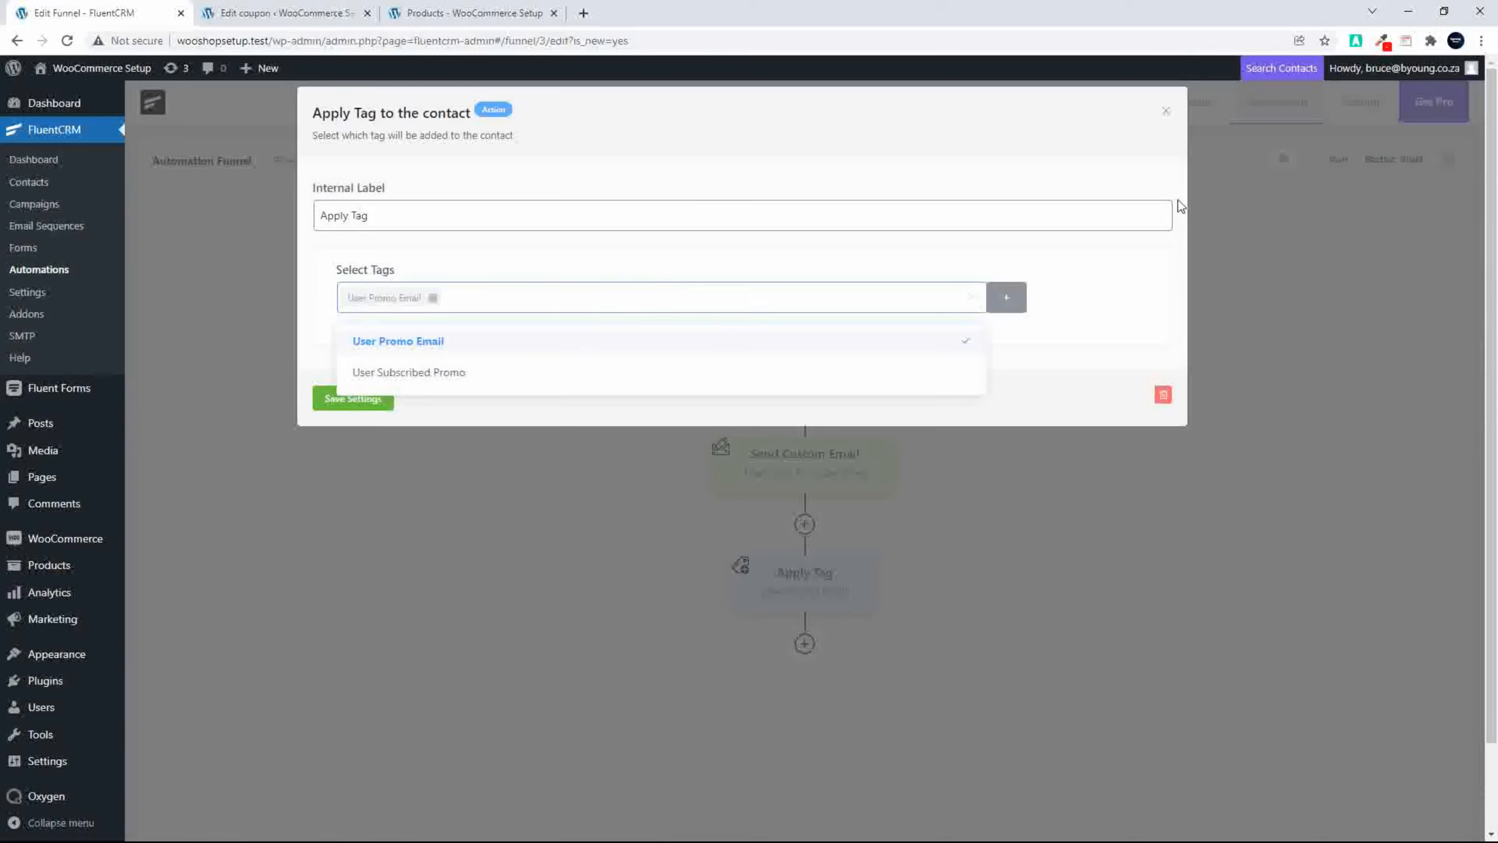
{"action": "left_click", "coordinate": [323, 406]}
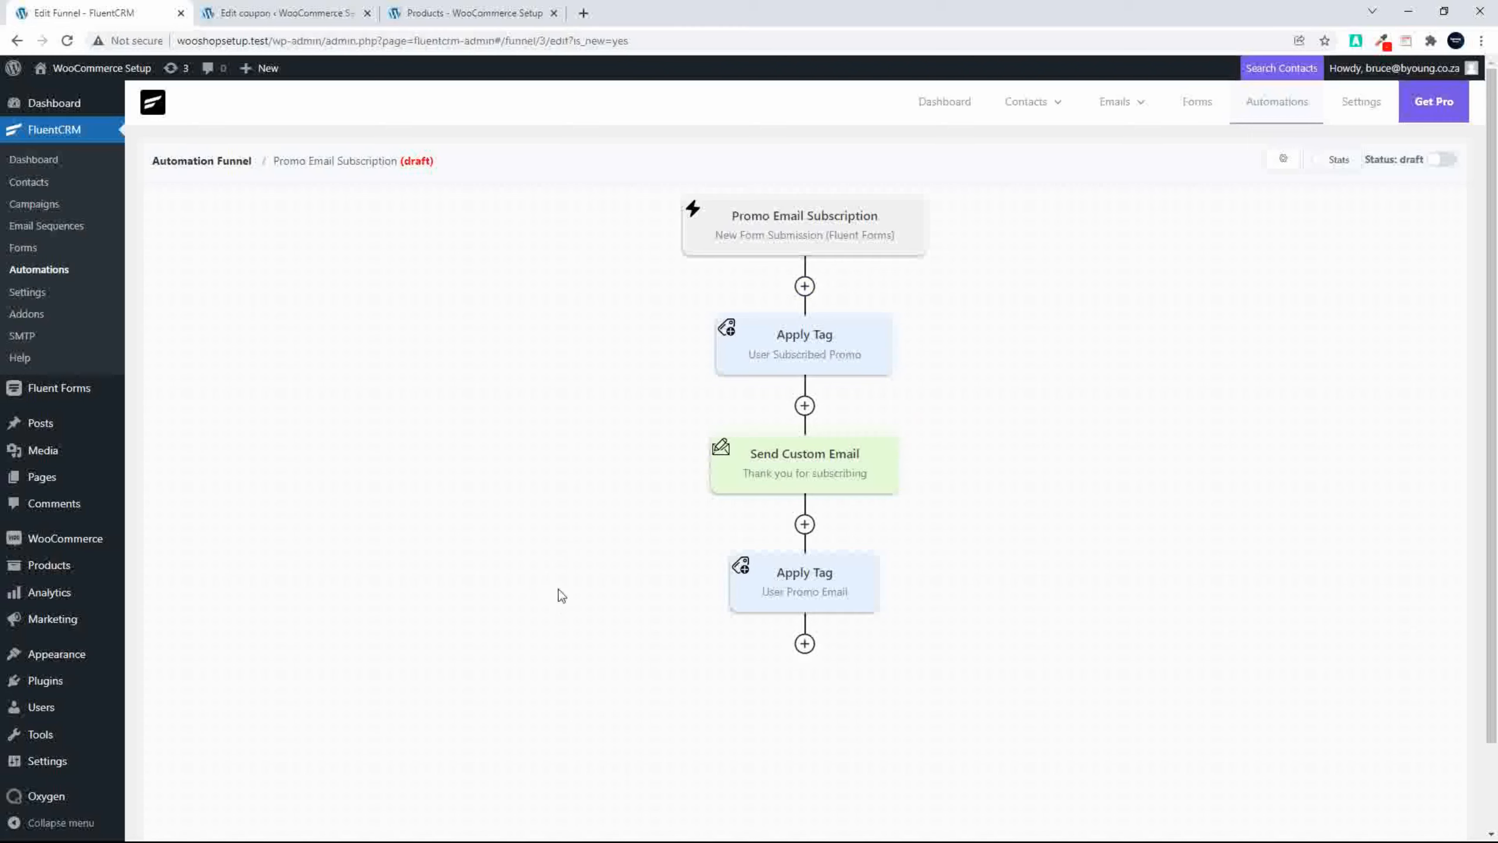
Step: Copy the Subscription Form's shortcode from Fluent Forms and open the site's Widgets page in a new tab
{"action": "left_click", "coordinate": [66, 392]}
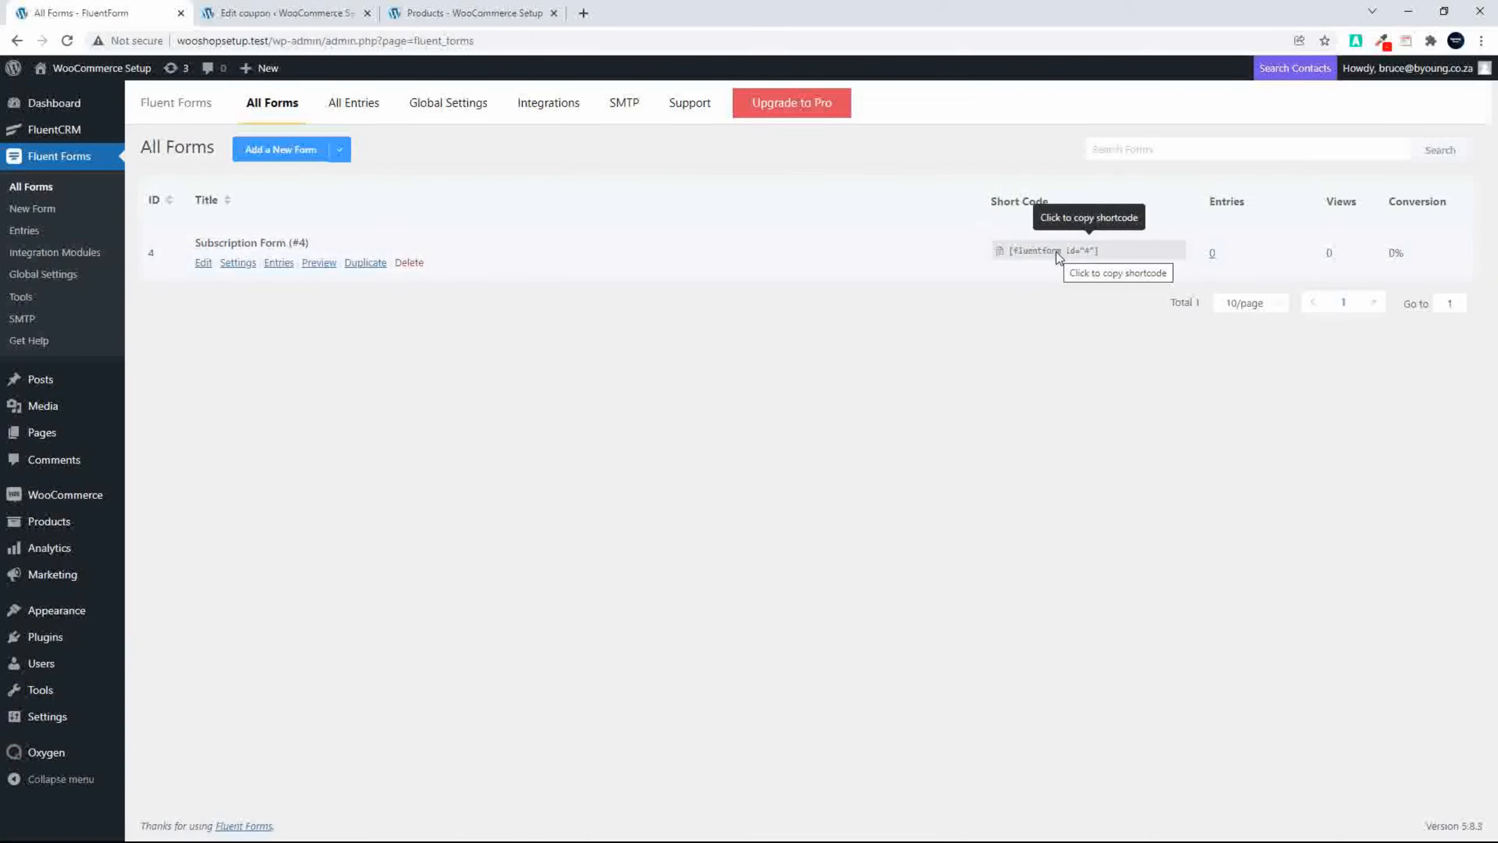
{"action": "left_click", "coordinate": [1056, 254]}
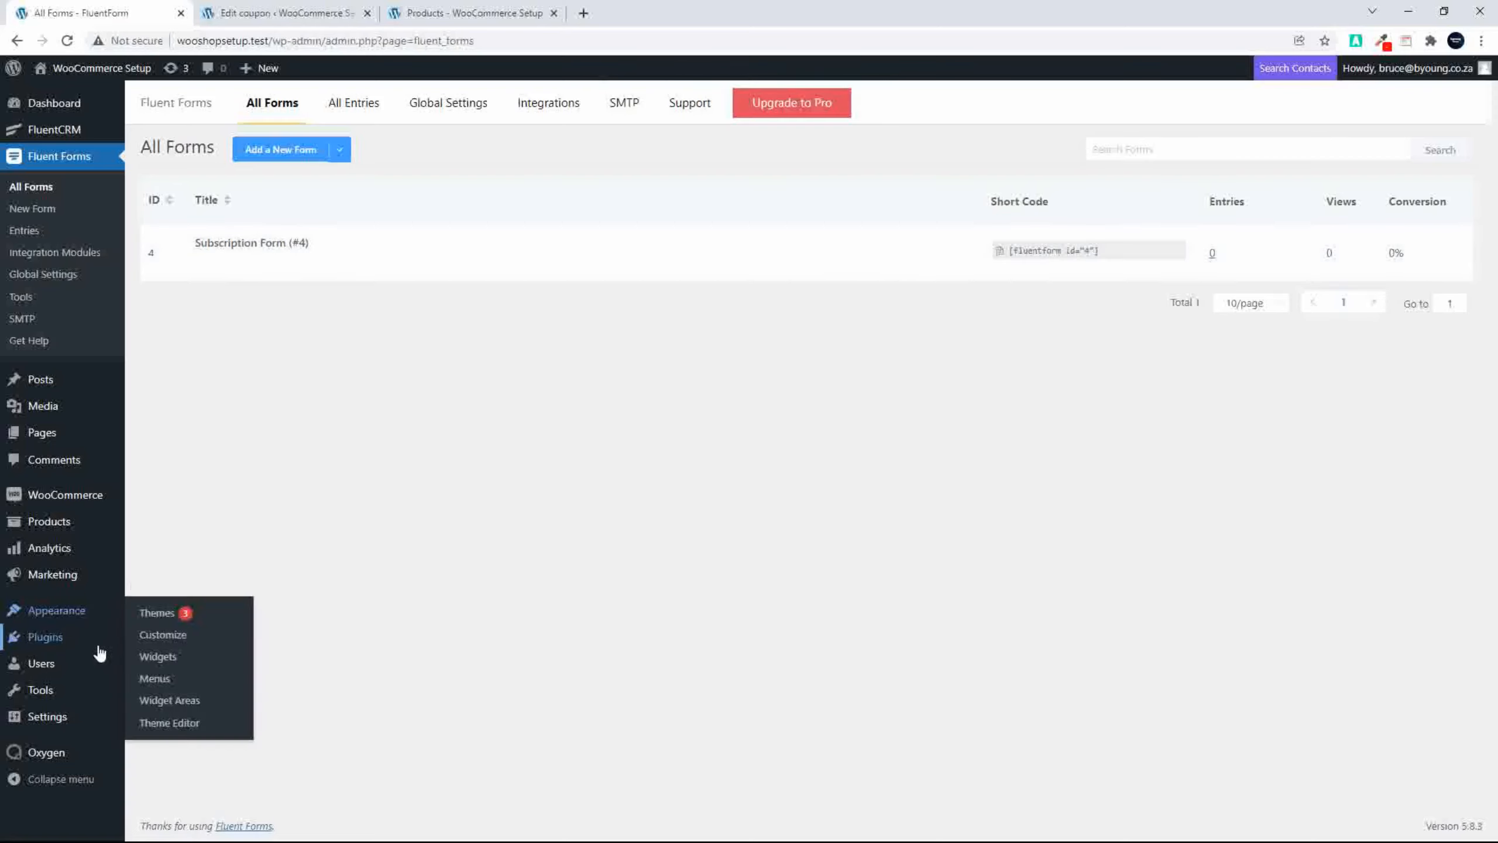
{"action": "right_click", "coordinate": [159, 655]}
{"action": "left_click", "coordinate": [255, 477]}
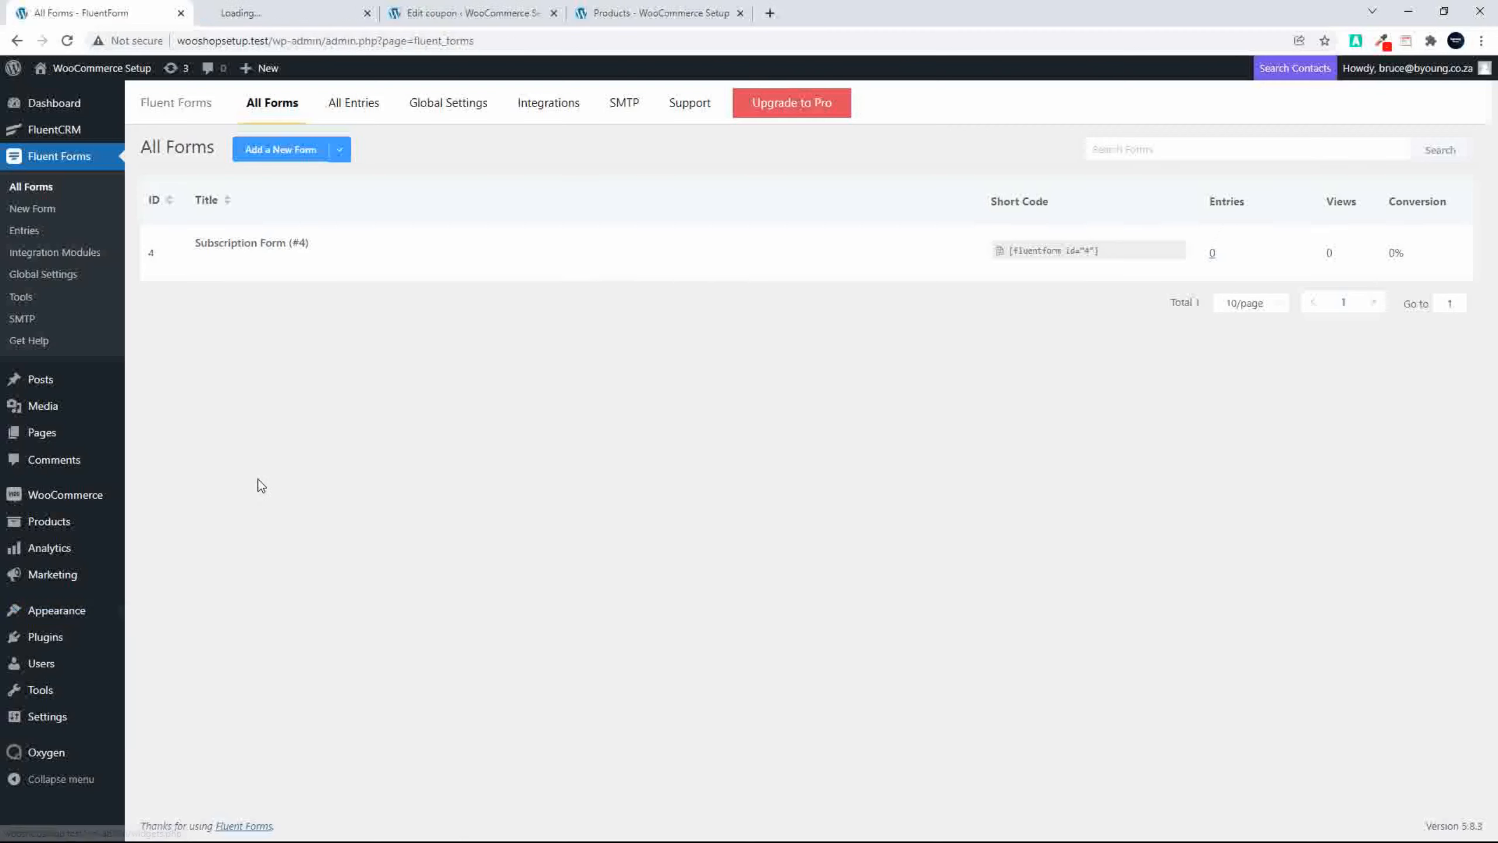
{"action": "left_click", "coordinate": [288, 13]}
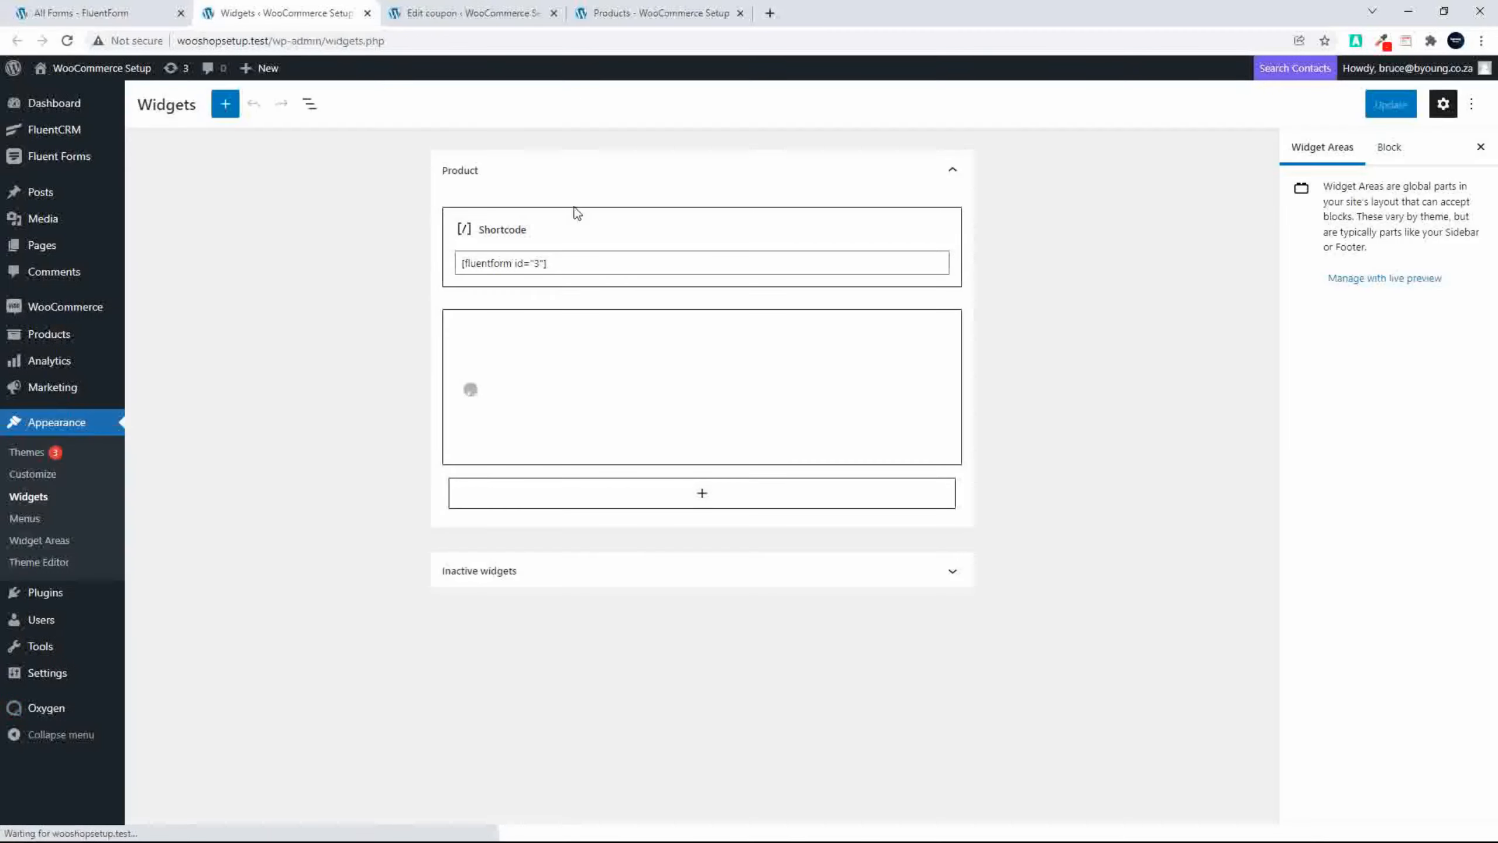
Step: Remove the old [fluentform id="3"] Shortcode block from the Product widget area
{"action": "left_click", "coordinate": [546, 236]}
{"action": "left_click", "coordinate": [584, 179]}
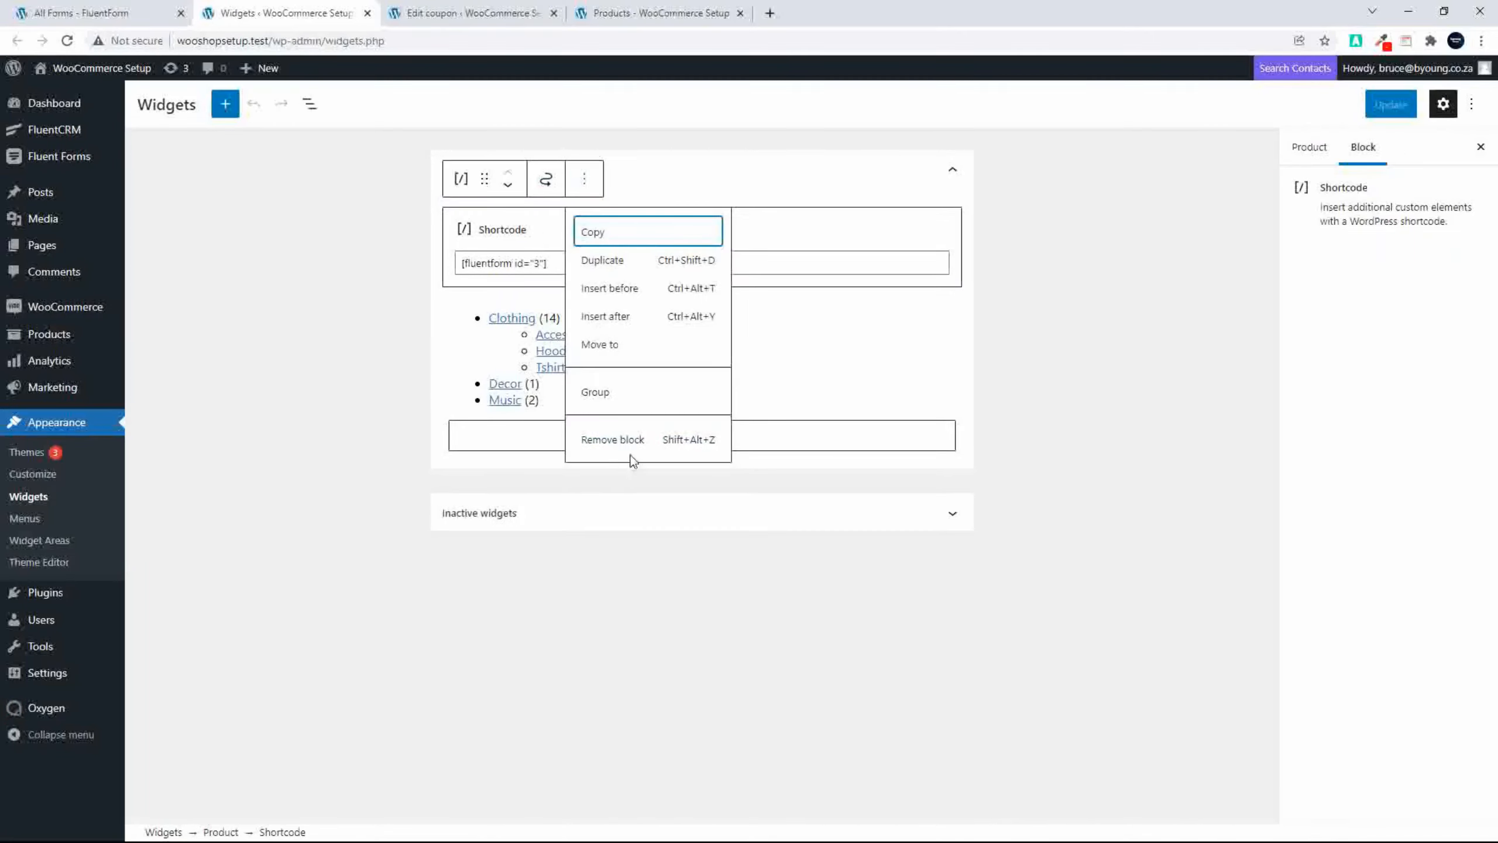
{"action": "left_click", "coordinate": [613, 441]}
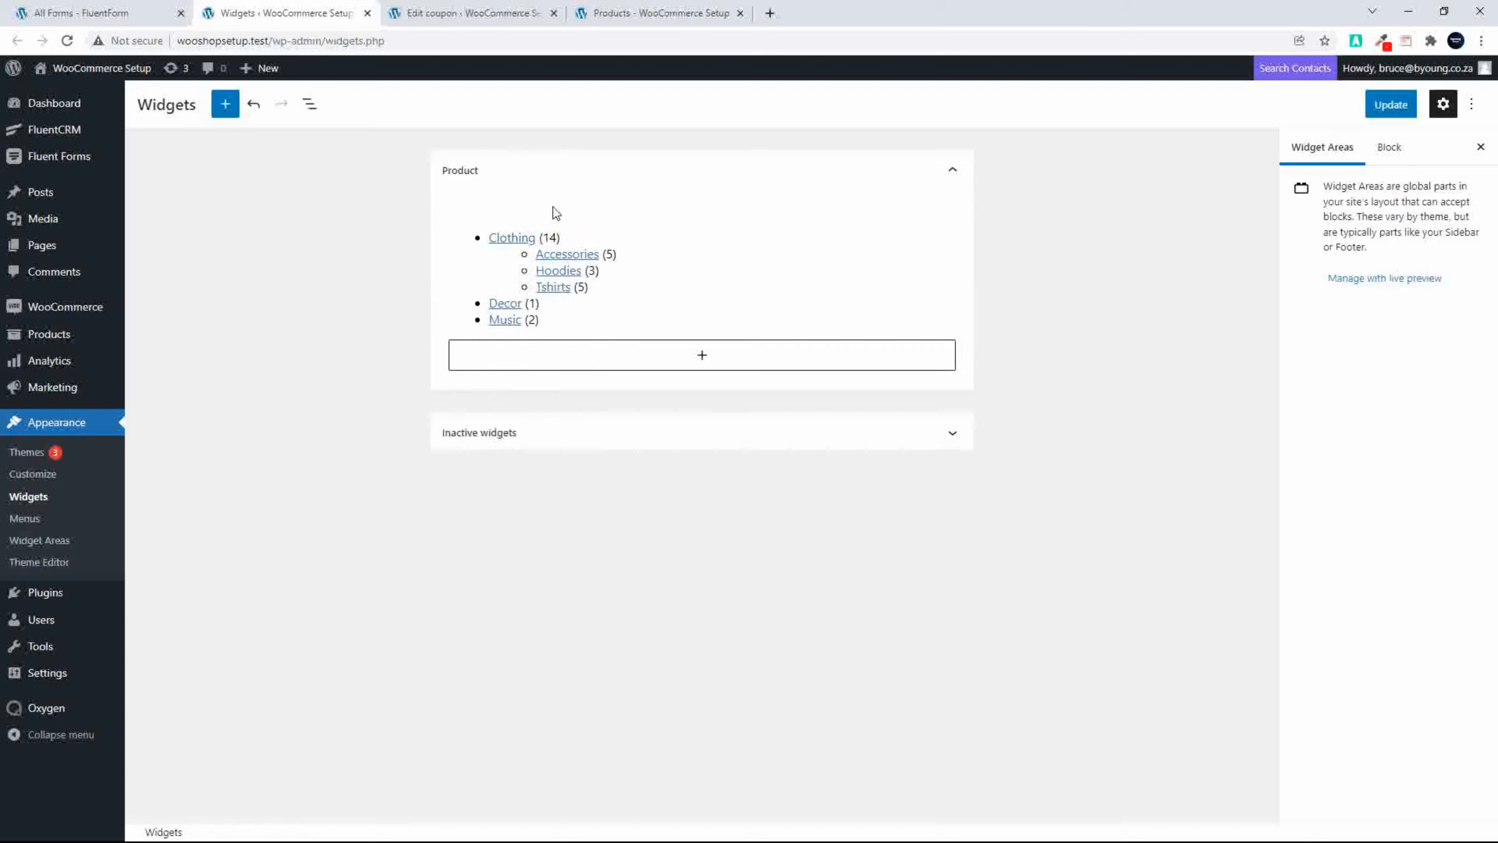
Step: Insert a Shortcode block containing [fluentform id="4"] in the Product widget area, move it above the product categories and update the widgets
{"action": "left_click", "coordinate": [701, 354]}
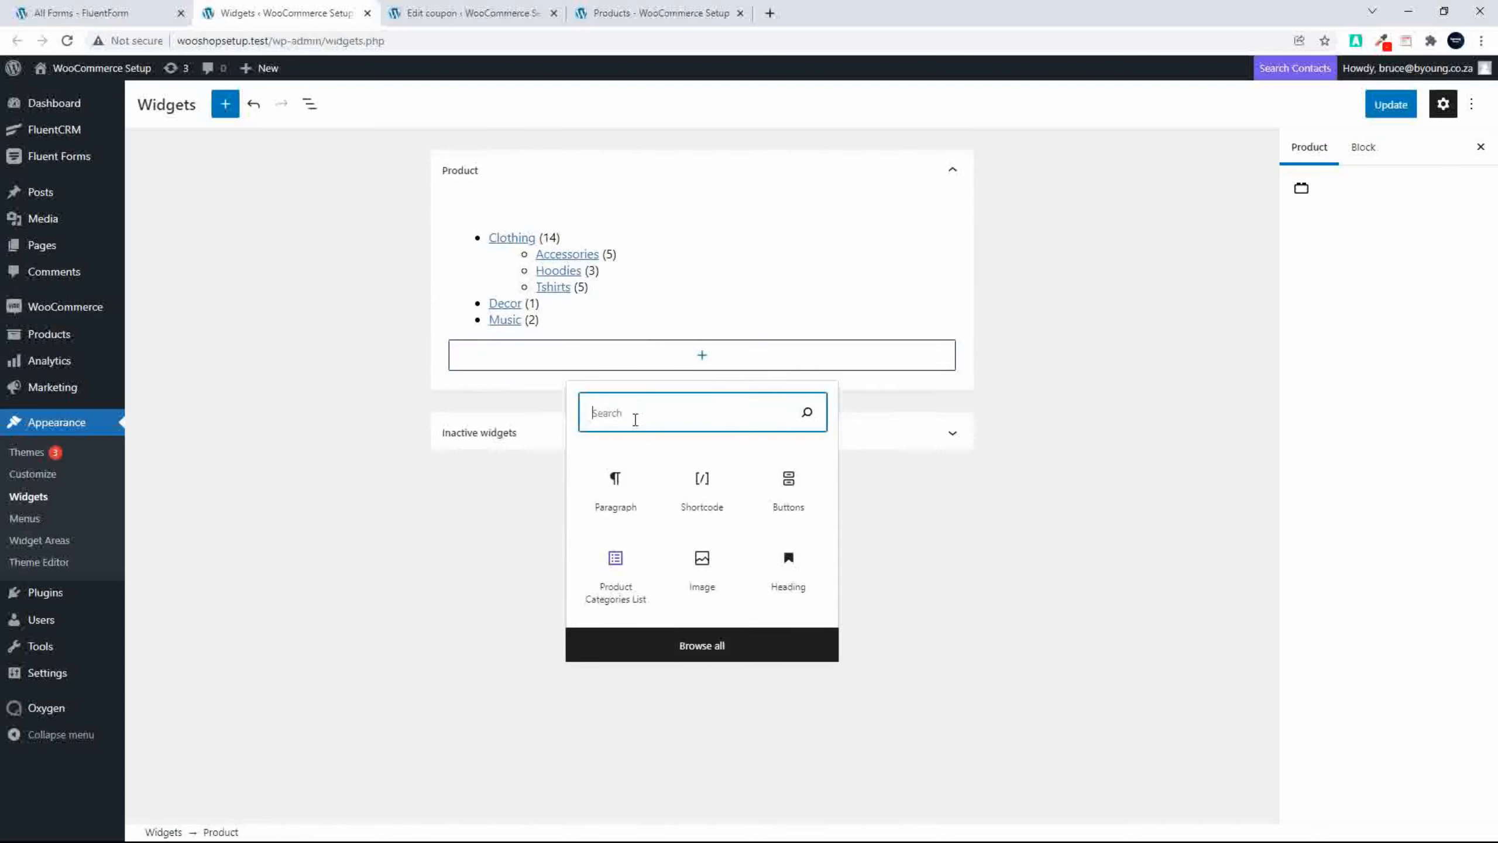
{"action": "left_click", "coordinate": [705, 492]}
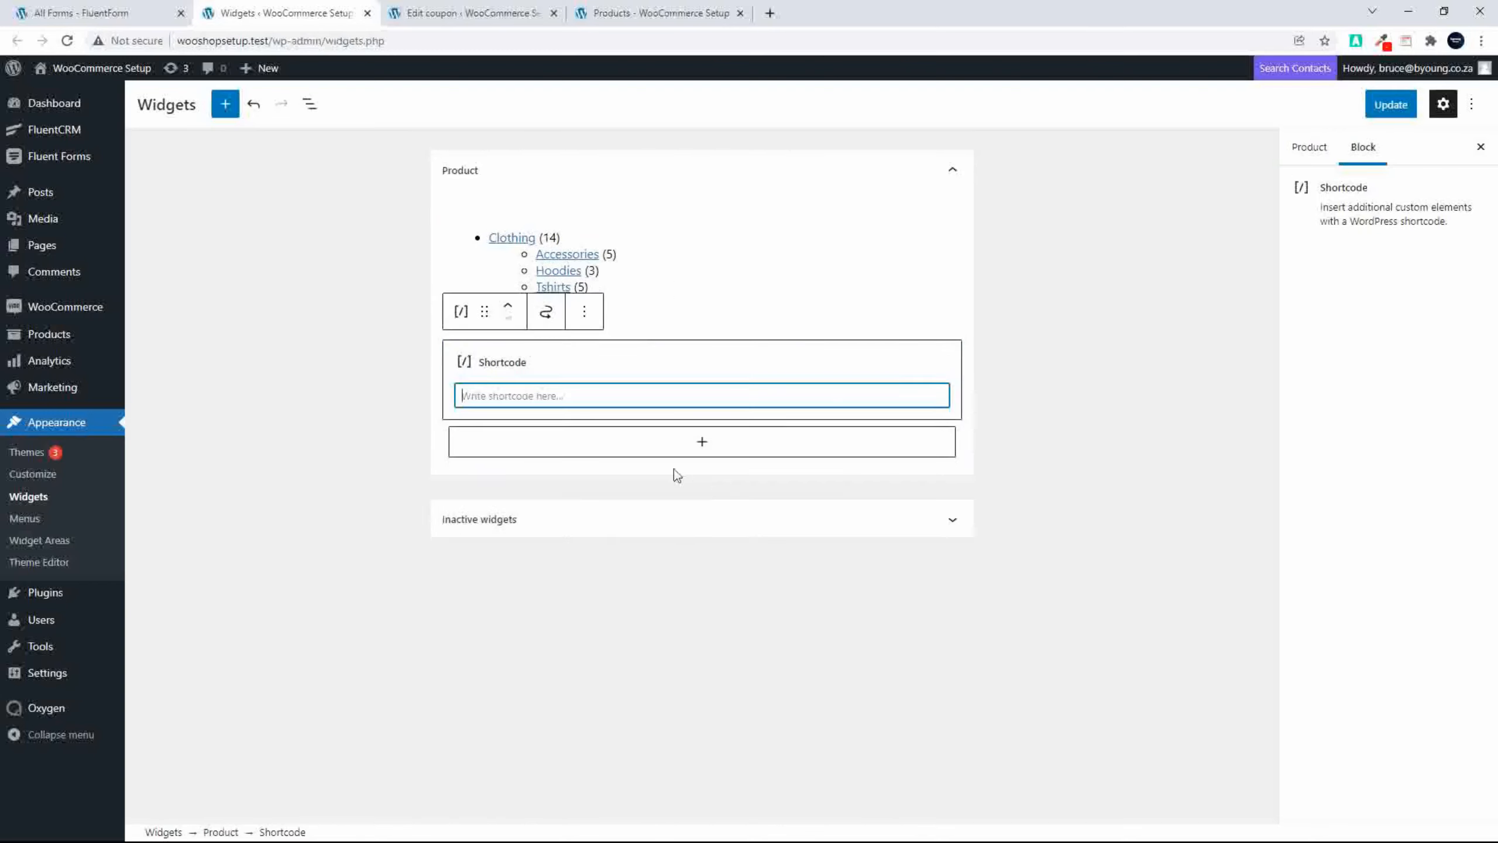
{"action": "key", "text": "ctrl+v"}
{"action": "left_click", "coordinate": [509, 304]}
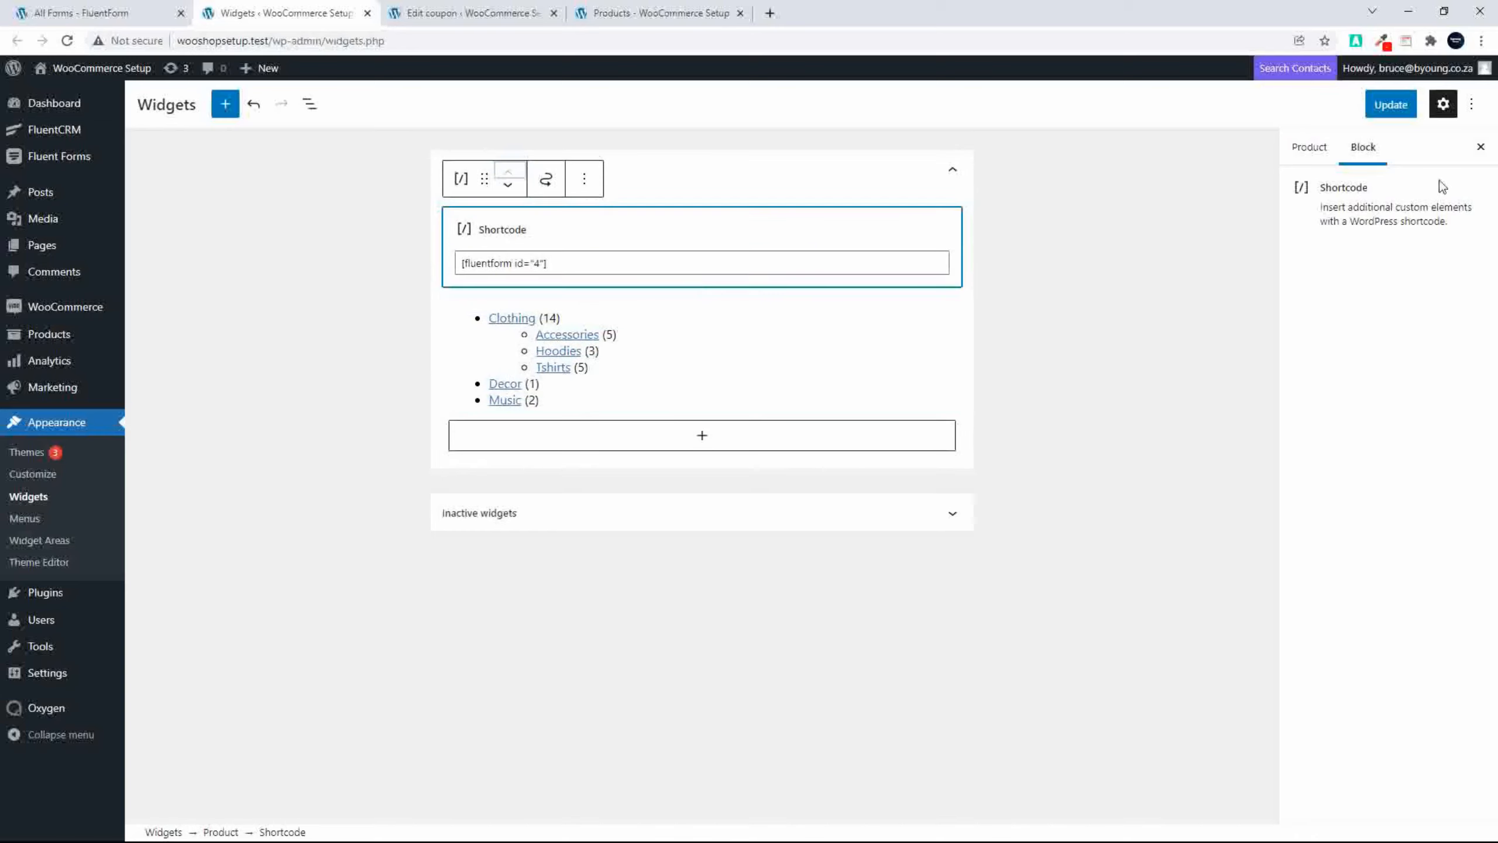
{"action": "left_click", "coordinate": [1391, 104]}
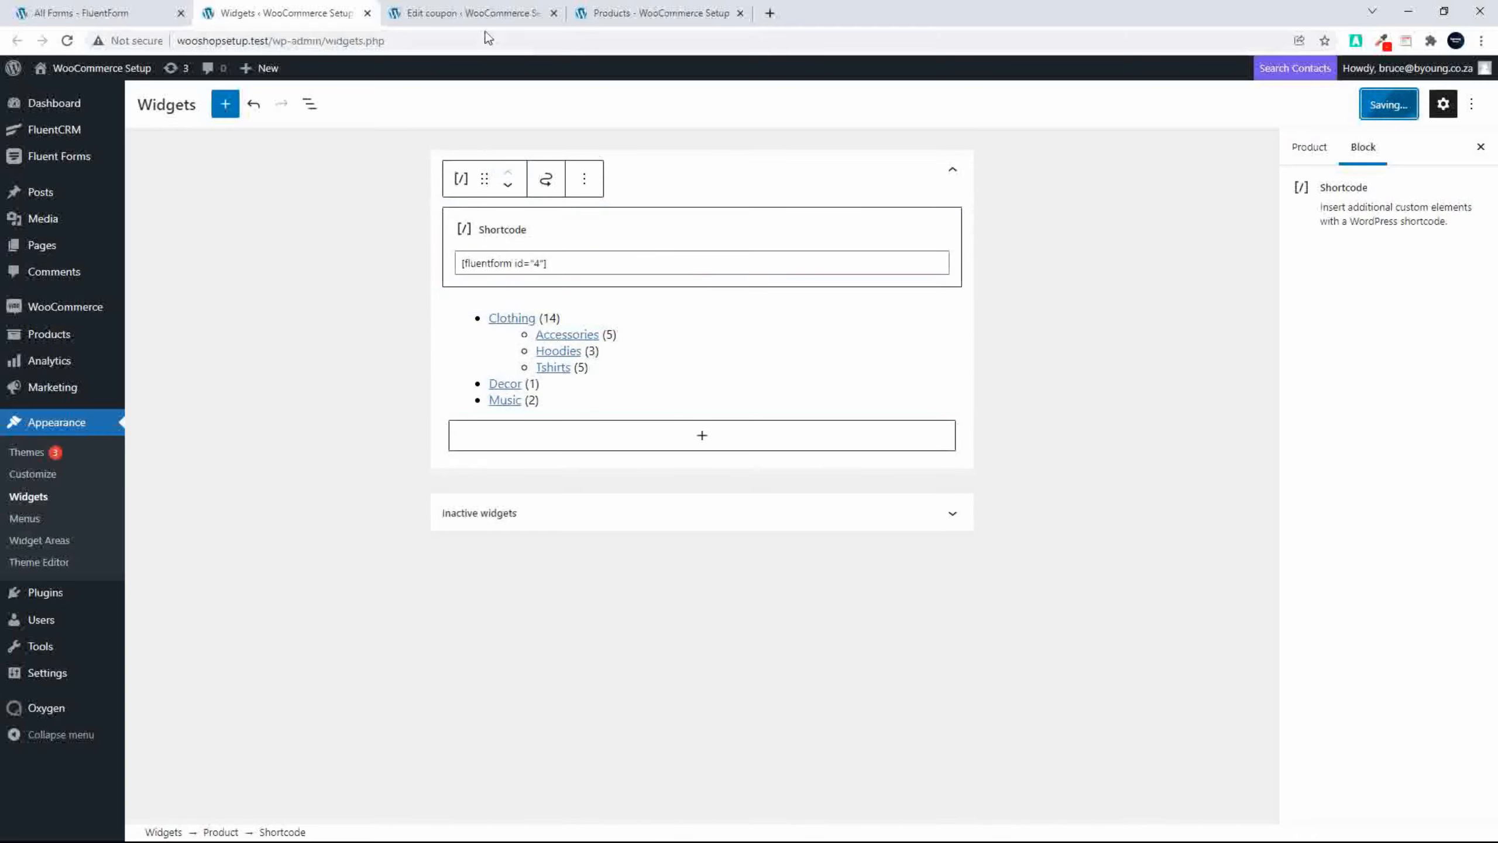
Step: Reload the storefront's Shop page to check the subscription form in its sidebar
{"action": "left_click", "coordinate": [634, 13]}
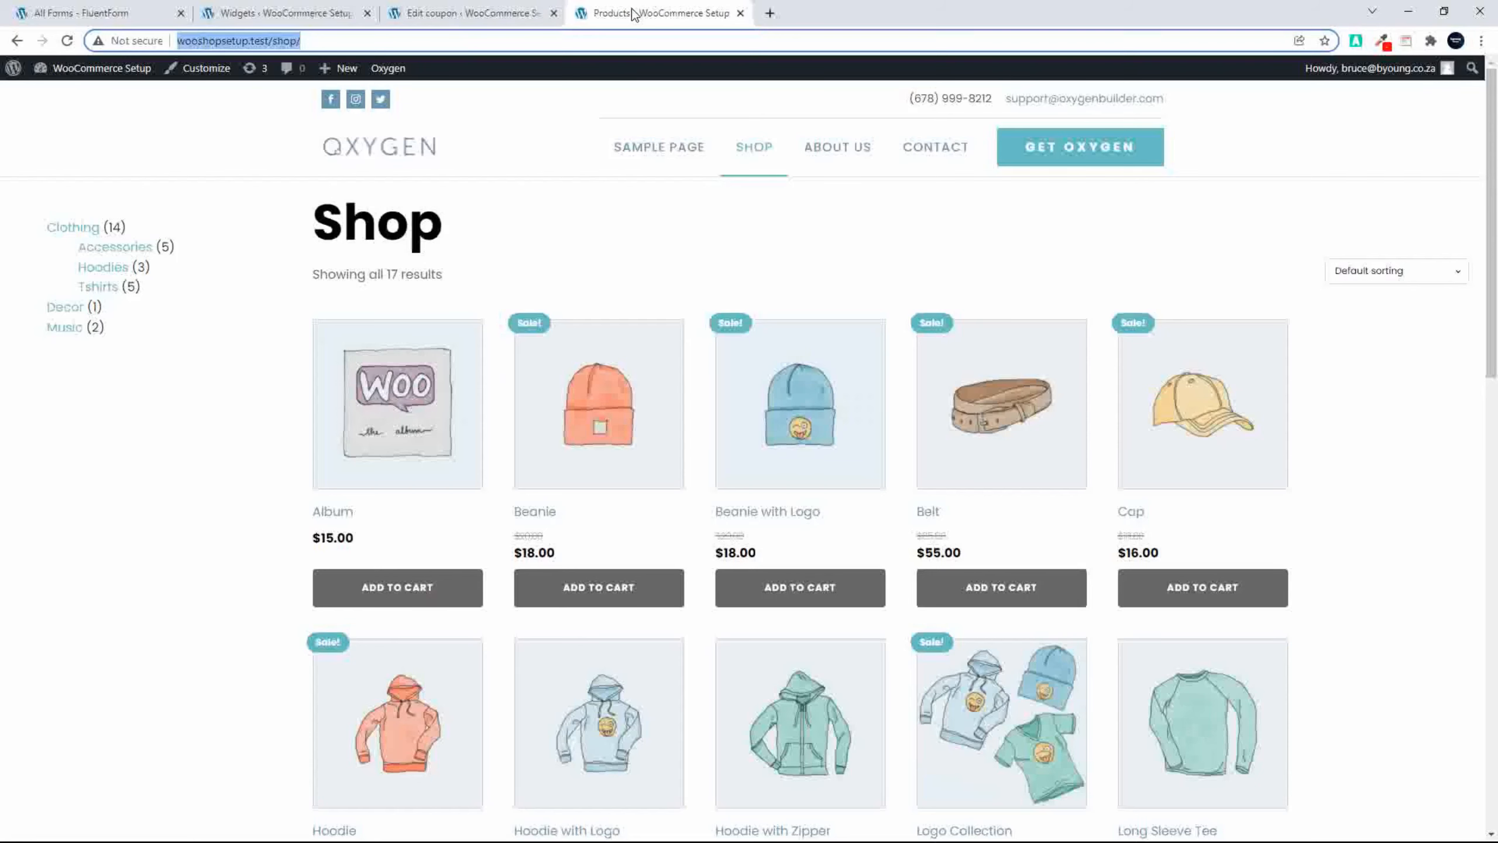
{"action": "left_click", "coordinate": [67, 40]}
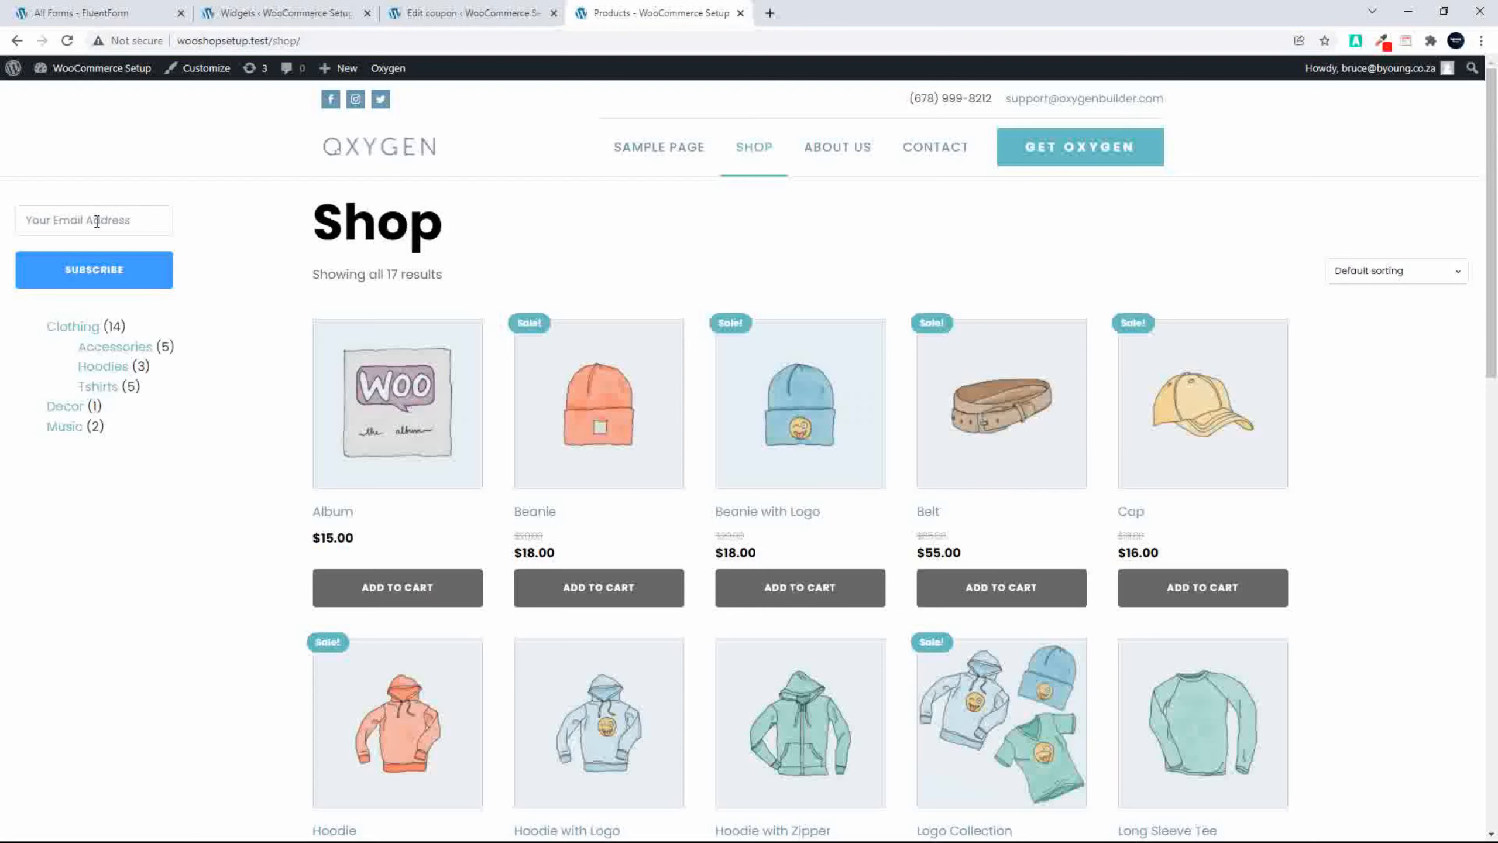
Step: Open the Promo Email Subscription automation in FluentCRM, switch its status to published and return to the FluentCRM dashboard
{"action": "left_click", "coordinate": [88, 13]}
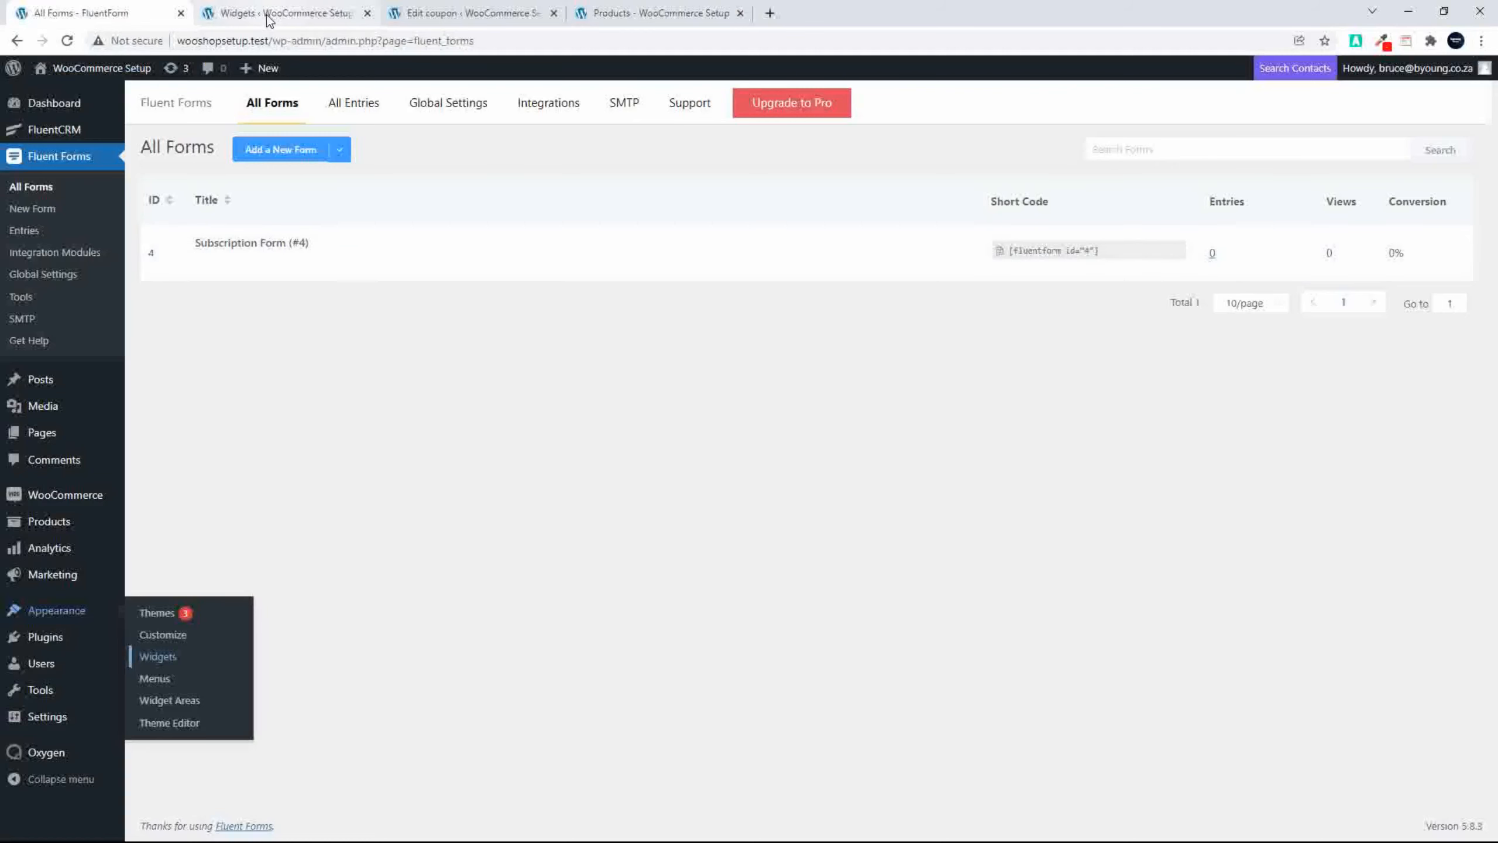
{"action": "left_click", "coordinate": [408, 13]}
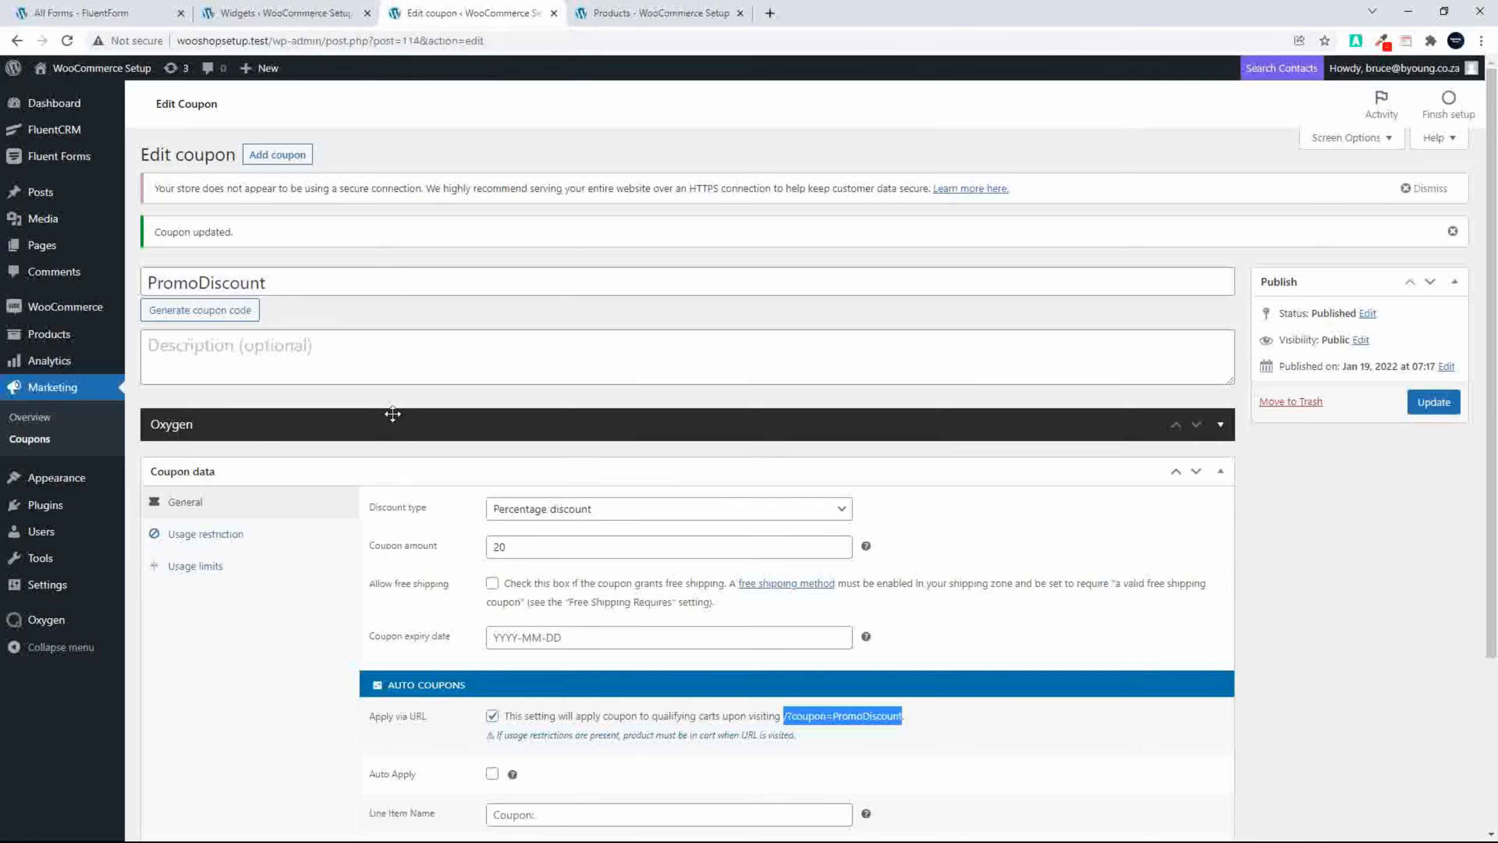
{"action": "left_click", "coordinate": [53, 133]}
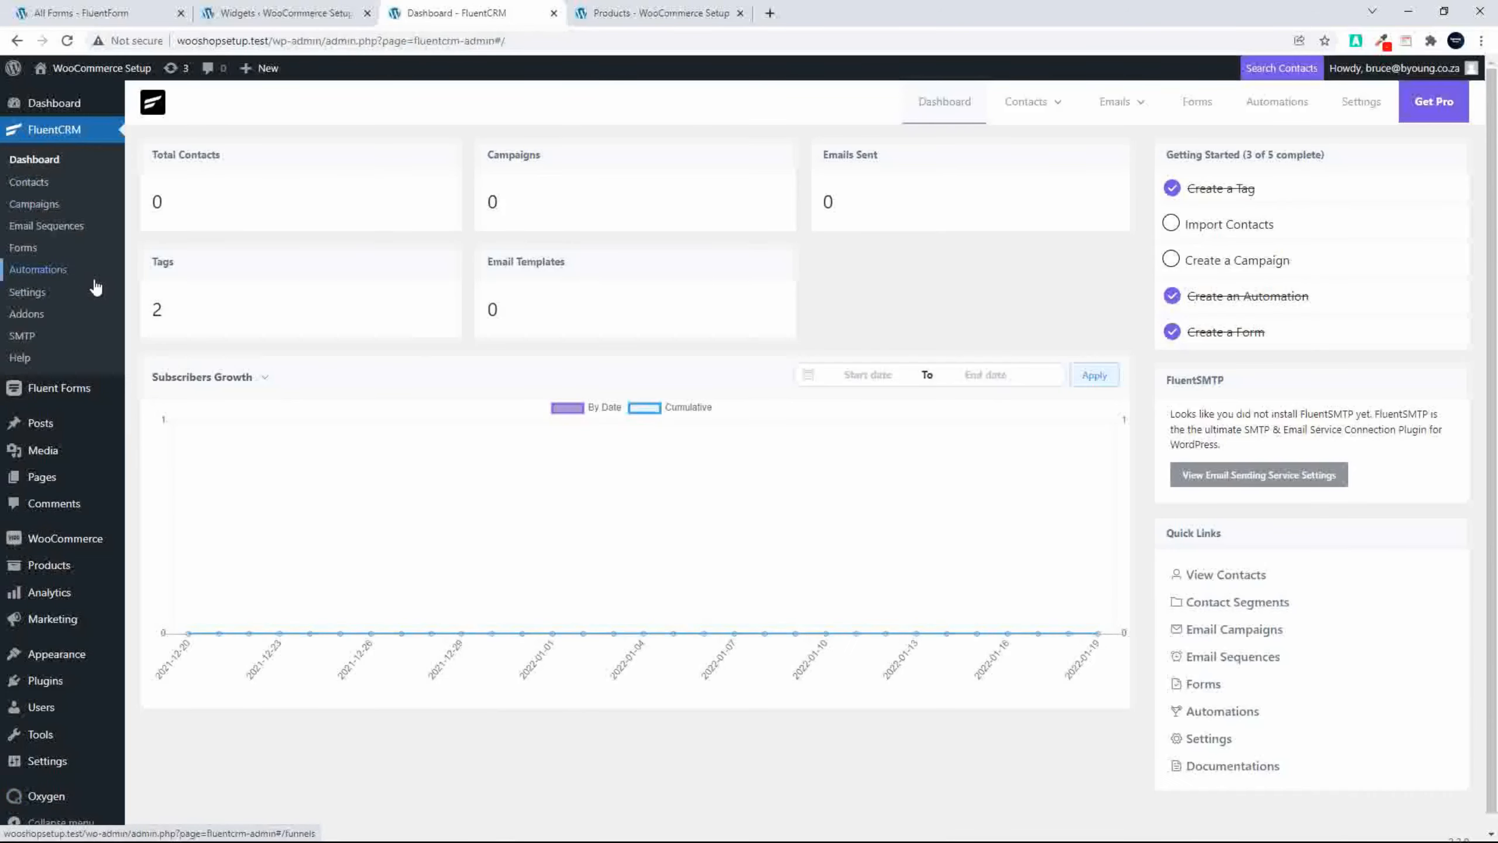
{"action": "left_click", "coordinate": [42, 272]}
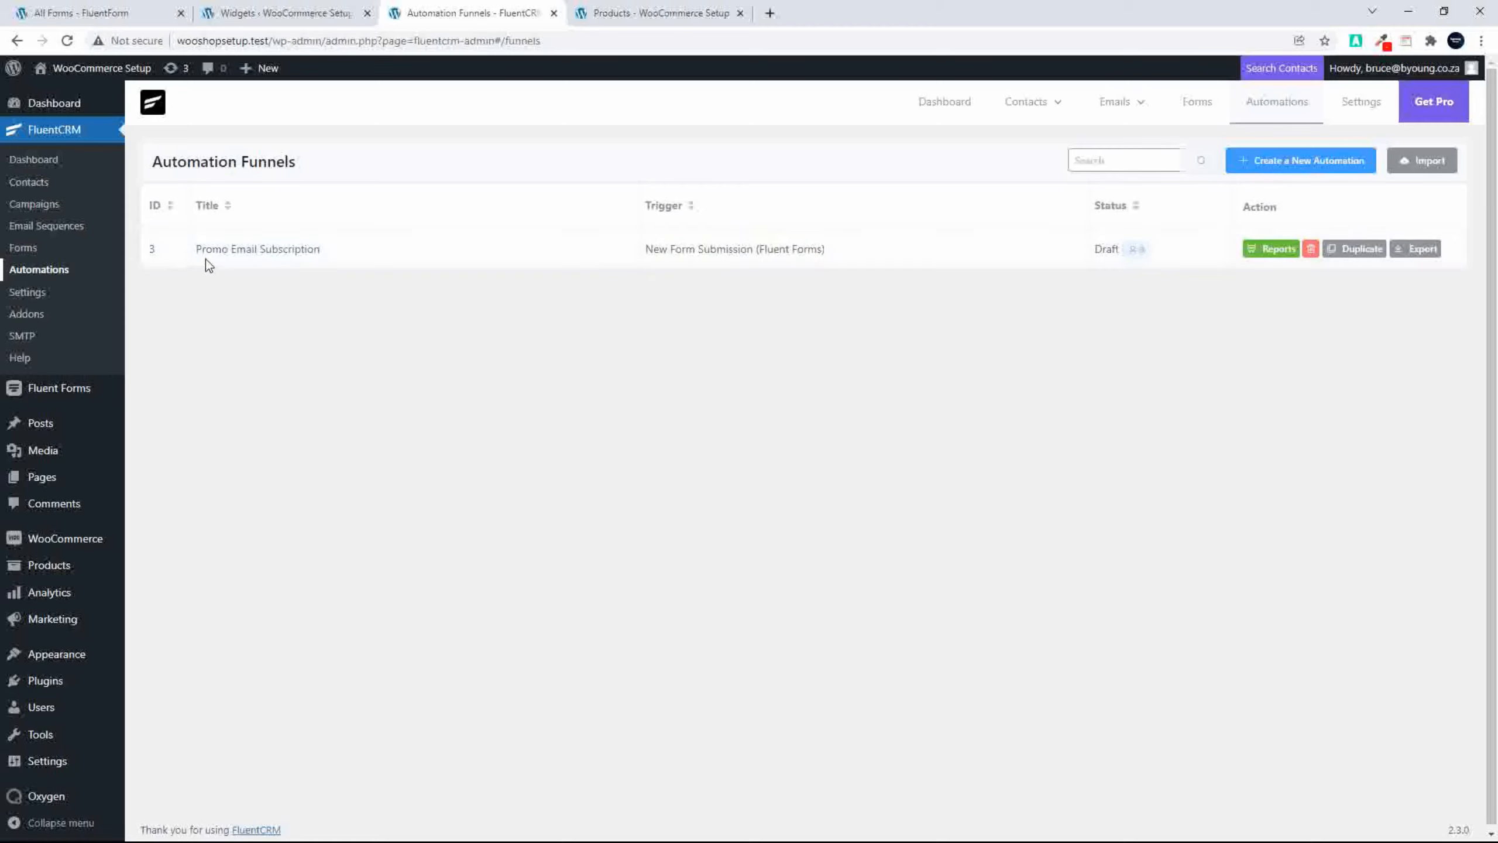
{"action": "left_click", "coordinate": [234, 250]}
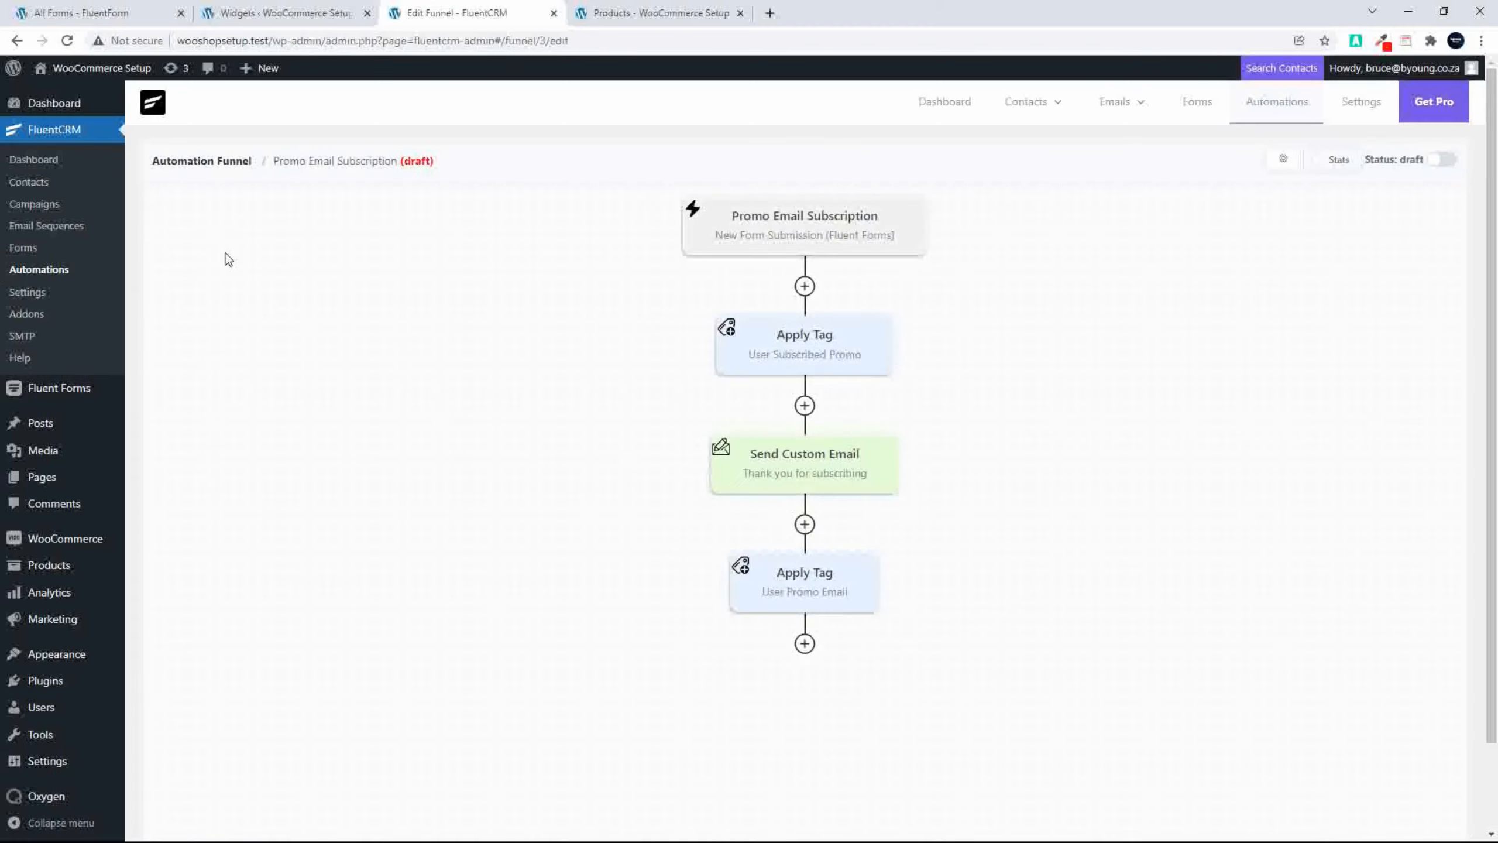
{"action": "left_click", "coordinate": [1440, 160]}
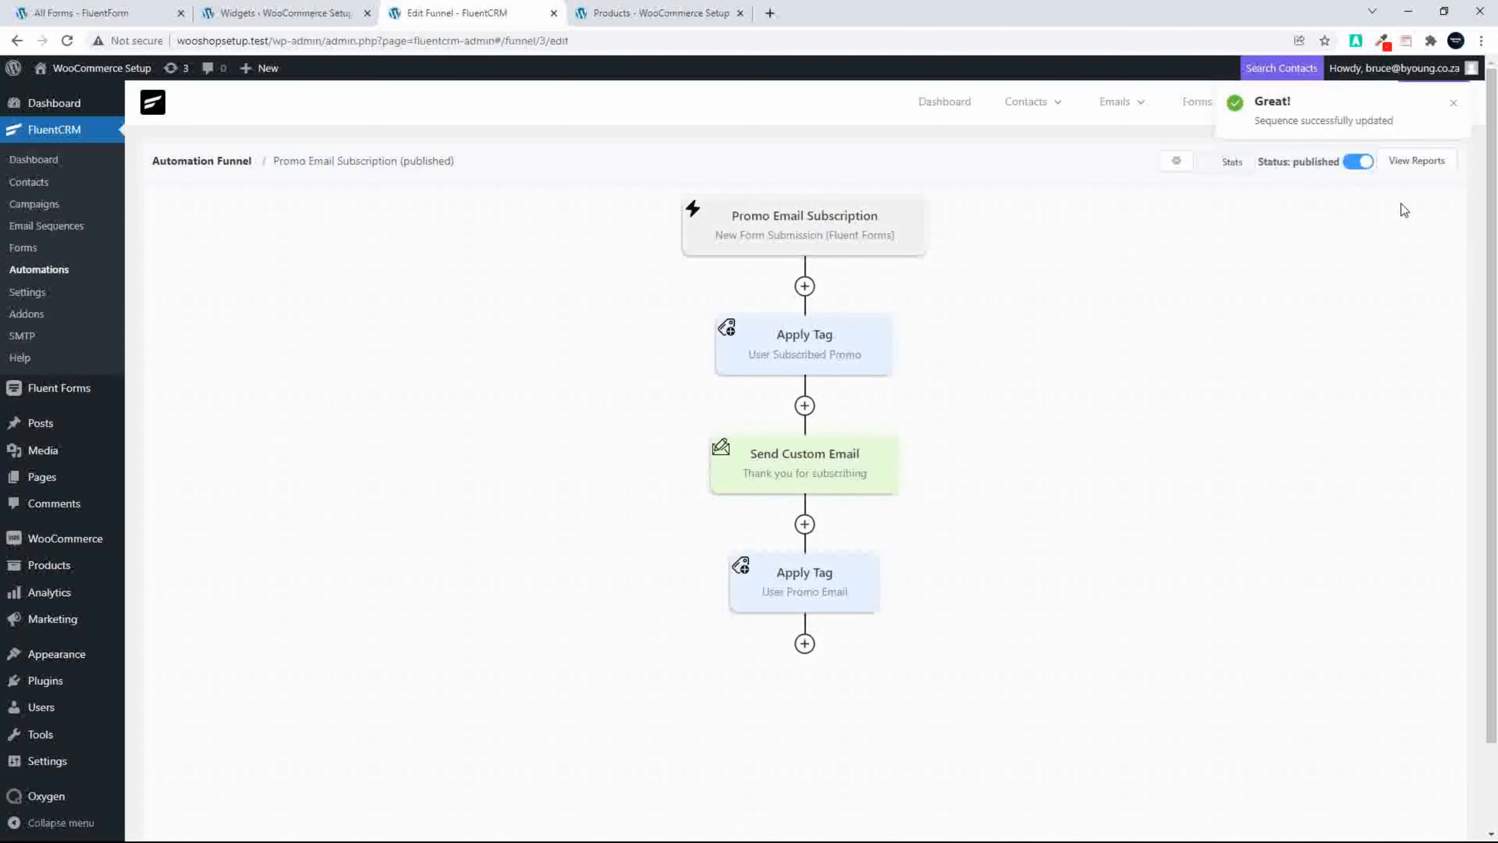
{"action": "left_click", "coordinate": [1455, 108]}
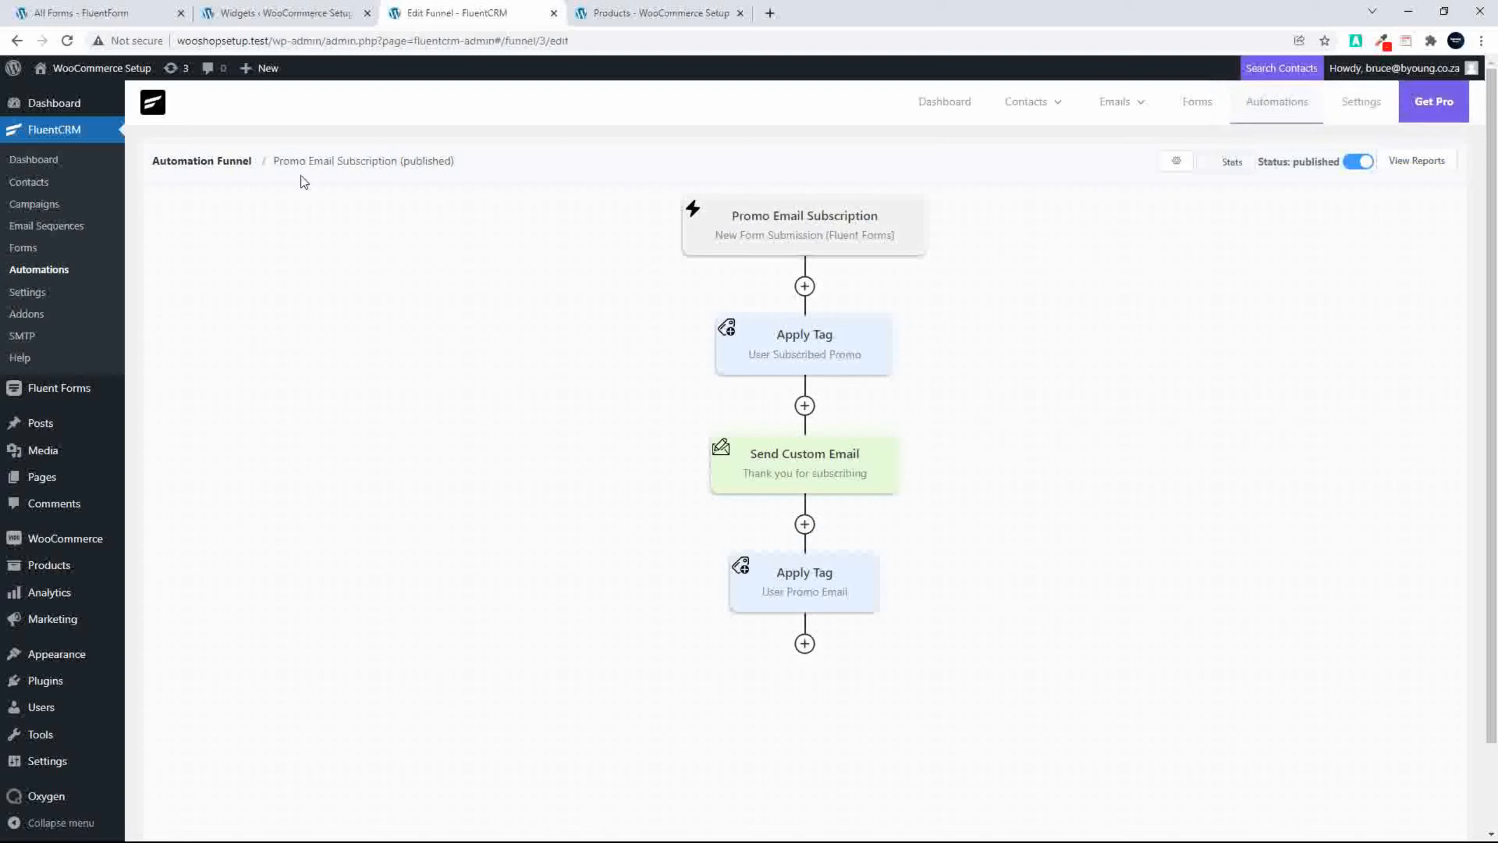
{"action": "left_click", "coordinate": [37, 165]}
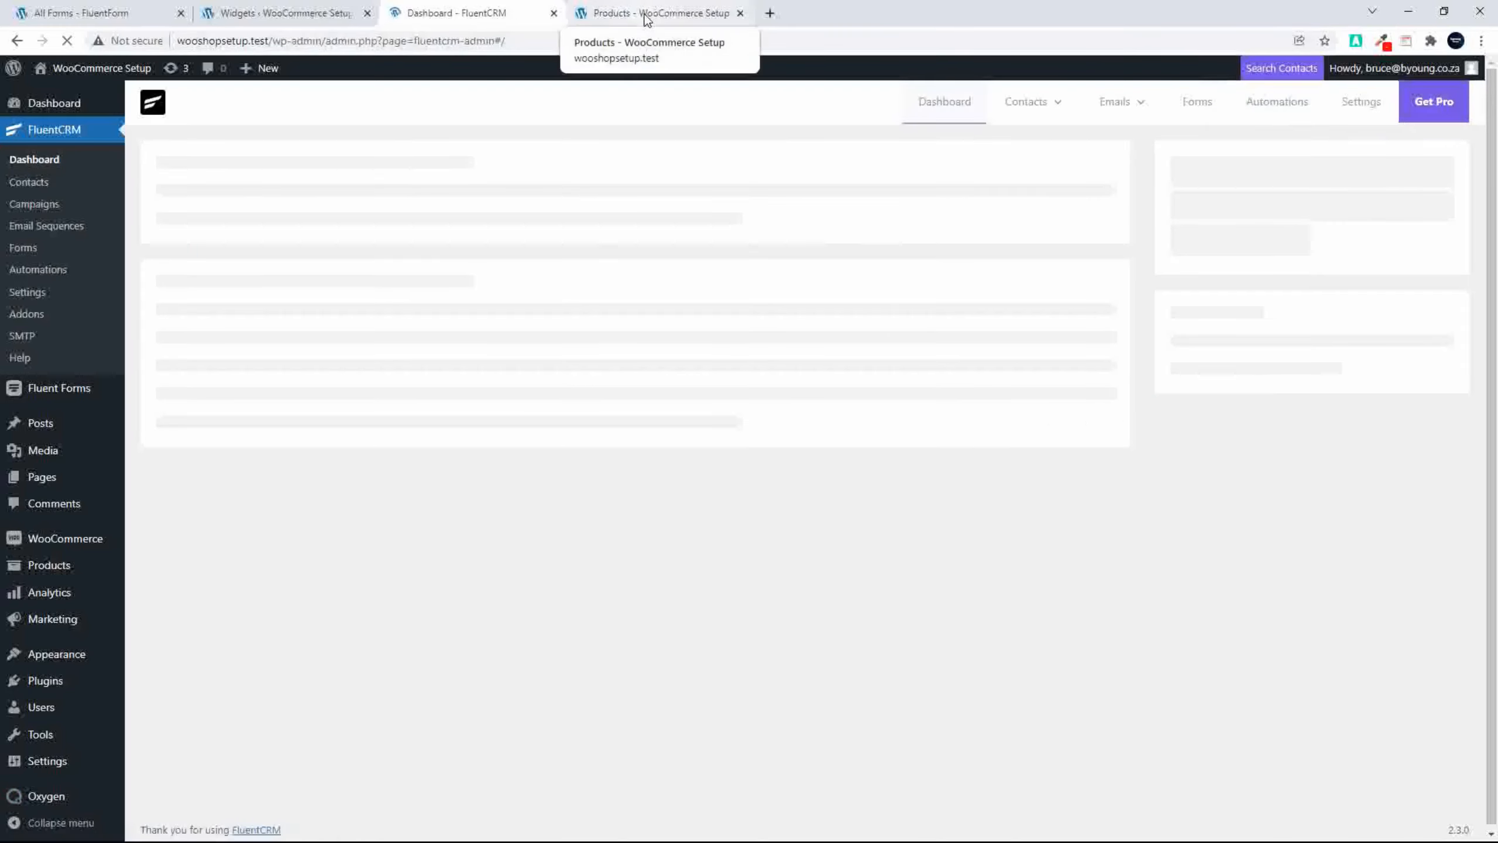
Step: Enter a test e-mail address in the Shop page's subscription form and submit it
{"action": "left_click", "coordinate": [645, 17]}
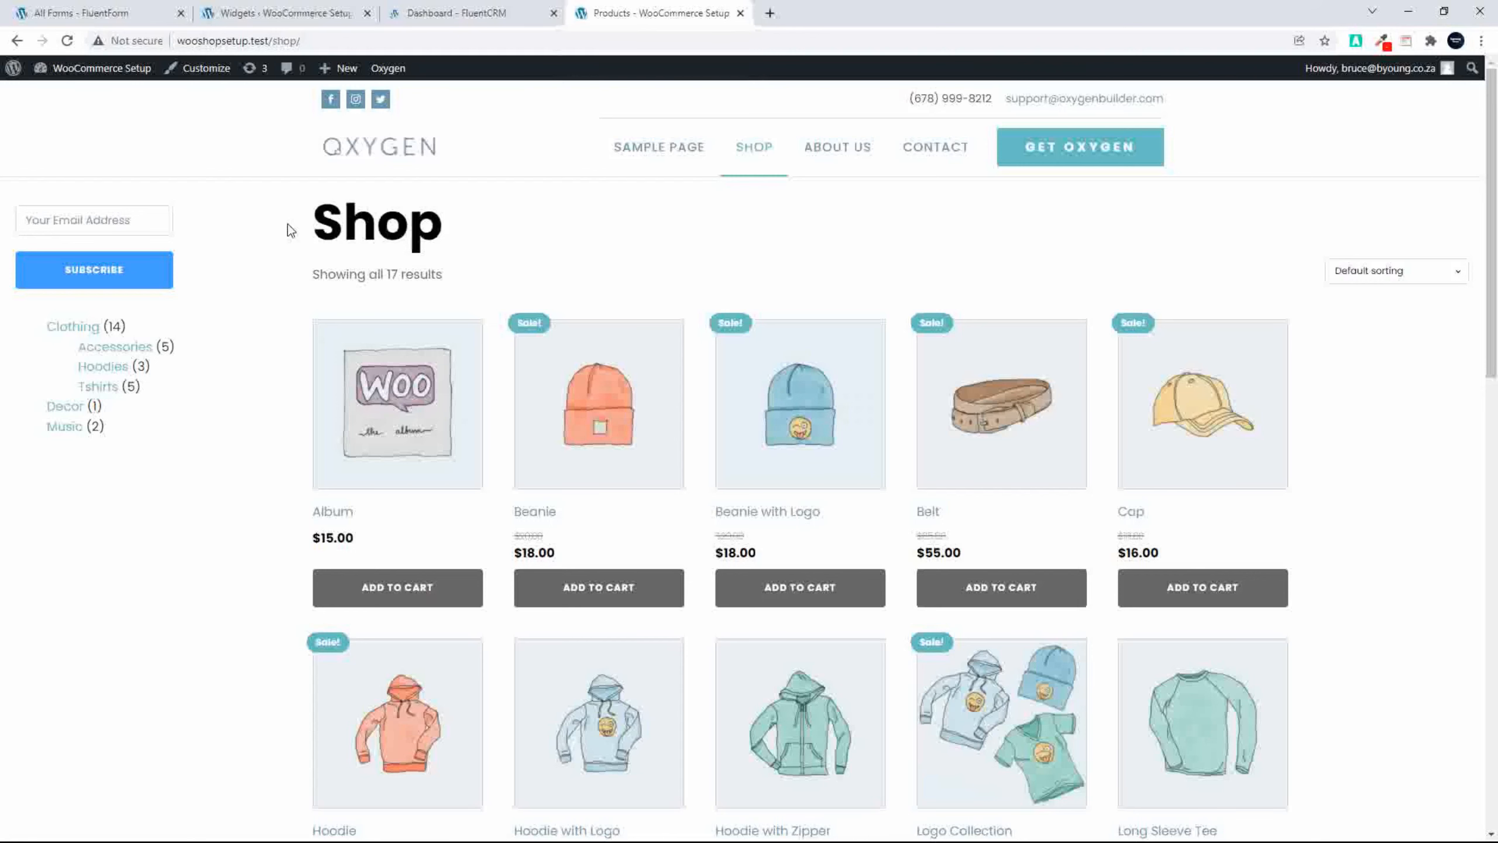
{"action": "left_click", "coordinate": [106, 221]}
{"action": "left_click", "coordinate": [93, 289]}
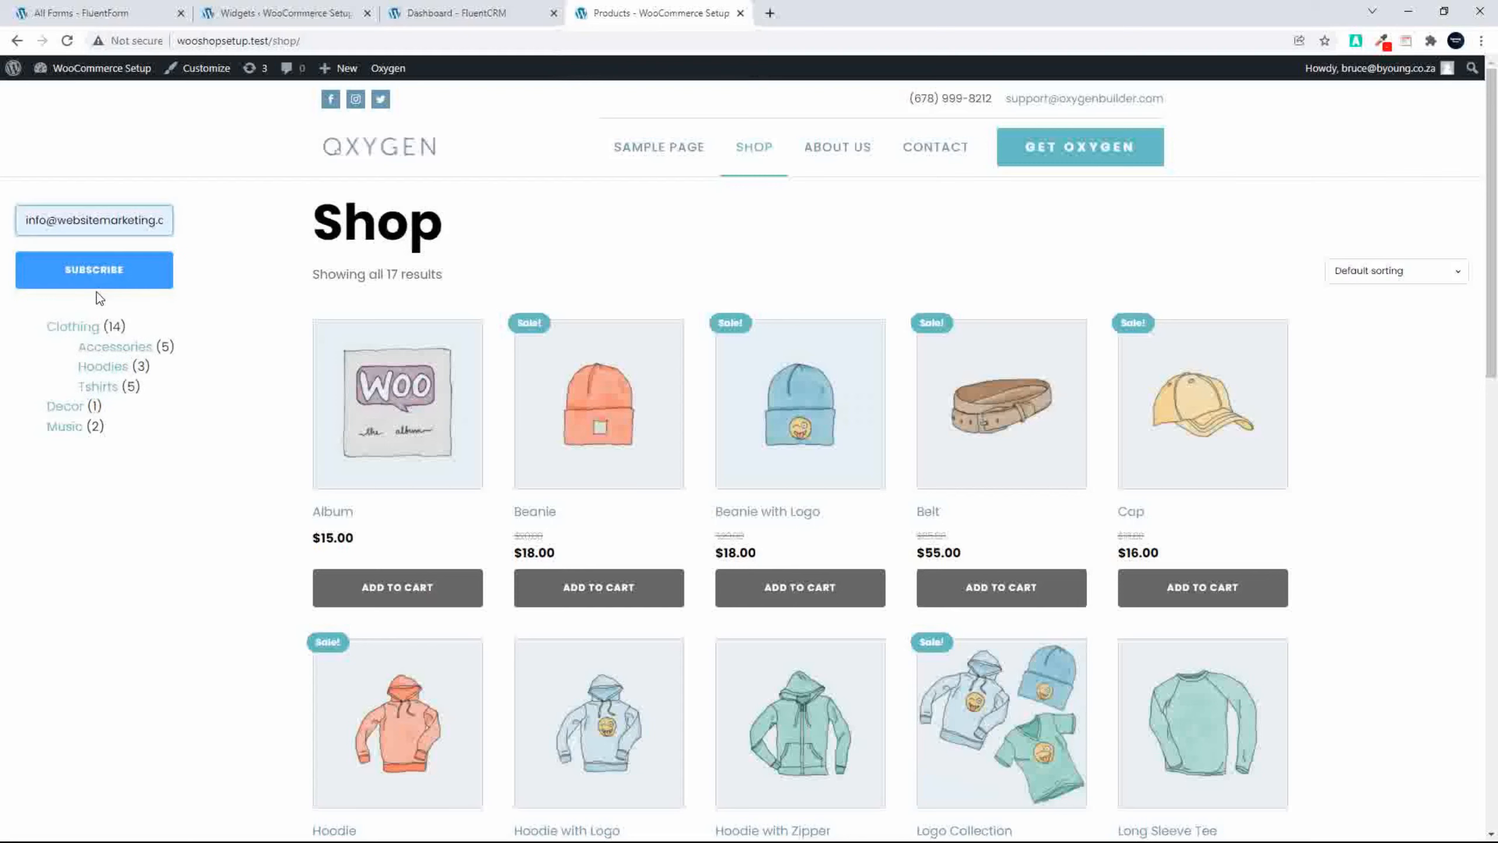
{"action": "left_click", "coordinate": [99, 279]}
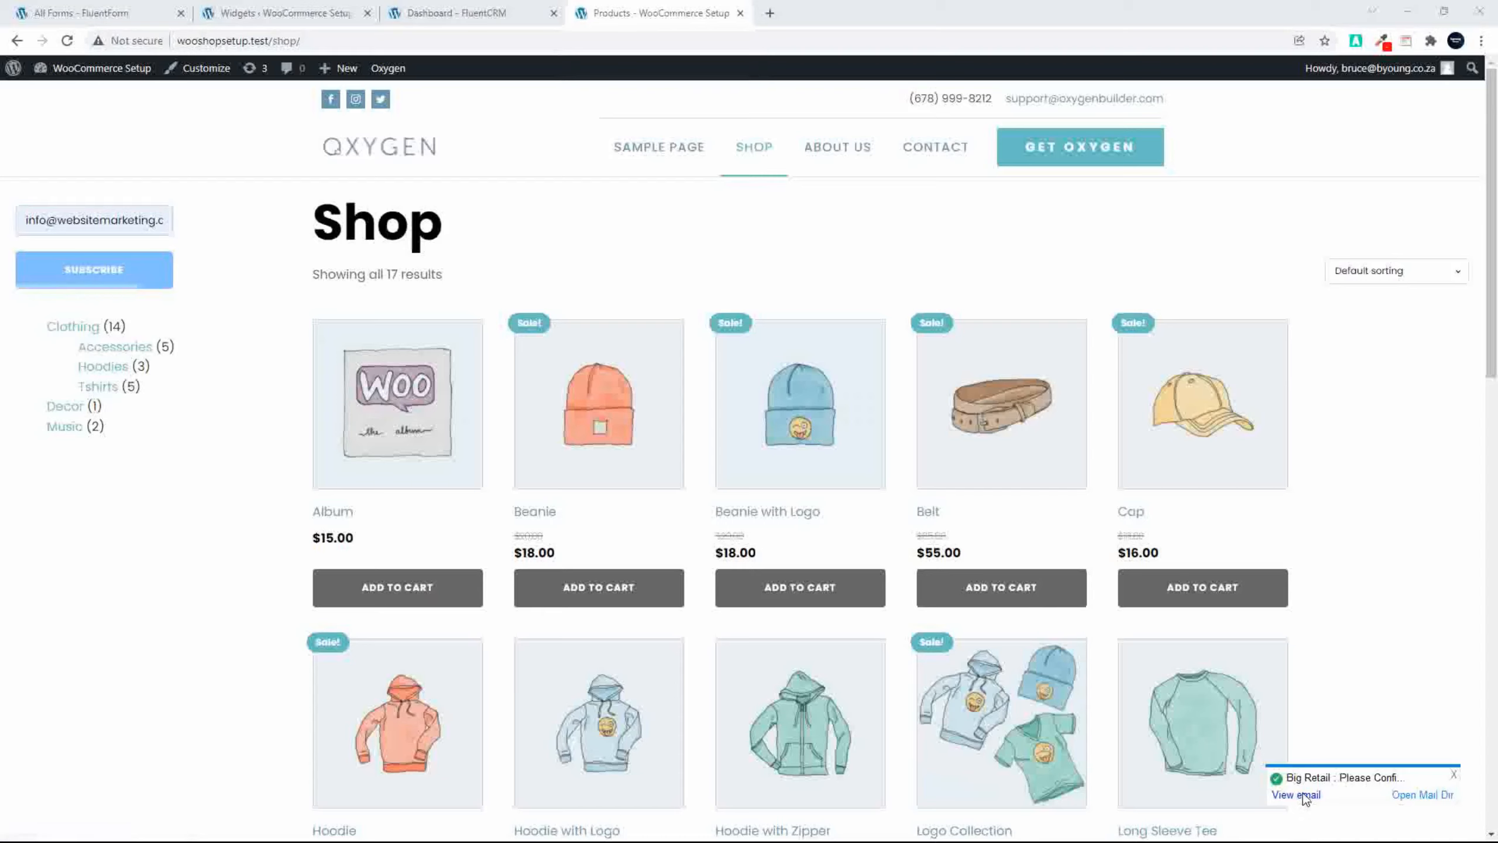
Step: Confirm the subscription from the confirmation email in Outlook and follow the "Get Shopping and SAVE 20%" button in the thank-you email
{"action": "left_click", "coordinate": [1306, 795]}
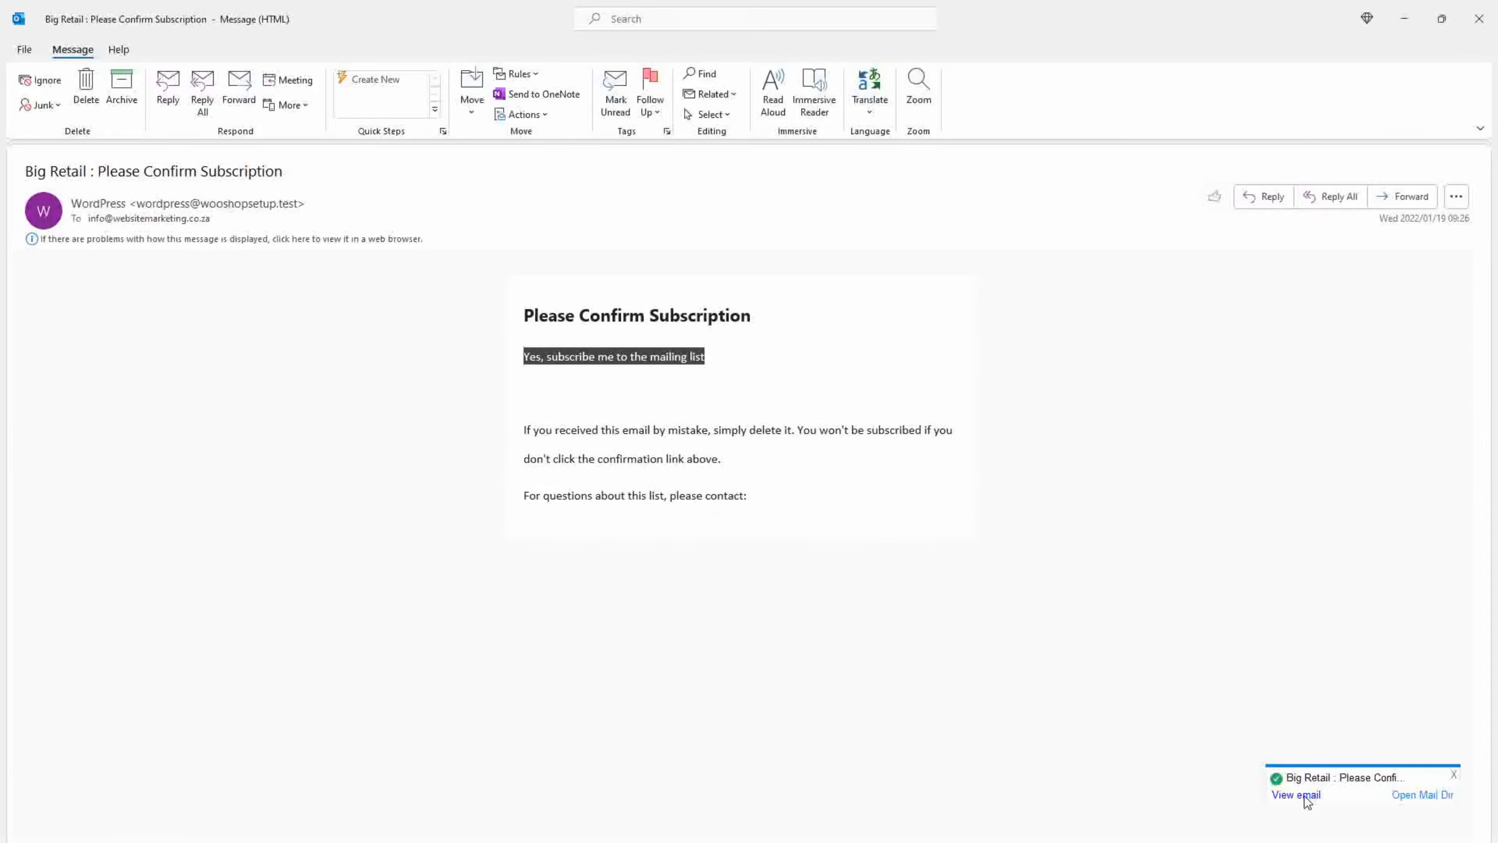
{"action": "left_click", "coordinate": [582, 358]}
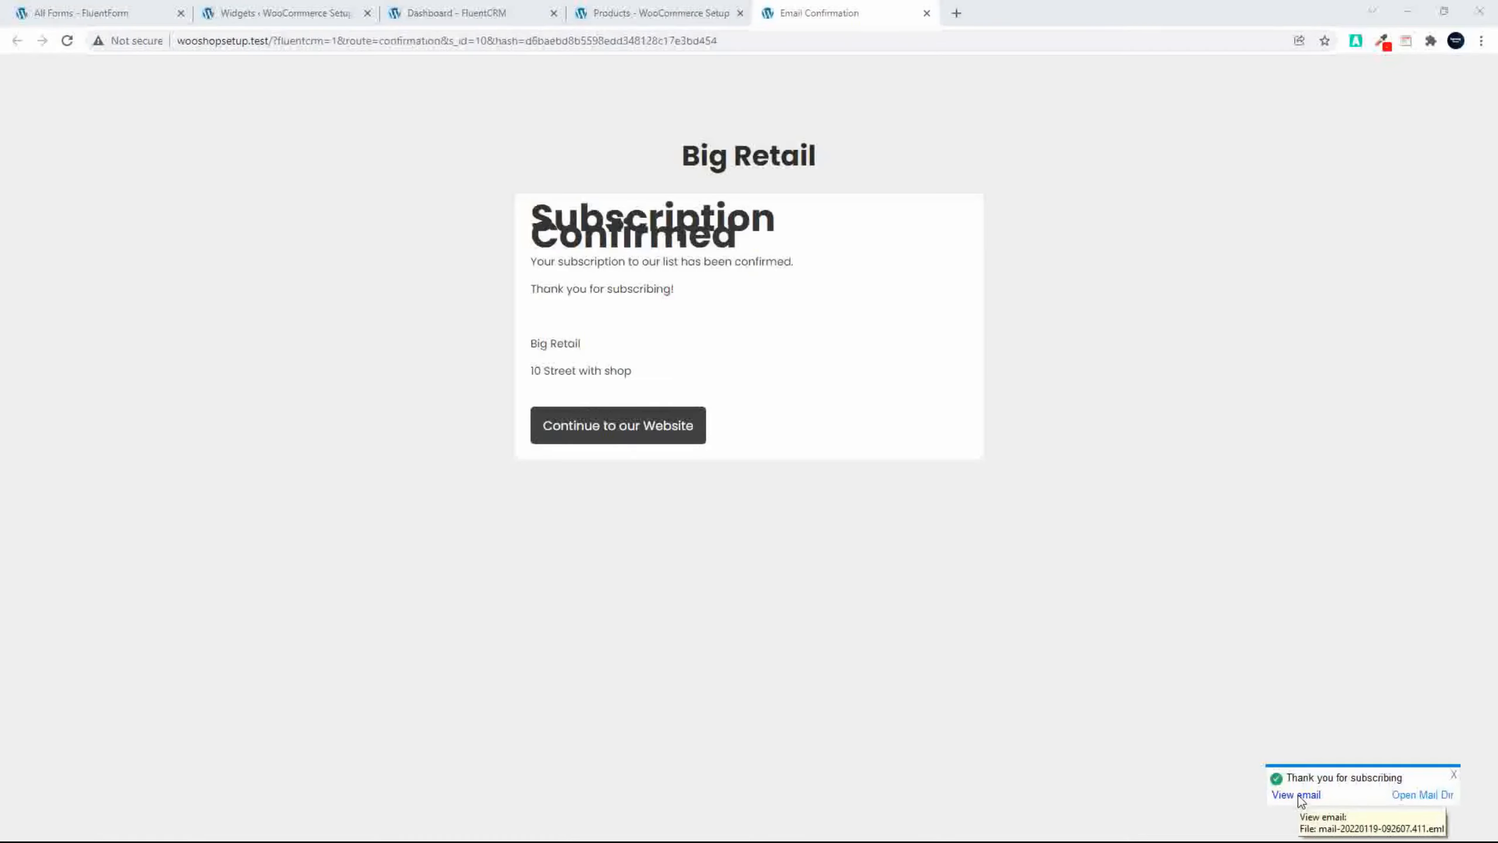
{"action": "left_click", "coordinate": [1298, 795]}
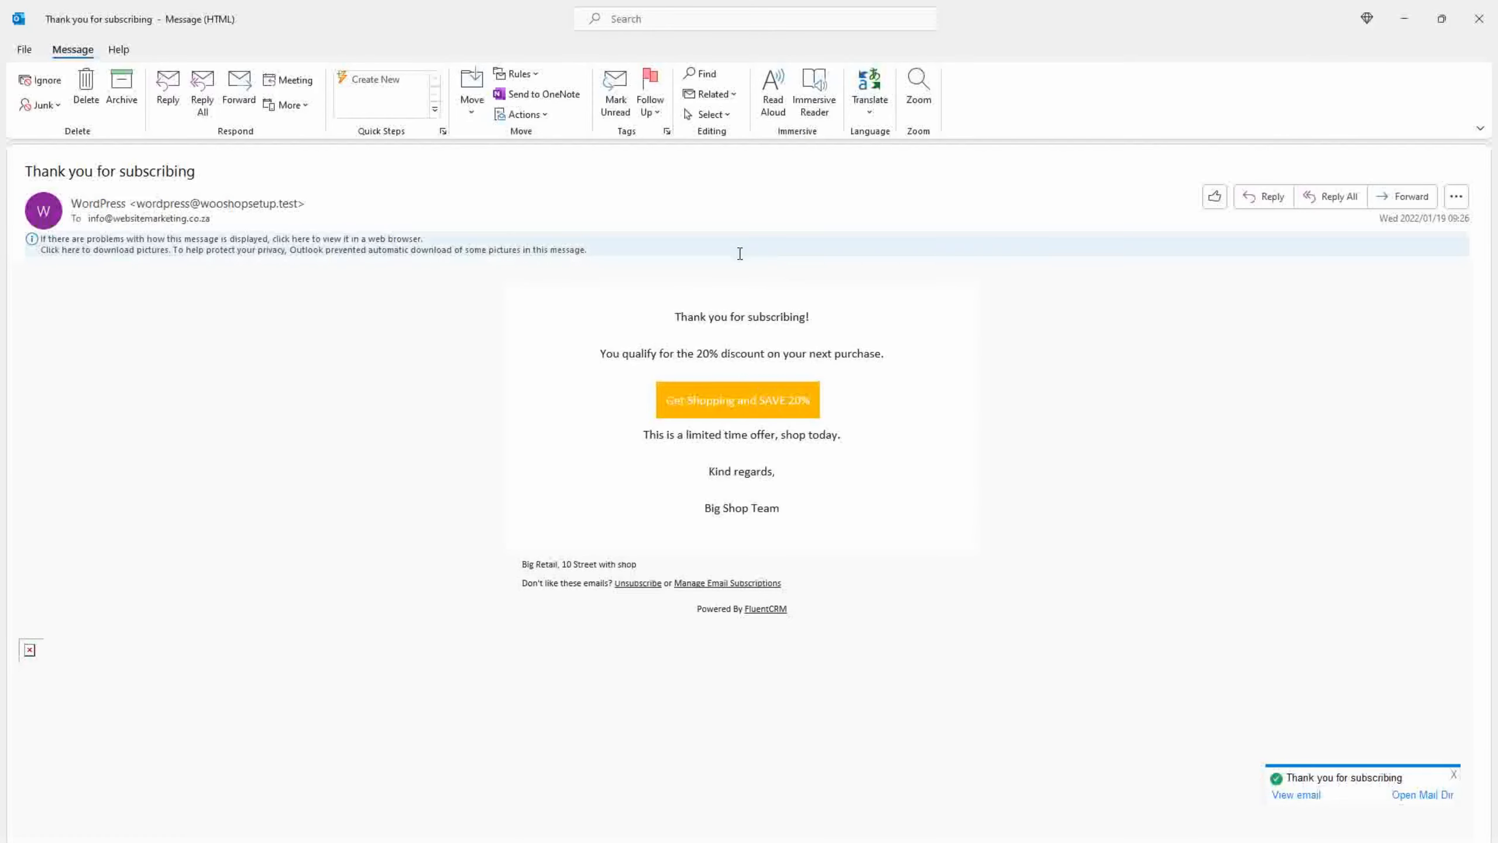
{"action": "left_click", "coordinate": [753, 406]}
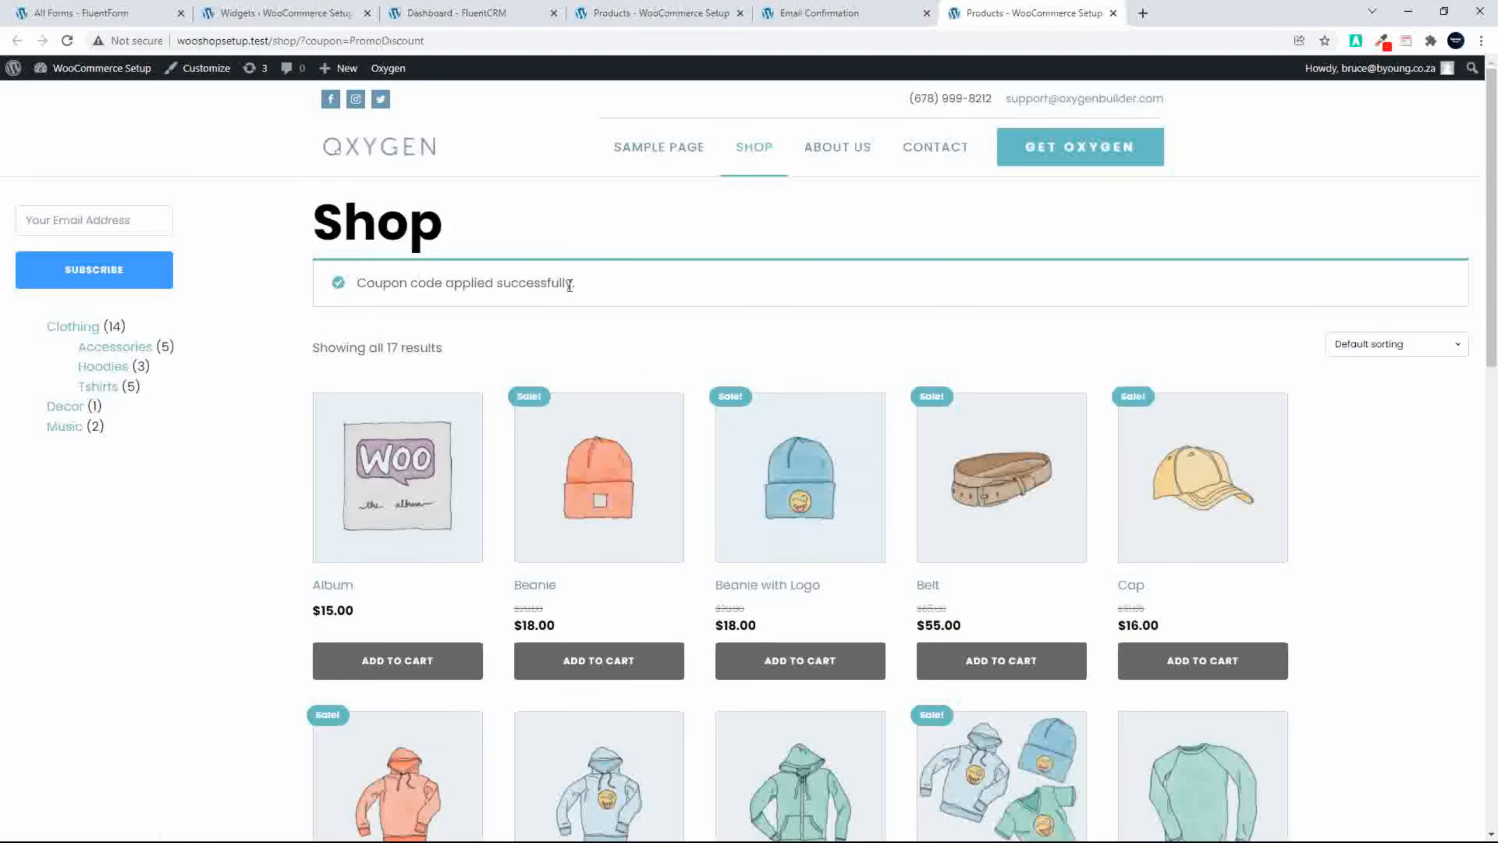
Step: Add the Long Sleeve Tee to the cart and view the cart to check the PromoDiscount coupon in the totals
{"action": "scroll", "coordinate": [1070, 655], "scroll_direction": "down", "scroll_amount": 5}
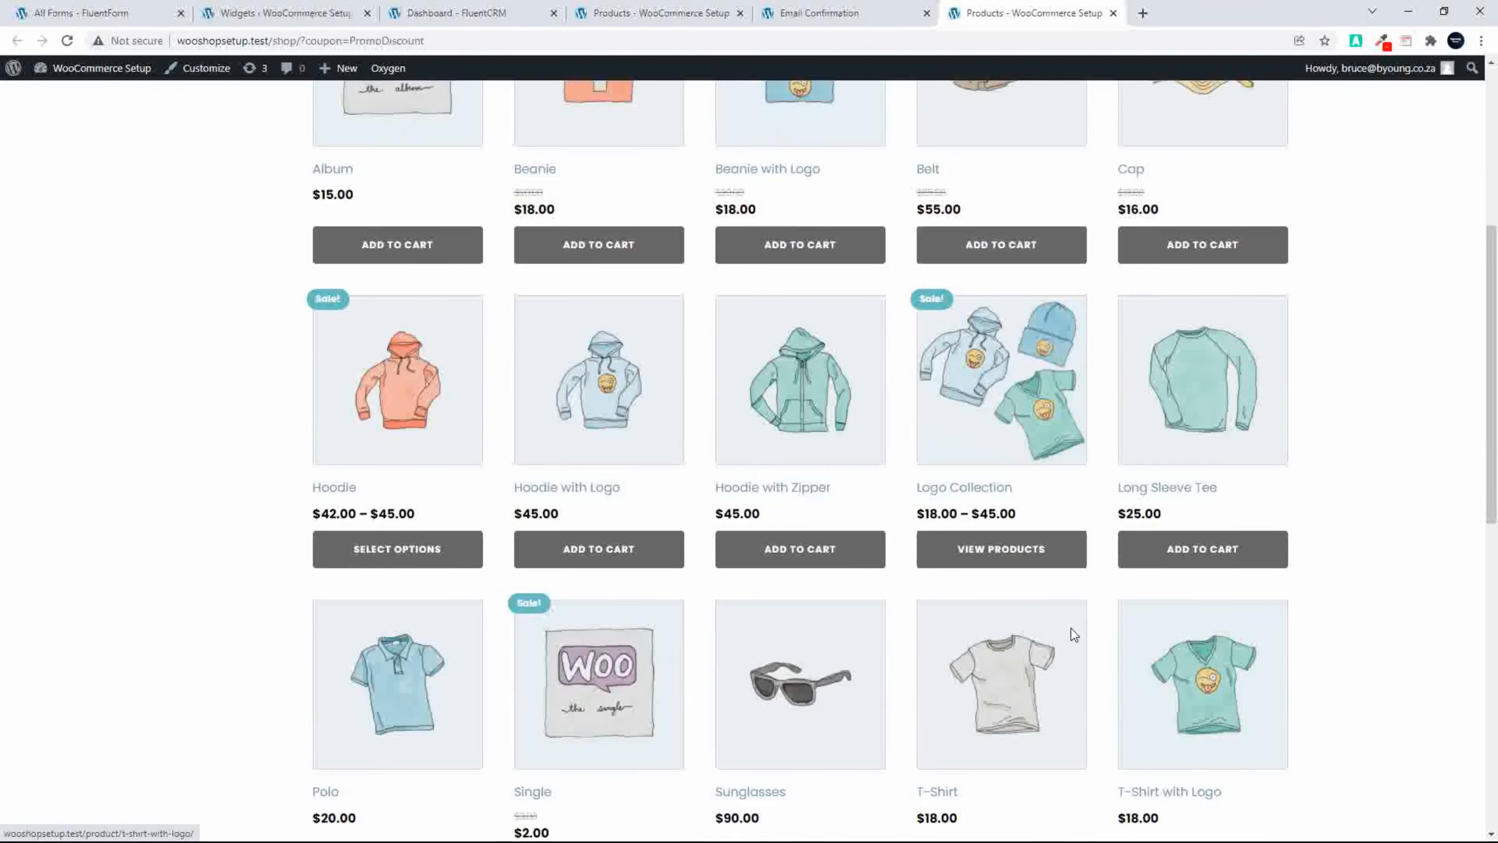
{"action": "left_click", "coordinate": [1207, 551]}
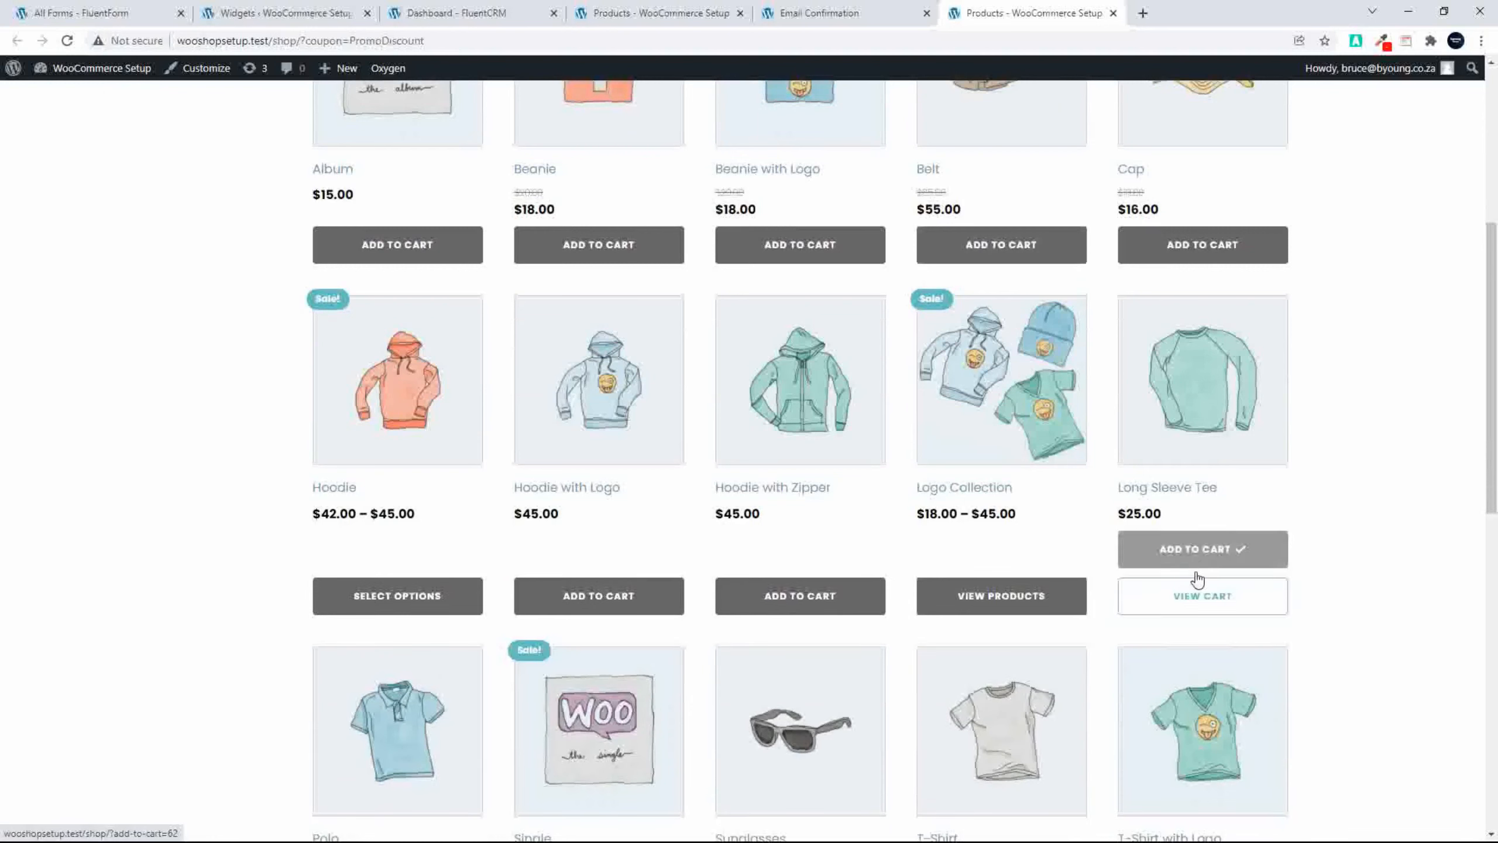
{"action": "left_click", "coordinate": [1191, 603]}
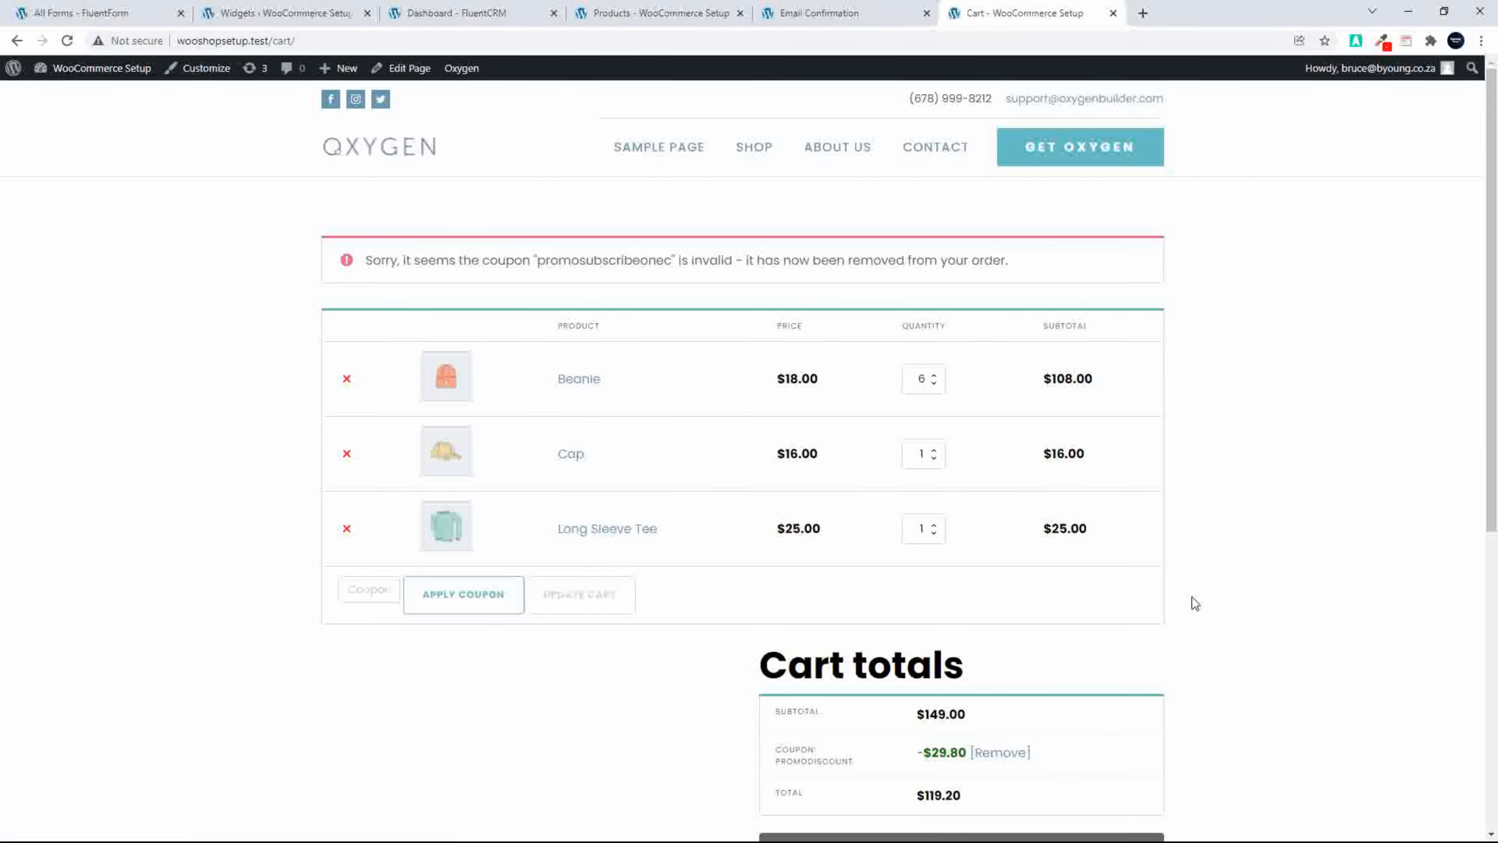
{"action": "scroll", "coordinate": [1196, 598], "scroll_direction": "down", "scroll_amount": 1}
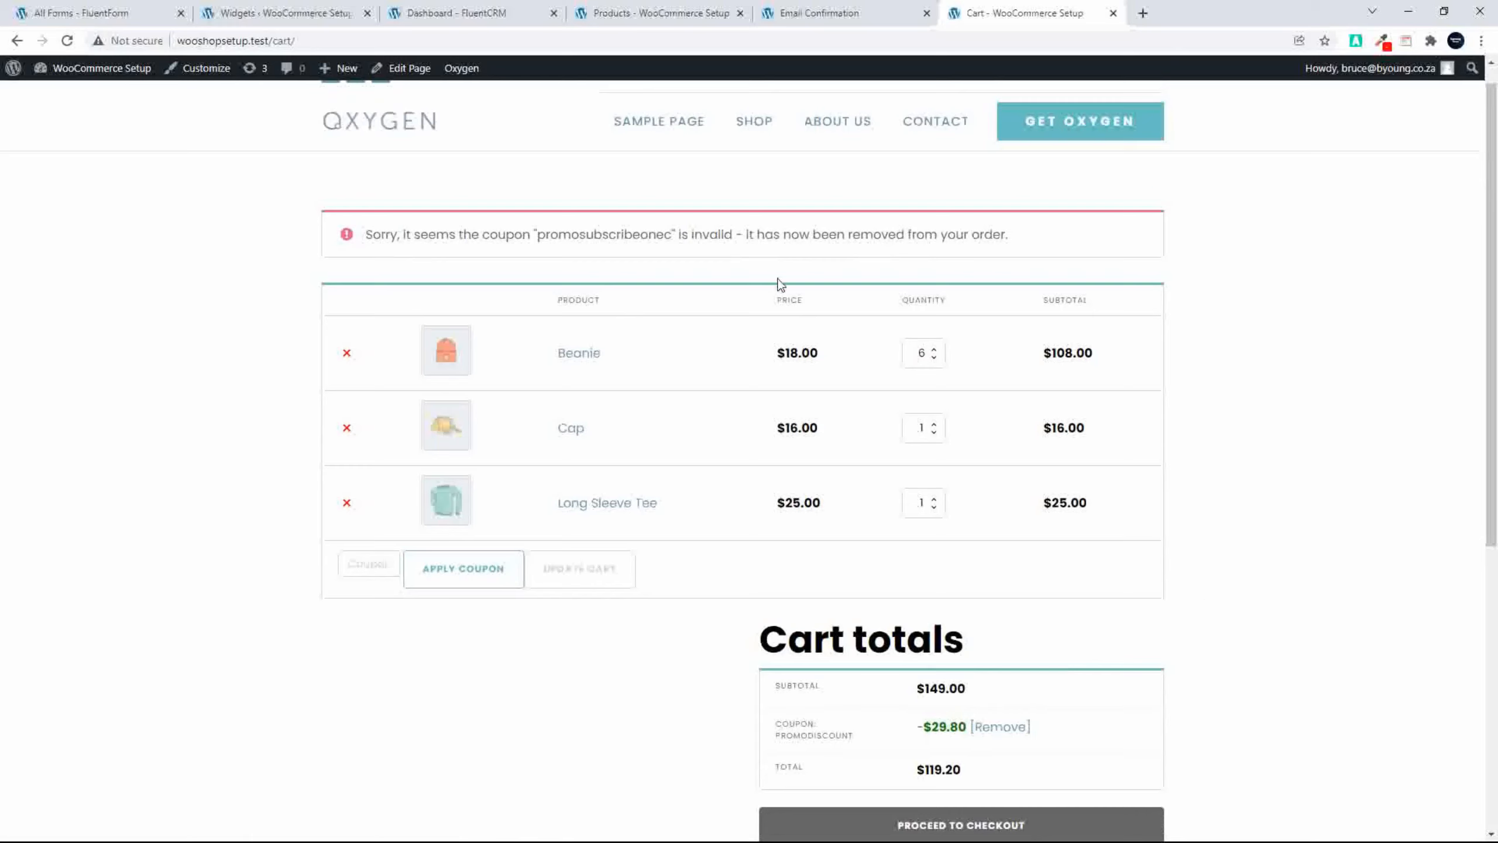
Step: Reload the cart page and open the test subscriber's contact profile in FluentCRM to check its lists and tags
{"action": "left_click", "coordinate": [67, 41]}
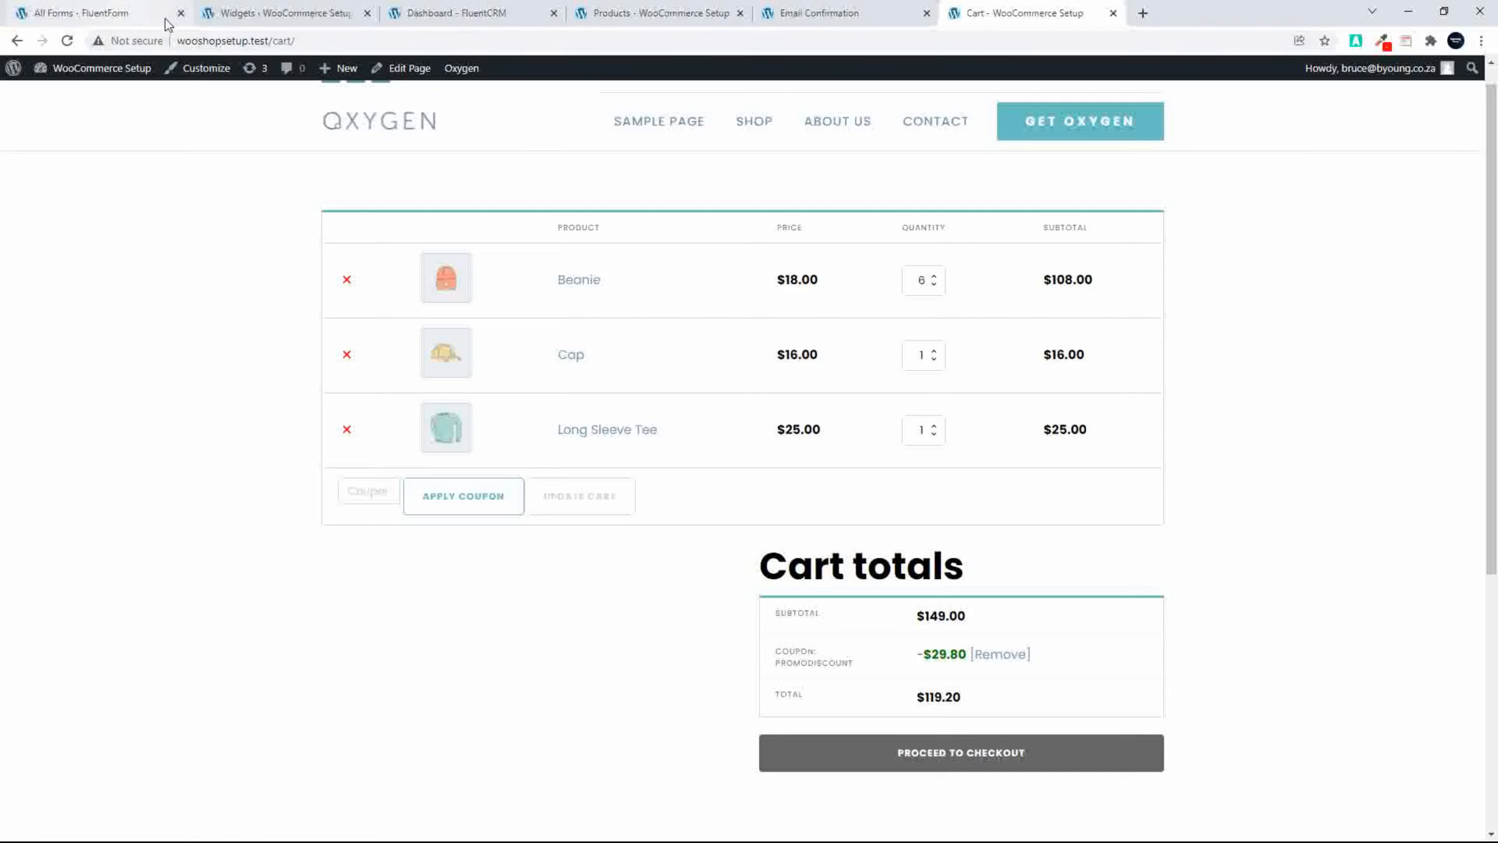
{"action": "left_click", "coordinate": [463, 16]}
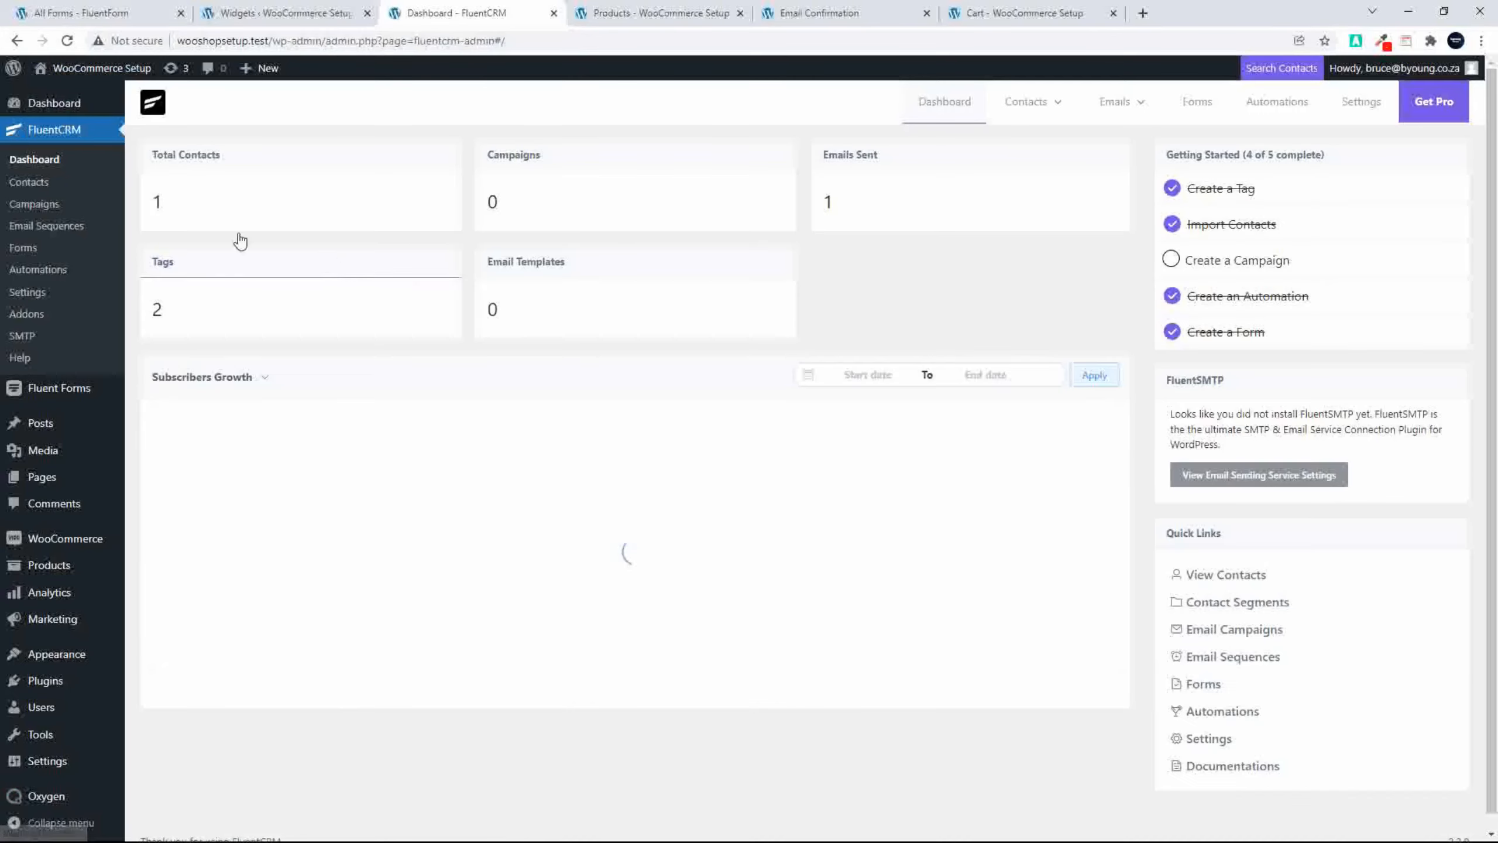
{"action": "left_click", "coordinate": [158, 203]}
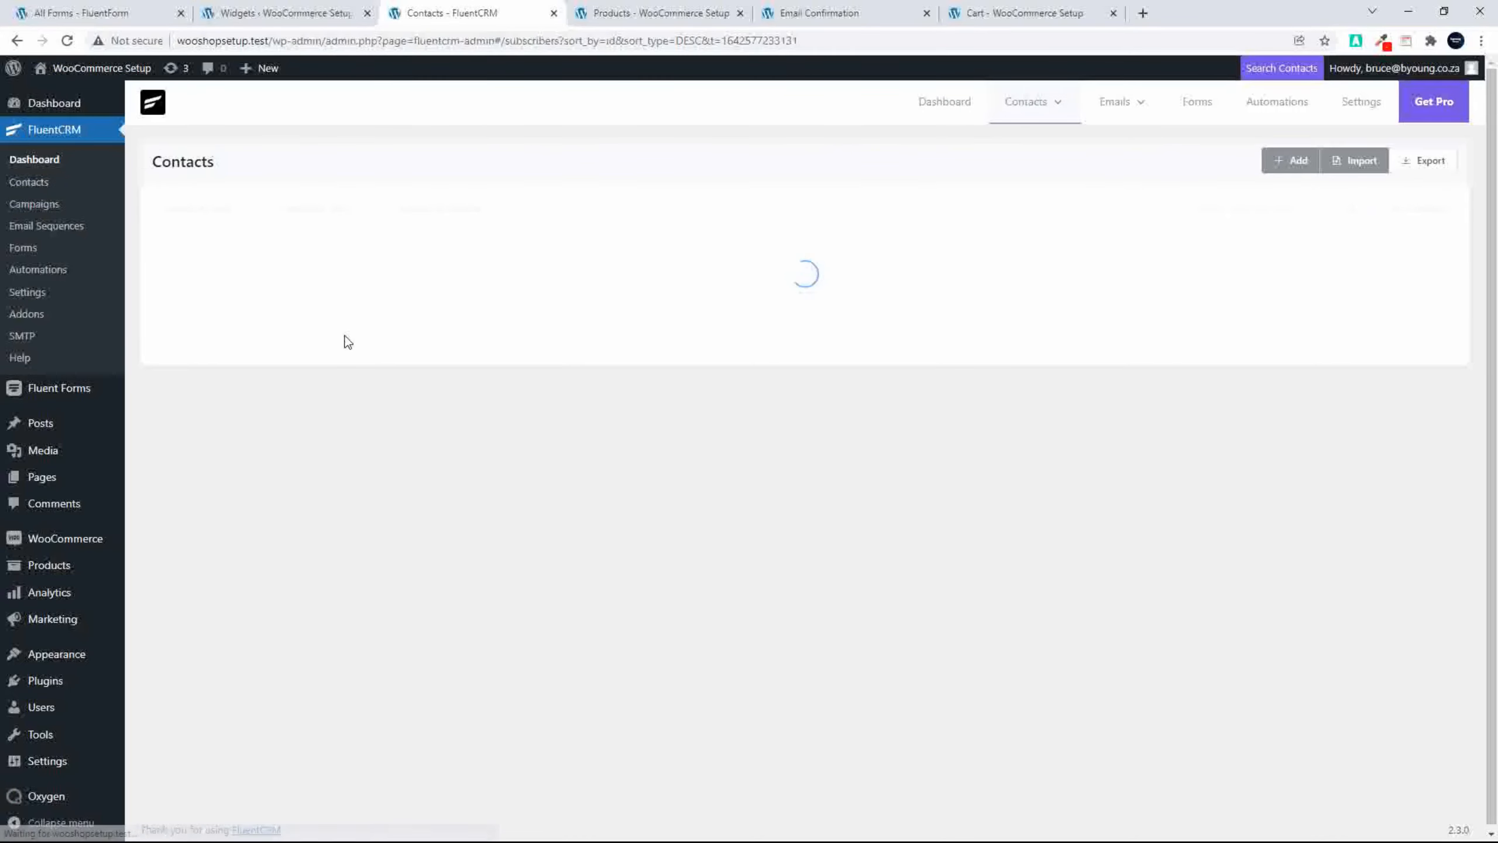
{"action": "left_click", "coordinate": [316, 302]}
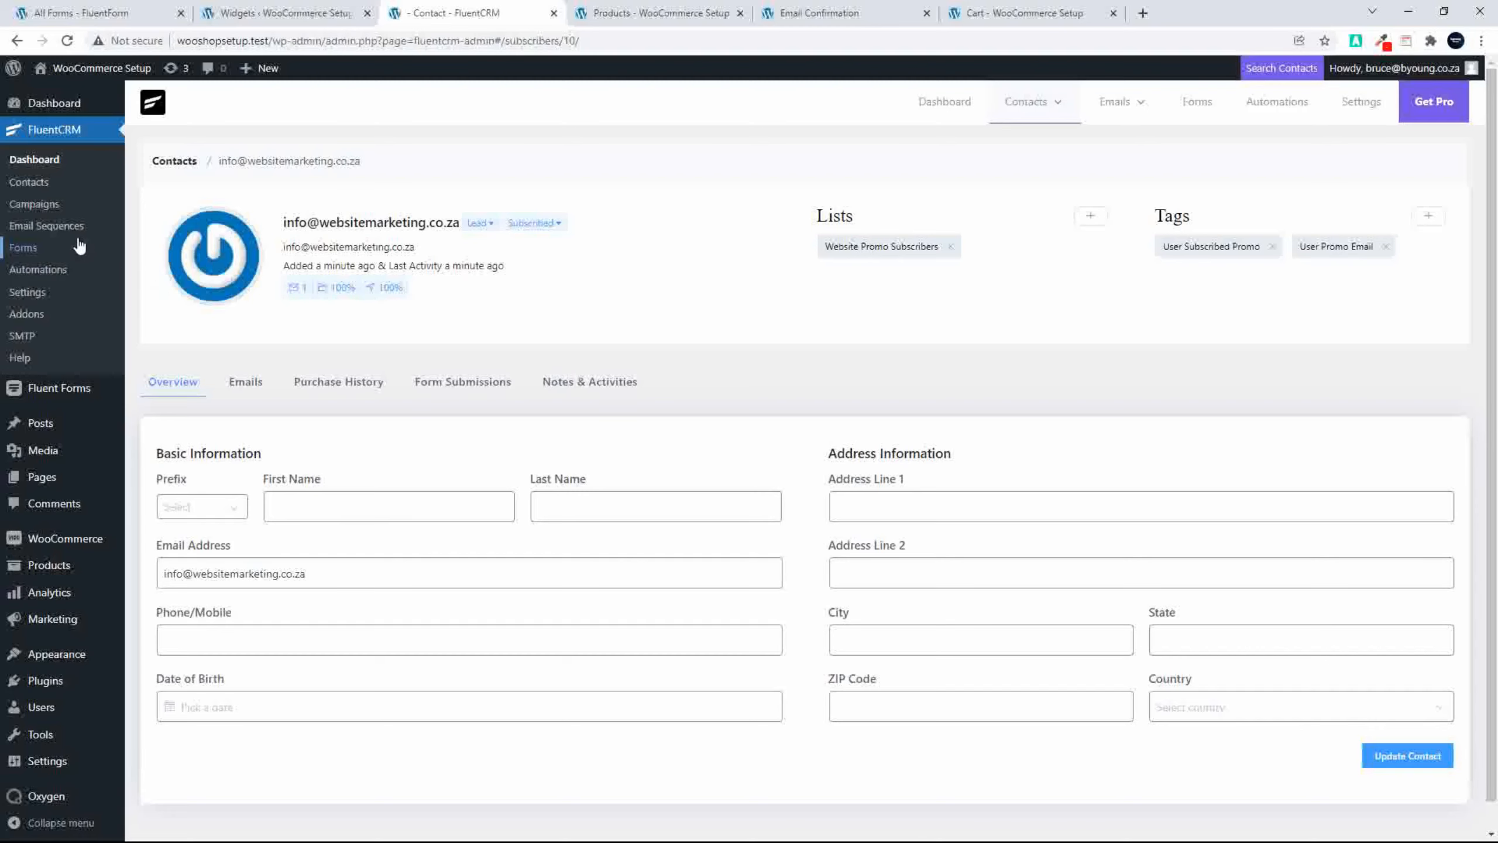
Step: Open the reports of the Promo Email Subscription automation and review its chart report, step report and emails analytics
{"action": "left_click", "coordinate": [58, 271]}
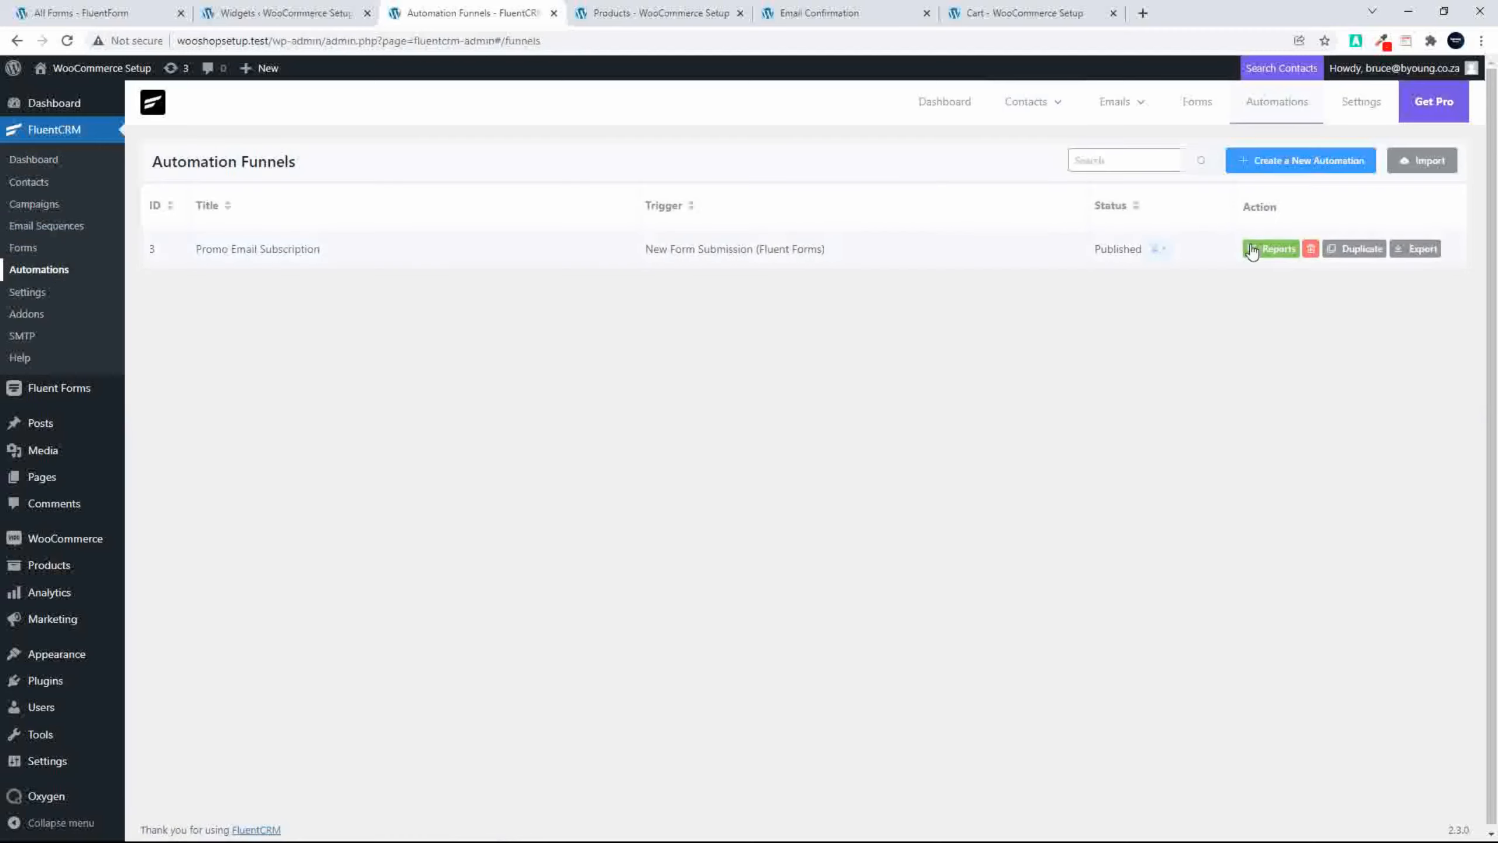
{"action": "left_click", "coordinate": [1270, 248]}
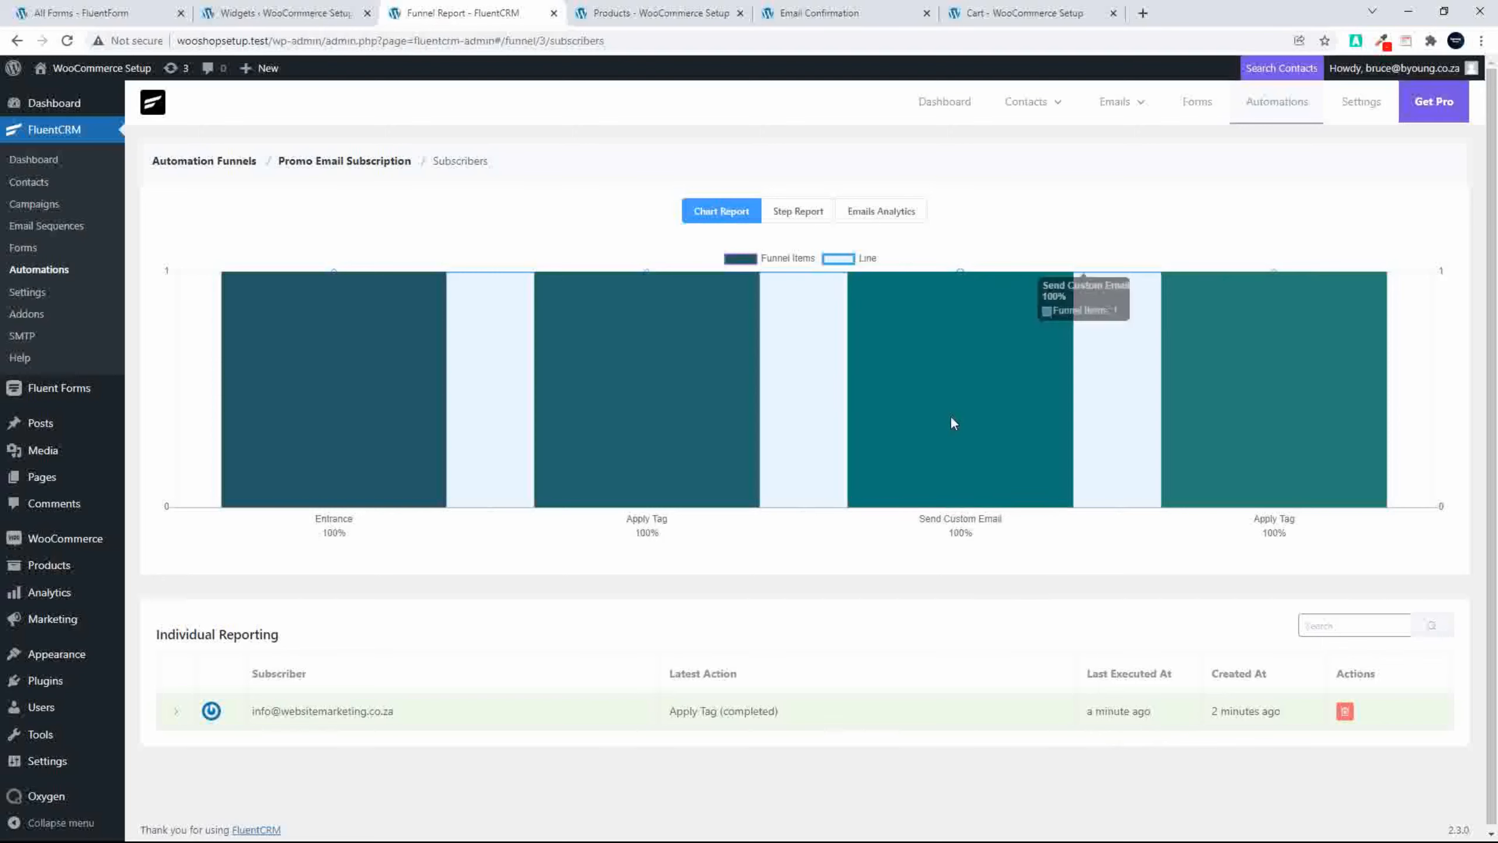
{"action": "left_click", "coordinate": [797, 215]}
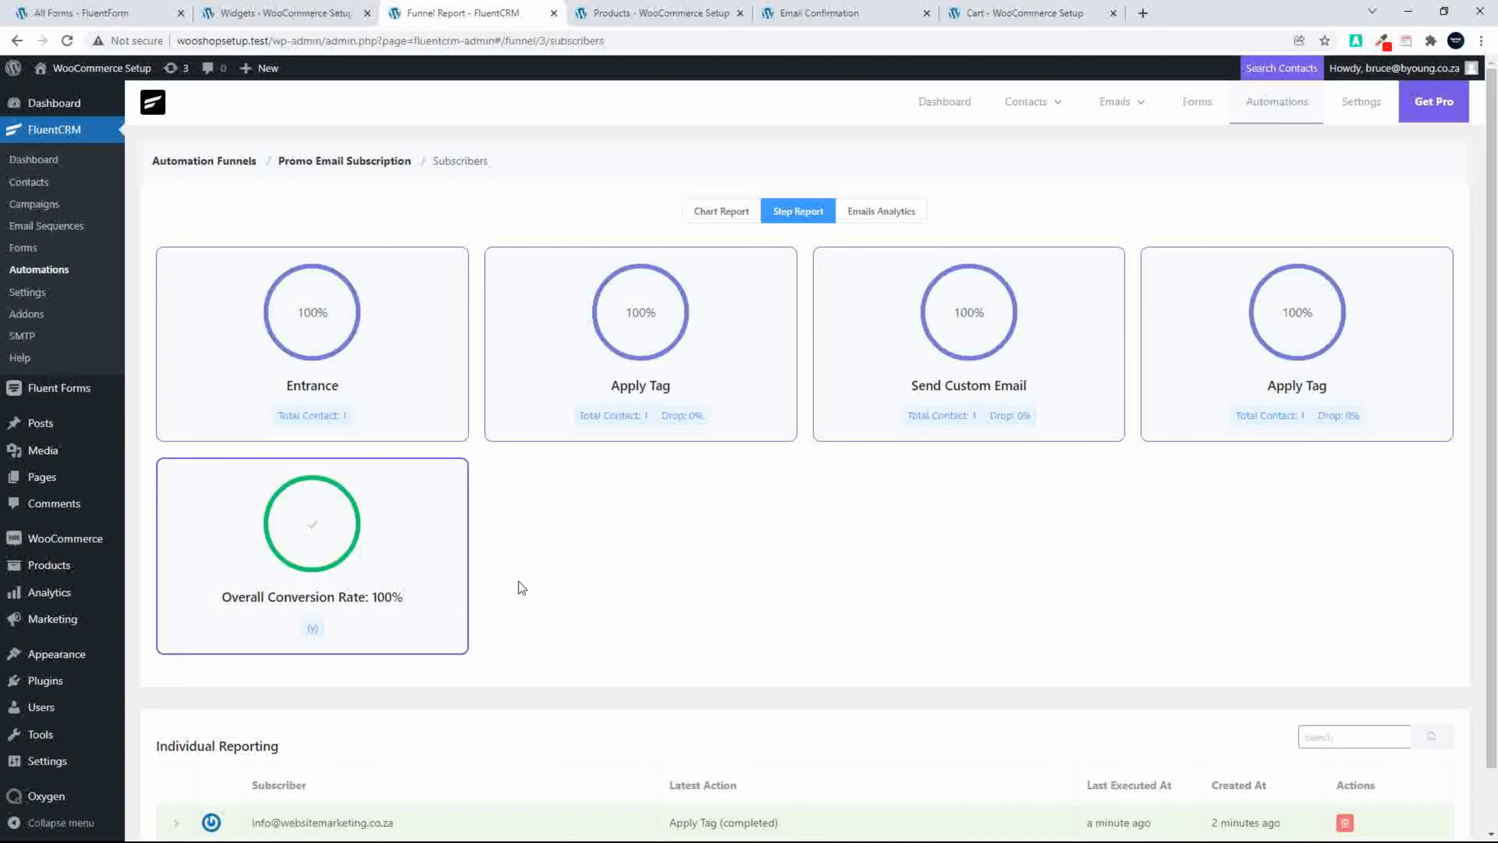
{"action": "left_click", "coordinate": [882, 212]}
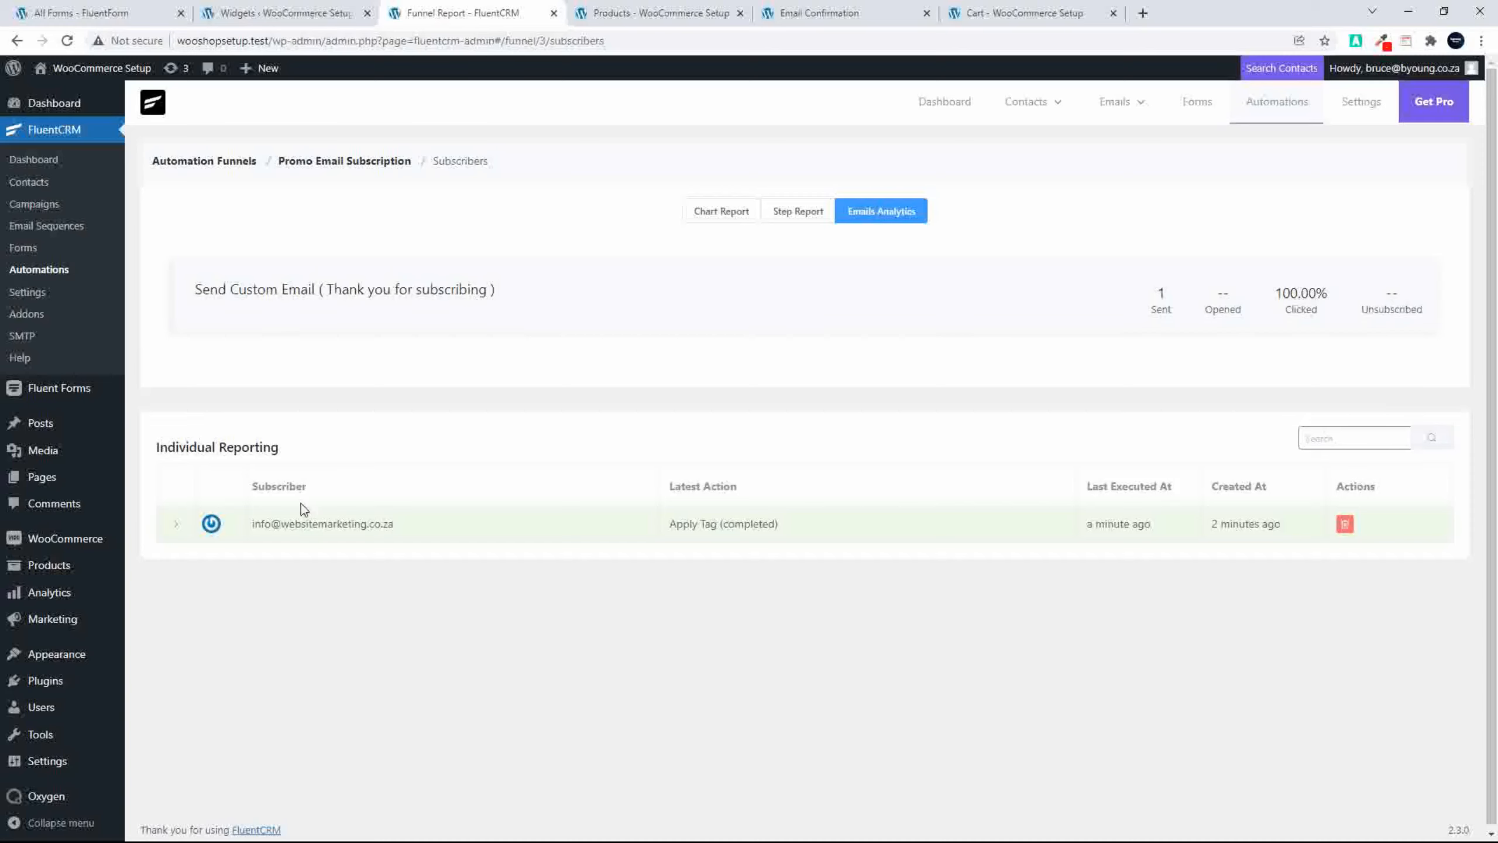
{"action": "mouse_move", "coordinate": [259, 314]}
{"action": "mouse_move", "coordinate": [1384, 321]}
Step: Check the Subscribers Growth chart on the FluentCRM dashboard and return to the shop's cart page
{"action": "left_click", "coordinate": [41, 165]}
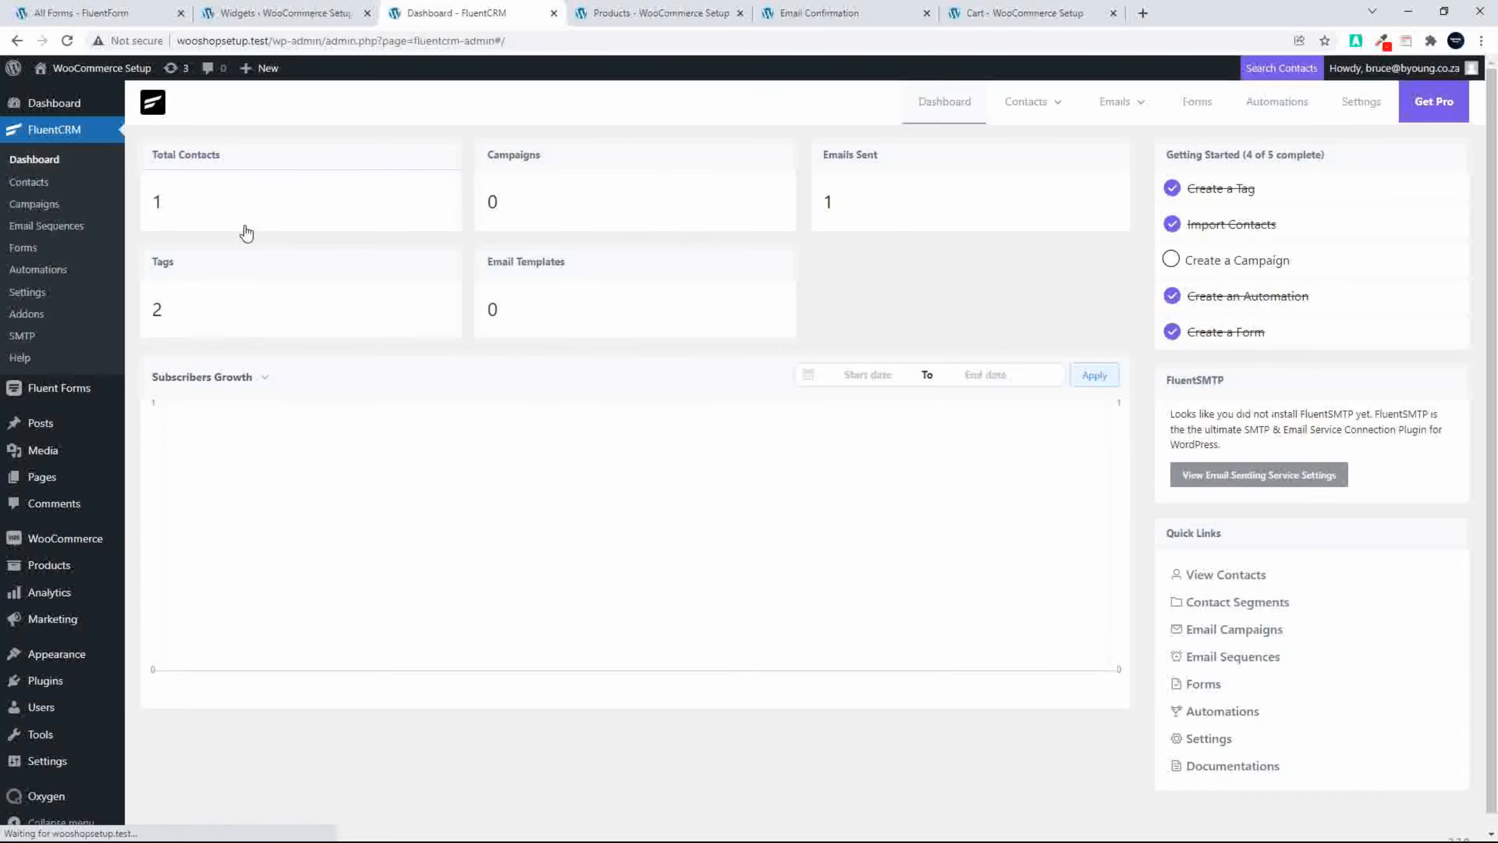
{"action": "mouse_move", "coordinate": [1103, 472]}
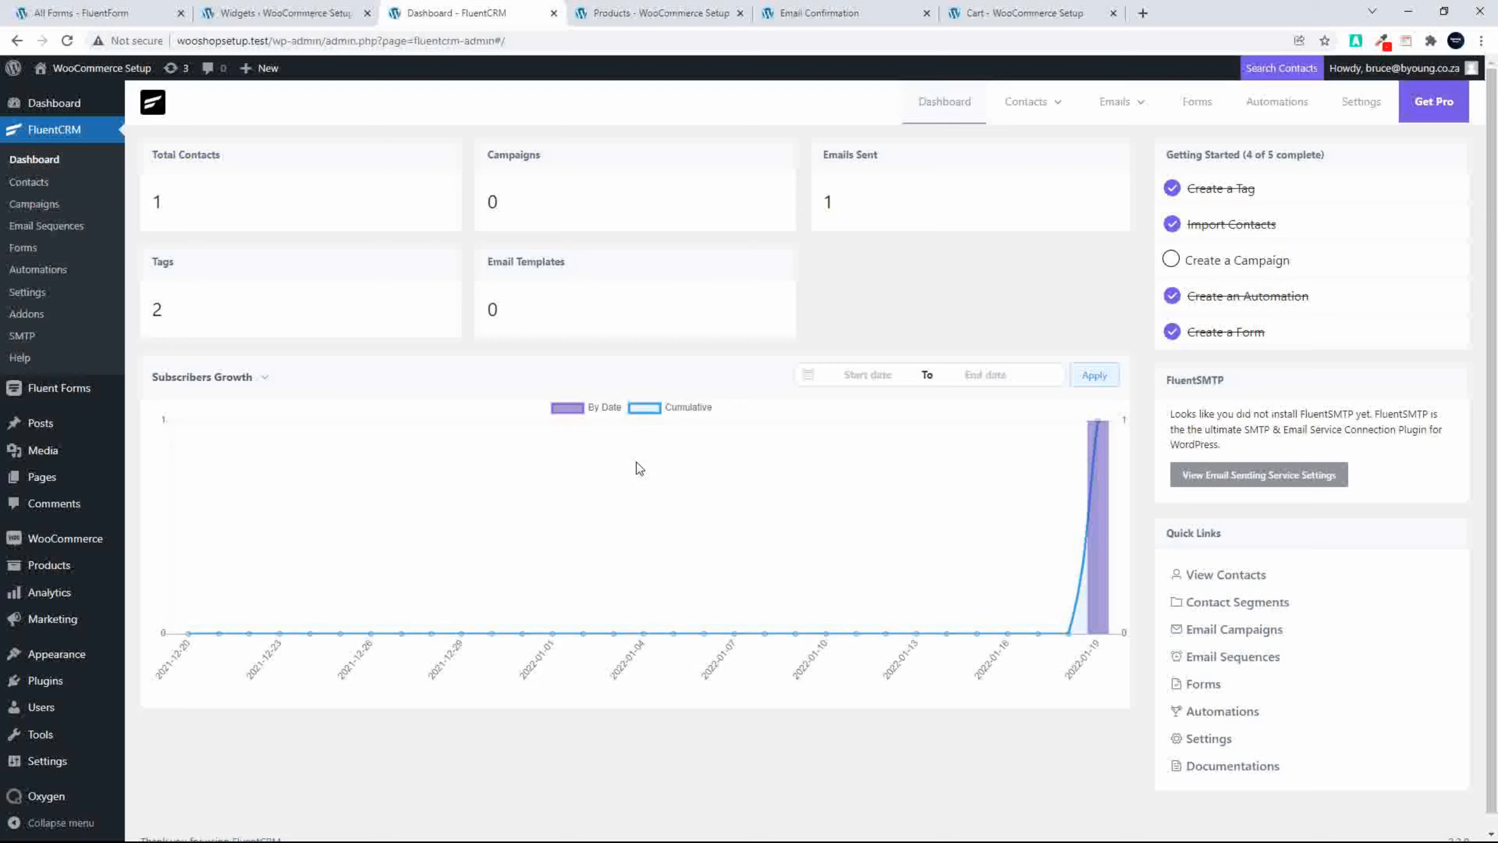
{"action": "left_click", "coordinate": [999, 14]}
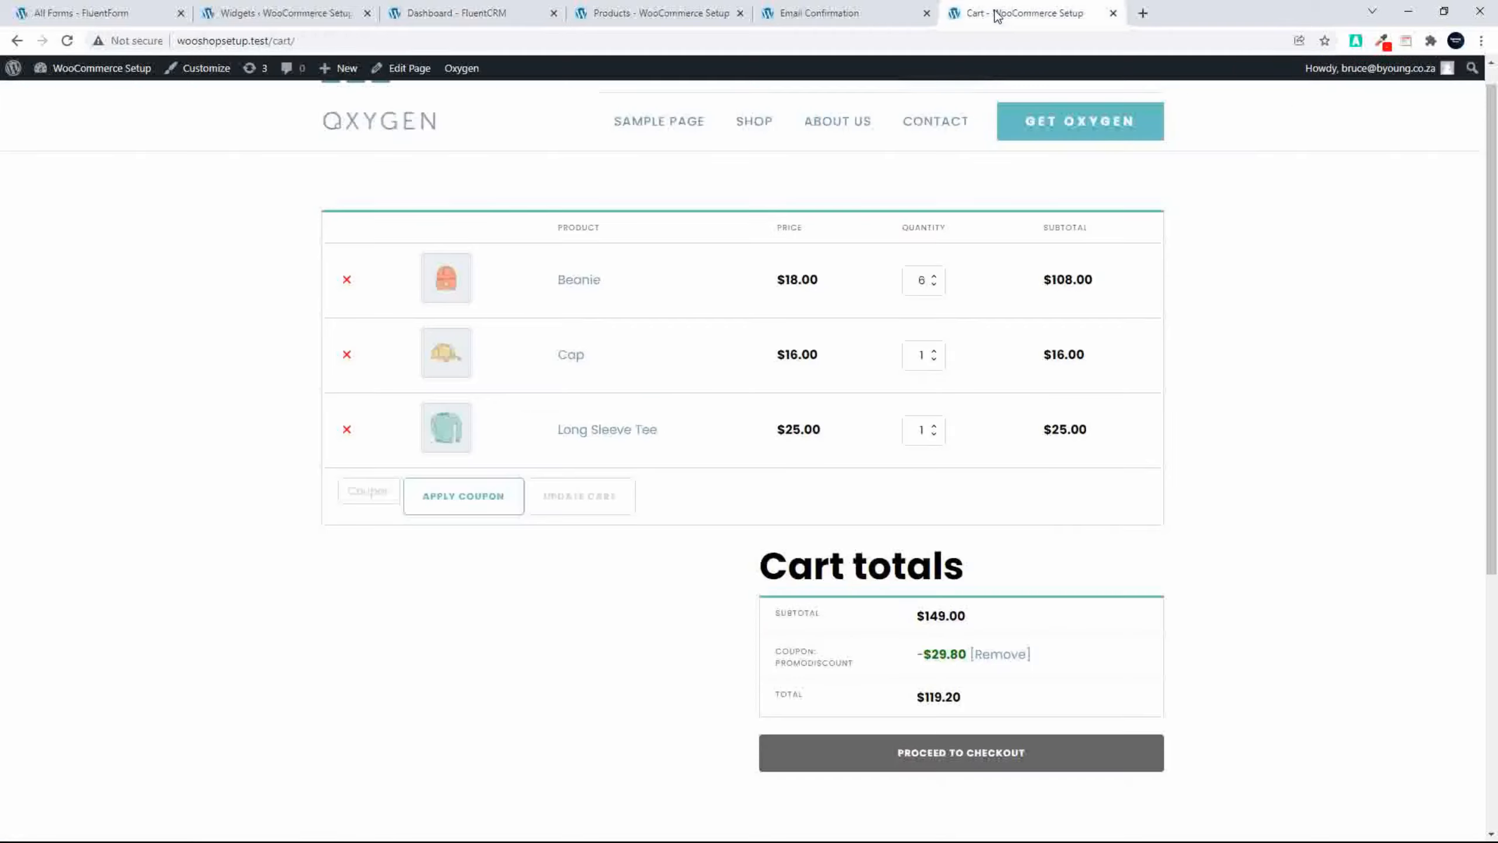